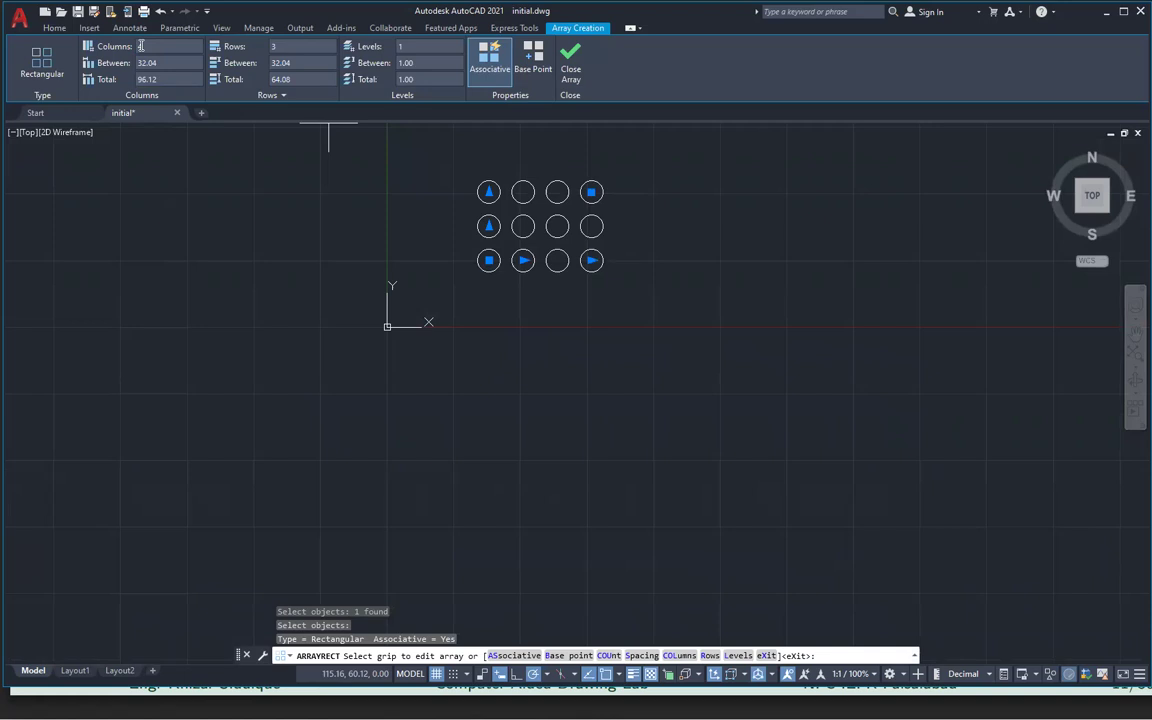
Set the circles' rectangular array to 6 columns and 6 rows, and finish the array
{"action": "type", "text": "4"}
{"action": "key", "text": "Return"}
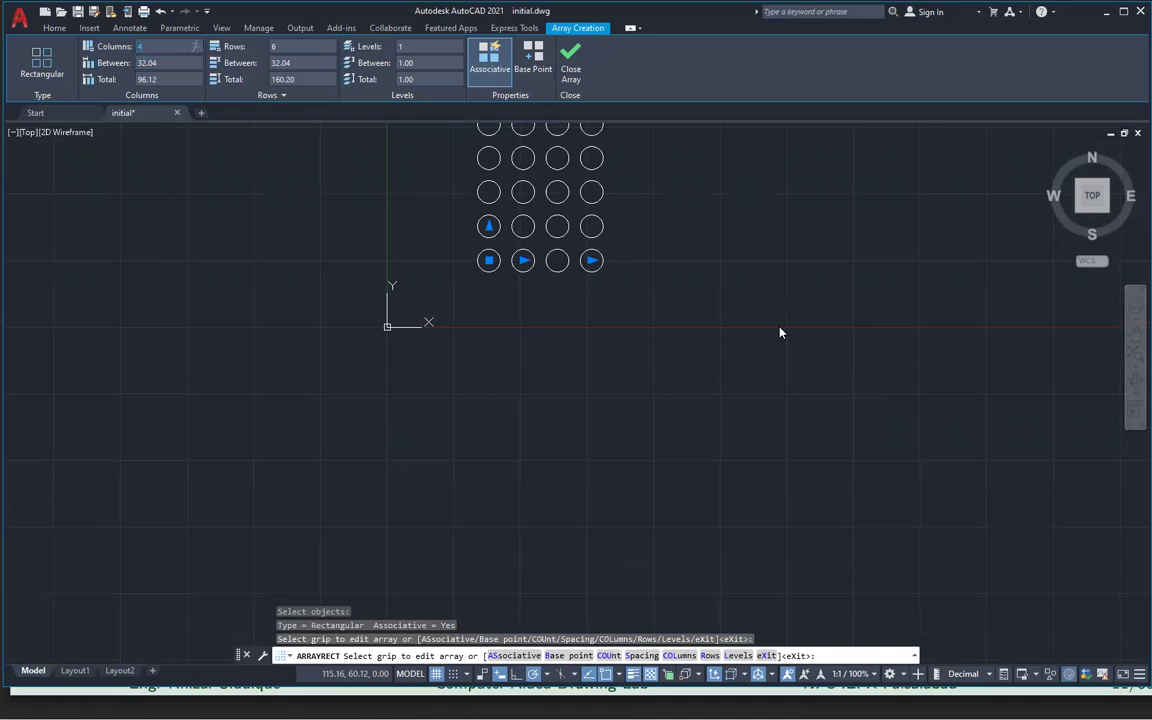
{"action": "scroll", "coordinate": [781, 330], "scroll_direction": "down", "scroll_amount": 2}
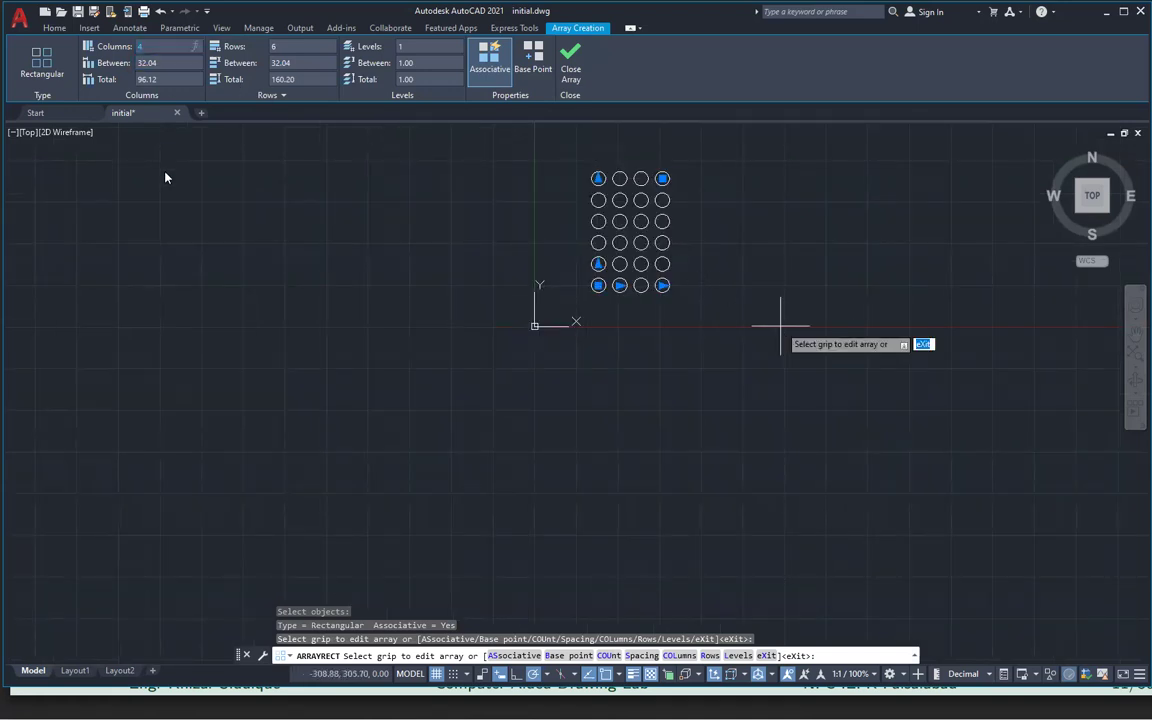
{"action": "type", "text": "6"}
{"action": "key", "text": "Return"}
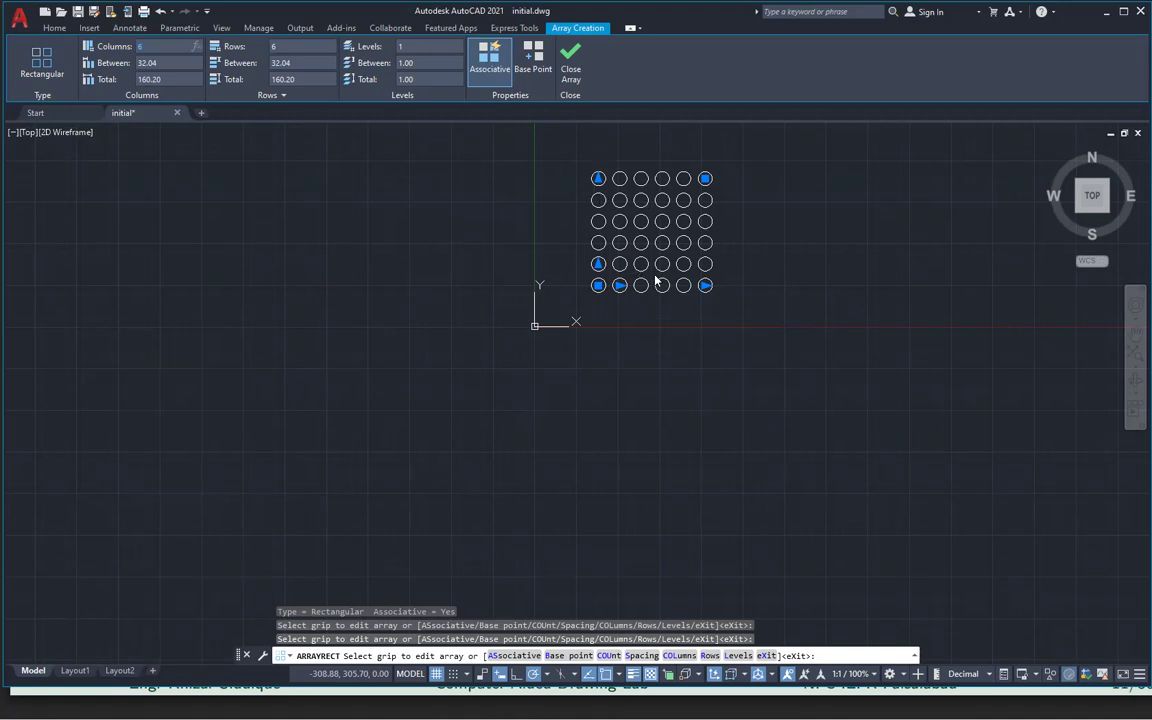
{"action": "left_click", "coordinate": [571, 64]}
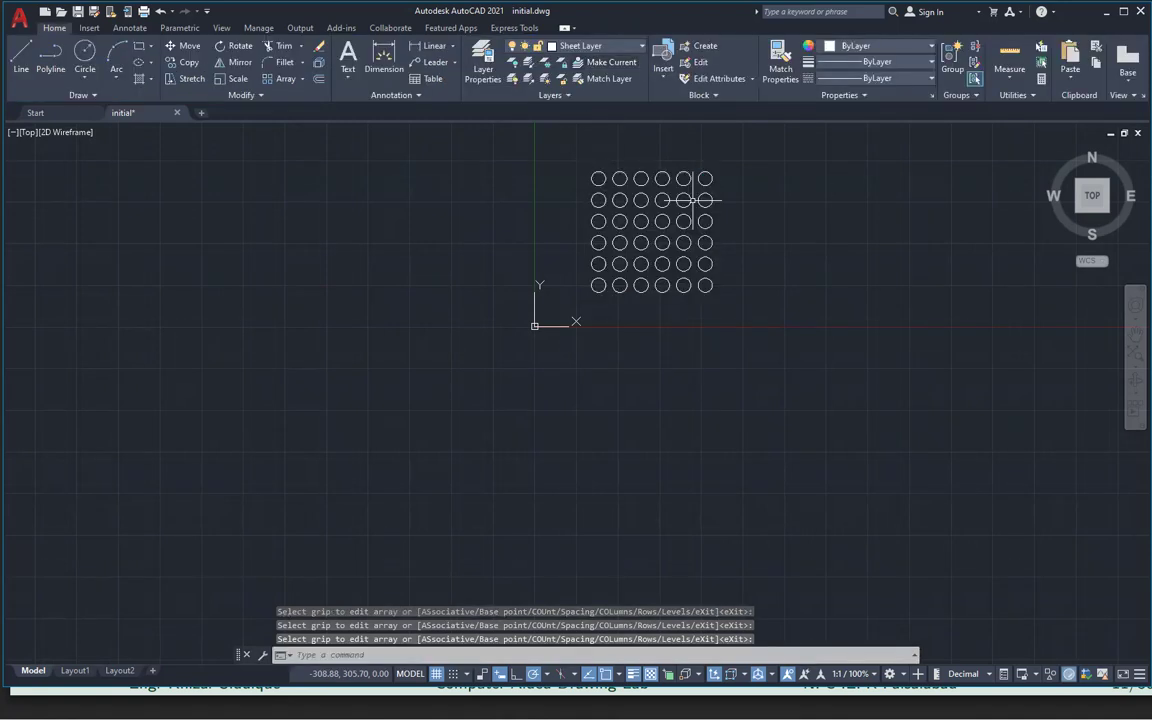
Select the finished circle grid to inspect it as a single array object, and close its array editing
{"action": "left_click", "coordinate": [599, 285]}
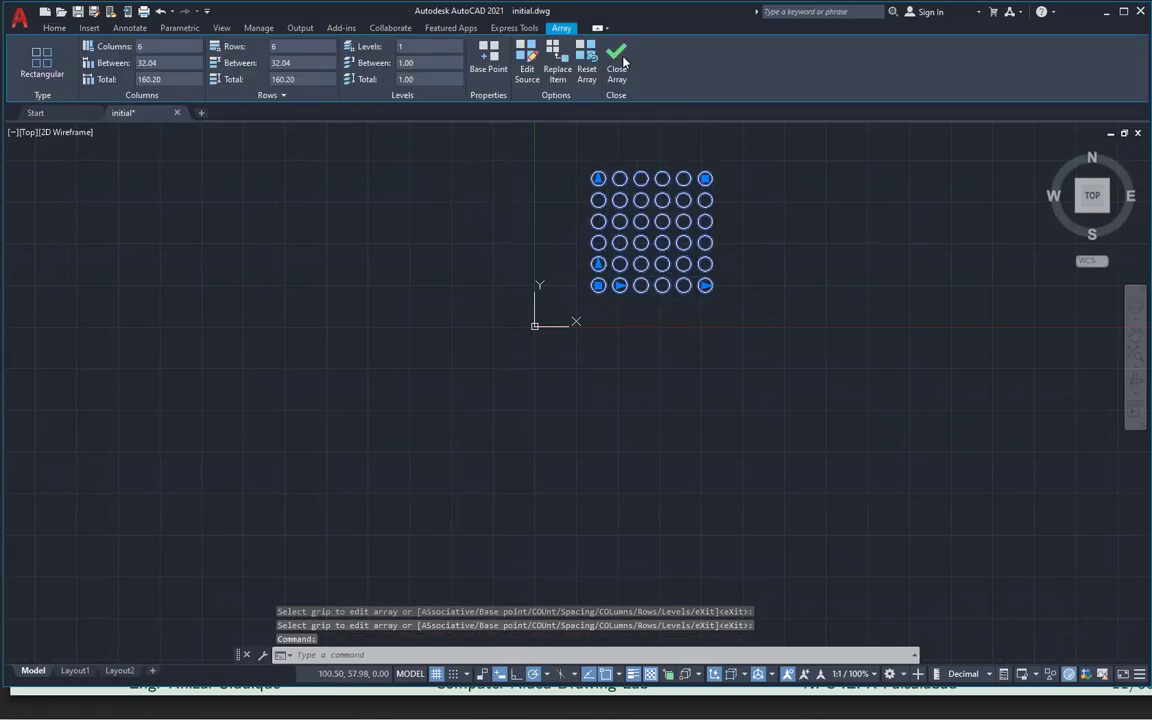
{"action": "left_click", "coordinate": [617, 60]}
{"action": "scroll", "coordinate": [761, 175], "scroll_direction": "down", "scroll_amount": 3}
{"action": "scroll", "coordinate": [751, 188], "scroll_direction": "up", "scroll_amount": 6}
{"action": "scroll", "coordinate": [690, 217], "scroll_direction": "down", "scroll_amount": 2}
{"action": "scroll", "coordinate": [690, 217], "scroll_direction": "down", "scroll_amount": 3}
{"action": "left_click", "coordinate": [605, 270]}
{"action": "left_click", "coordinate": [606, 272]}
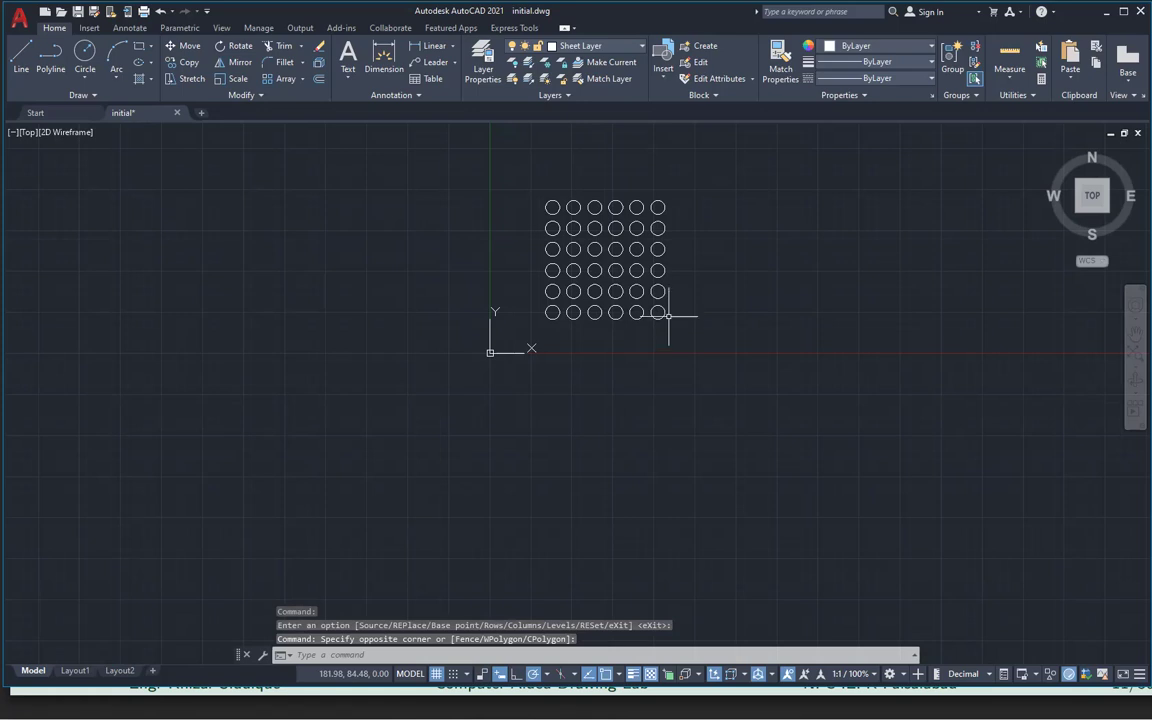
Draw a circle larger than the grid's circles in the empty area to the left of the circle grid
{"action": "middle_click_drag", "start_coordinate": [450, 329], "coordinate": [849, 275]}
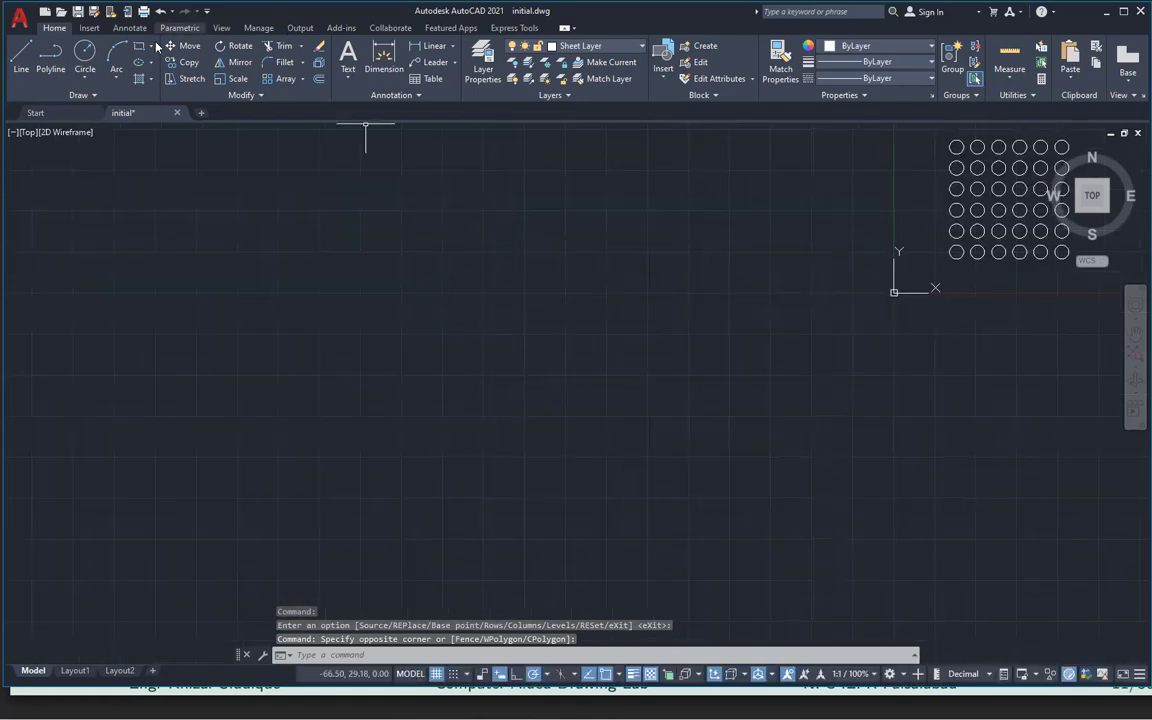
{"action": "left_click", "coordinate": [86, 62]}
{"action": "left_click", "coordinate": [404, 319]}
{"action": "left_click", "coordinate": [449, 319]}
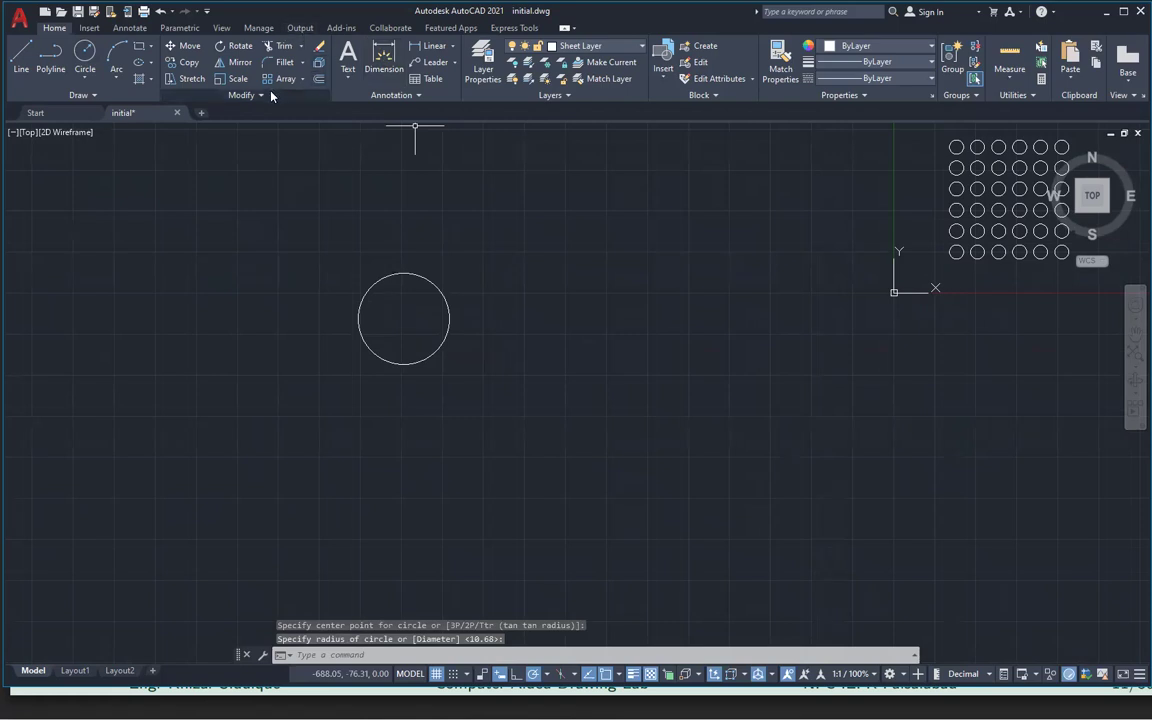
Create a polar array of the new circle about a centre point to its right, with 10 items
{"action": "left_click", "coordinate": [301, 80]}
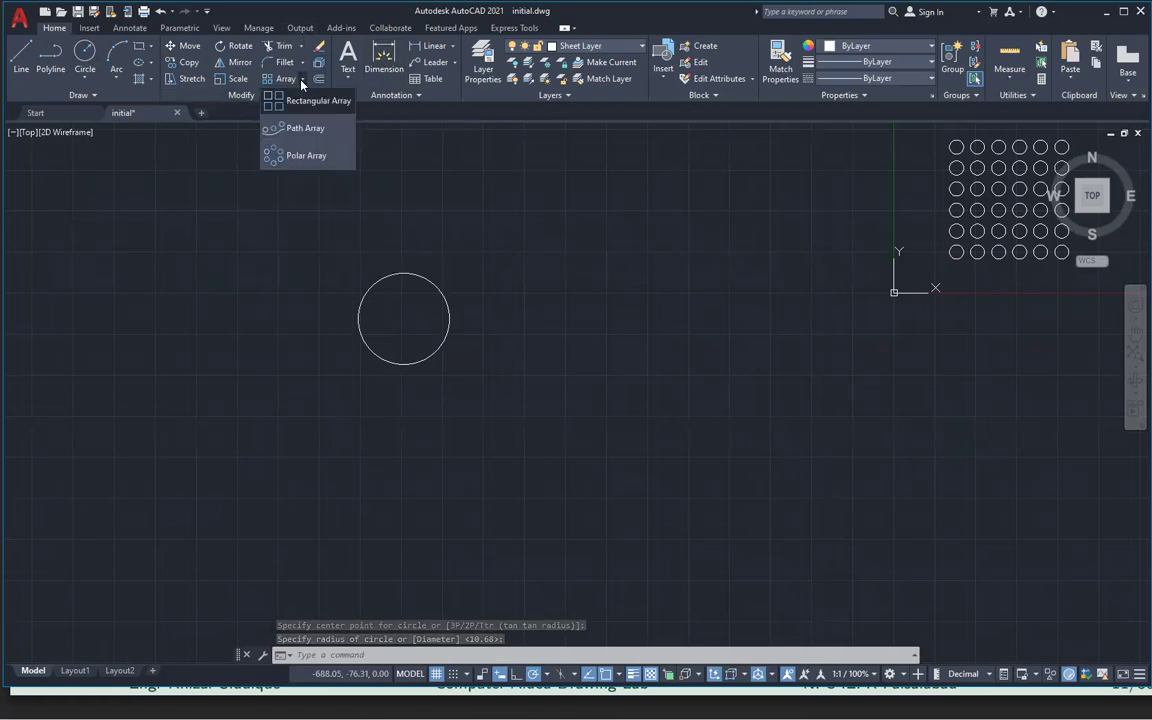
{"action": "left_click", "coordinate": [306, 157]}
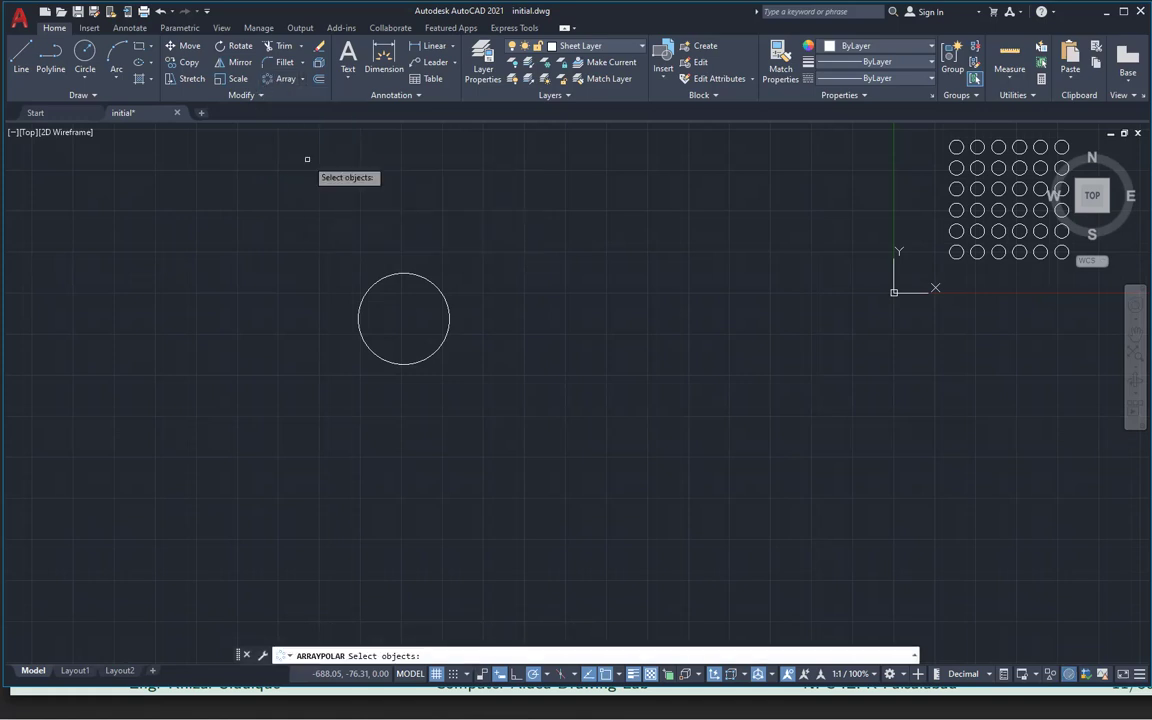
{"action": "left_click", "coordinate": [361, 309]}
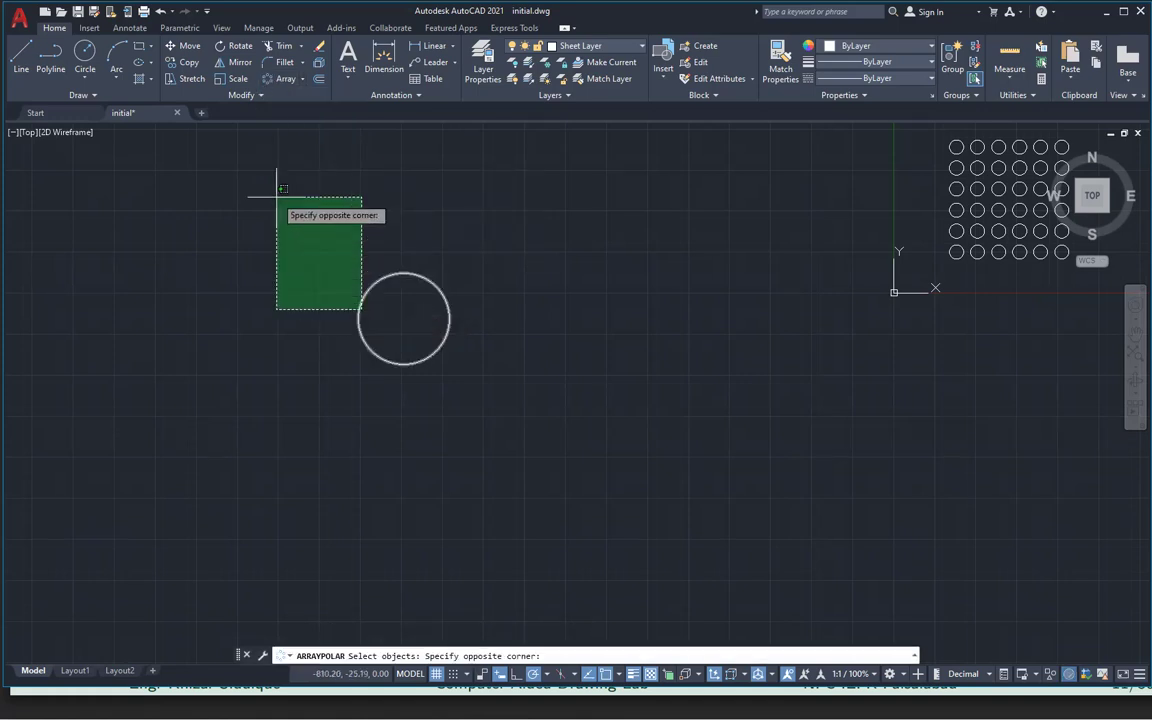
{"action": "left_click", "coordinate": [276, 196]}
{"action": "key", "text": "Return"}
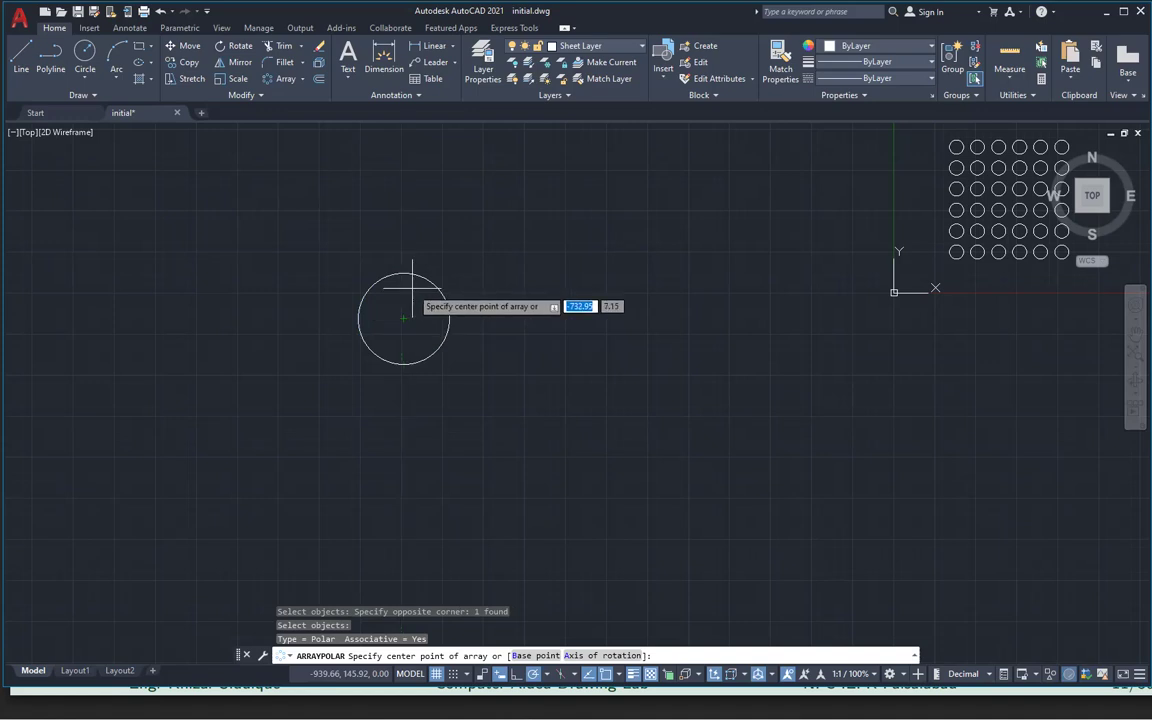
{"action": "left_click", "coordinate": [524, 322]}
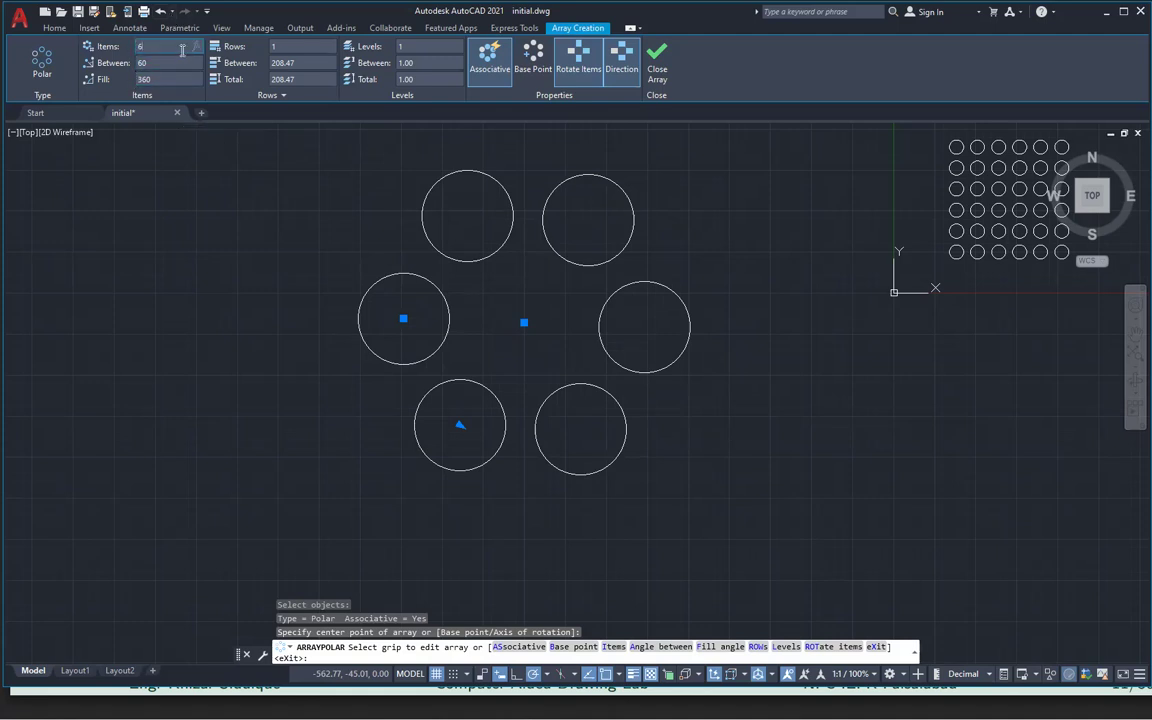
{"action": "type", "text": "0"}
{"action": "key", "text": "Return"}
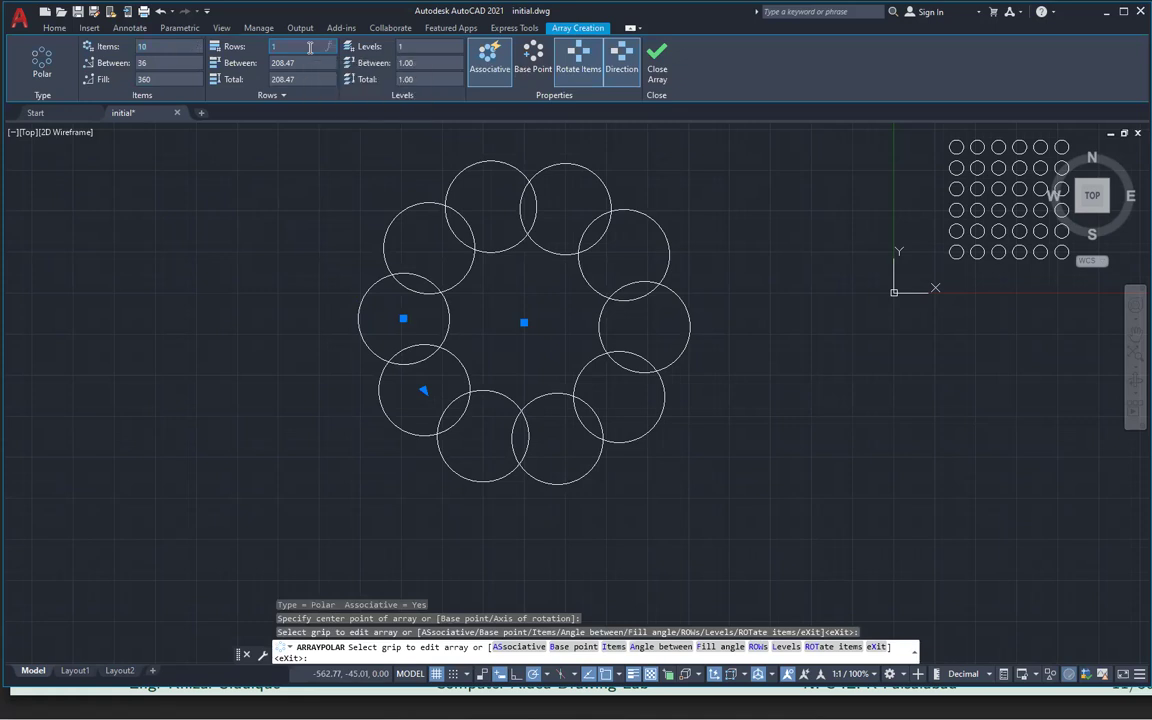
Set the number of rows in the circles' polar array to 5
{"action": "type", "text": "5"}
{"action": "key", "text": "Return"}
{"action": "scroll", "coordinate": [367, 185], "scroll_direction": "down", "scroll_amount": 2}
{"action": "scroll", "coordinate": [370, 188], "scroll_direction": "down", "scroll_amount": 1}
{"action": "scroll", "coordinate": [440, 195], "scroll_direction": "up", "scroll_amount": 1}
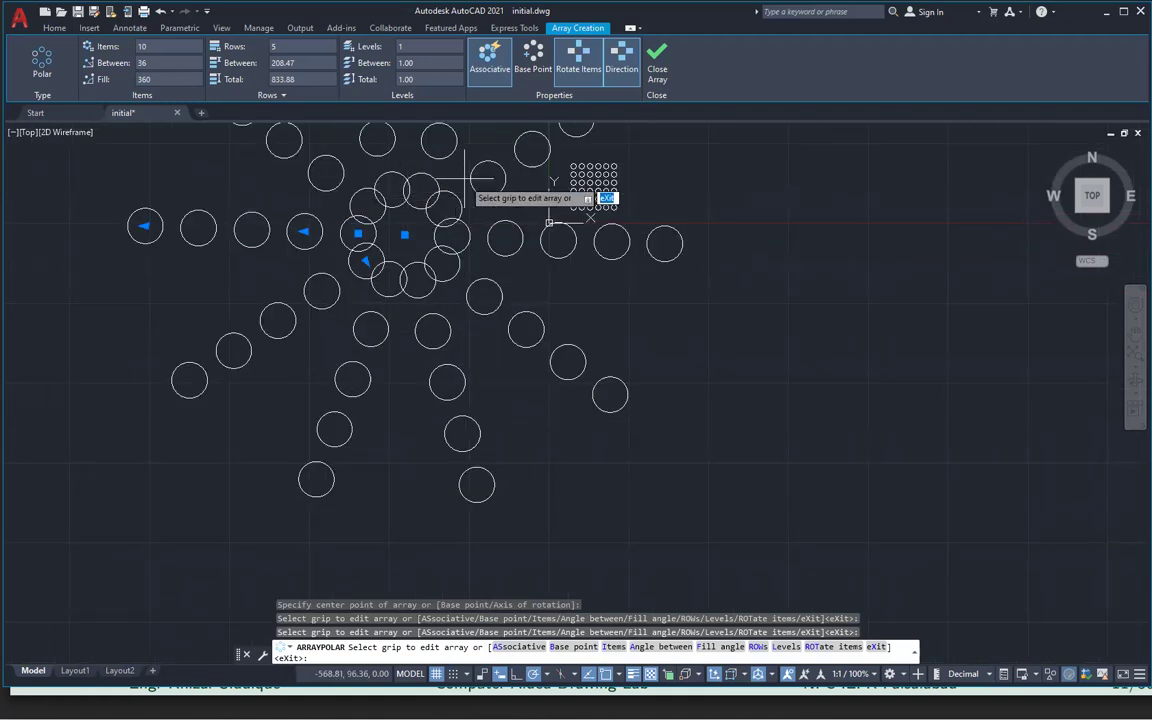
Try the circles' polar array with 2 rows and with 3 rows
{"action": "left_click", "coordinate": [292, 47]}
{"action": "type", "text": "2"}
{"action": "key", "text": "Return"}
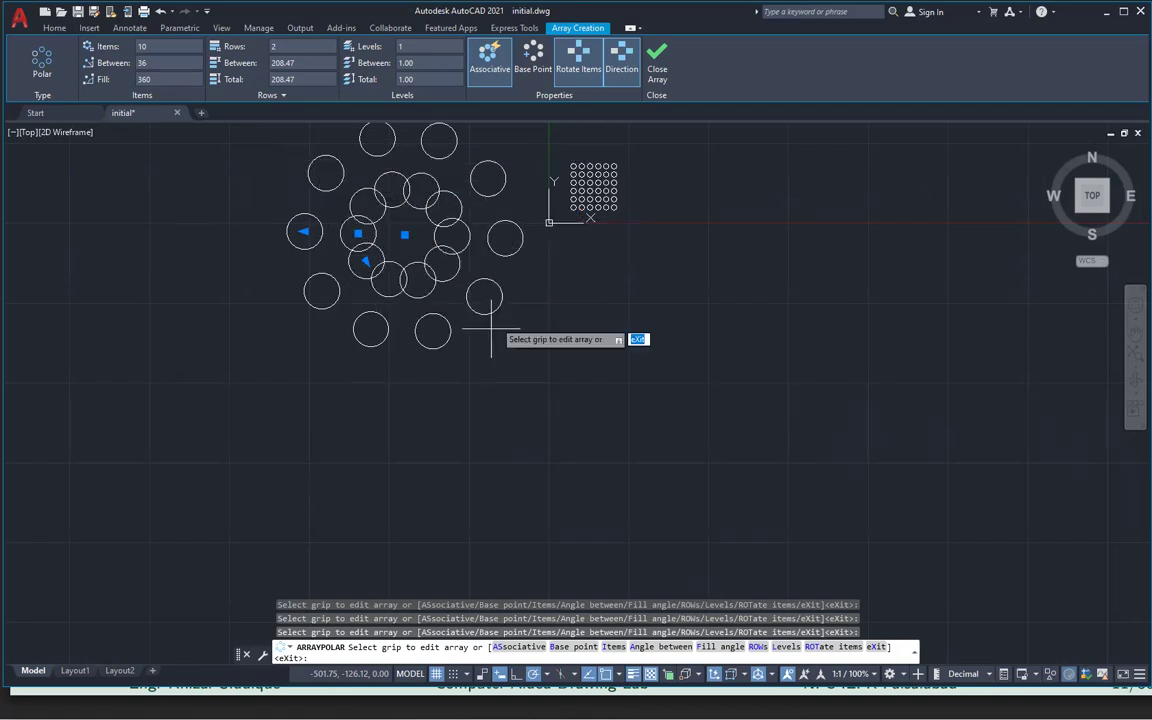
{"action": "key", "text": "Return"}
{"action": "scroll", "coordinate": [370, 275], "scroll_direction": "down", "scroll_amount": 3}
{"action": "scroll", "coordinate": [373, 268], "scroll_direction": "up", "scroll_amount": 5}
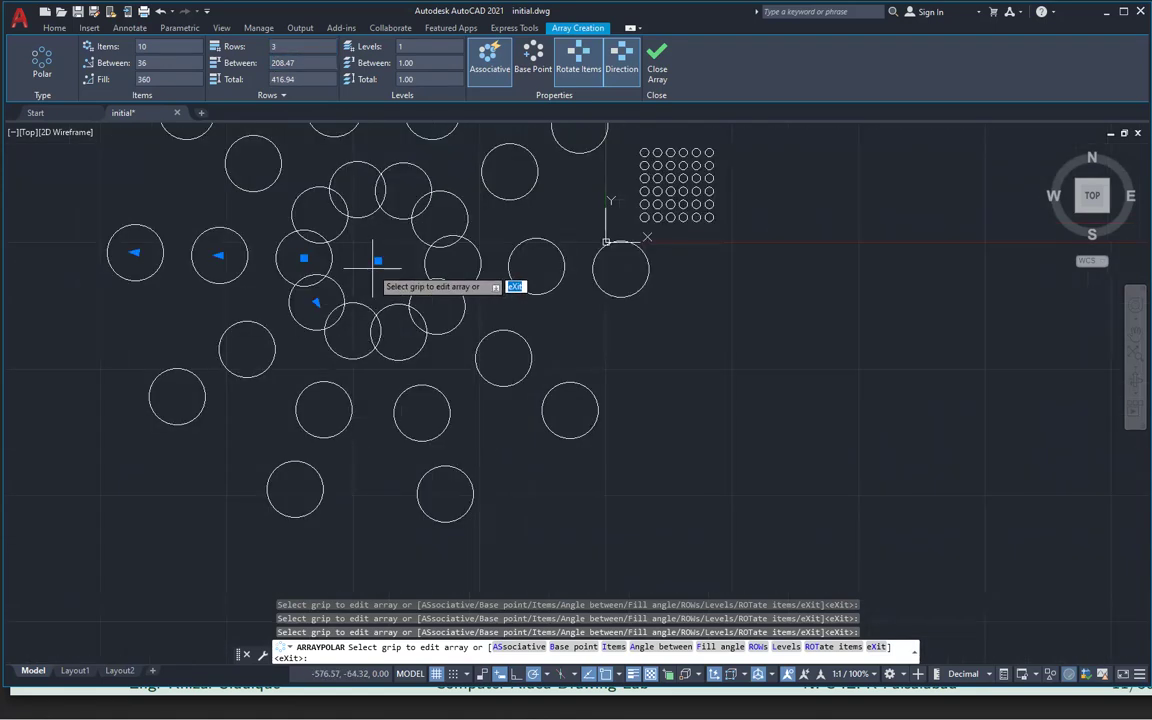
Set the circles' polar array to 1 row and finish the array
{"action": "key", "text": "Return"}
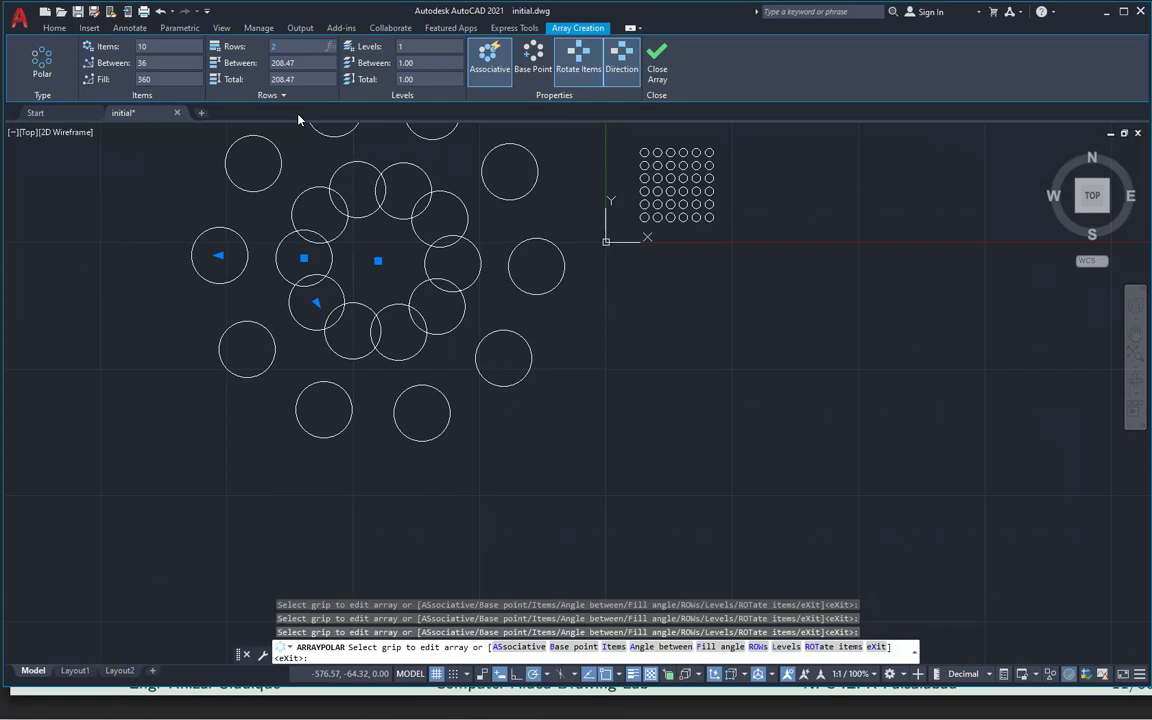
{"action": "type", "text": "1"}
{"action": "key", "text": "Return"}
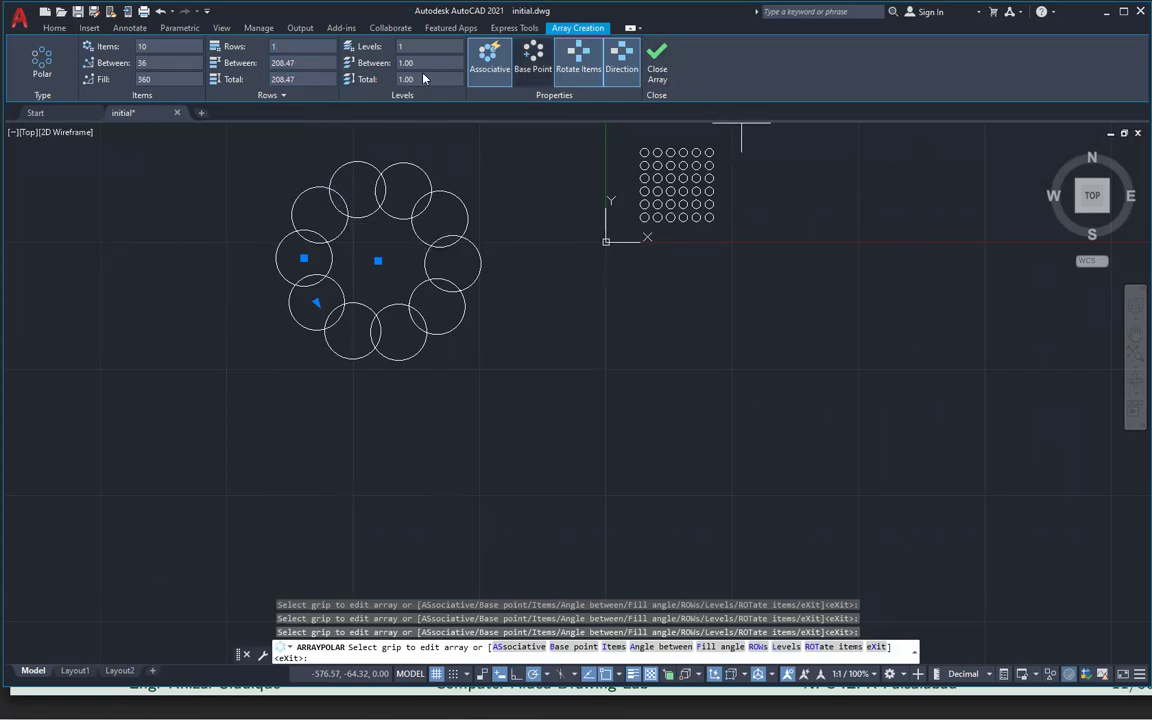
{"action": "left_click", "coordinate": [657, 58]}
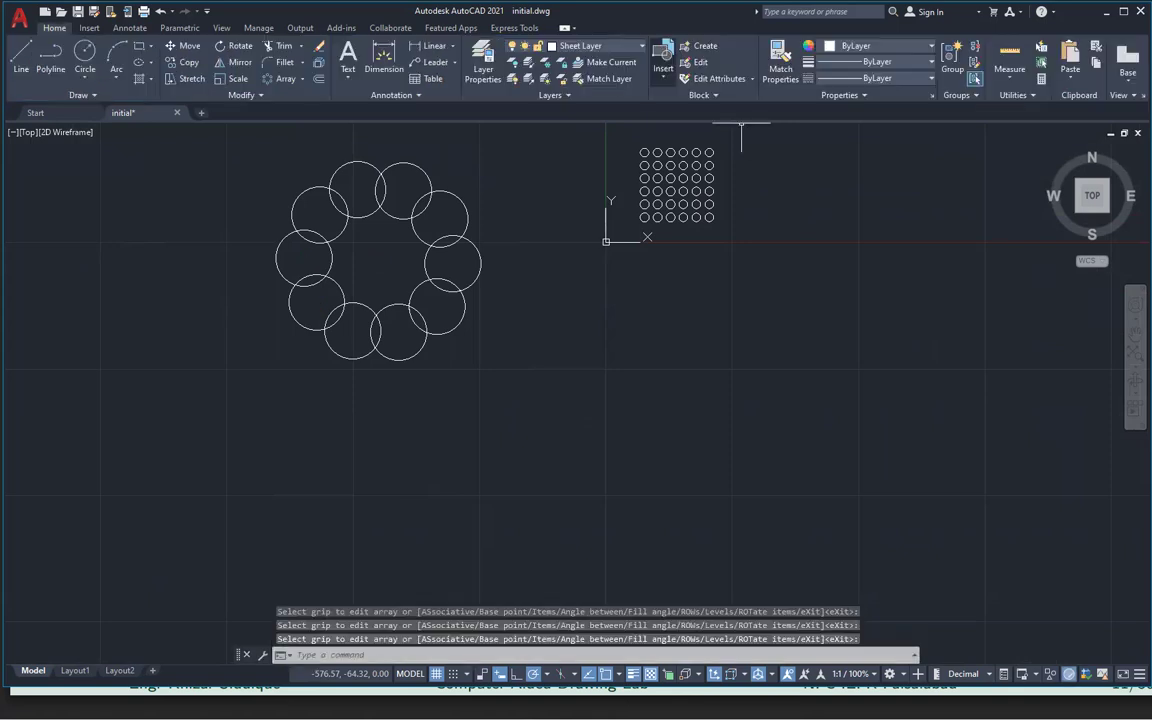
Switch to the lecture slides and read the table of commands for modifying geometry
{"action": "left_click", "coordinate": [673, 190]}
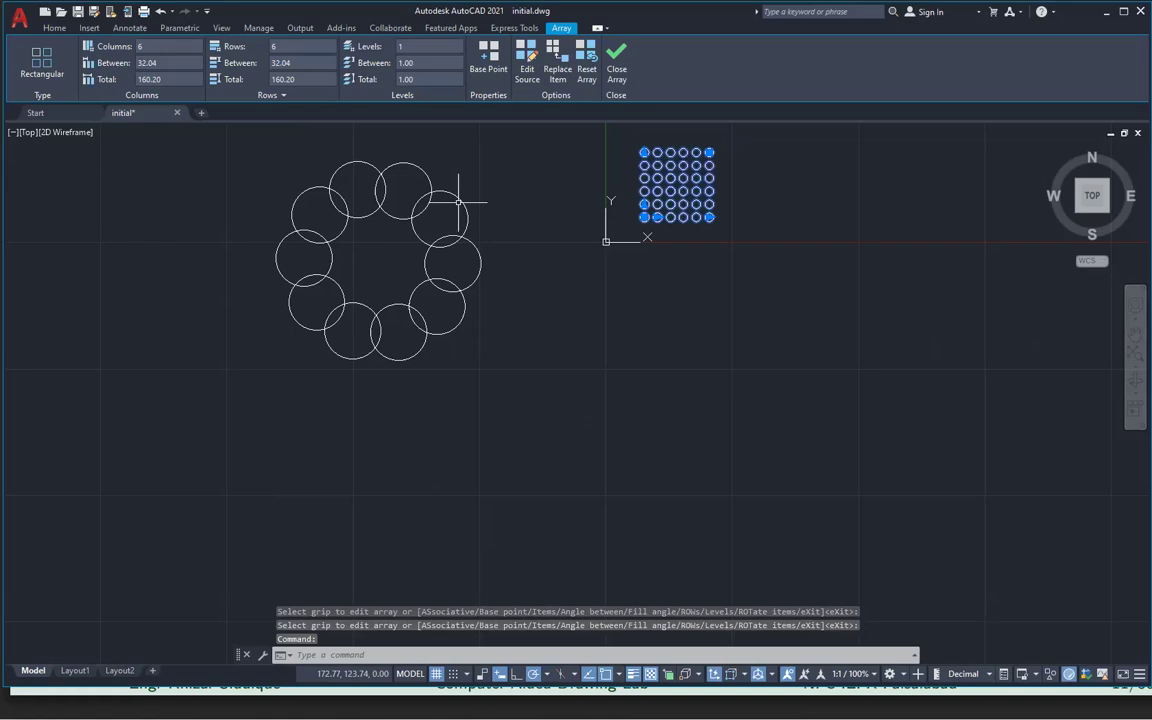
{"action": "key", "text": "alt+Tab"}
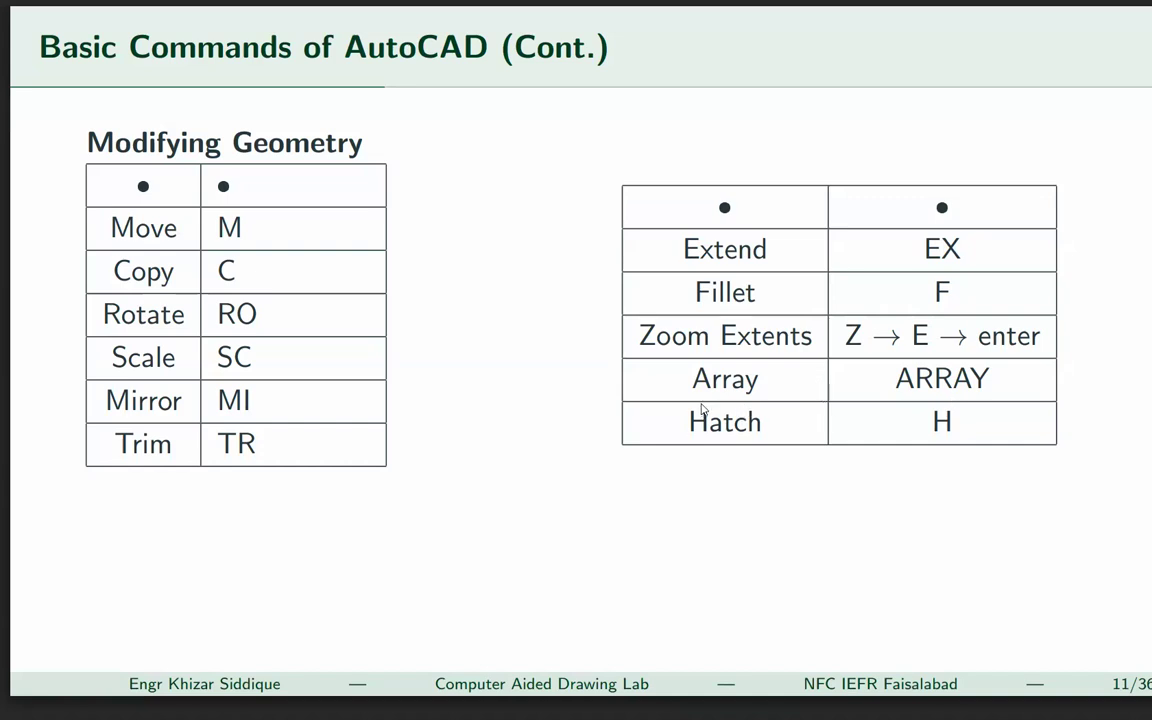
{"action": "key", "text": "alt+Tab"}
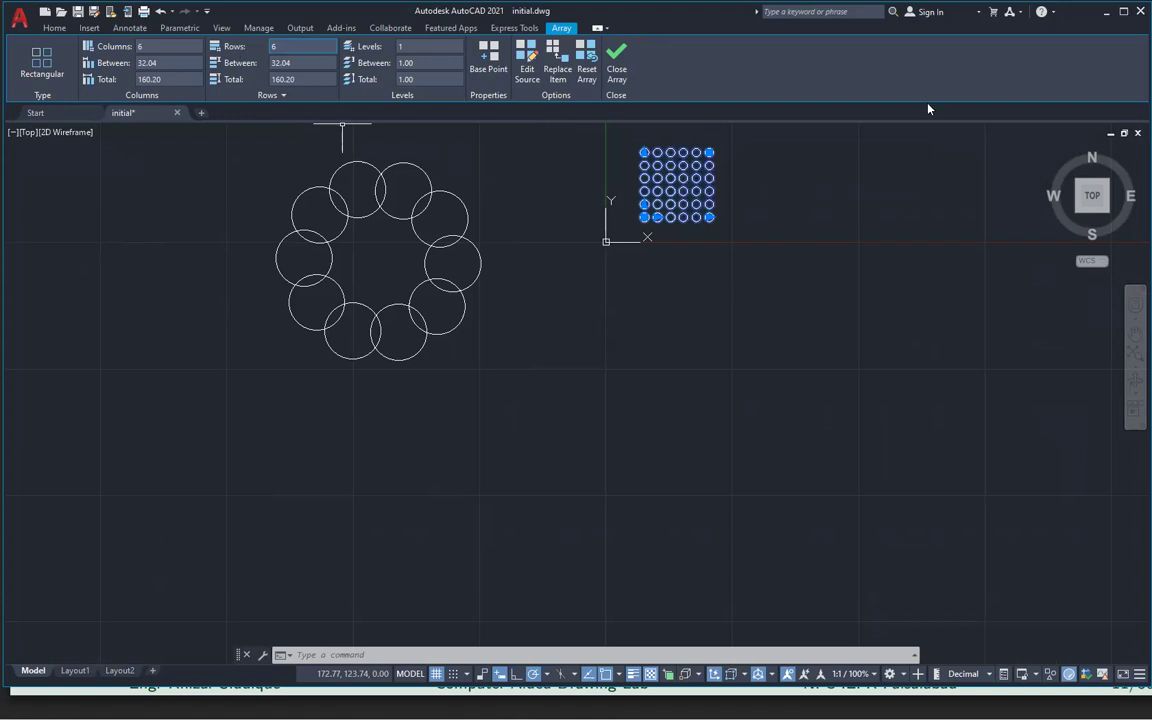
{"action": "key", "text": "alt+Tab"}
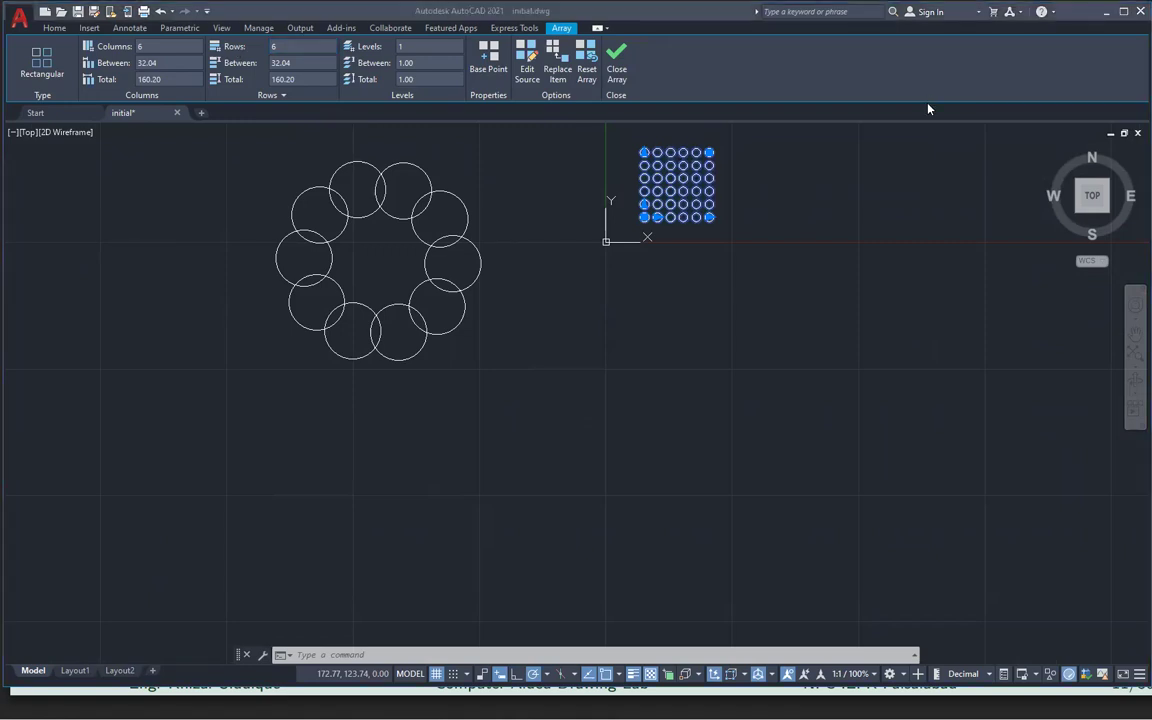
{"action": "key", "text": "alt+Tab"}
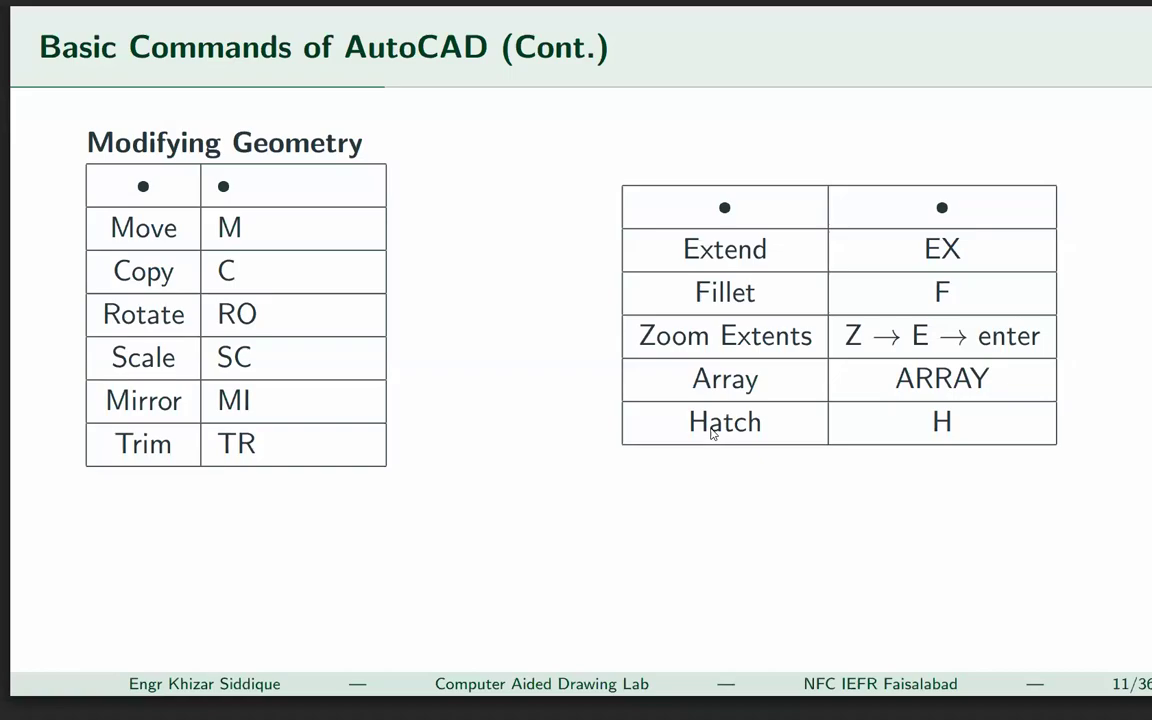
Switch back to AutoCAD and erase both circle arrays from the drawing
{"action": "key", "text": "alt+Tab"}
{"action": "key", "text": "ctrl+a"}
{"action": "key", "text": "Delete"}
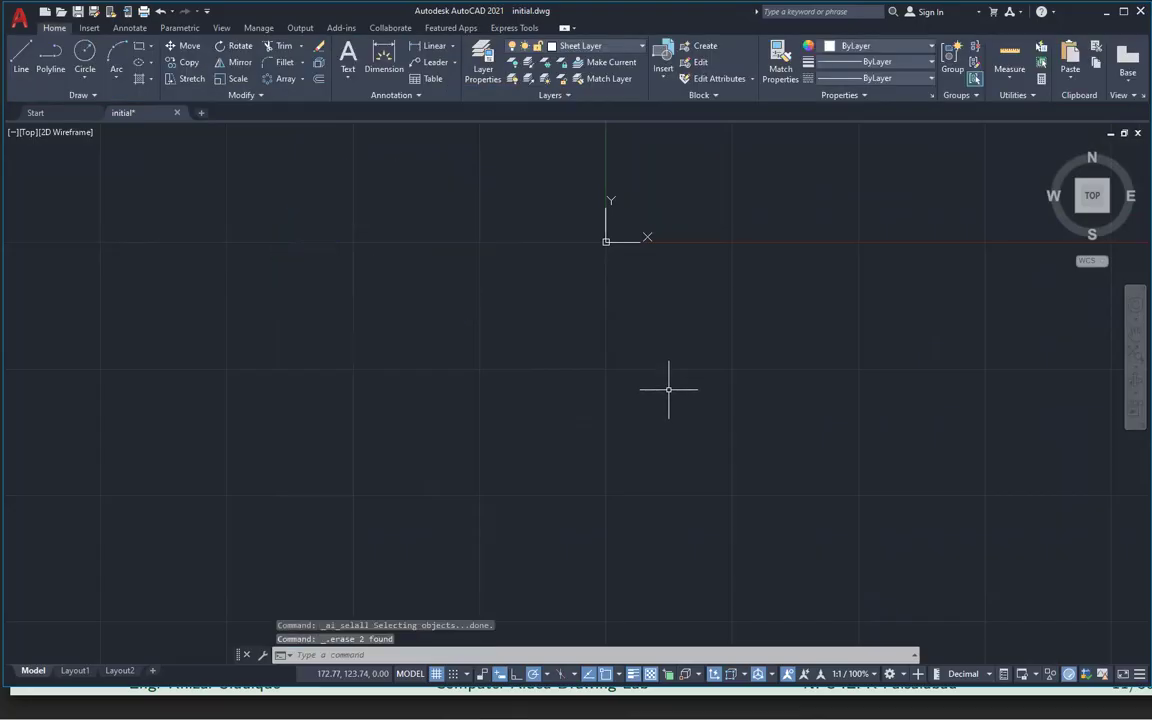
Draw a triangle from three separate lines to the left of the origin
{"action": "left_click", "coordinate": [21, 58]}
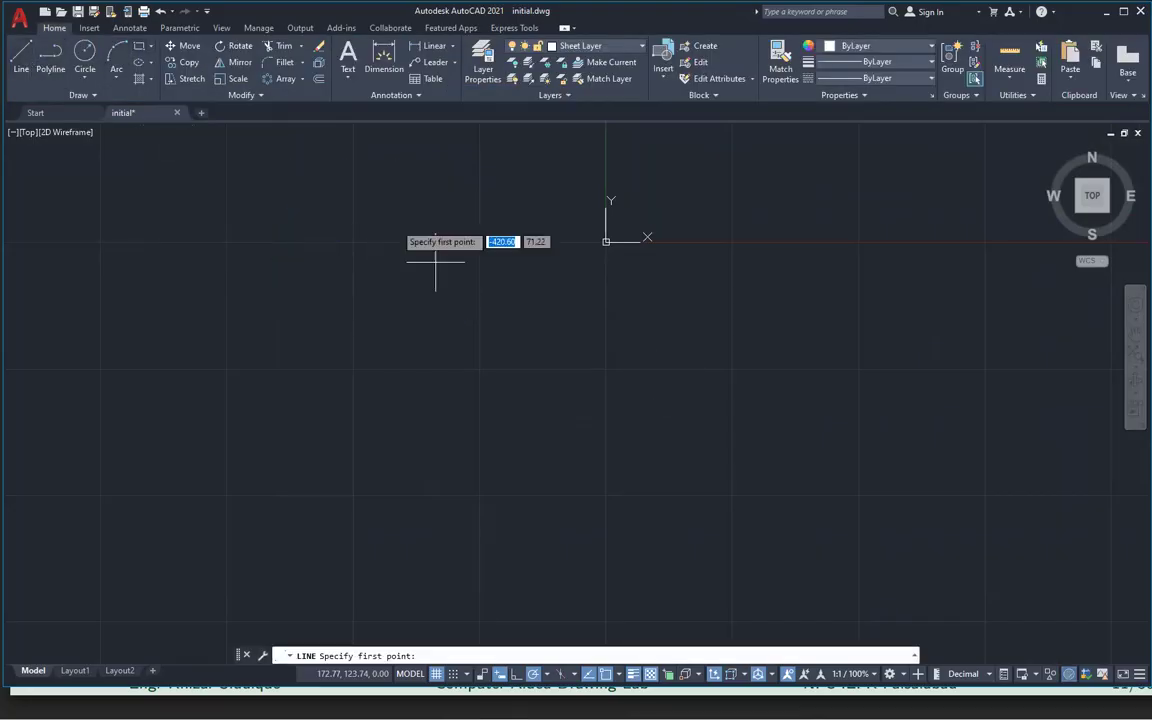
{"action": "left_click", "coordinate": [320, 280]}
{"action": "left_click", "coordinate": [286, 348]}
{"action": "left_click", "coordinate": [444, 347]}
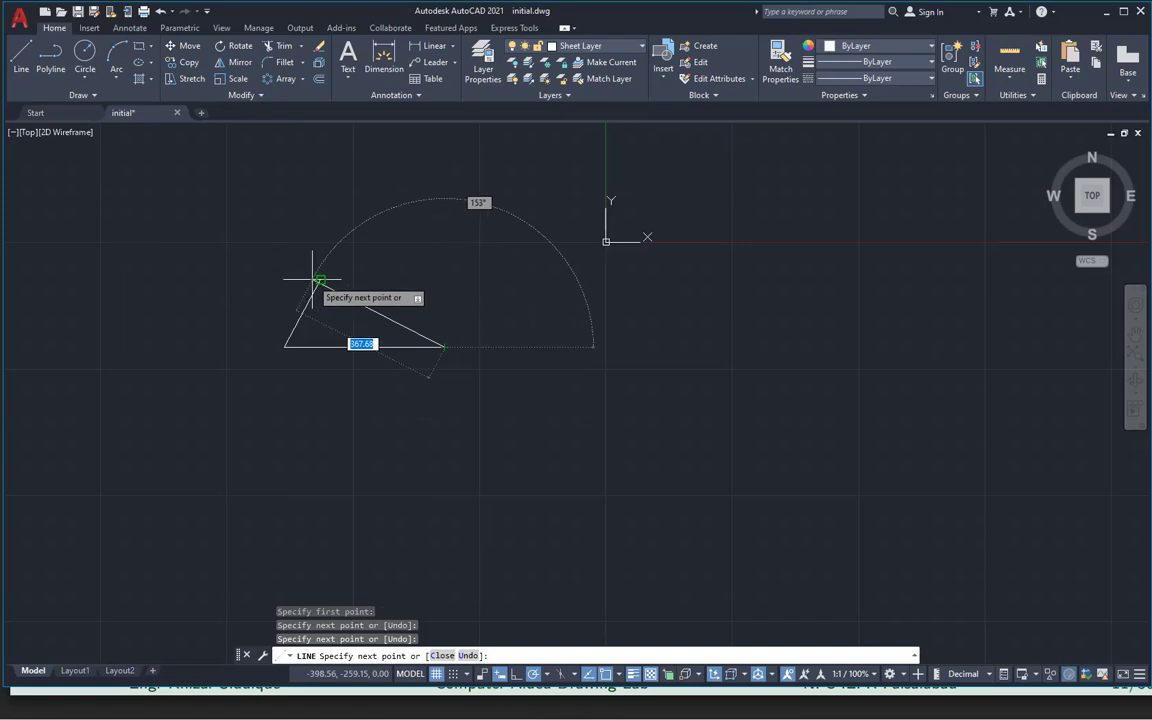
{"action": "left_click", "coordinate": [320, 280]}
{"action": "key", "text": "Escape"}
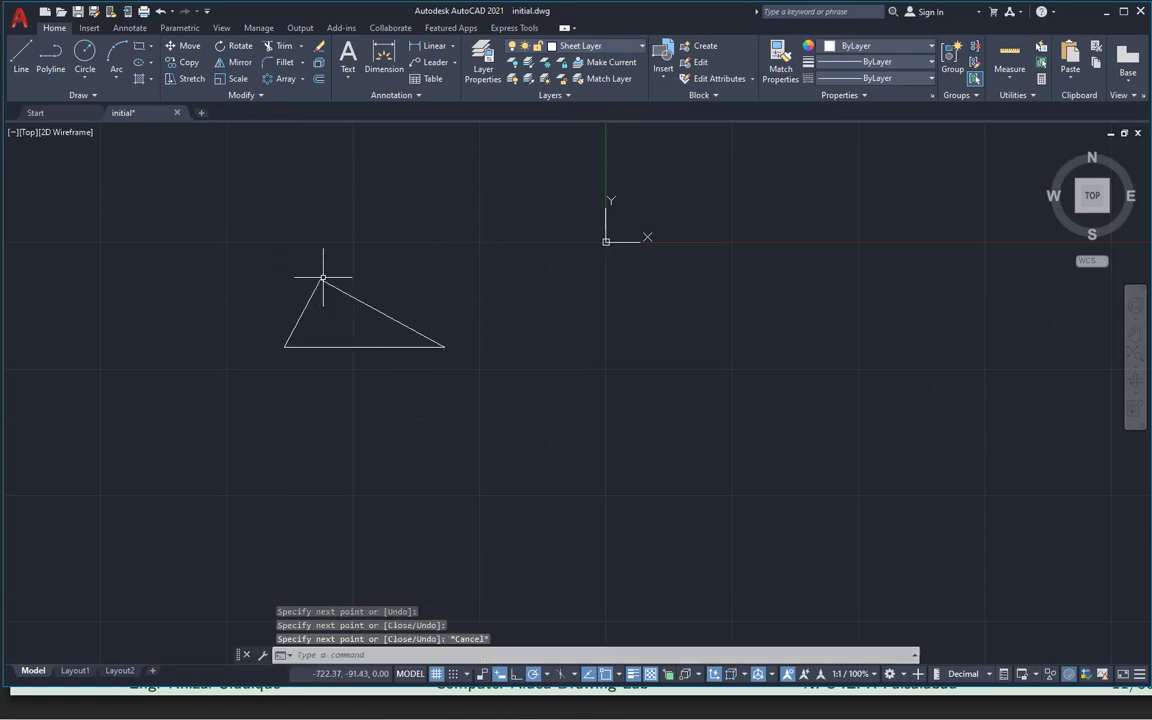
Erase the triangle made of three separate lines
{"action": "left_click", "coordinate": [280, 218]}
{"action": "key", "text": "Escape"}
{"action": "left_click", "coordinate": [571, 427]}
{"action": "left_click", "coordinate": [178, 245]}
{"action": "key", "text": "Delete"}
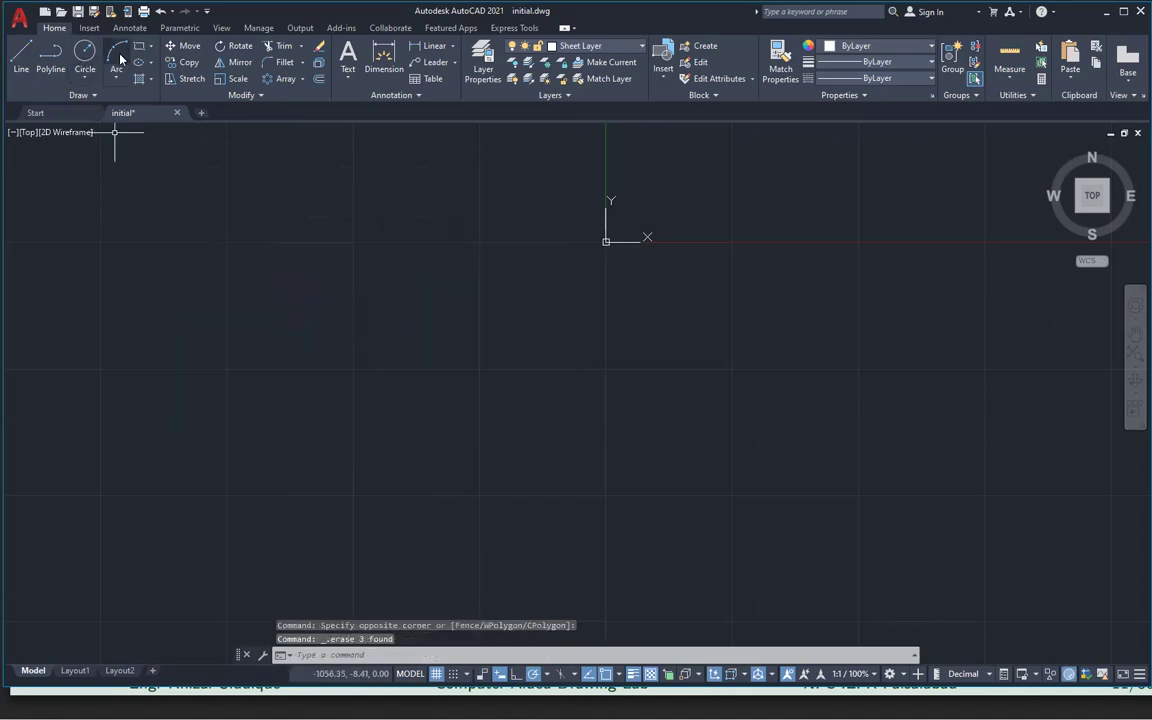
Draw a triangle as one polyline to the left of the origin, ending it at its starting point
{"action": "left_click", "coordinate": [50, 58]}
{"action": "left_click", "coordinate": [219, 262]}
{"action": "left_click", "coordinate": [399, 301]}
{"action": "left_click", "coordinate": [290, 389]}
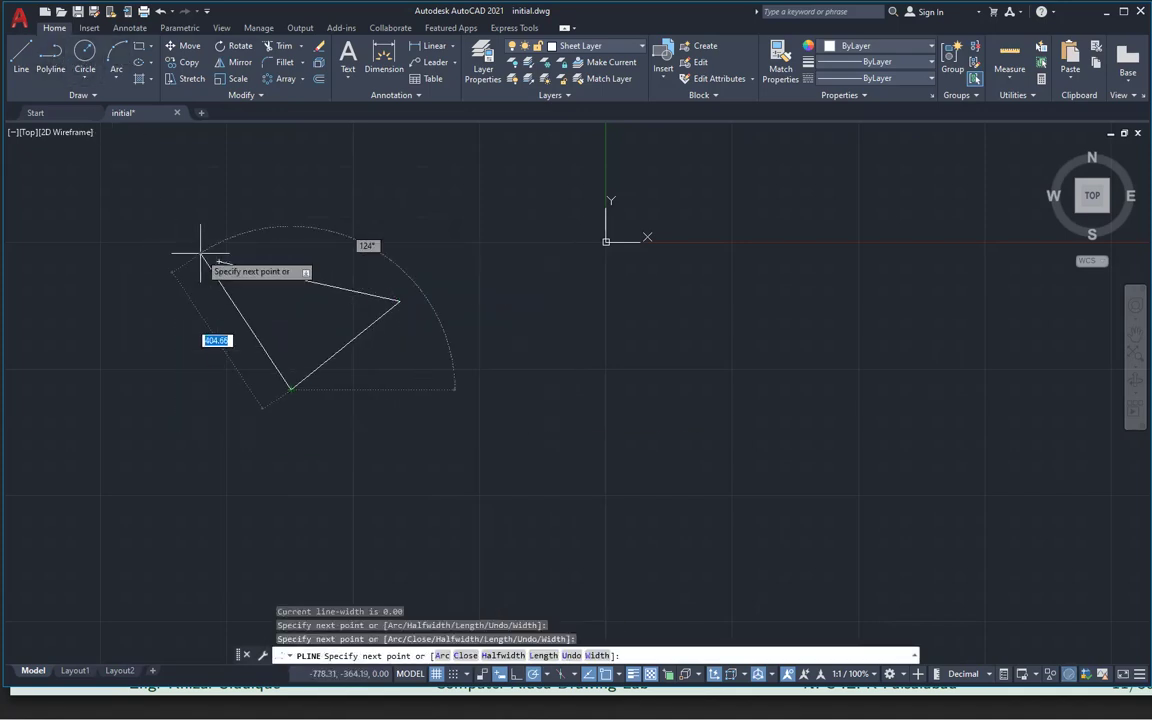
{"action": "left_click", "coordinate": [219, 262]}
{"action": "right_click", "coordinate": [265, 216]}
{"action": "left_click", "coordinate": [297, 228]}
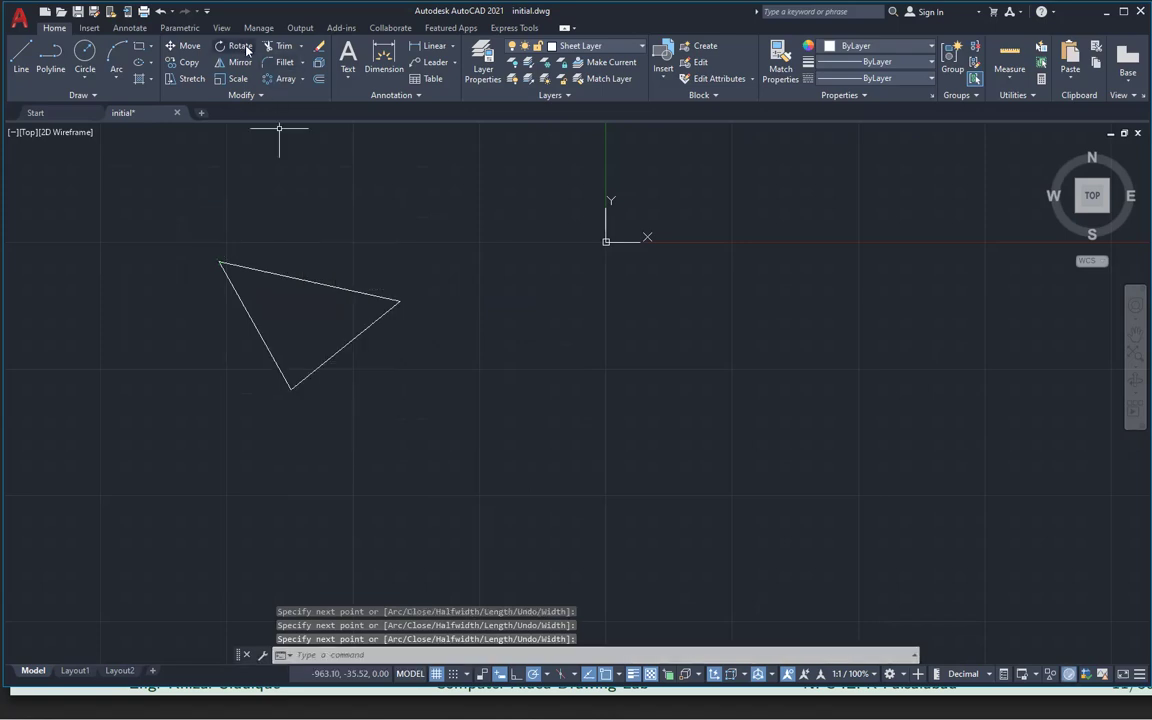
Create a polar array of the polyline triangle with 6 items over 360 degrees, centred on its rightmost vertex
{"action": "left_click", "coordinate": [290, 80]}
{"action": "left_click", "coordinate": [322, 284]}
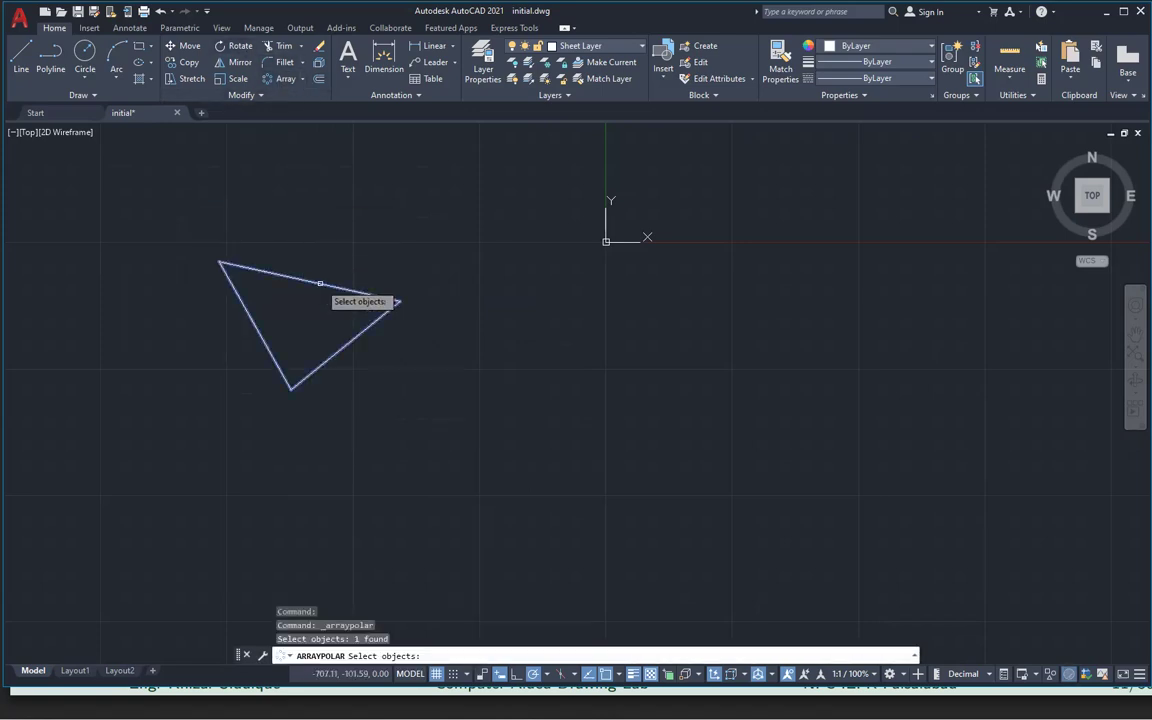
{"action": "key", "text": "Return"}
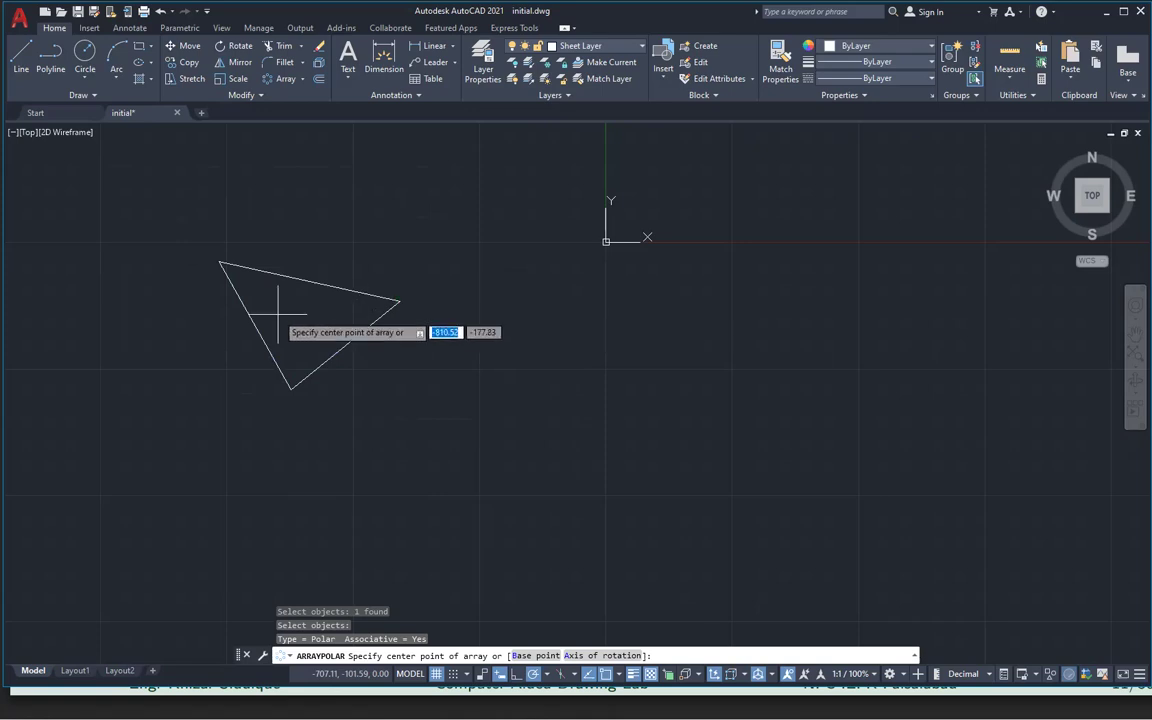
{"action": "left_click", "coordinate": [399, 301]}
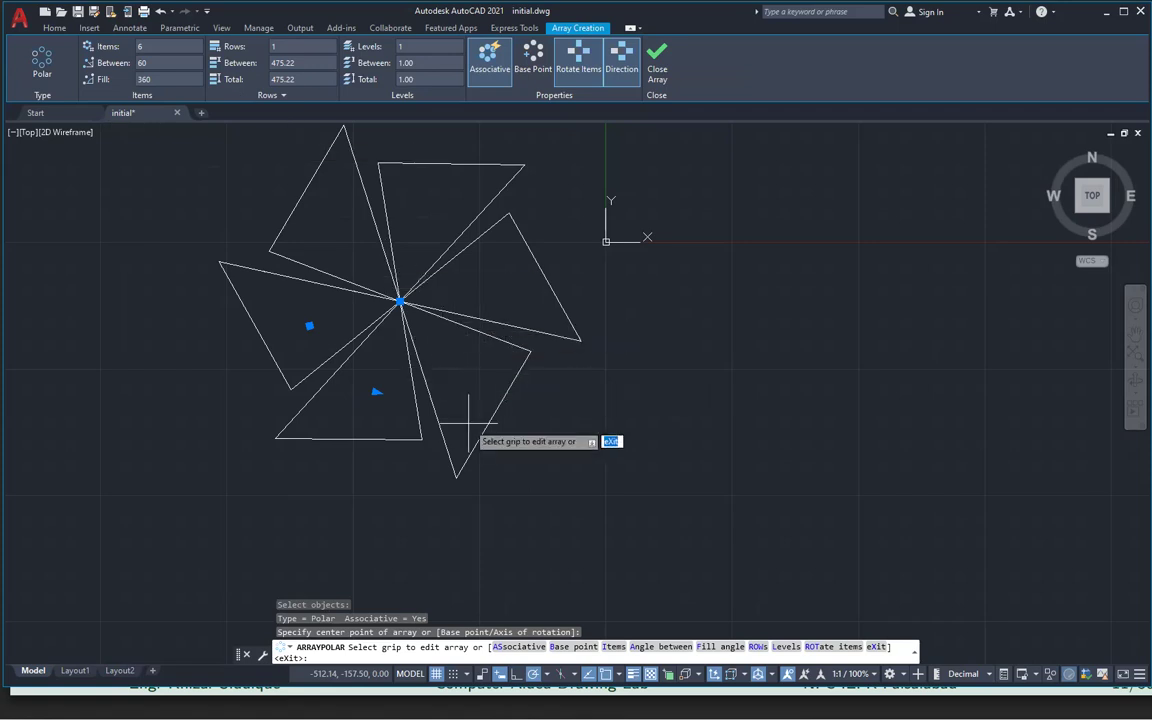
{"action": "scroll", "coordinate": [399, 301], "scroll_direction": "up", "scroll_amount": 3}
{"action": "scroll", "coordinate": [399, 301], "scroll_direction": "down", "scroll_amount": 3}
Undo the polar array of the triangle
{"action": "key", "text": "ctrl+z"}
{"action": "key", "text": "ctrl+z"}
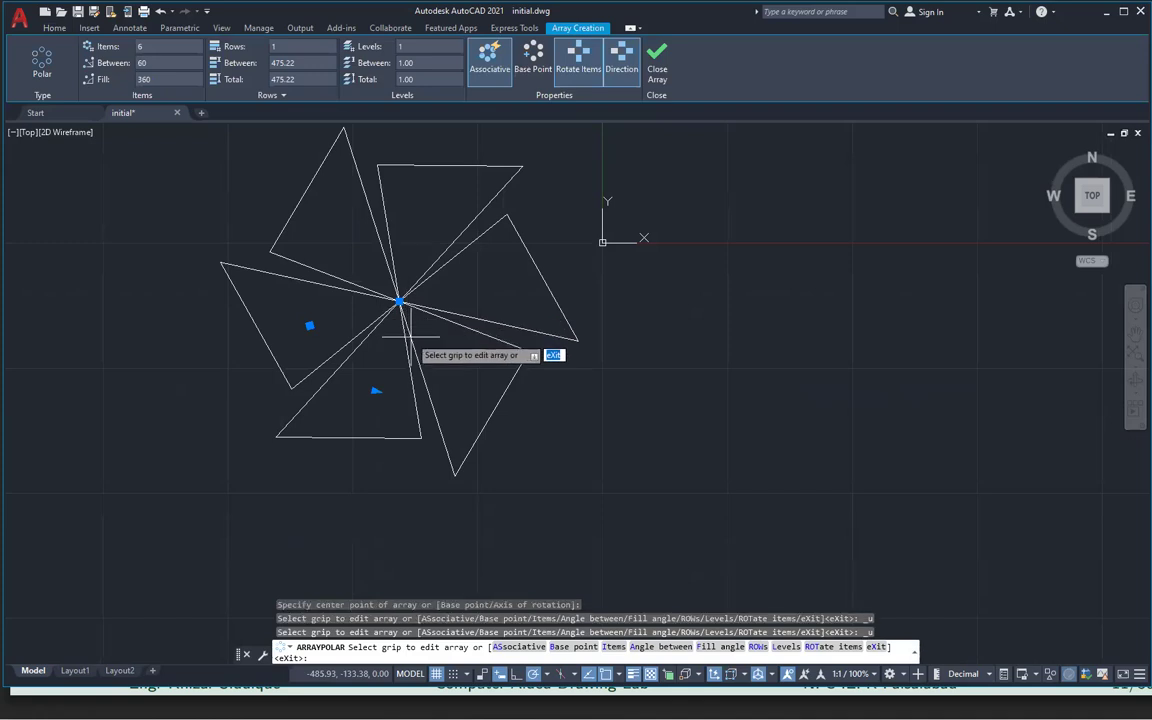
{"action": "key", "text": "Escape"}
{"action": "key", "text": "ctrl+z"}
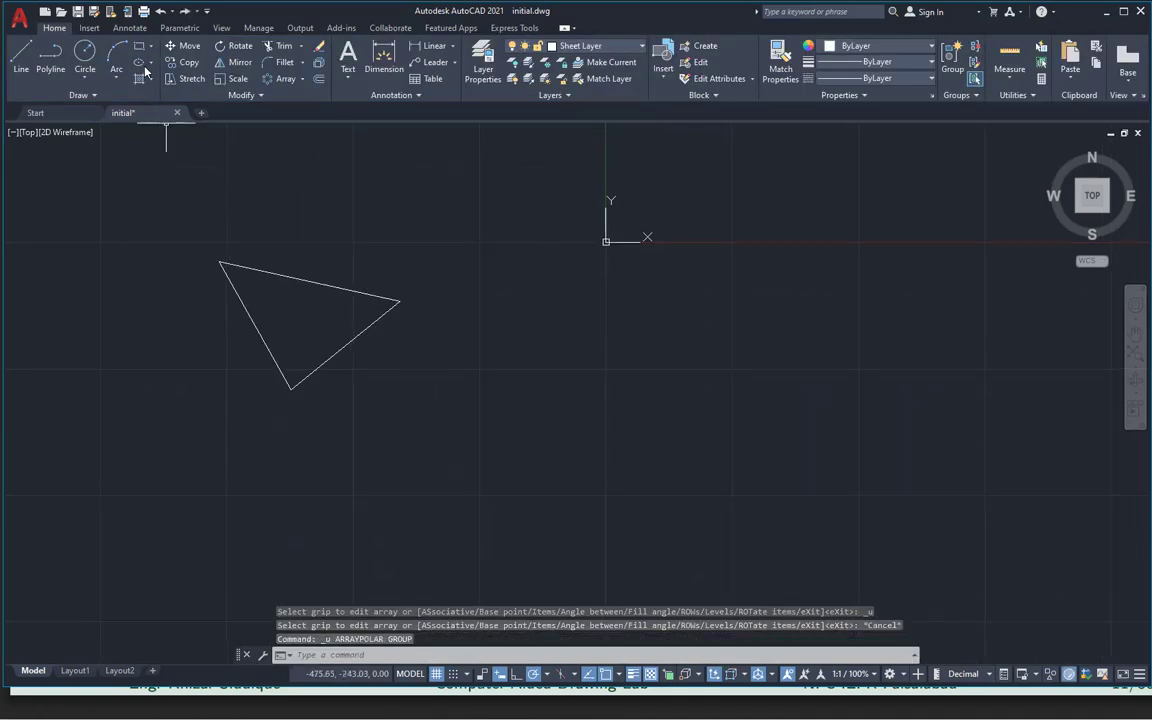
Create a rectangular array of the polyline triangle with 4 columns and 3 rows
{"action": "left_click", "coordinate": [303, 80]}
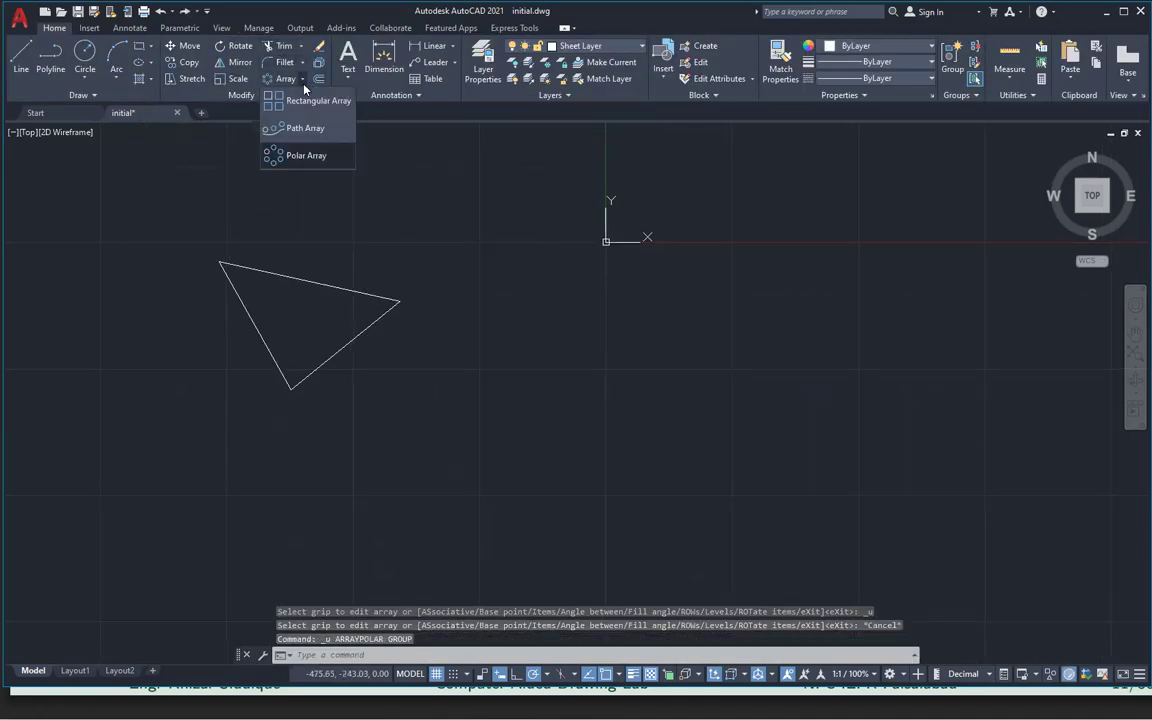
{"action": "left_click", "coordinate": [285, 98]}
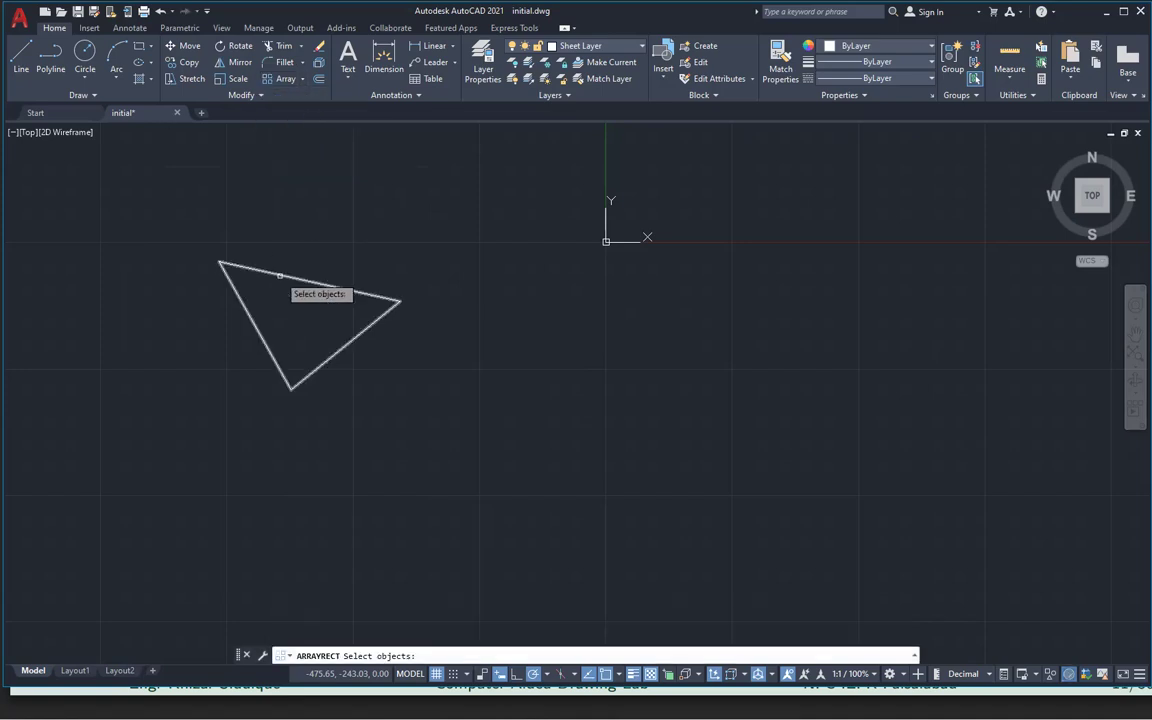
{"action": "left_click", "coordinate": [280, 276]}
{"action": "key", "text": "Return"}
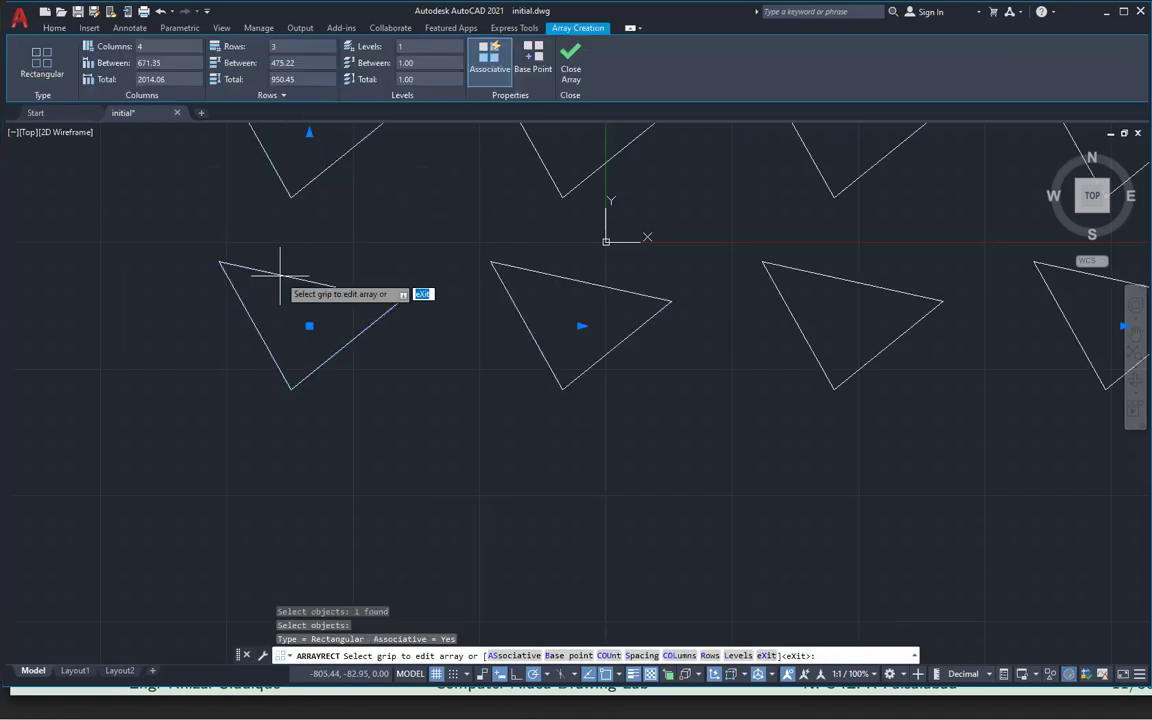
{"action": "scroll", "coordinate": [685, 425], "scroll_direction": "down", "scroll_amount": 4}
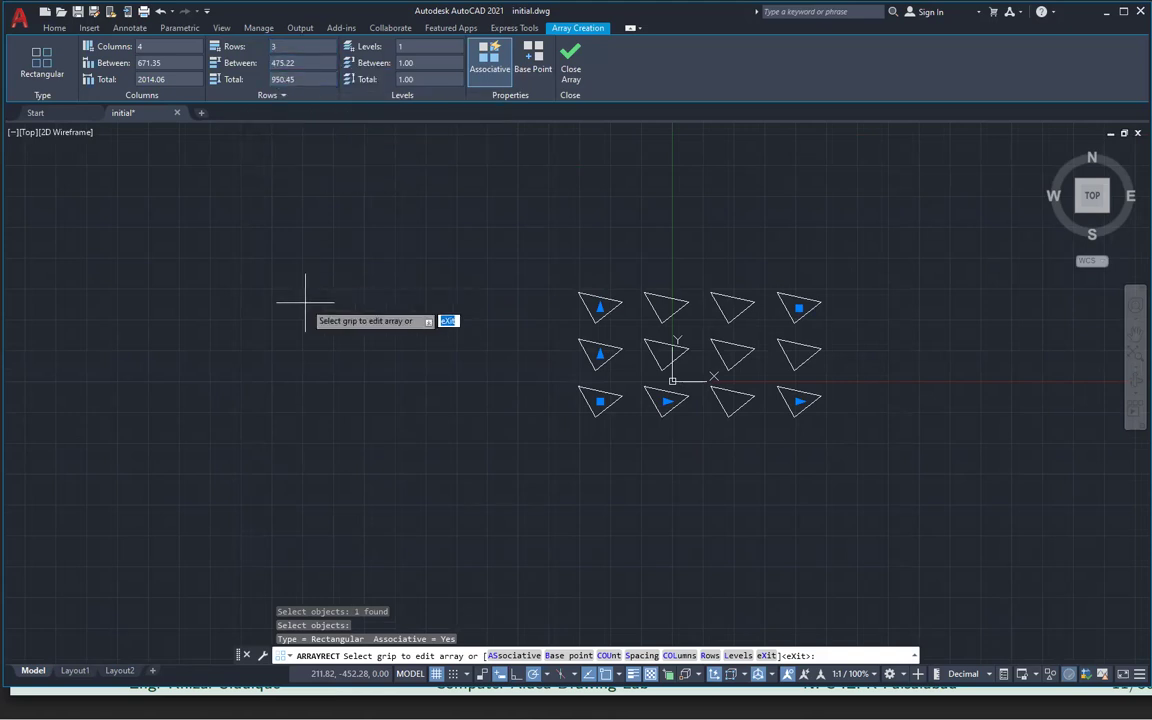
Erase the whole rectangular triangle array, leaving the drawing empty
{"action": "left_click", "coordinate": [533, 247]}
{"action": "left_click", "coordinate": [883, 457]}
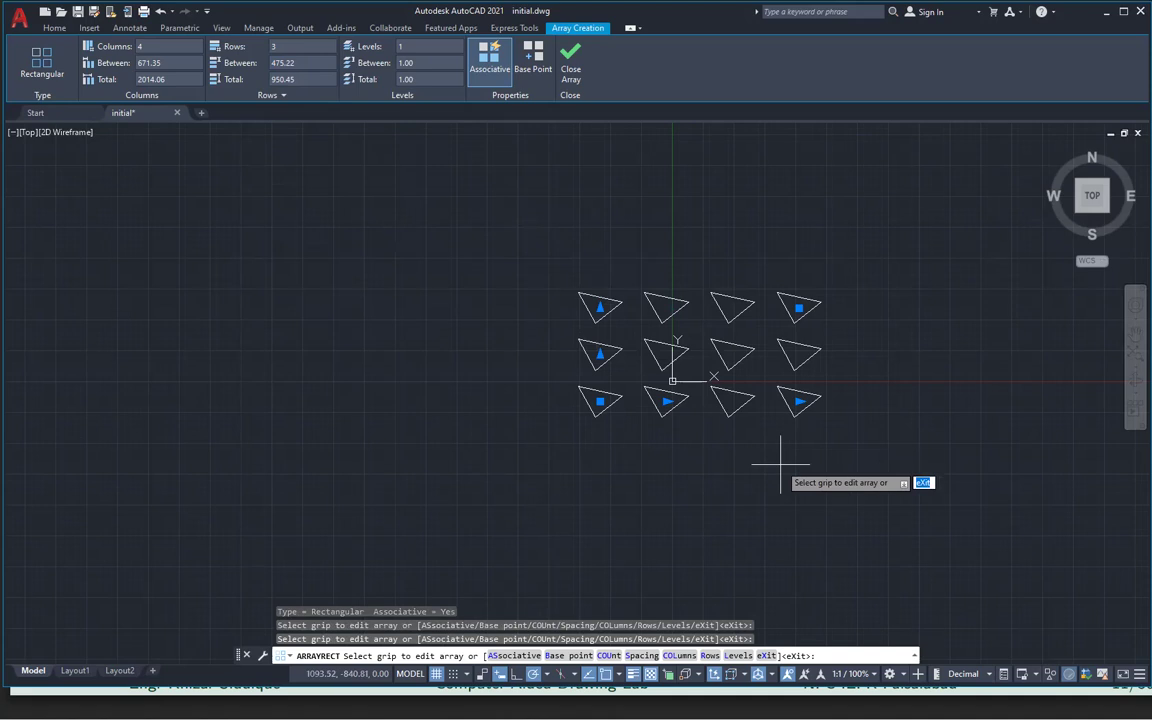
{"action": "key", "text": "ctrl+a"}
{"action": "key", "text": "Delete"}
{"action": "key", "text": "alt"}
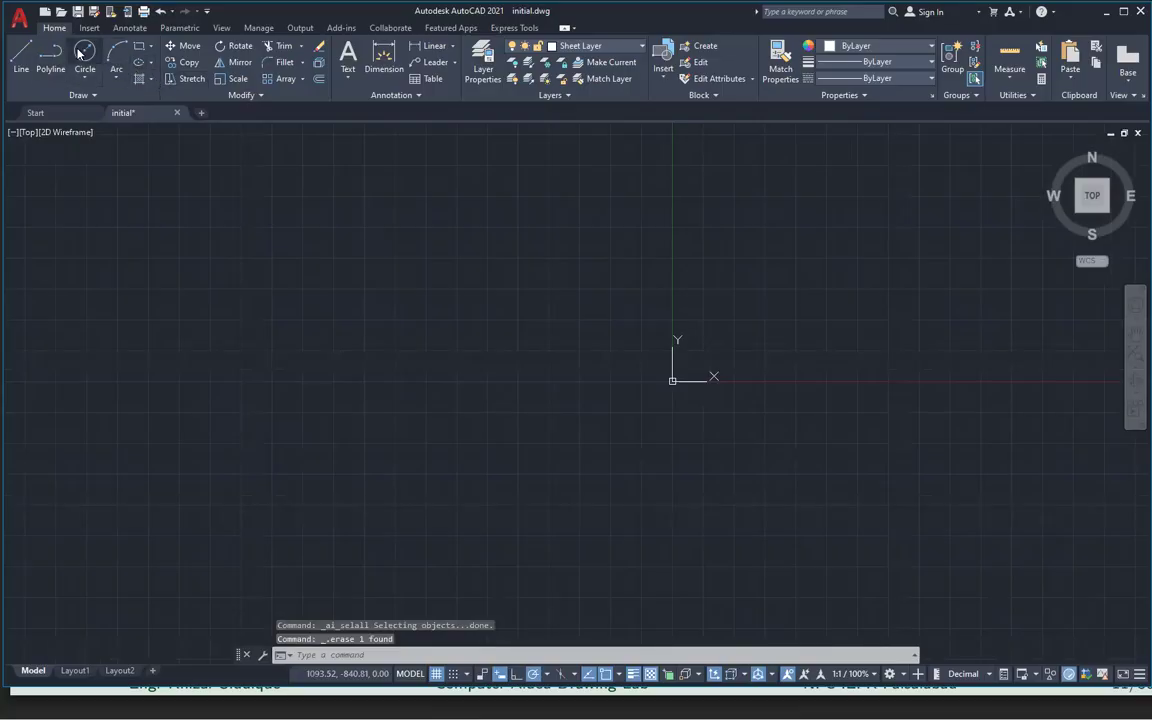
Draw a large circle to the upper left of the origin and a wide rectangle across the Y axis above the origin
{"action": "left_click", "coordinate": [84, 52]}
{"action": "left_click", "coordinate": [356, 265]}
{"action": "left_click", "coordinate": [415, 325]}
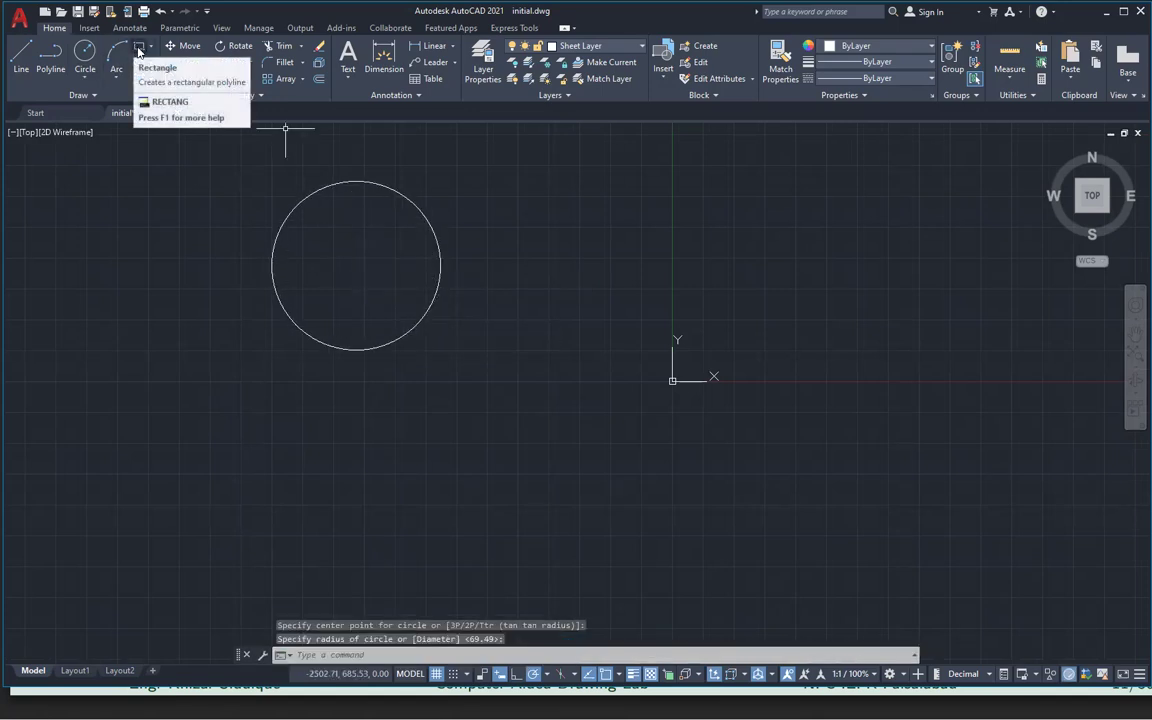
{"action": "left_click", "coordinate": [139, 51]}
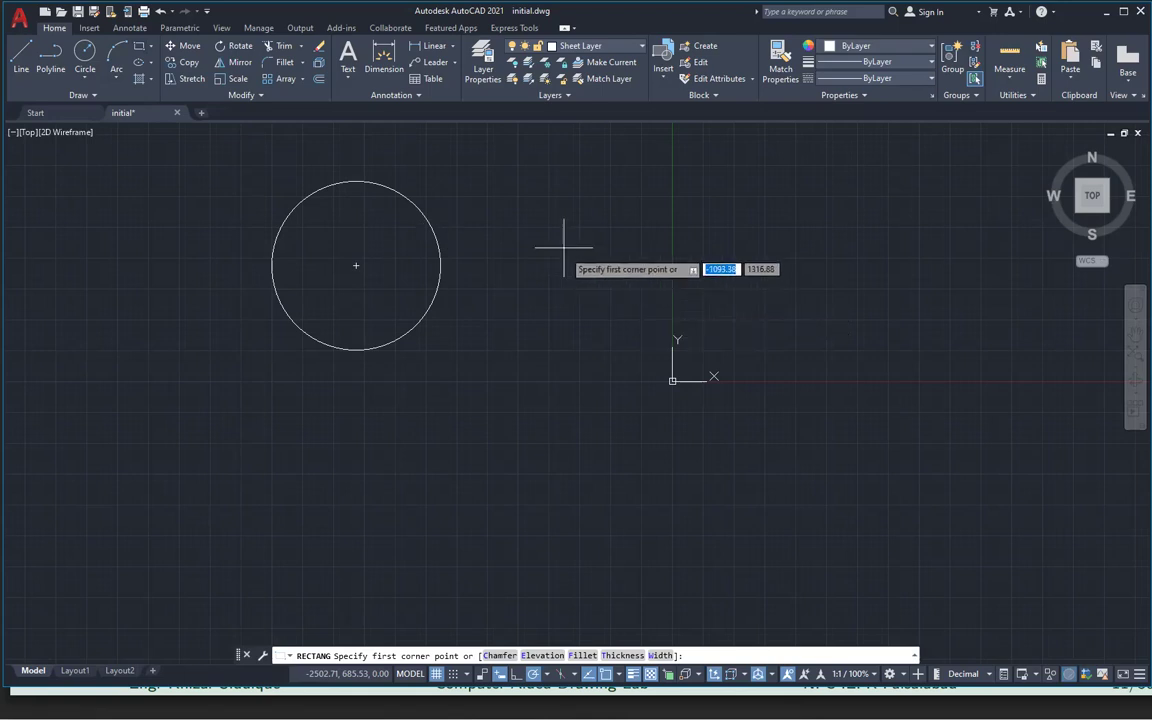
{"action": "left_click", "coordinate": [556, 228]}
{"action": "left_click", "coordinate": [848, 297]}
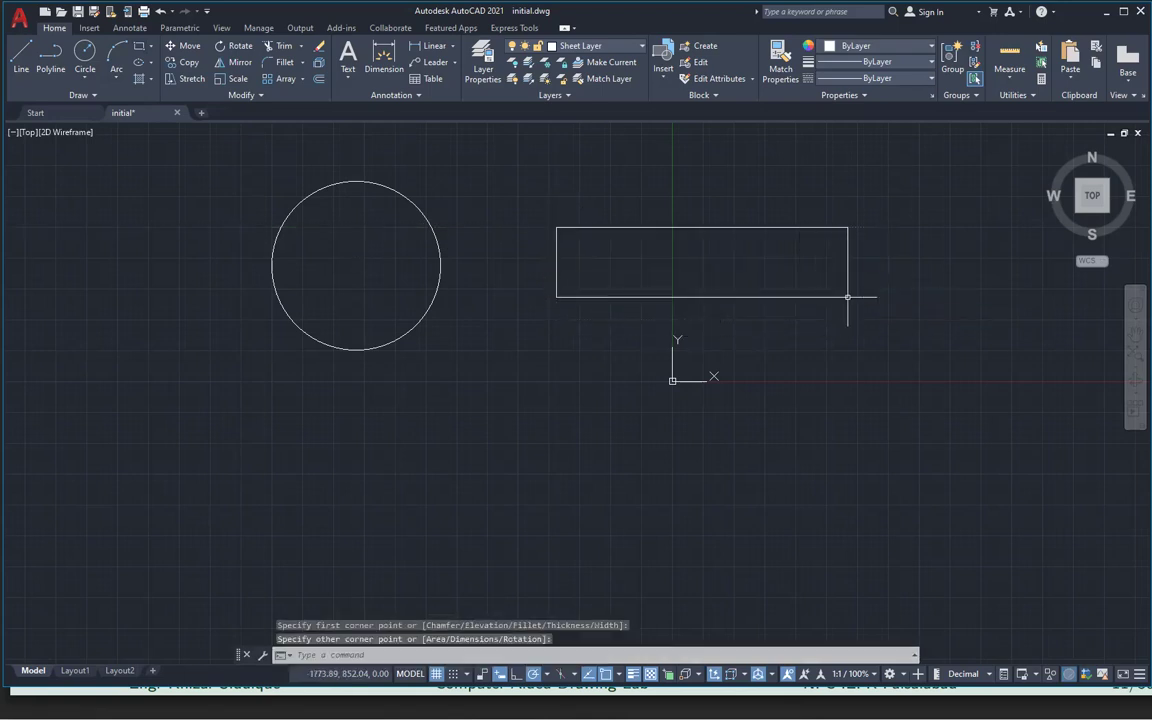
Draw a closed triangle from three lines below the circle and the rectangle, with a horizontal base
{"action": "left_click", "coordinate": [21, 55]}
{"action": "left_click", "coordinate": [498, 384]}
{"action": "left_click", "coordinate": [416, 516]}
{"action": "left_click", "coordinate": [797, 516]}
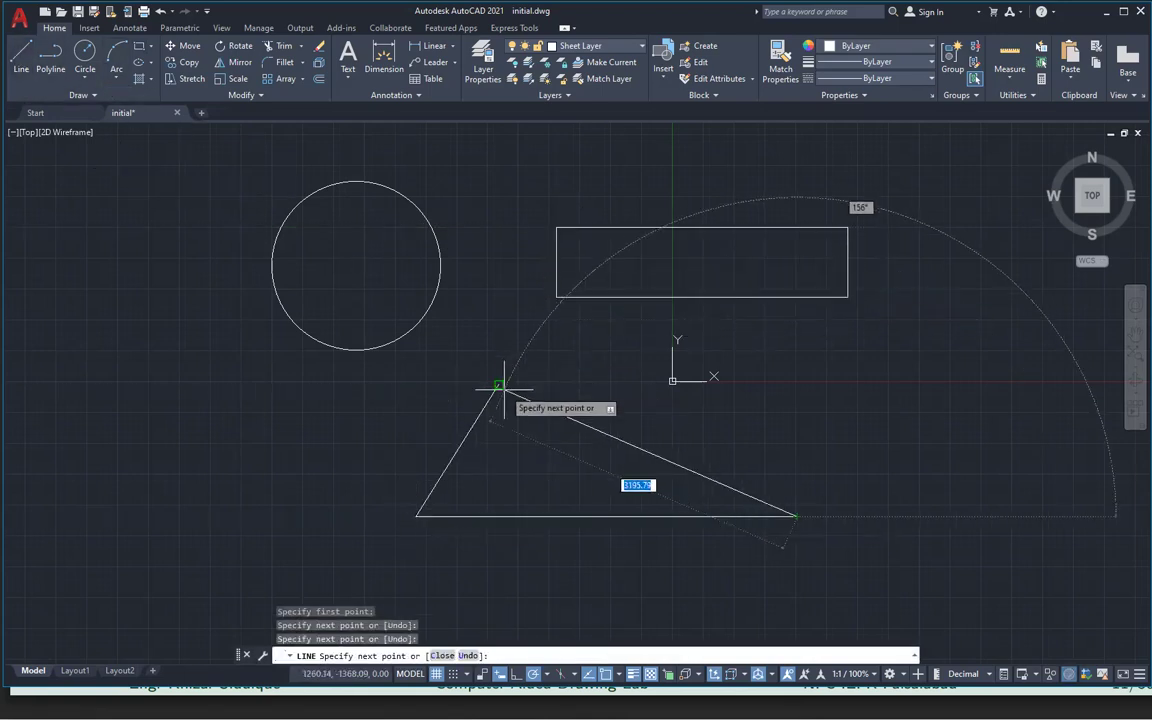
{"action": "left_click", "coordinate": [498, 384]}
{"action": "right_click", "coordinate": [697, 350]}
{"action": "left_click", "coordinate": [732, 357]}
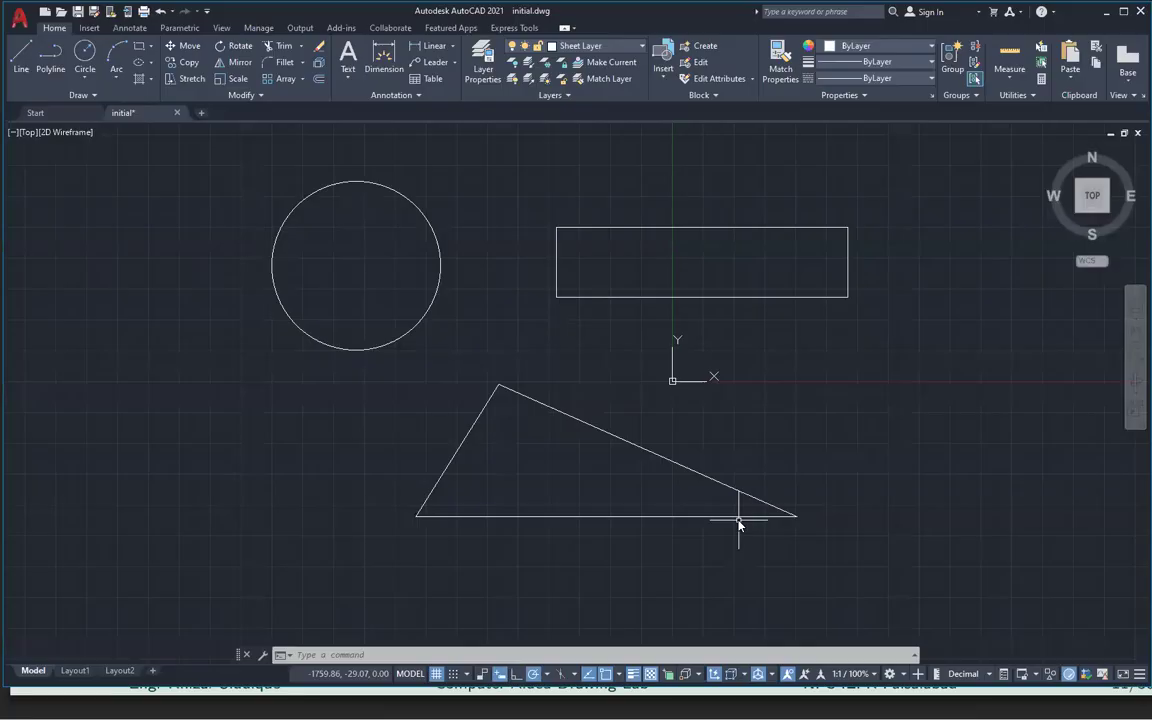
{"action": "type", "text": "H"}
{"action": "key", "text": "Return"}
{"action": "key", "text": "Escape"}
{"action": "key", "text": "BackSpace"}
{"action": "key", "text": "BackSpace"}
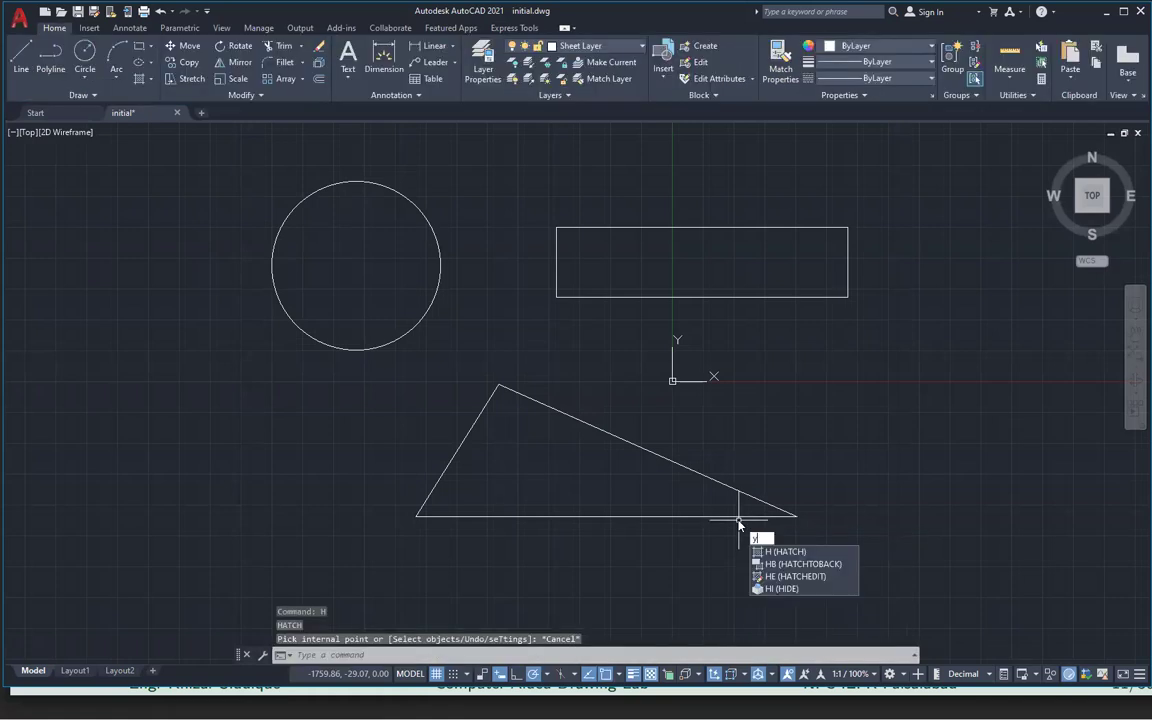
Start the Hatch command and fill the inside of the triangle
{"action": "type", "text": "hatch"}
{"action": "key", "text": "Return"}
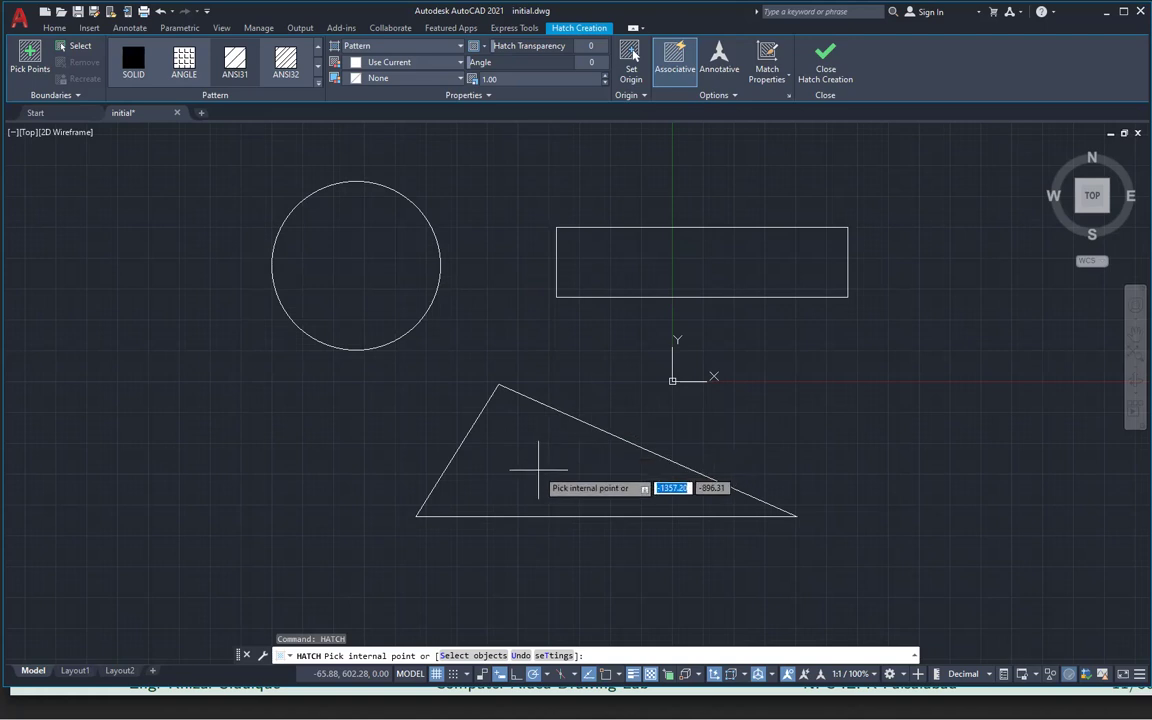
{"action": "left_click", "coordinate": [530, 432]}
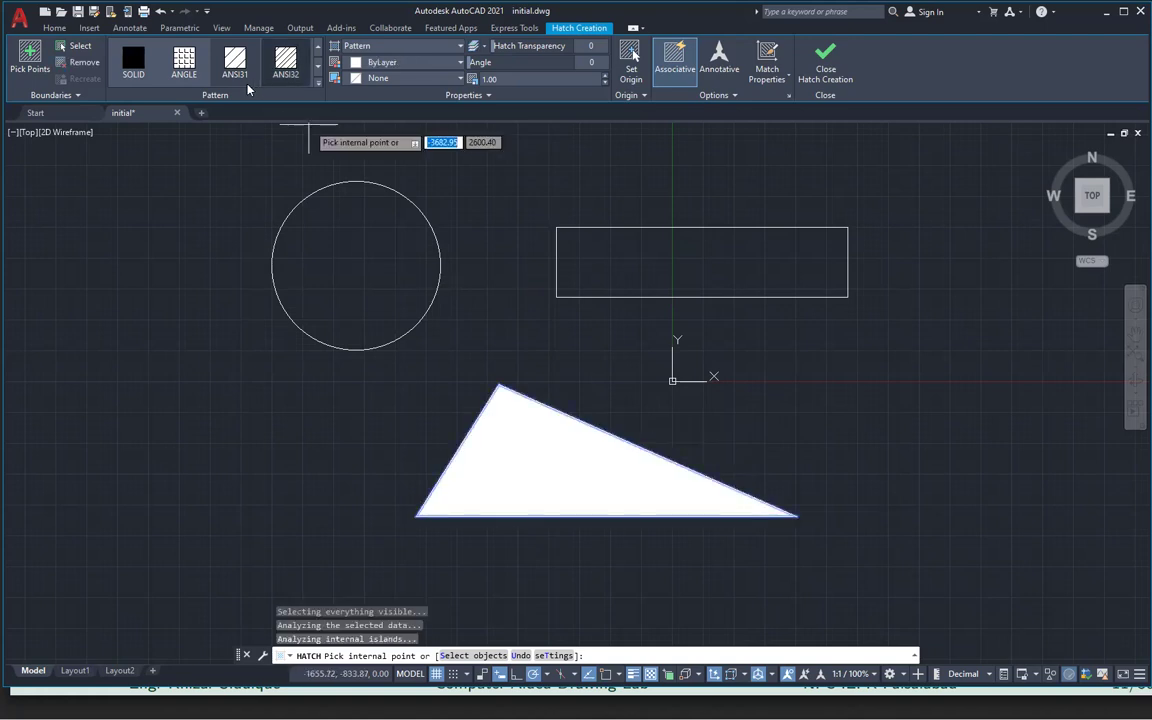
Try the BRASS, BOX and GOST_GROUND patterns on the triangle's hatch, with the hatch scale raised to 8.40
{"action": "left_click", "coordinate": [320, 85]}
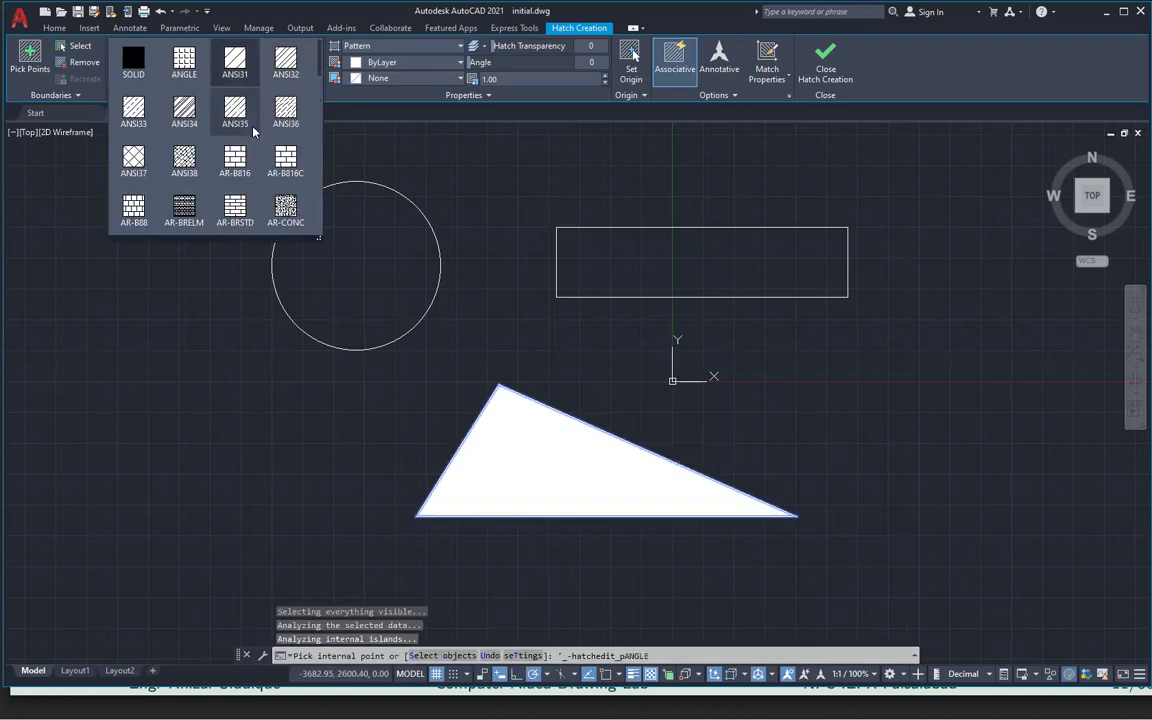
{"action": "scroll", "coordinate": [228, 128], "scroll_direction": "down", "scroll_amount": 3}
{"action": "left_click", "coordinate": [233, 162]}
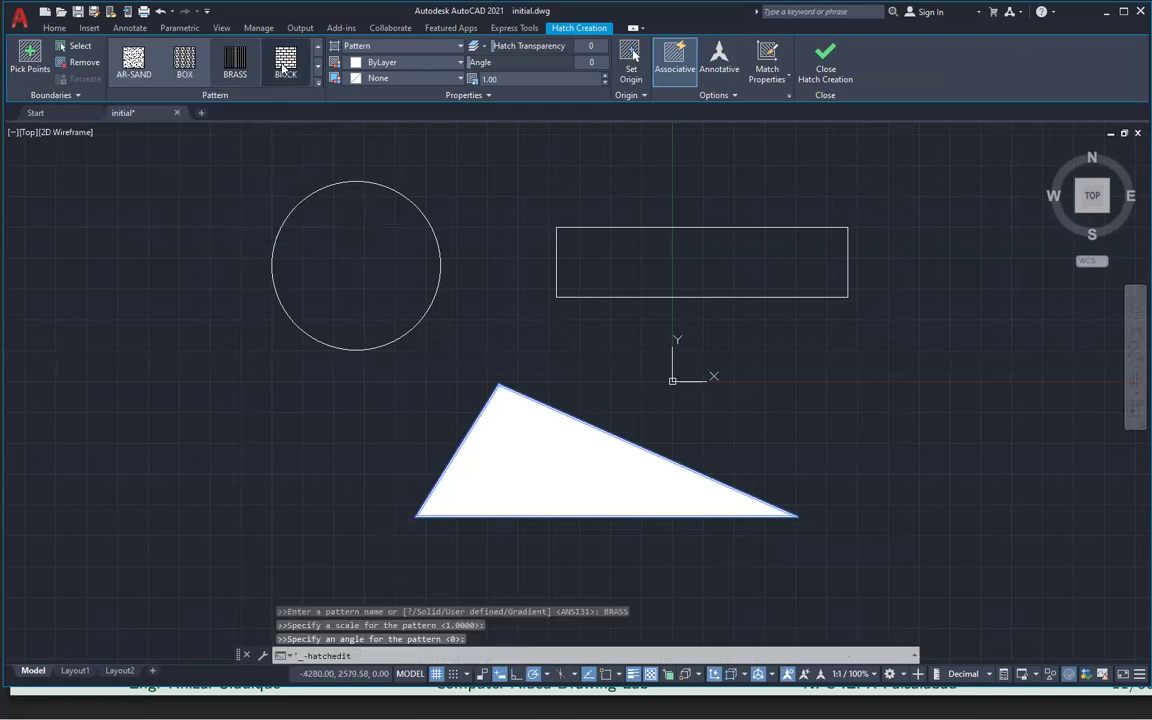
{"action": "left_click", "coordinate": [603, 77]}
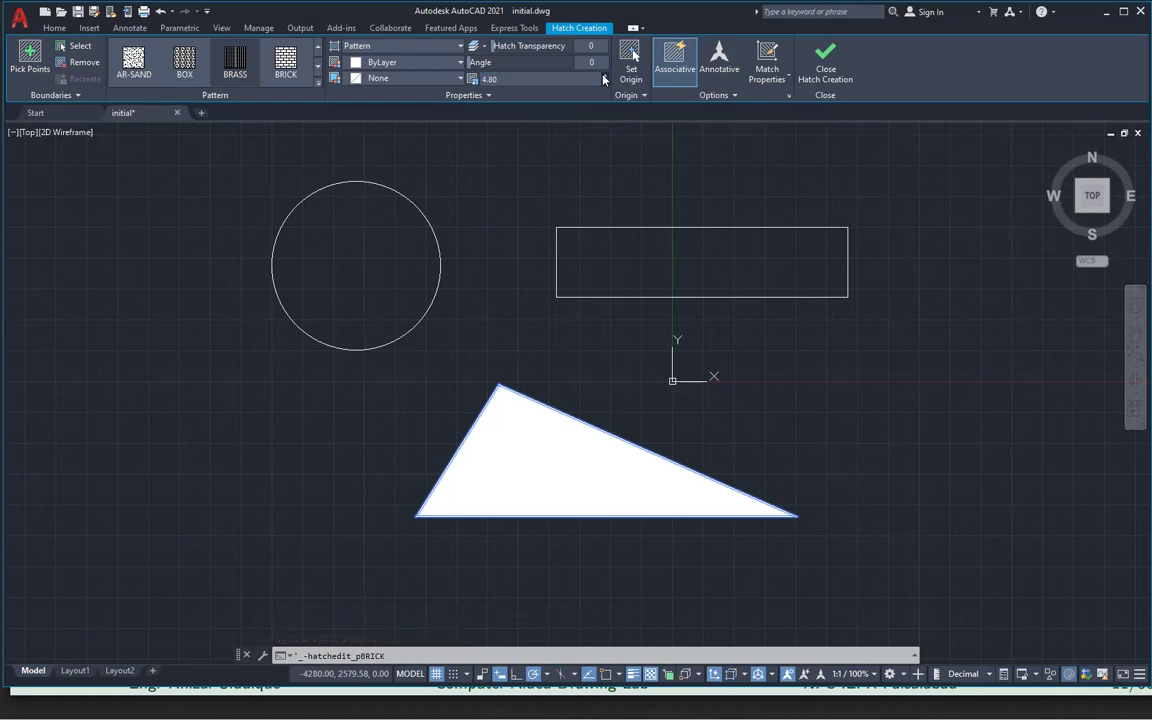
{"action": "left_click", "coordinate": [232, 63]}
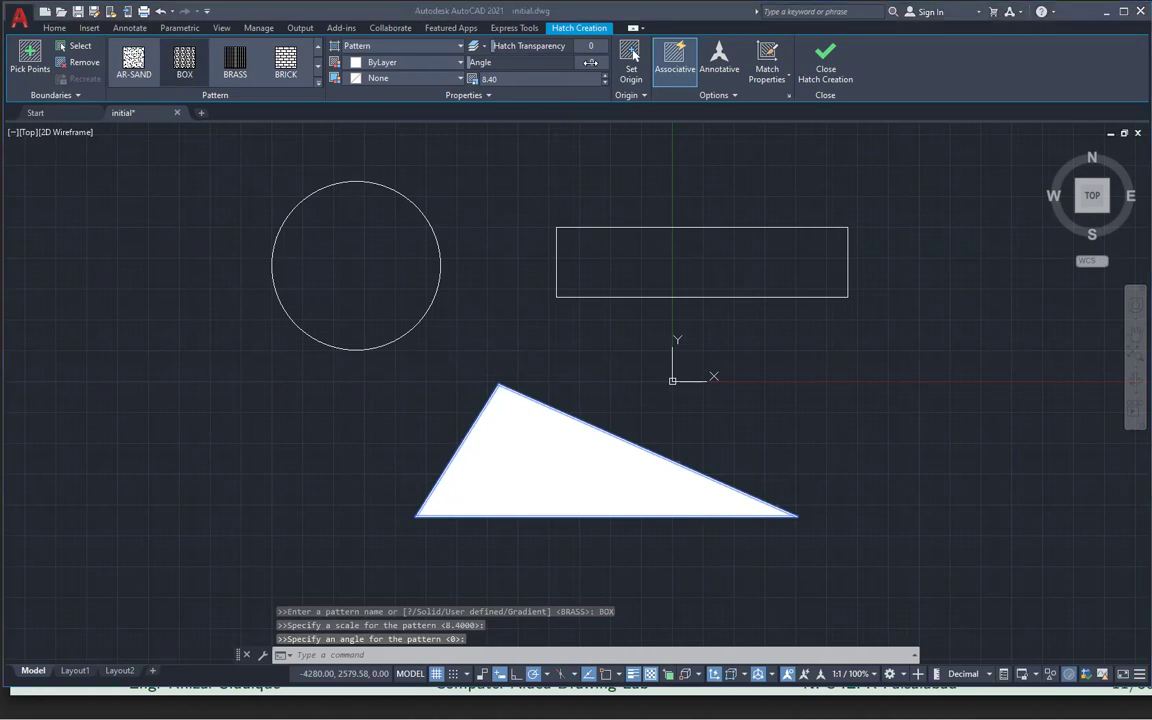
{"action": "left_click", "coordinate": [319, 80]}
{"action": "left_click", "coordinate": [286, 208]}
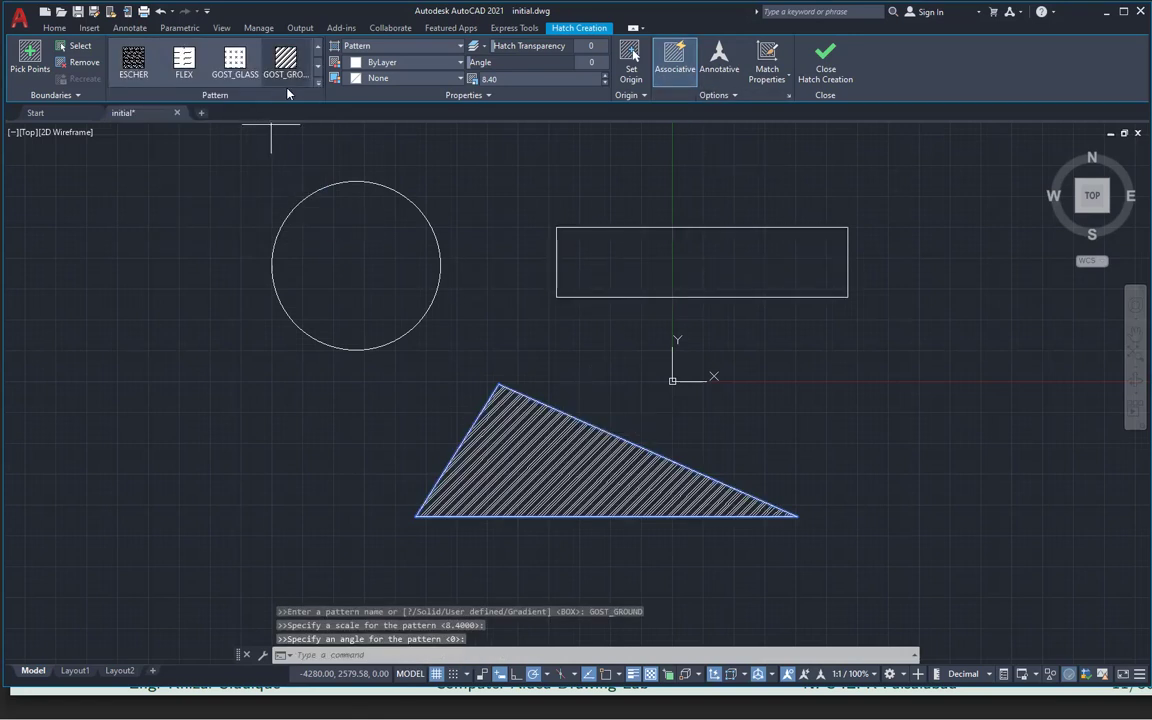
Browse the hatch patterns and change the triangle's hatch to ANSI33
{"action": "left_click", "coordinate": [319, 80]}
{"action": "scroll", "coordinate": [264, 188], "scroll_direction": "down", "scroll_amount": 2}
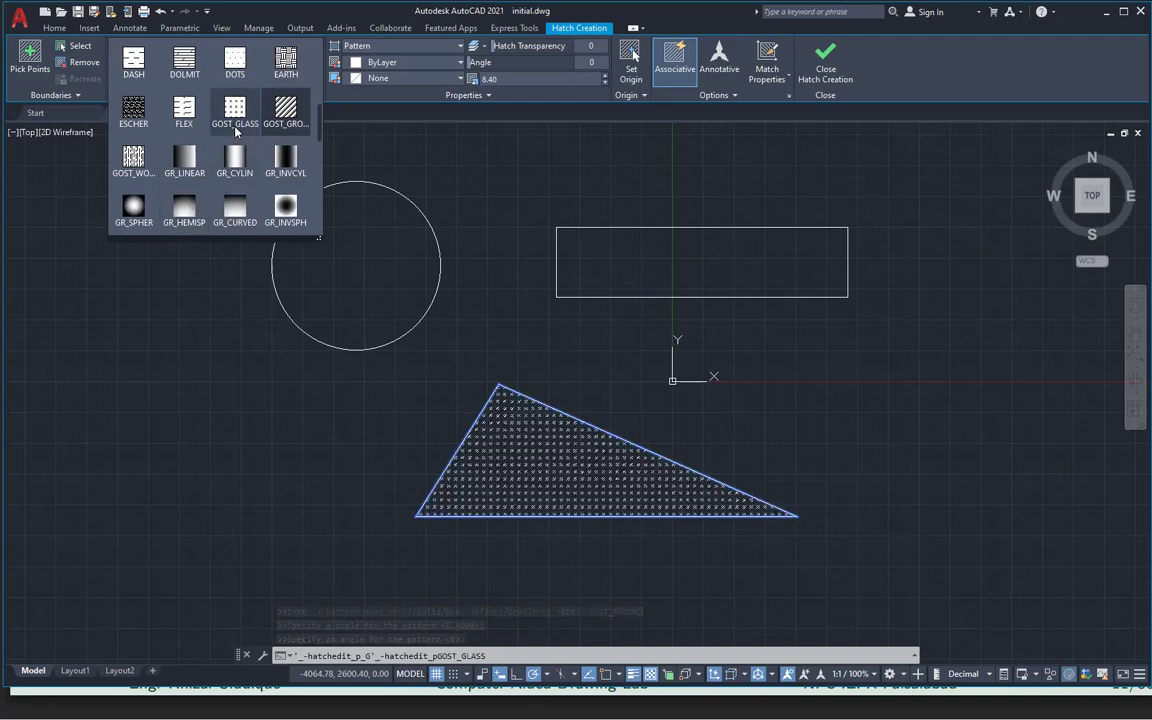
{"action": "scroll", "coordinate": [237, 130], "scroll_direction": "up", "scroll_amount": 4}
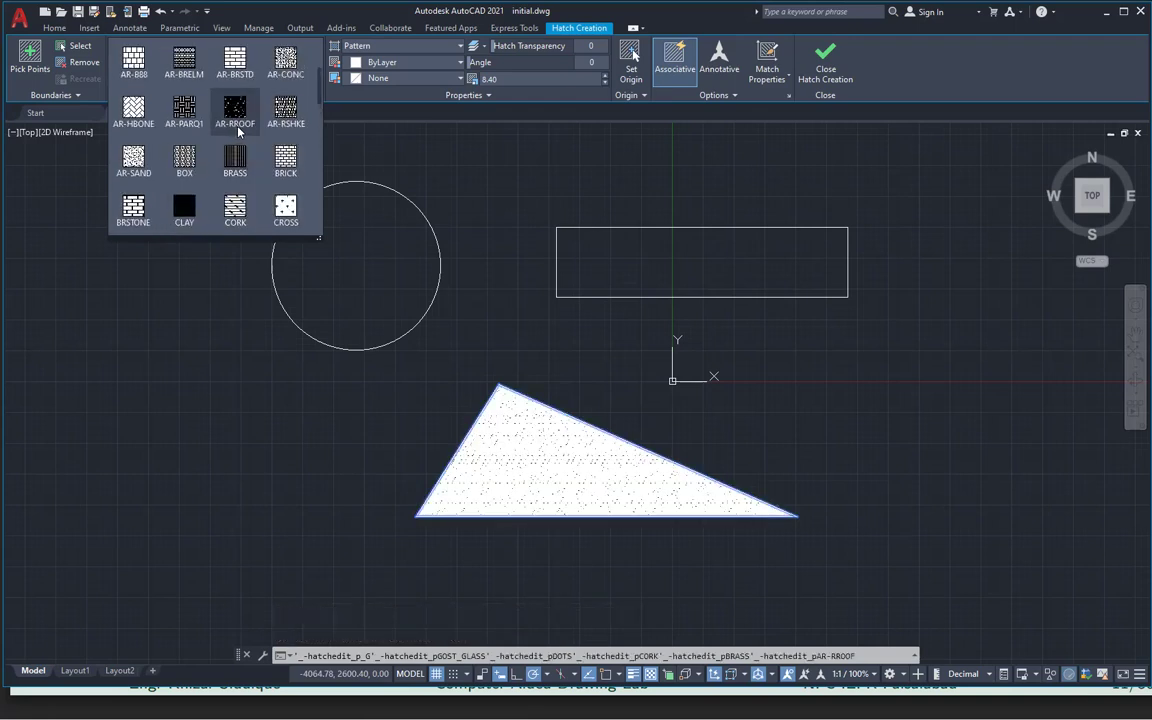
{"action": "scroll", "coordinate": [195, 173], "scroll_direction": "up", "scroll_amount": 1}
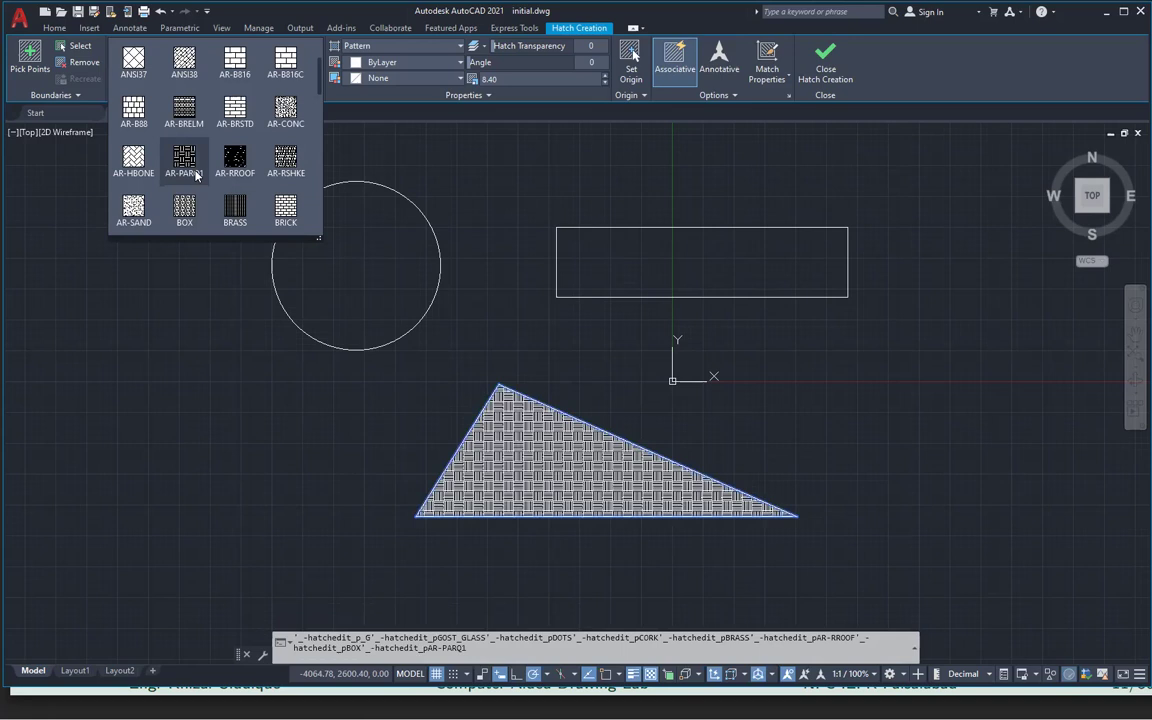
{"action": "scroll", "coordinate": [195, 173], "scroll_direction": "up", "scroll_amount": 1}
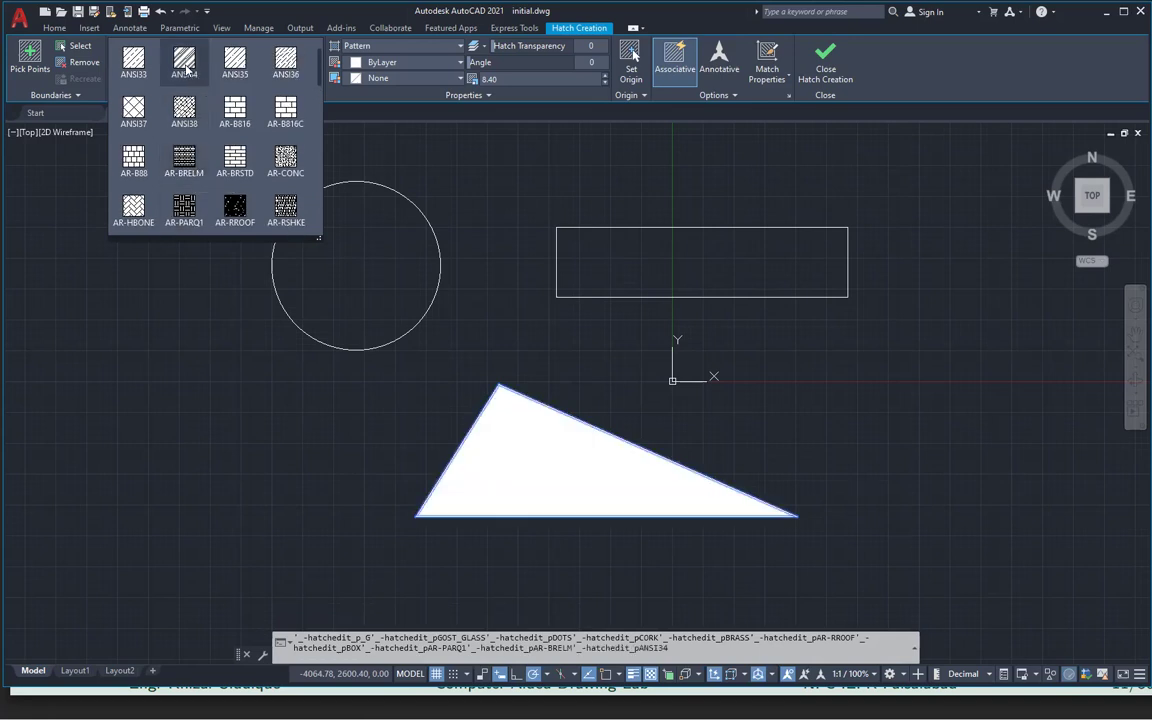
{"action": "left_click", "coordinate": [135, 63]}
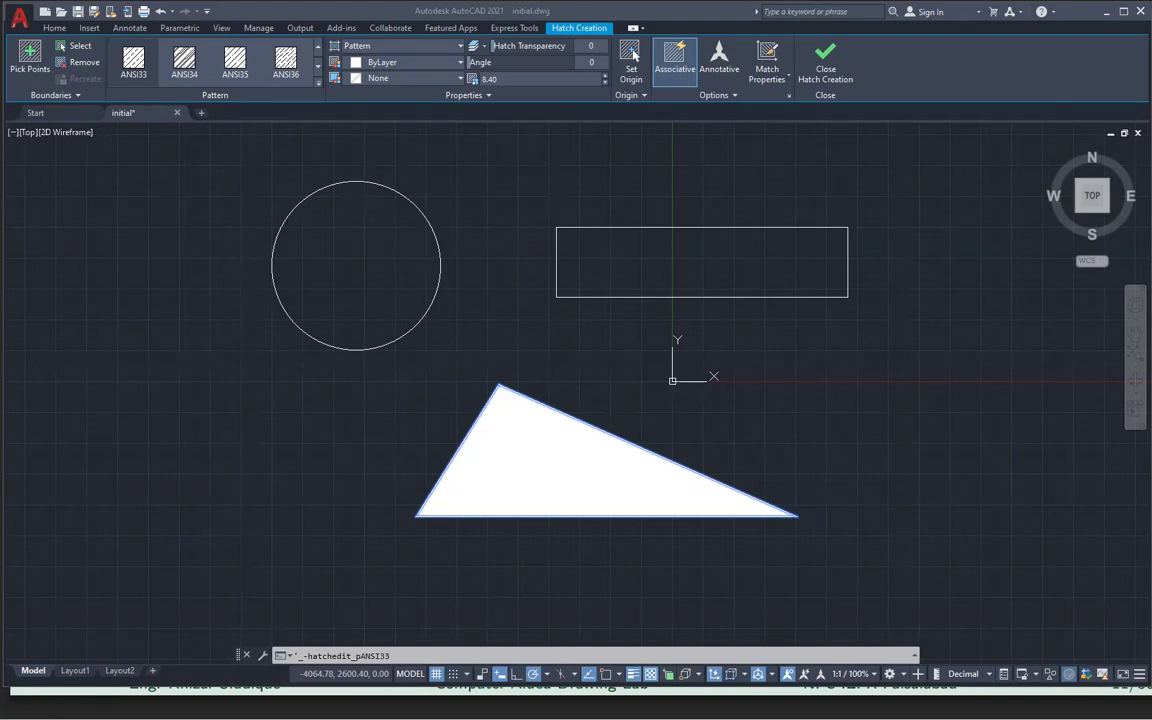
Add the circle to the hatch, set the pattern to ANSI35 and the scale to 10, and finish the hatch
{"action": "left_click", "coordinate": [373, 244]}
{"action": "left_click", "coordinate": [235, 64]}
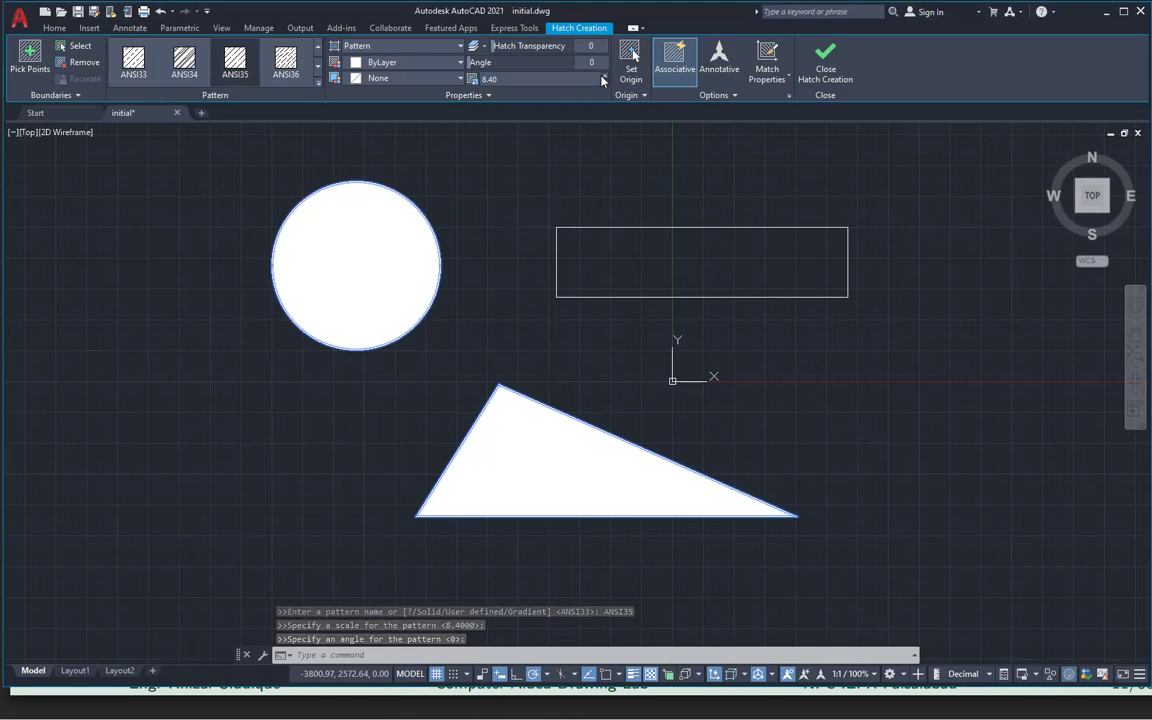
{"action": "left_click", "coordinate": [564, 78]}
{"action": "type", "text": "1"}
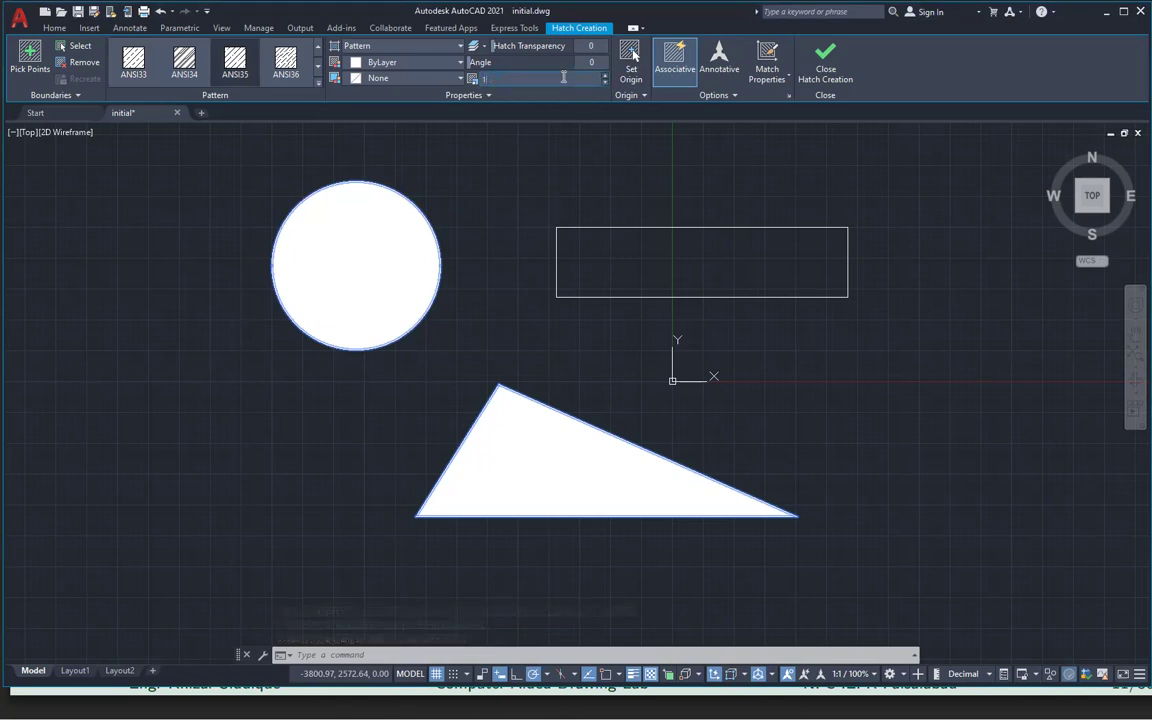
{"action": "key", "text": "Return"}
{"action": "key", "text": "Return"}
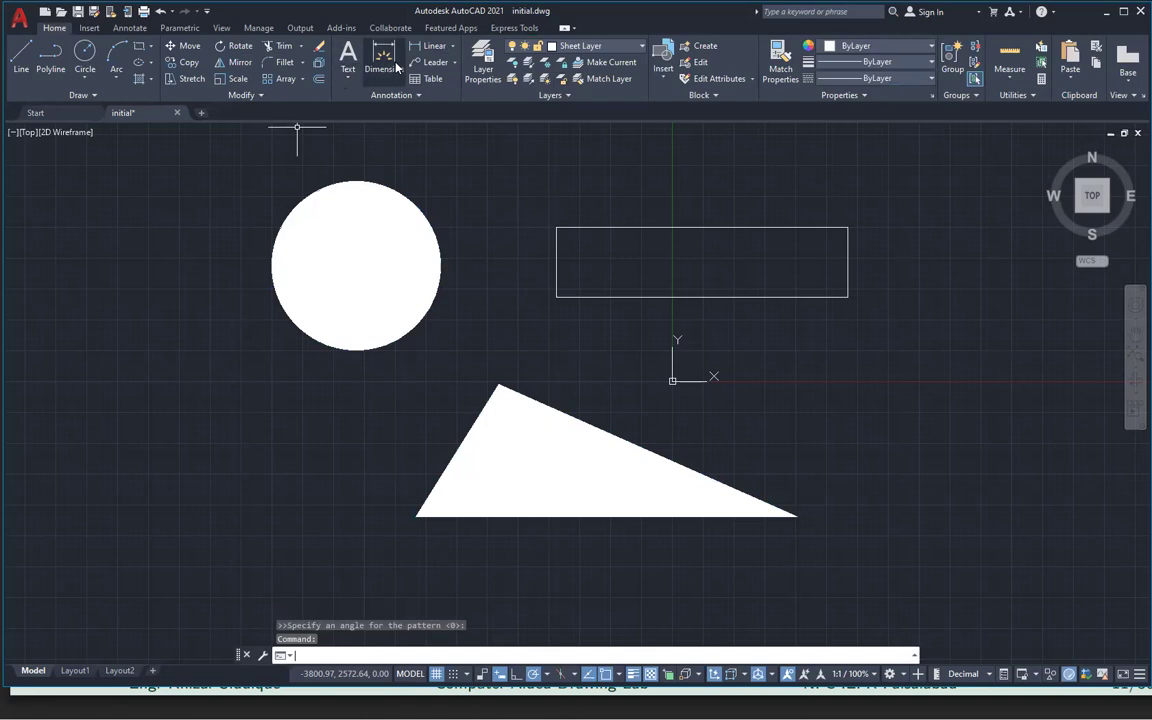
Erase the hatch from the circle and the triangle
{"action": "left_click", "coordinate": [380, 265]}
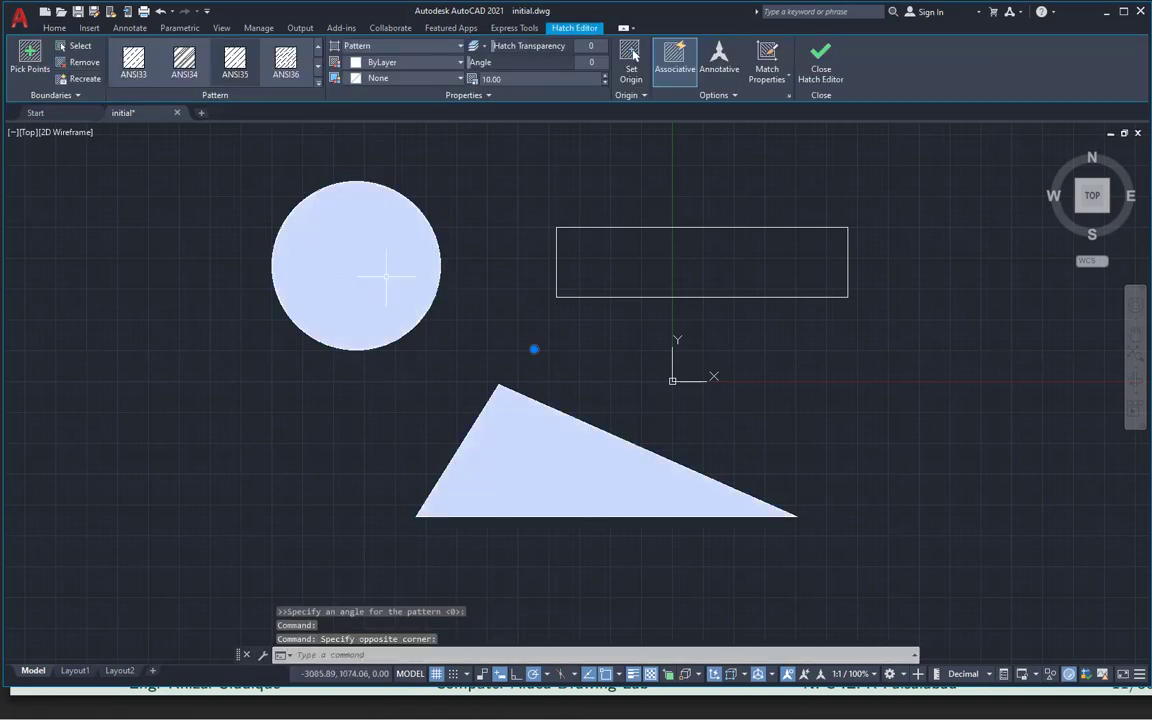
{"action": "key", "text": "Delete"}
{"action": "left_click", "coordinate": [397, 290]}
{"action": "left_click", "coordinate": [397, 289]}
{"action": "key", "text": "Delete"}
{"action": "left_click", "coordinate": [382, 259]}
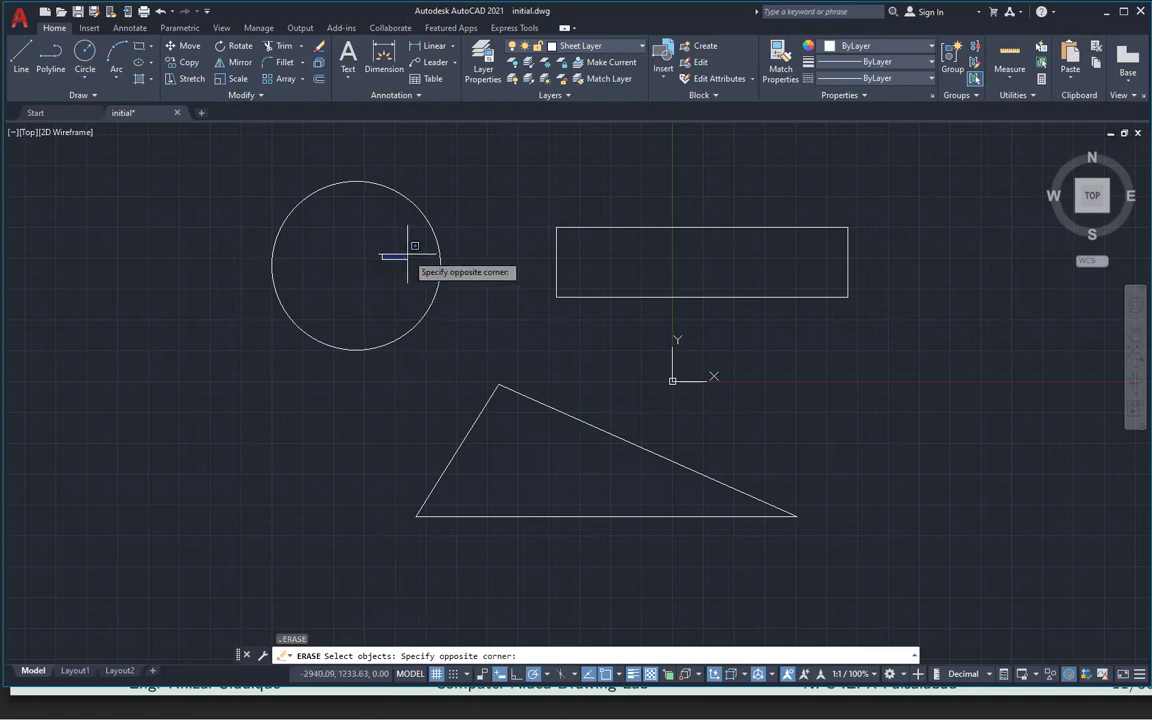
{"action": "left_click", "coordinate": [407, 251]}
Start a new hatch inside the circle and set the hatch scale to 1
{"action": "type", "text": "h"}
{"action": "key", "text": "Return"}
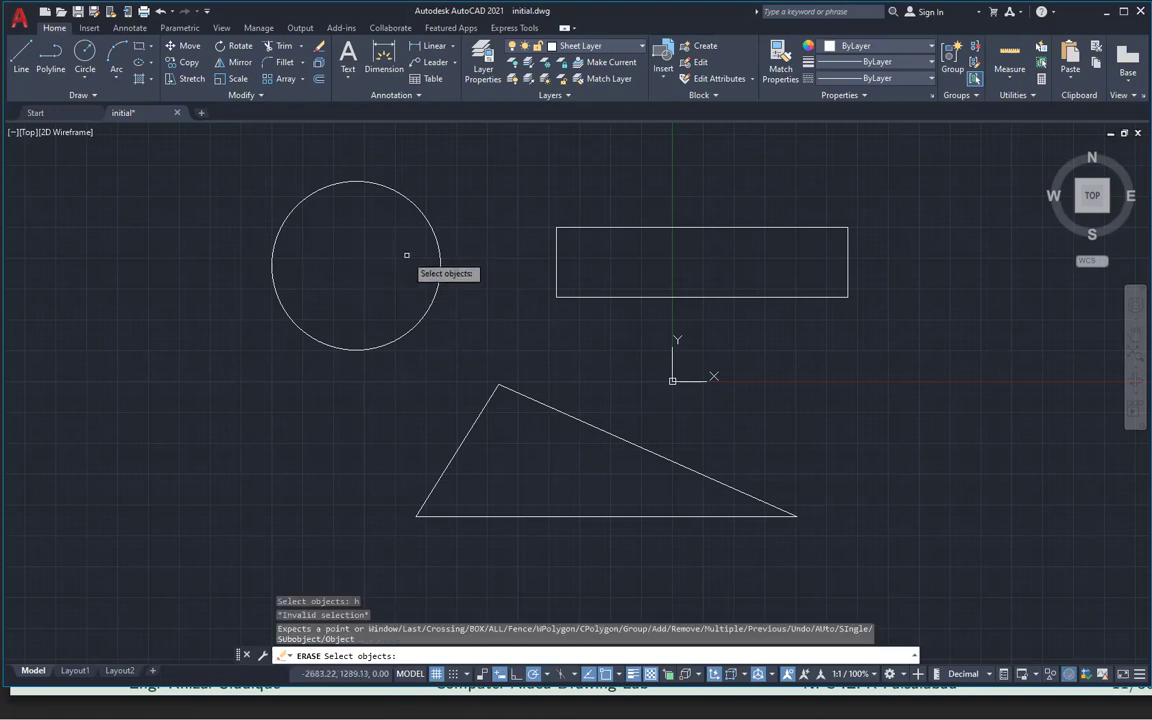
{"action": "key", "text": "Escape"}
{"action": "type", "text": "h"}
{"action": "key", "text": "Return"}
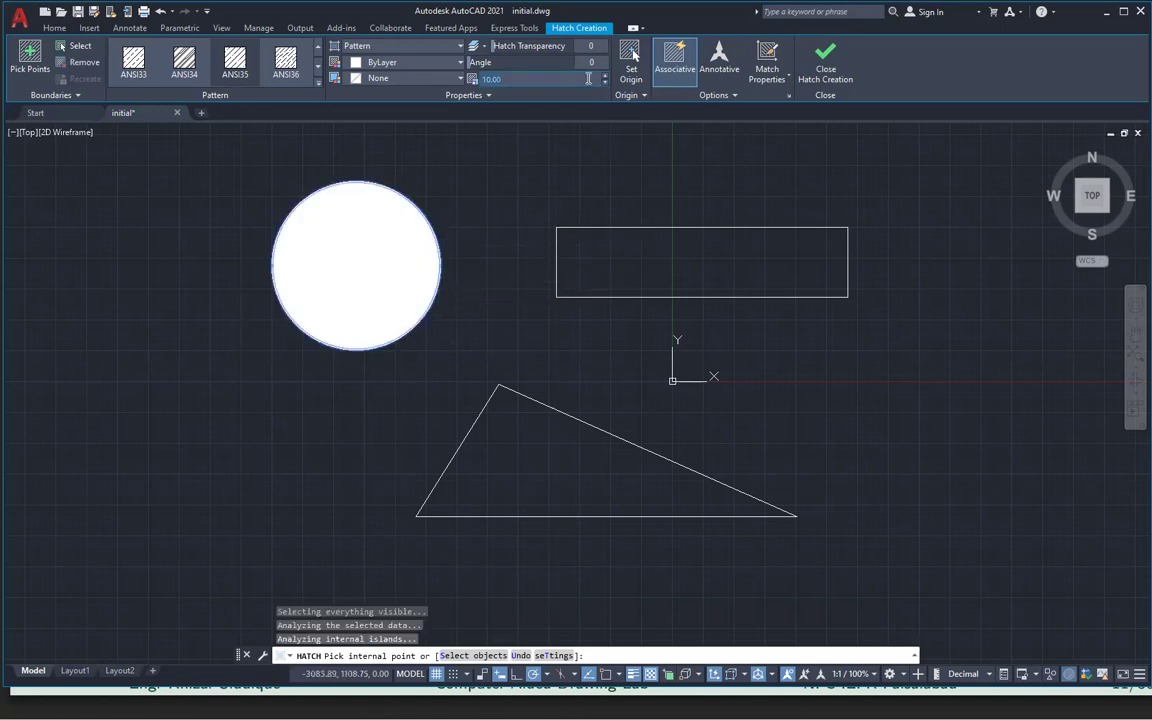
{"action": "type", "text": "1"}
{"action": "key", "text": "Return"}
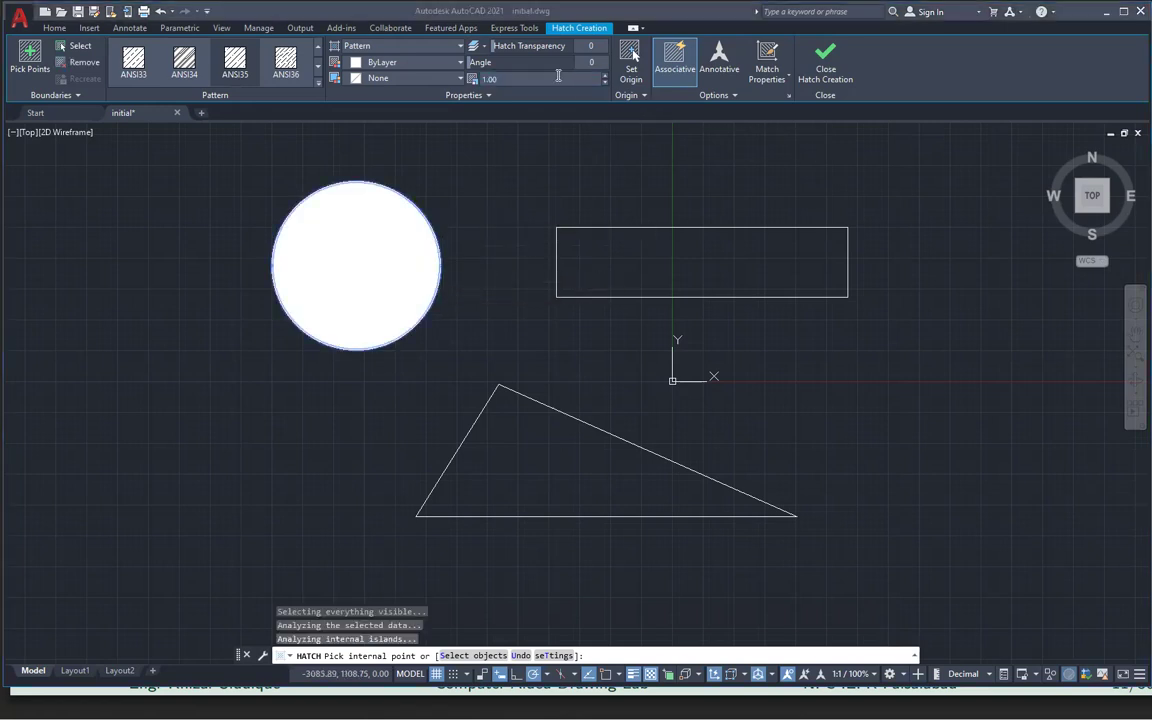
Change the circle's hatch pattern to ANSI35 and reduce the hatch scale to 0.34
{"action": "left_click", "coordinate": [304, 68]}
{"action": "left_click", "coordinate": [184, 66]}
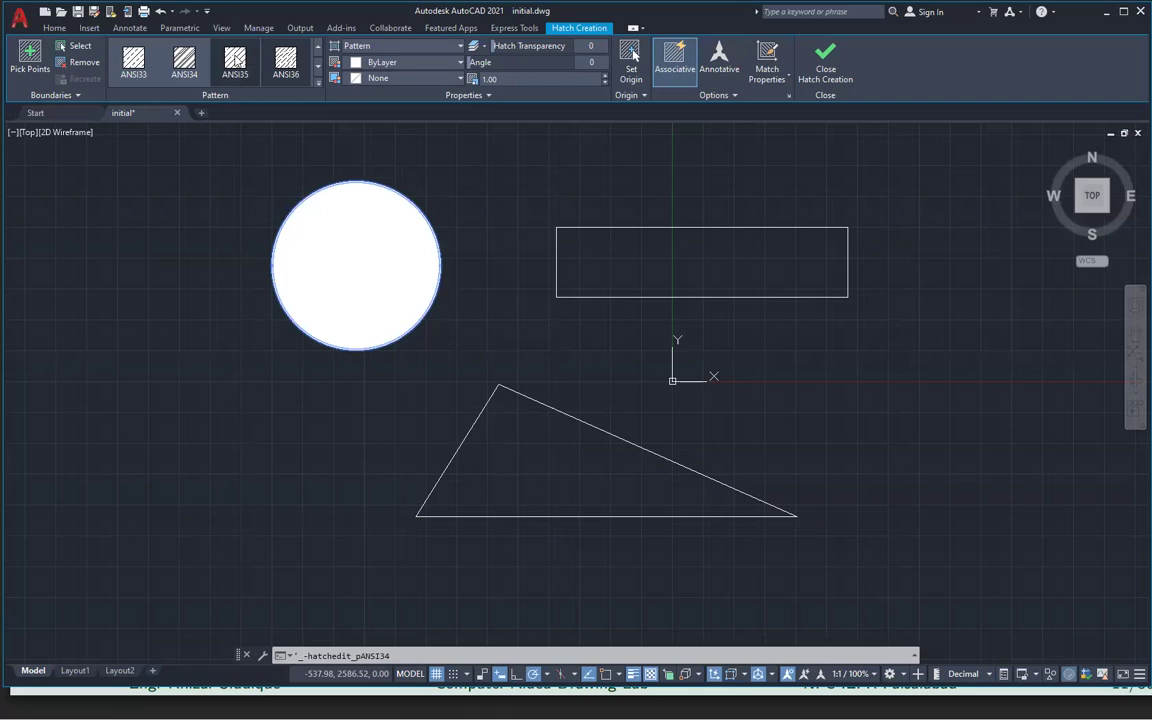
{"action": "left_click", "coordinate": [578, 80]}
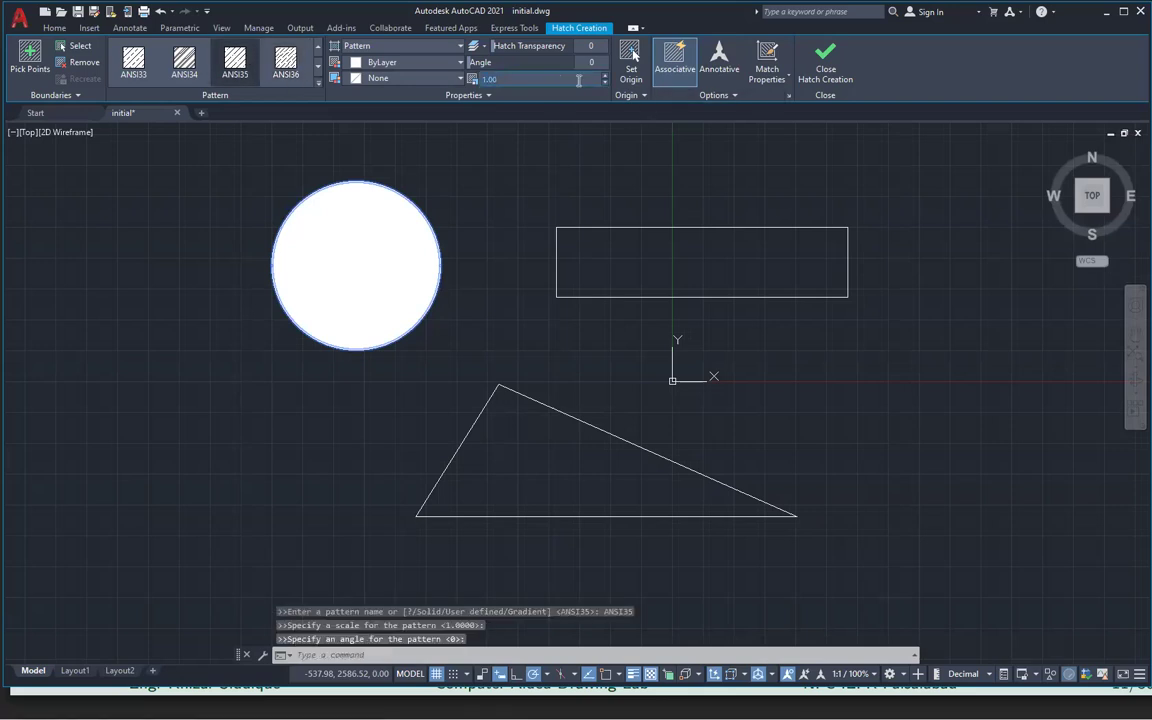
{"action": "left_click", "coordinate": [604, 82]}
{"action": "left_click", "coordinate": [604, 82]}
{"action": "left_click", "coordinate": [604, 82]}
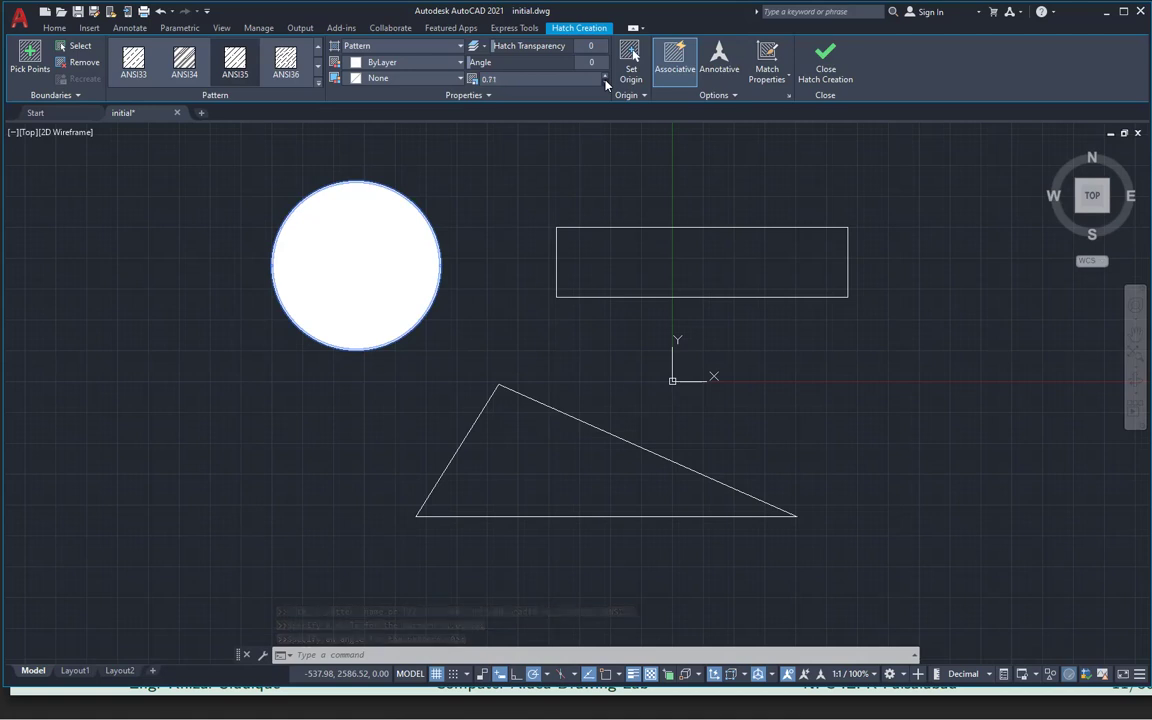
{"action": "left_click", "coordinate": [604, 83]}
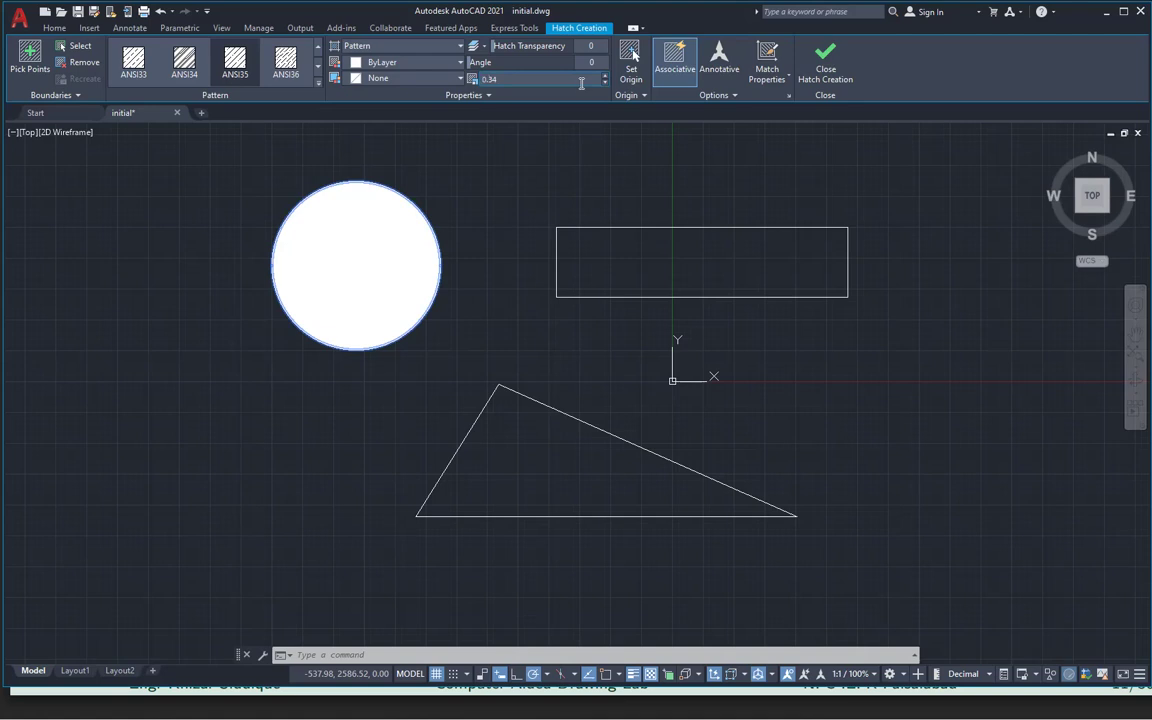
Try scales of 100, 200, 2000 and 1000 on the circle's ANSI35 hatch
{"action": "left_click", "coordinate": [604, 76]}
{"action": "type", "text": "100"}
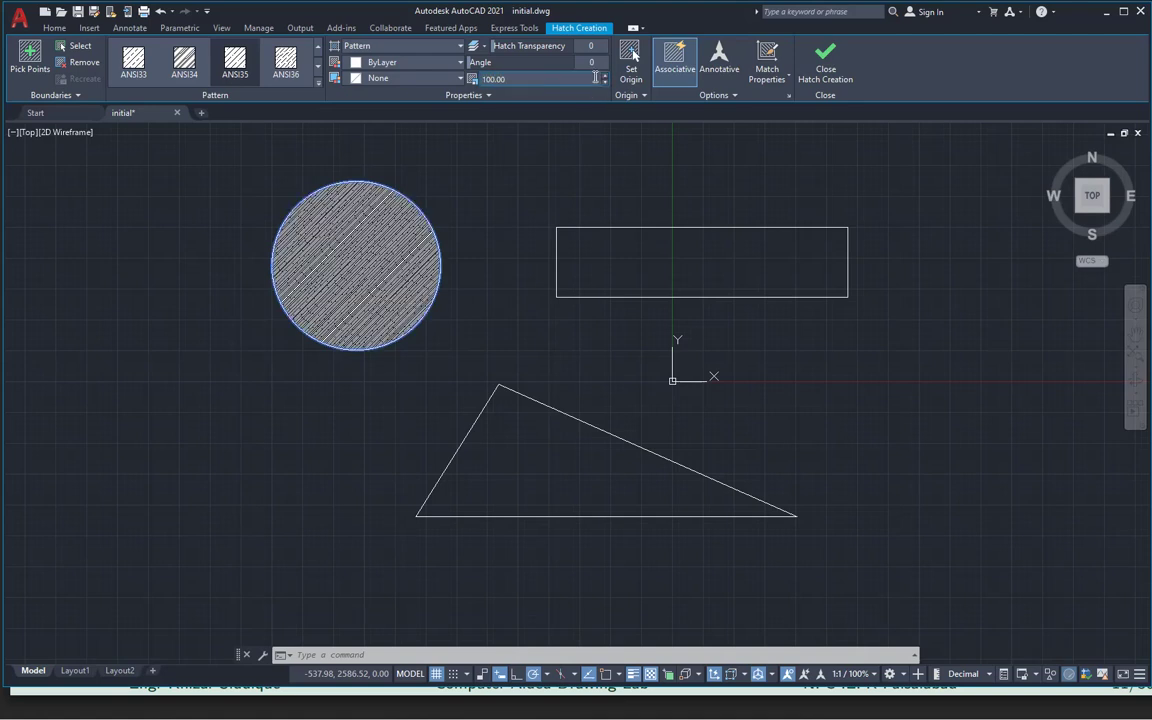
{"action": "type", "text": "200"}
{"action": "key", "text": "Return"}
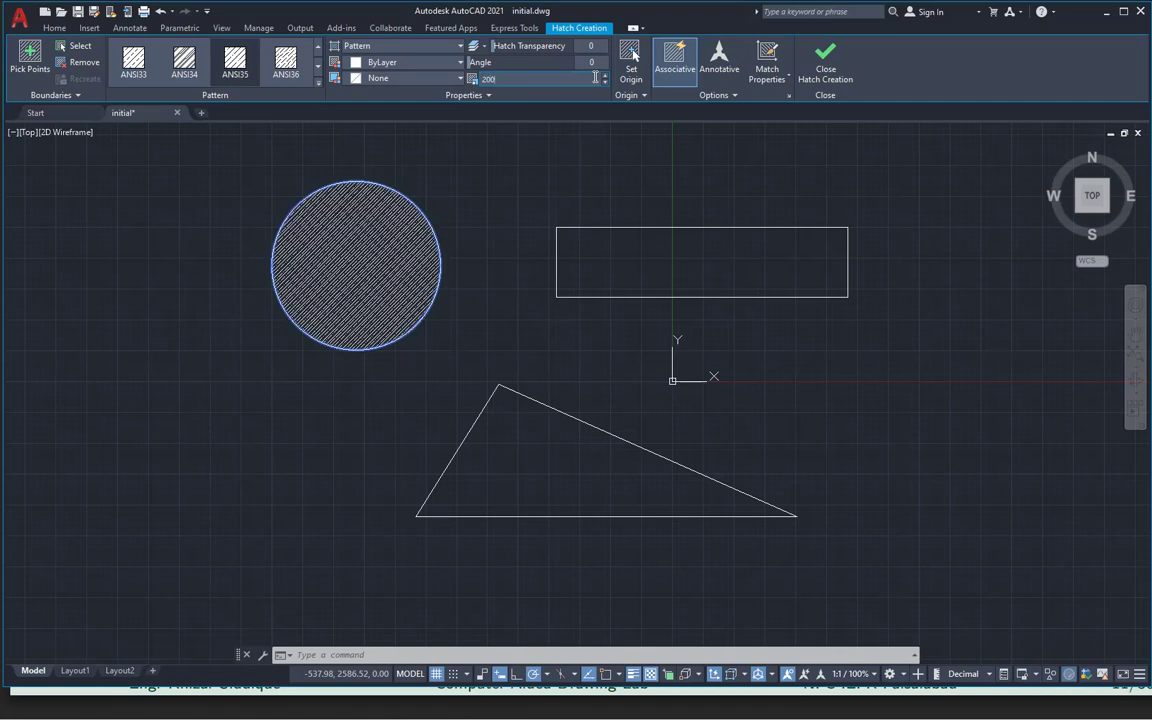
{"action": "key", "text": "Return"}
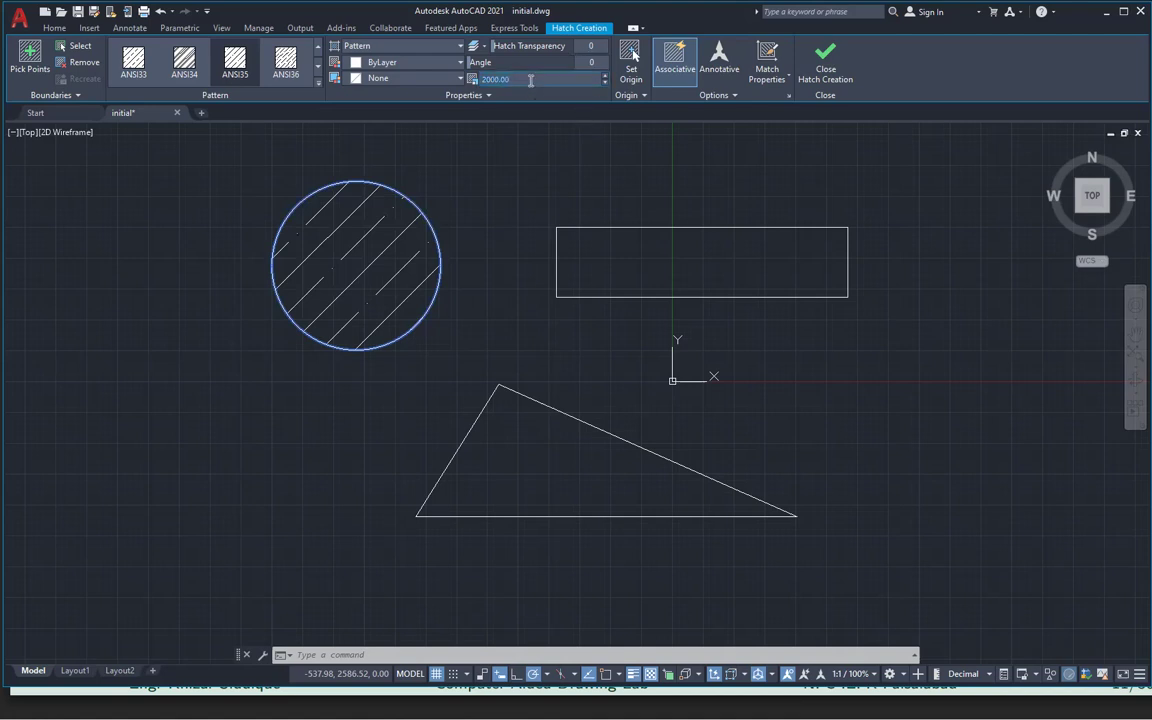
{"action": "type", "text": "1000"}
{"action": "key", "text": "Return"}
Change the circle's hatch to the AR-B816C brick pattern
{"action": "left_click", "coordinate": [317, 67]}
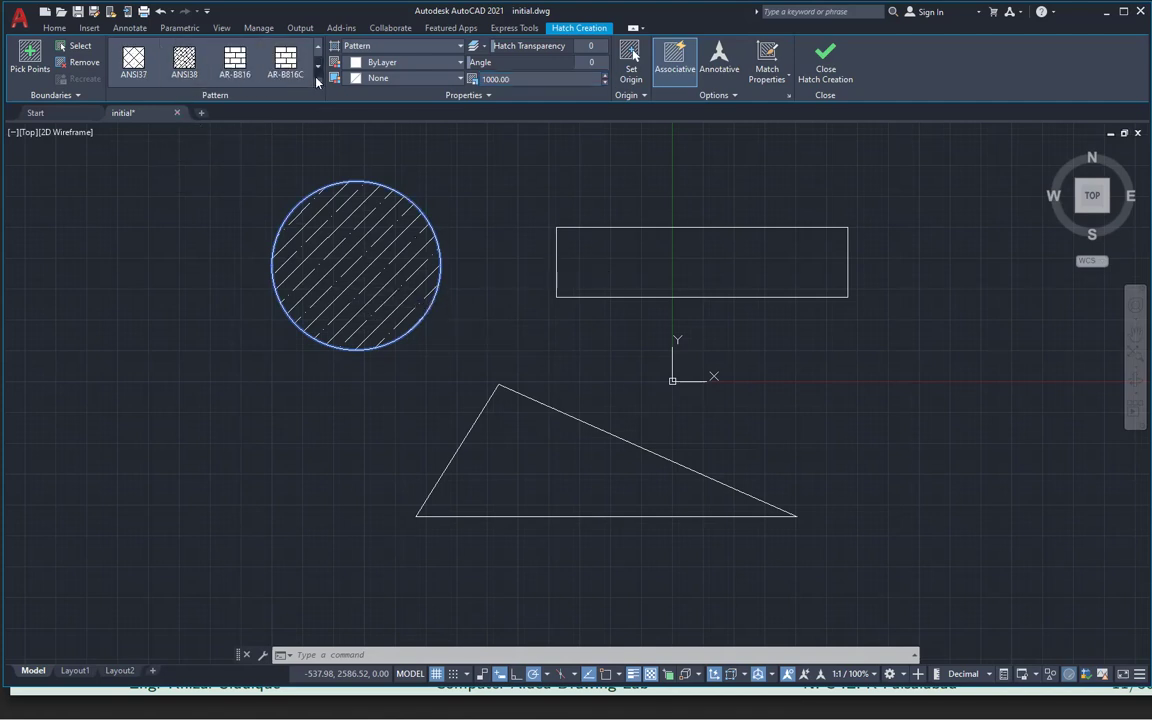
{"action": "left_click", "coordinate": [319, 83]}
{"action": "left_click", "coordinate": [283, 107]}
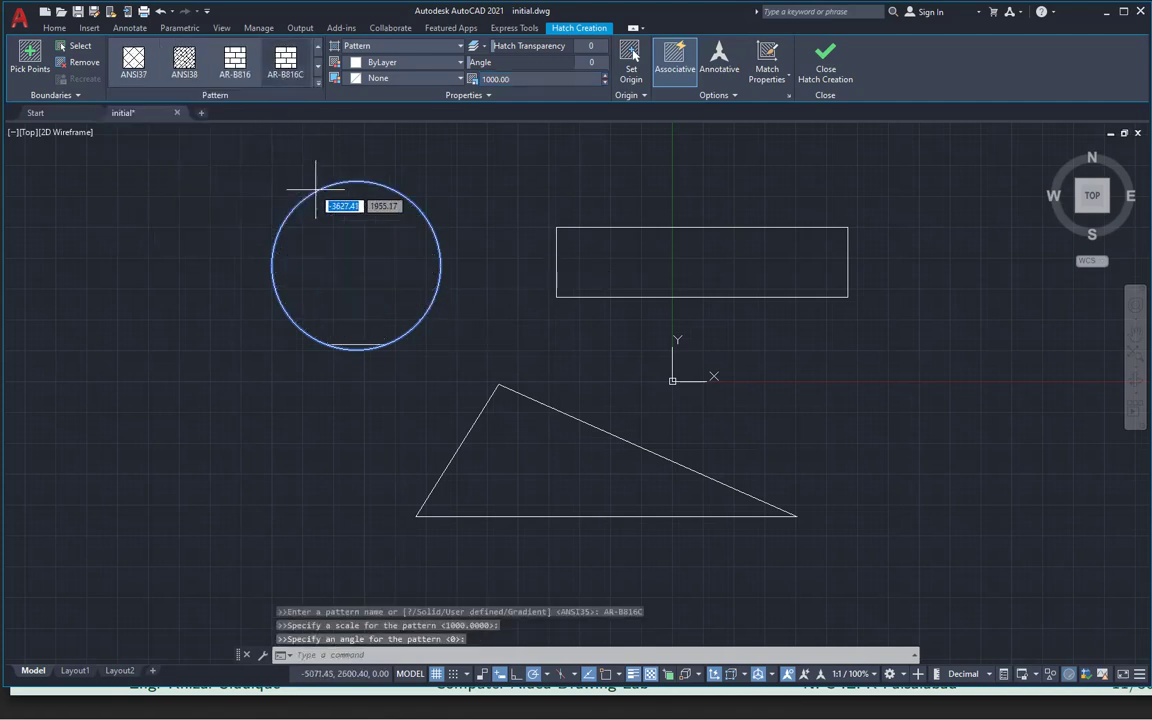
{"action": "left_click", "coordinate": [359, 248]}
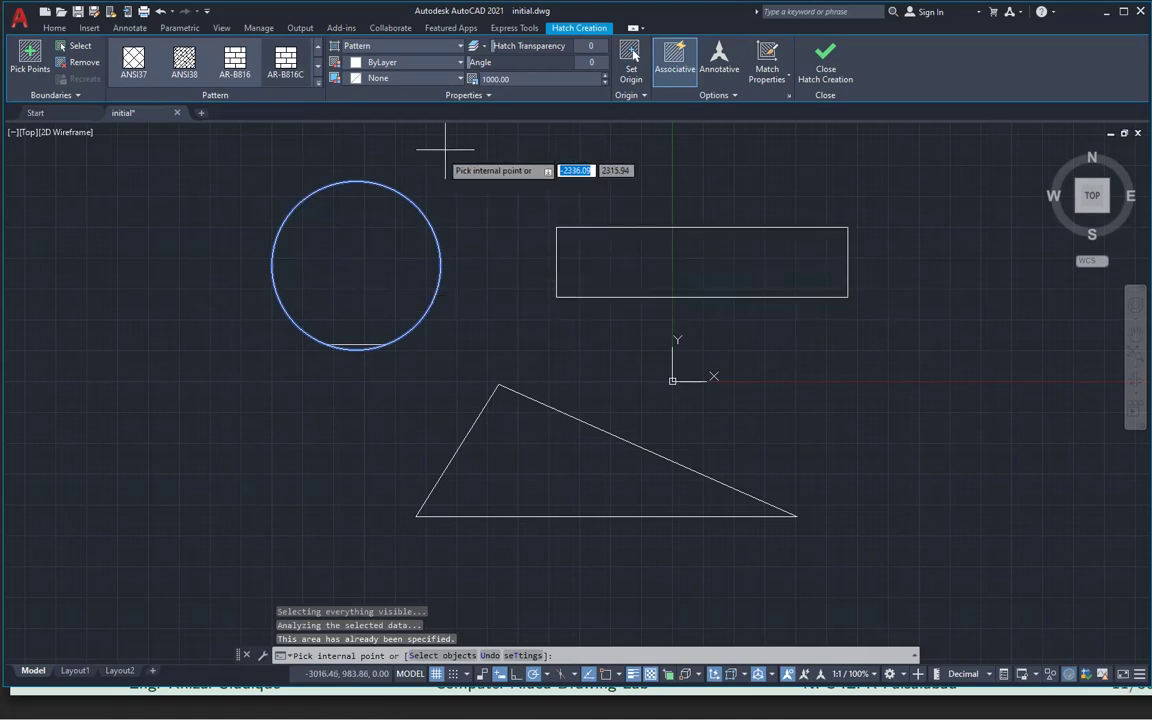
Lower the brick hatch's scale through 900, 500 and 200 down to 20
{"action": "left_click", "coordinate": [604, 83]}
{"action": "left_click", "coordinate": [588, 80]}
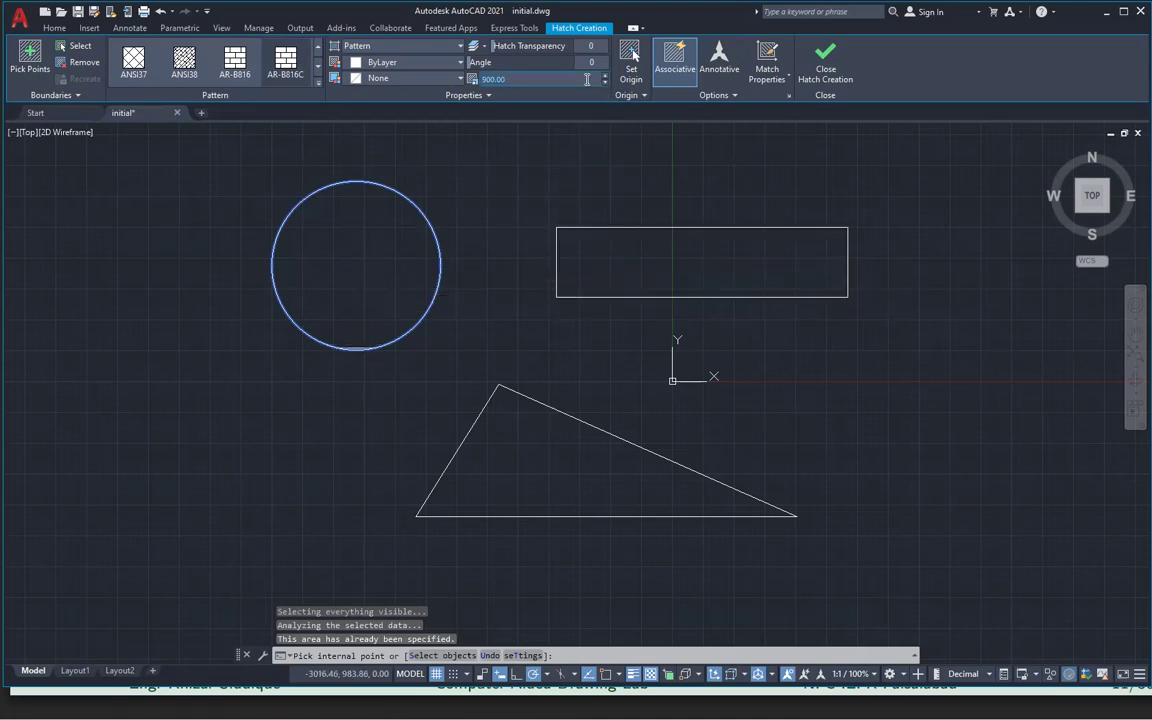
{"action": "type", "text": "500"}
{"action": "key", "text": "Return"}
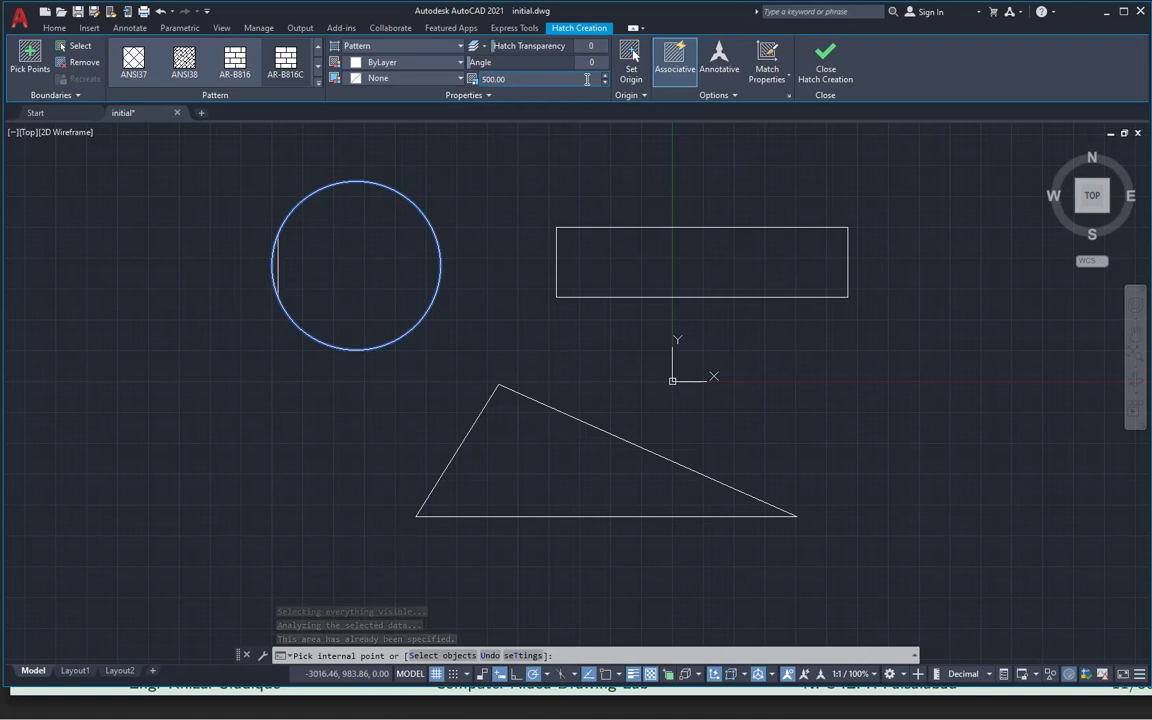
{"action": "key", "text": "Return"}
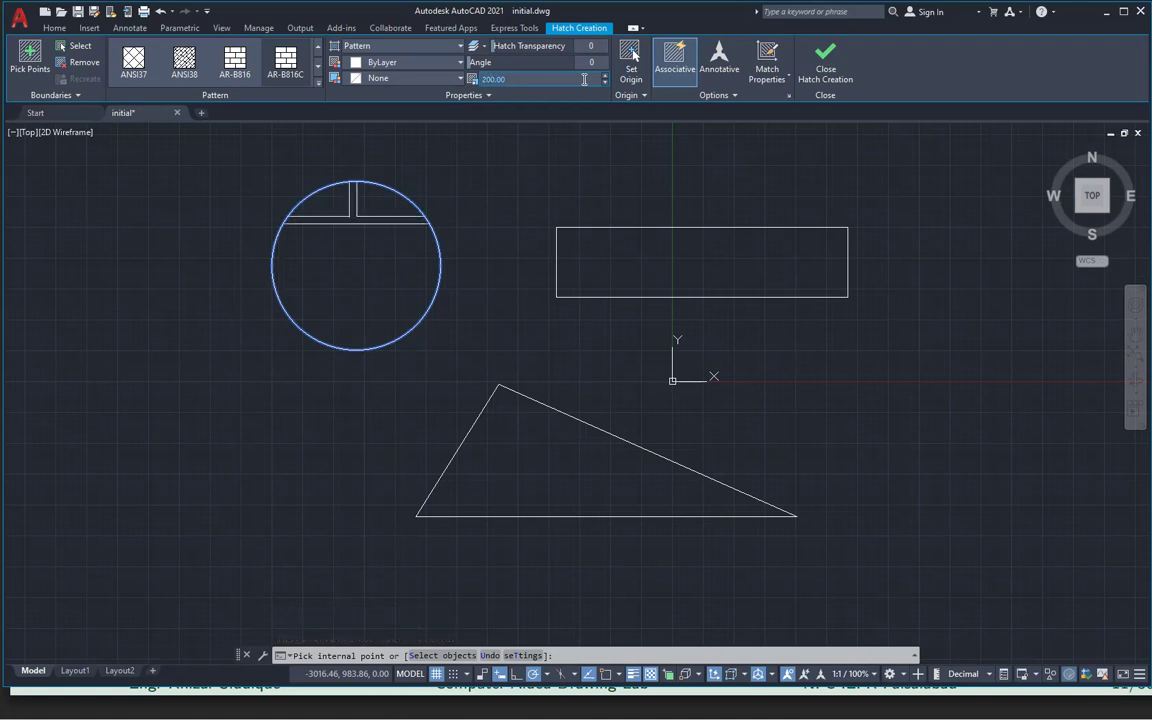
{"action": "type", "text": "20"}
{"action": "key", "text": "Return"}
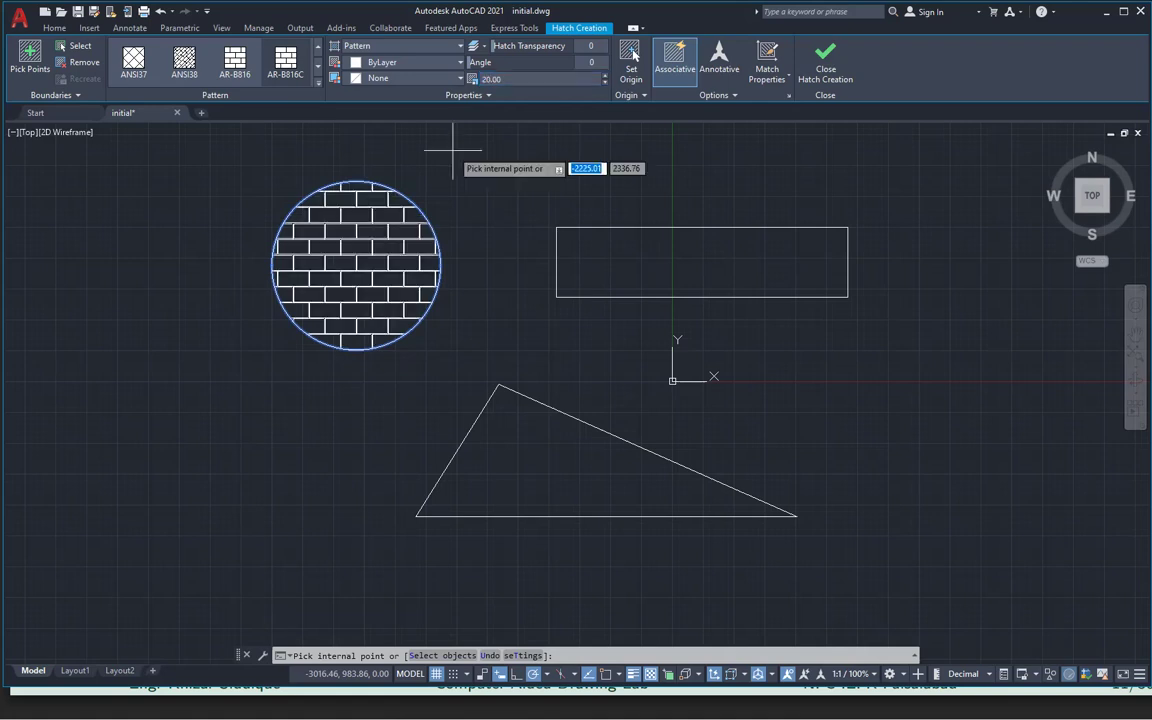
Switch the hatch pattern to ANSI38 at scale 1000 and add the rectangle to the hatch
{"action": "left_click", "coordinate": [245, 72]}
{"action": "left_click", "coordinate": [179, 60]}
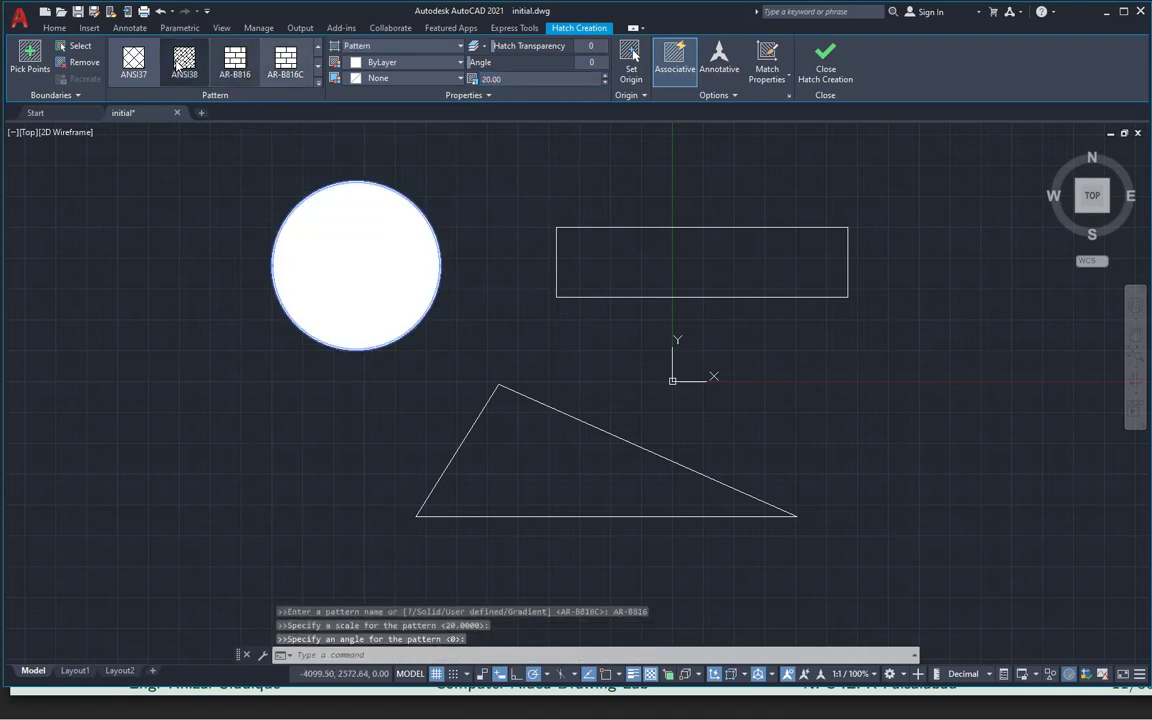
{"action": "left_click", "coordinate": [155, 58]}
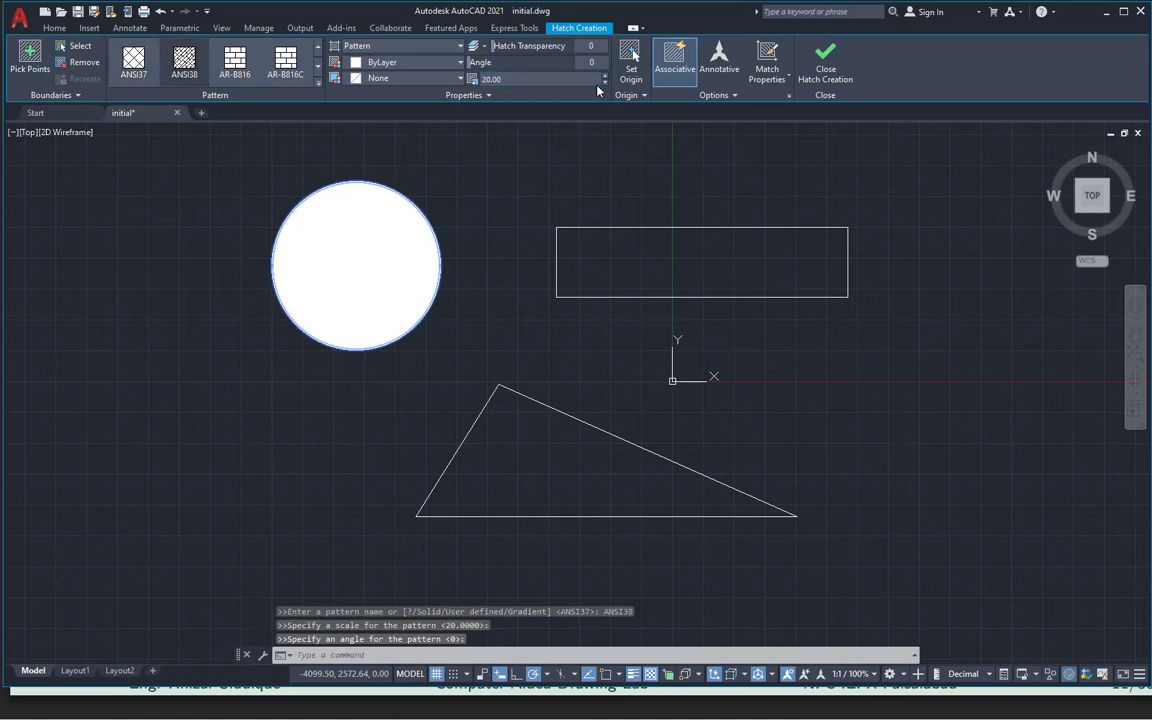
{"action": "left_click", "coordinate": [475, 80]}
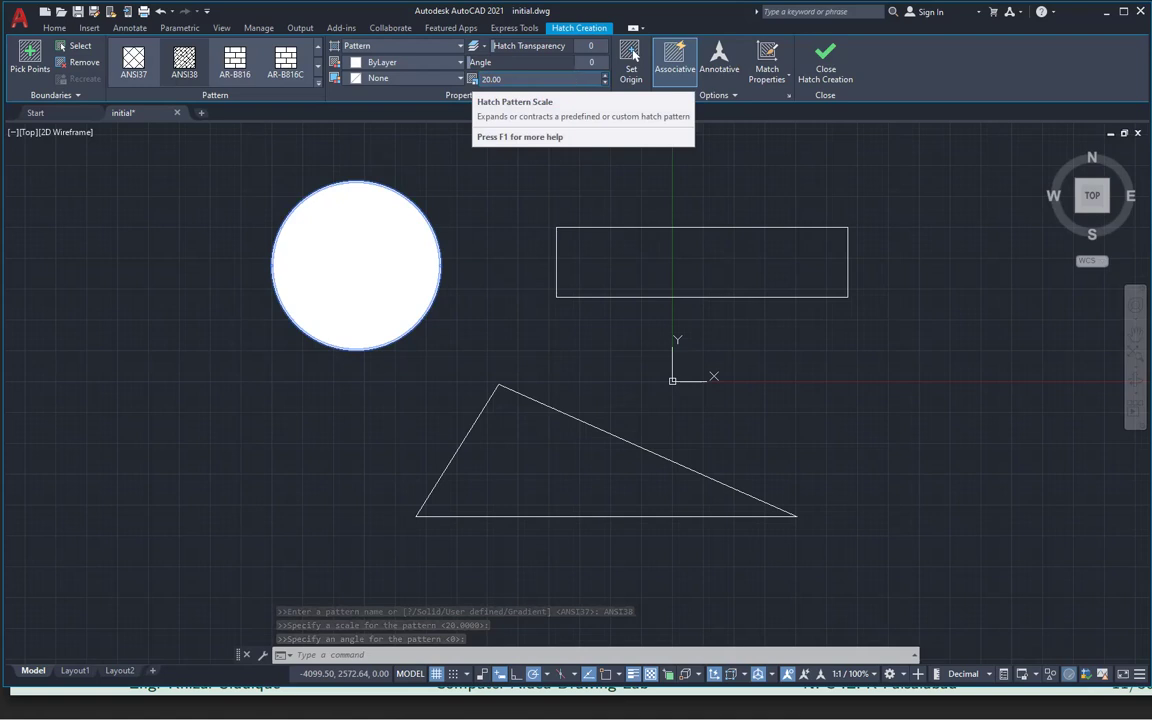
{"action": "type", "text": "1000"}
{"action": "key", "text": "Return"}
{"action": "left_click", "coordinate": [592, 270]}
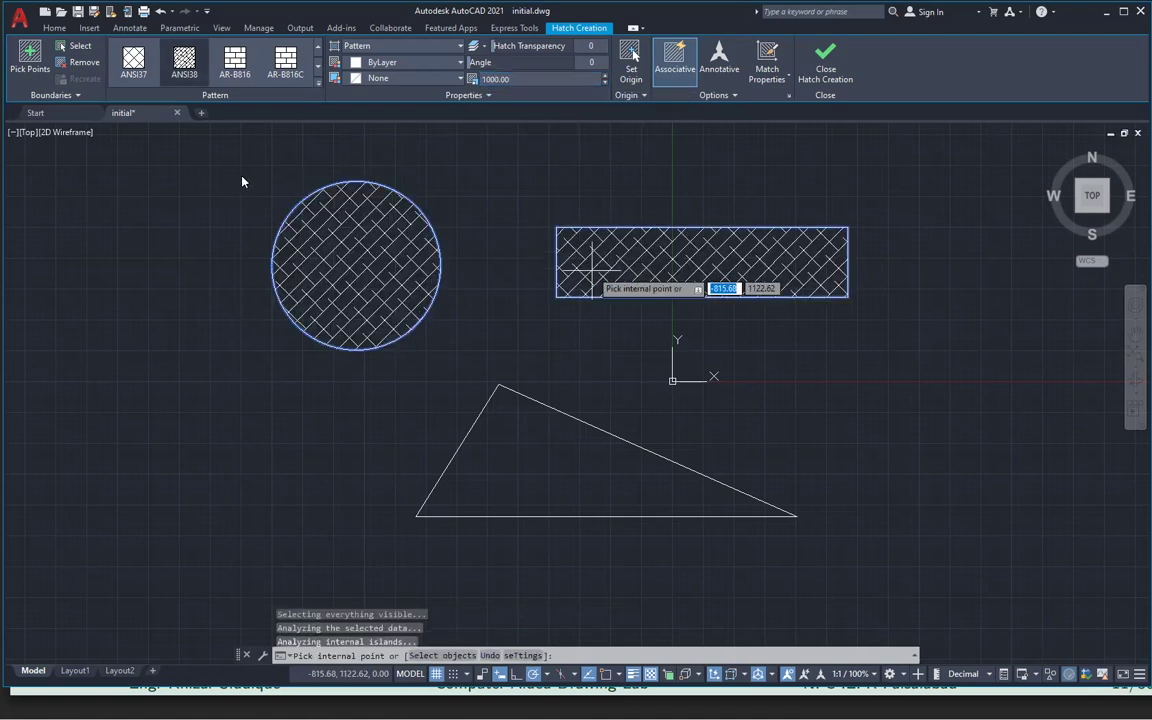
Change the hatch on the circle and rectangle to GOST_GROUND, trying scale 50 and settling on 30
{"action": "left_click", "coordinate": [318, 79]}
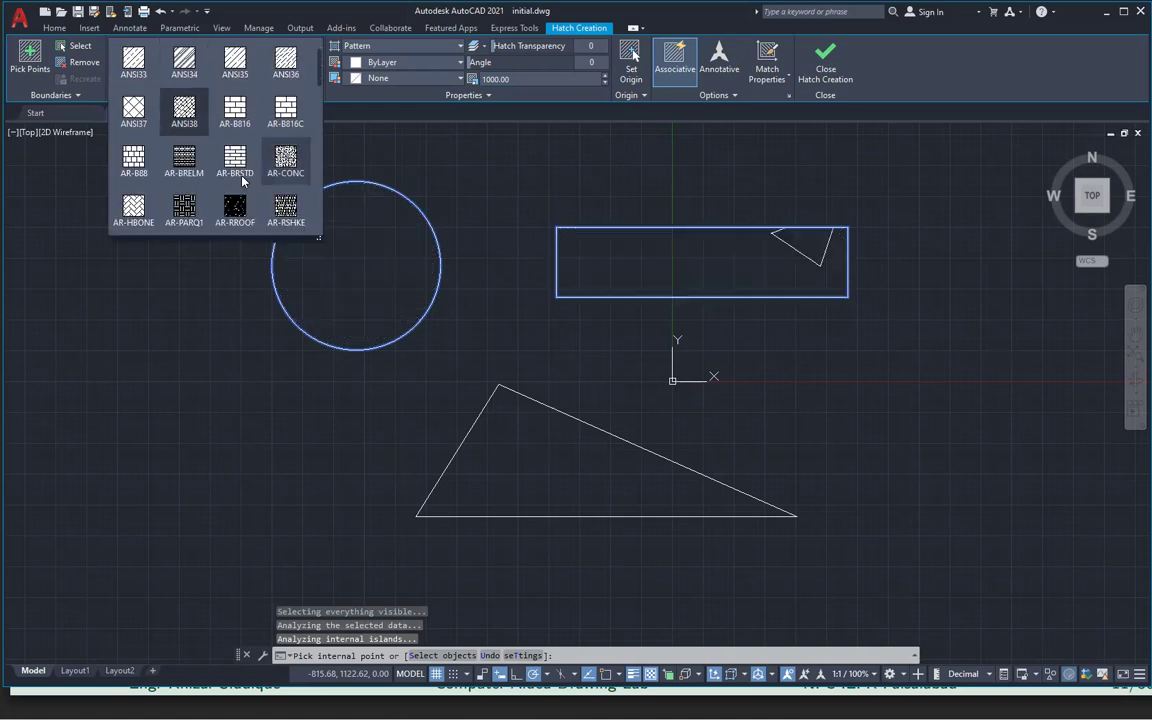
{"action": "scroll", "coordinate": [242, 180], "scroll_direction": "down", "scroll_amount": 4}
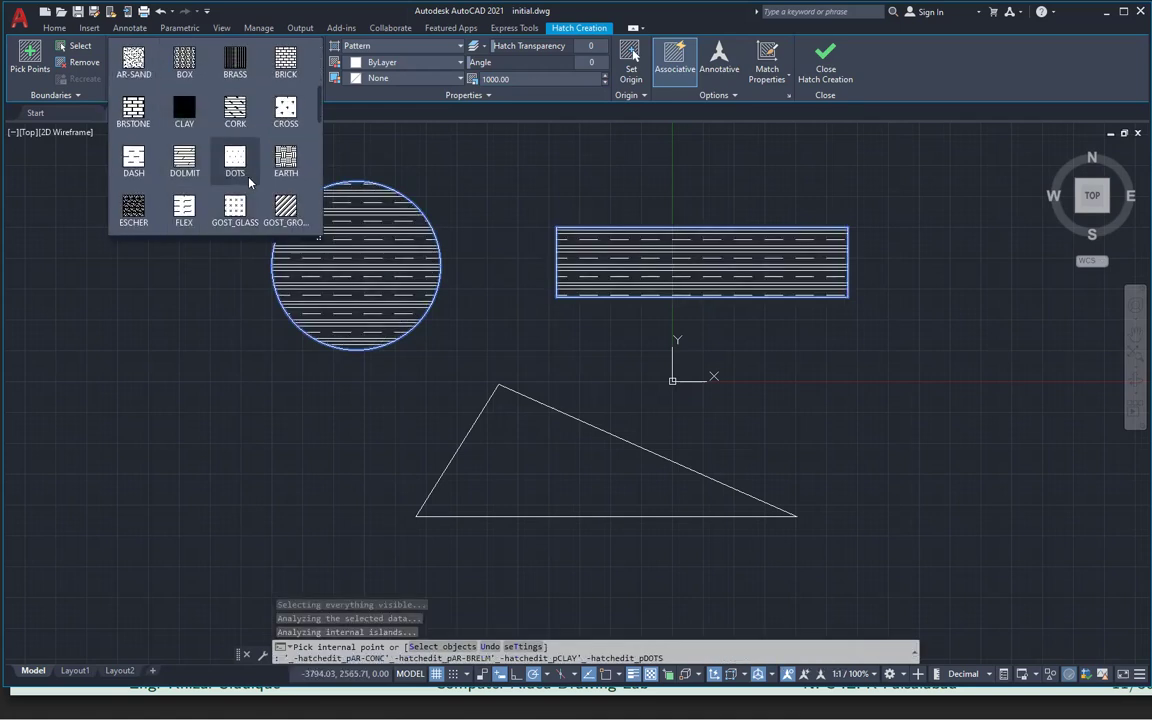
{"action": "scroll", "coordinate": [249, 180], "scroll_direction": "down", "scroll_amount": 1}
{"action": "left_click", "coordinate": [285, 158]}
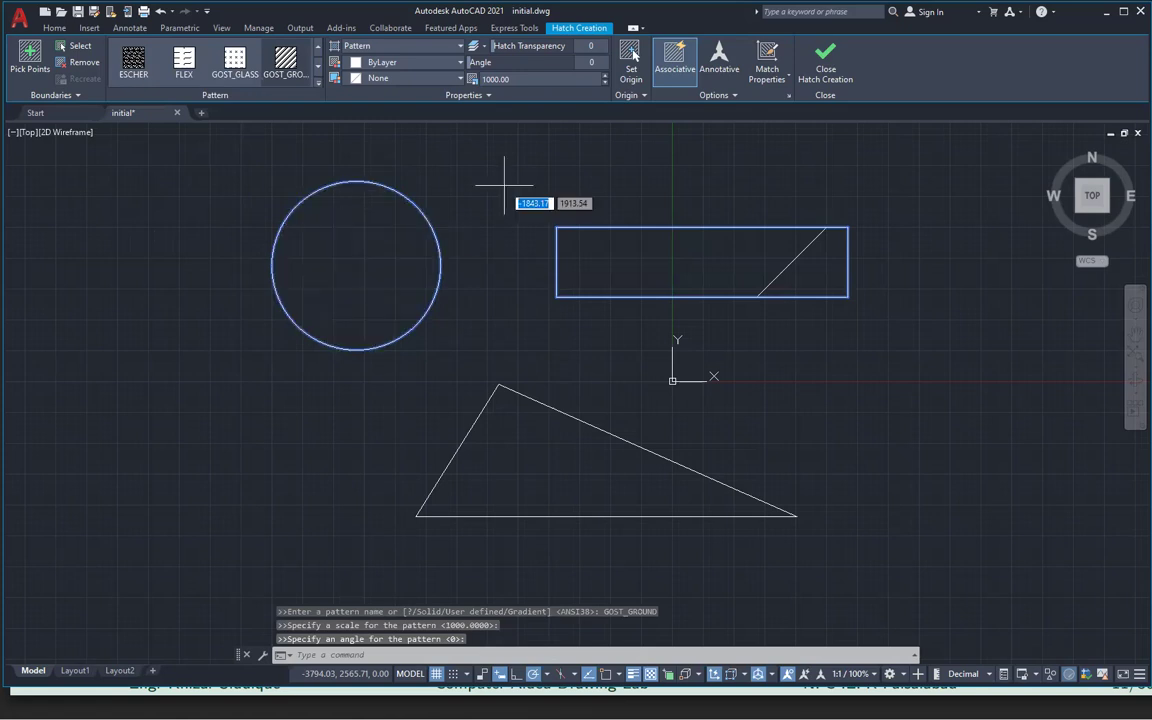
{"action": "left_click", "coordinate": [546, 80]}
{"action": "type", "text": "50"}
{"action": "key", "text": "Return"}
{"action": "left_click", "coordinate": [546, 80]}
{"action": "type", "text": "30"}
{"action": "key", "text": "Return"}
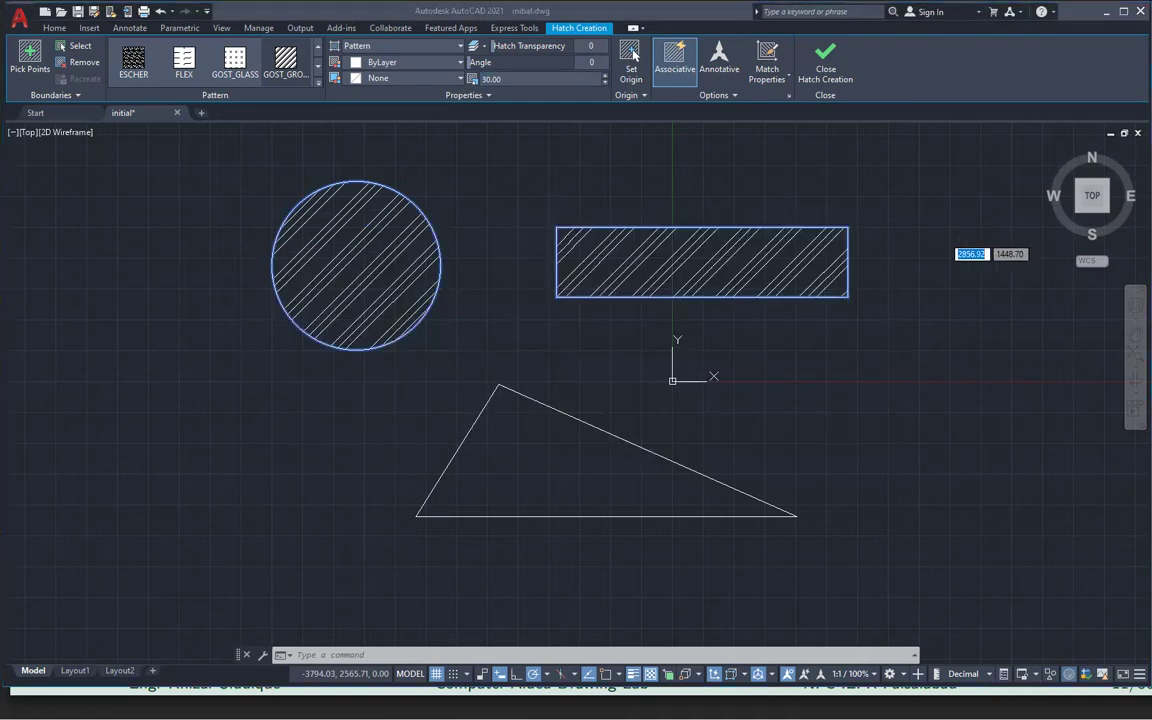
Check the annotation command list in the slides, return to AutoCAD and erase everything from the drawing
{"action": "key", "text": "alt+Tab"}
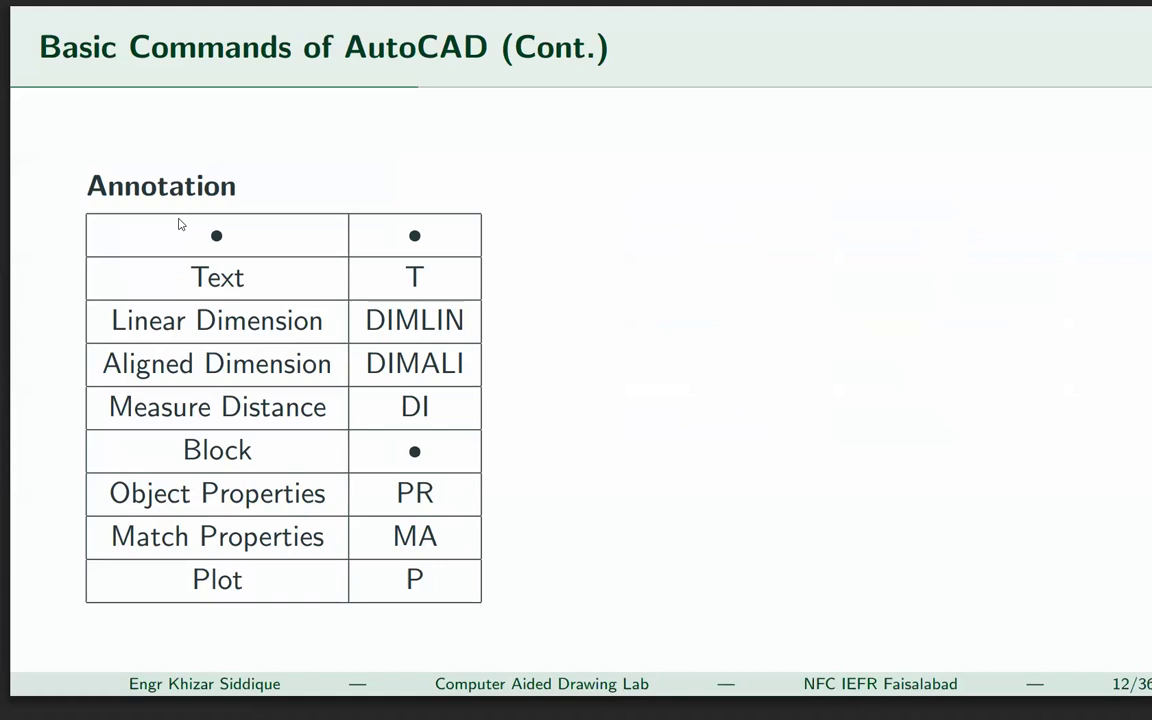
{"action": "key", "text": "alt+Tab"}
{"action": "key", "text": "ctrl+a"}
{"action": "key", "text": "Delete"}
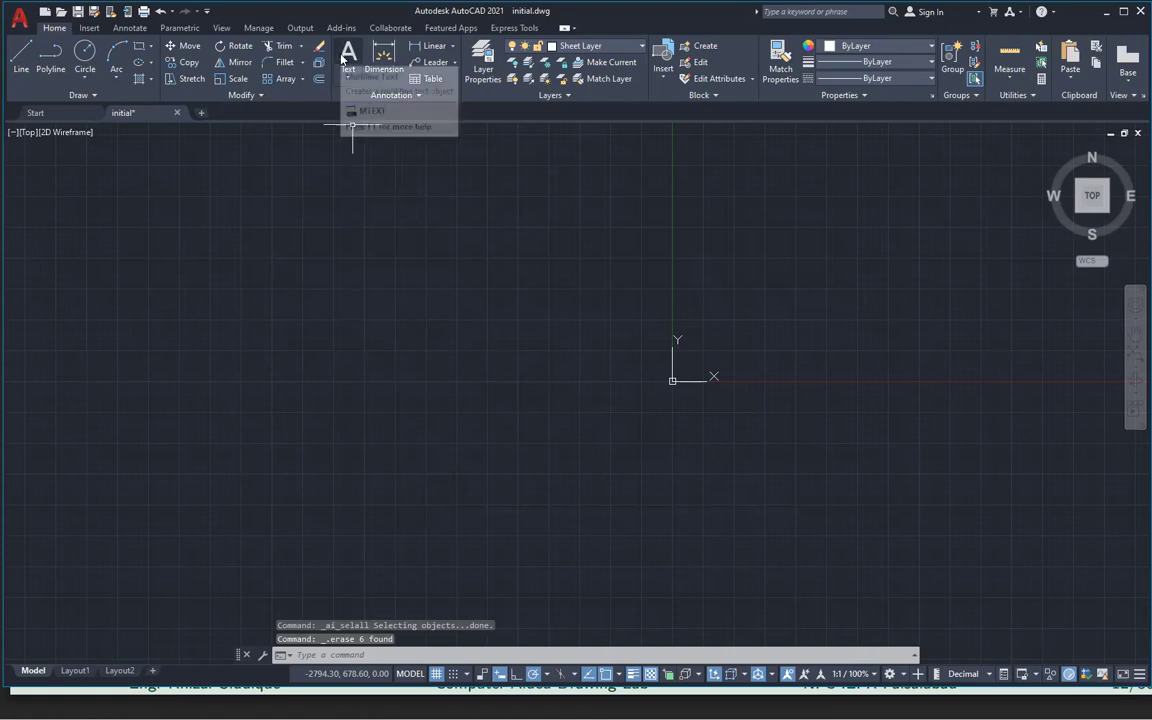
Try a multiline text box with sample characters, clear its text and close the text editor
{"action": "left_click", "coordinate": [347, 58]}
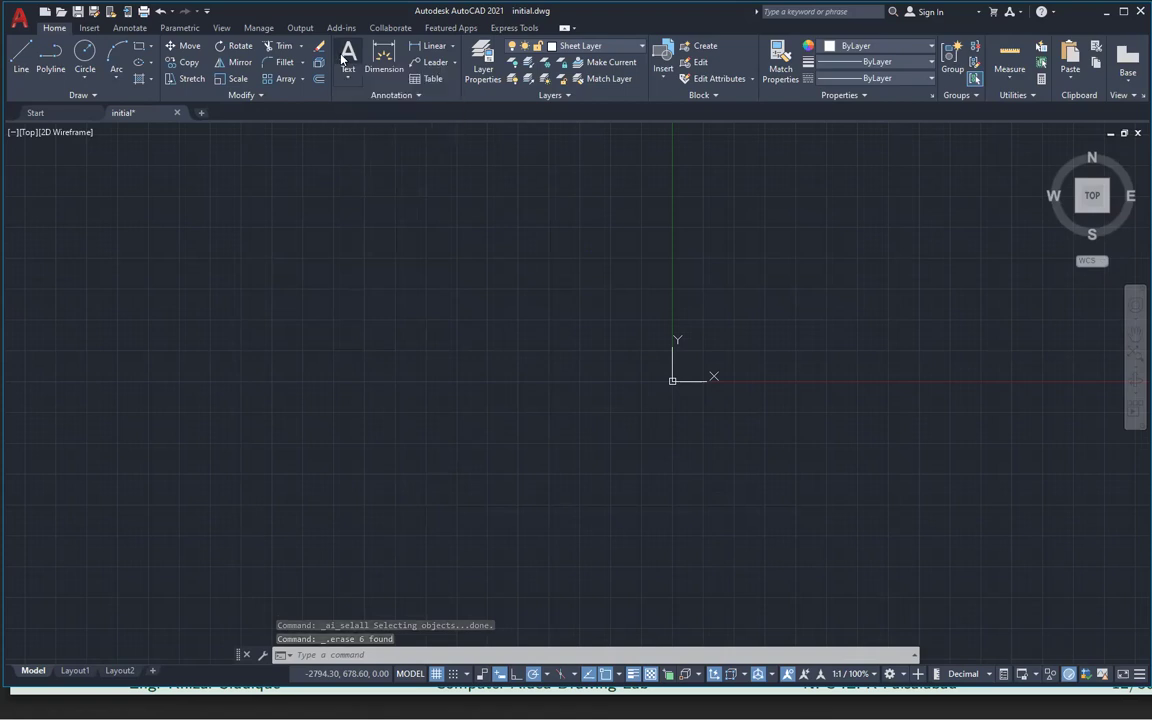
{"action": "left_click", "coordinate": [290, 254]}
{"action": "left_click", "coordinate": [503, 306]}
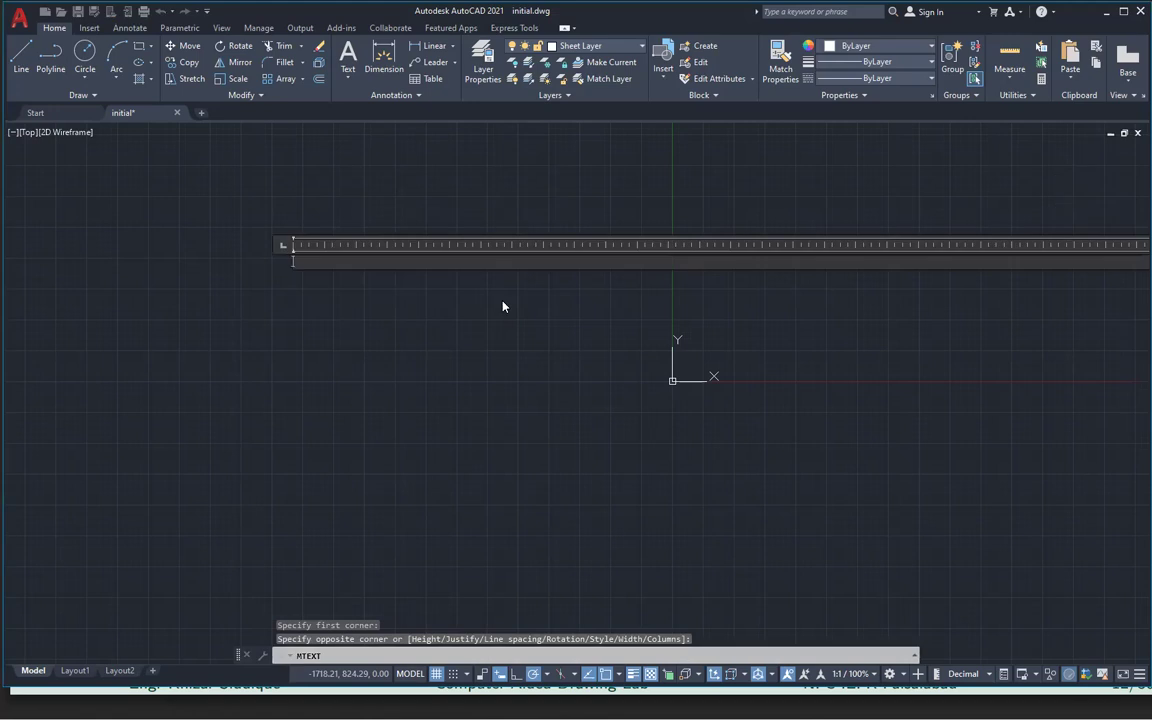
{"action": "type", "text": "wssdaslhkajd"}
{"action": "key", "text": "ctrl+a"}
{"action": "key", "text": "Delete"}
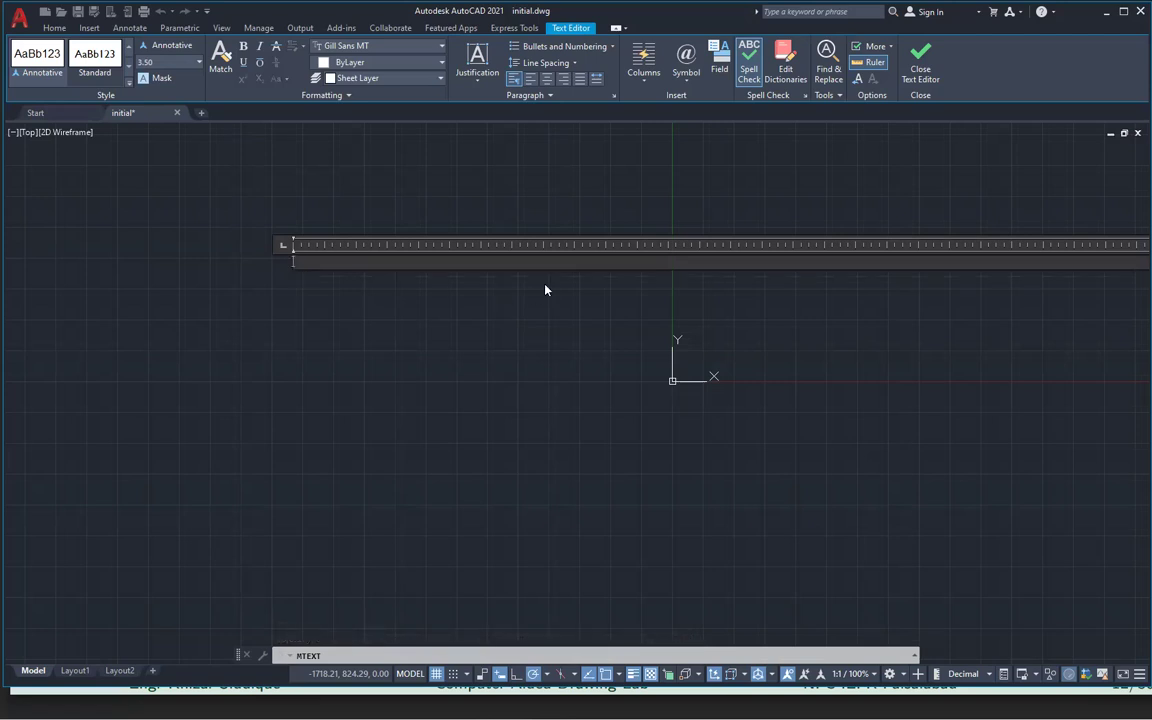
{"action": "left_click", "coordinate": [920, 65]}
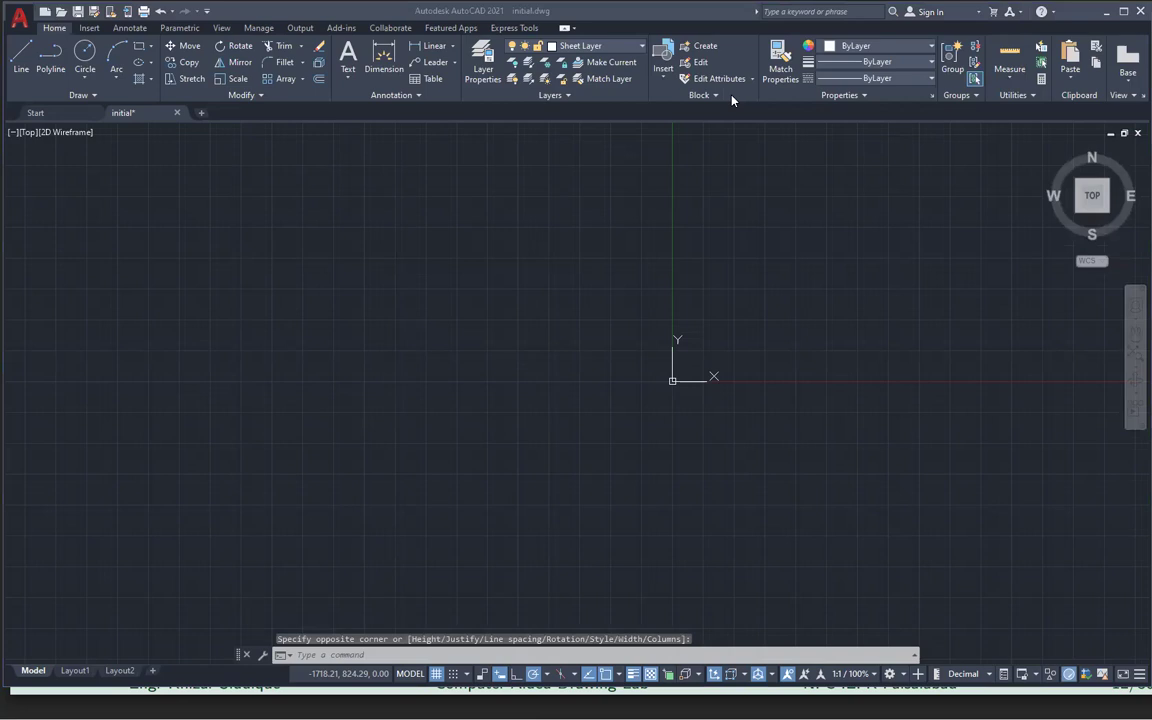
{"action": "left_click", "coordinate": [258, 276]}
{"action": "left_click", "coordinate": [351, 340]}
{"action": "left_click", "coordinate": [352, 208]}
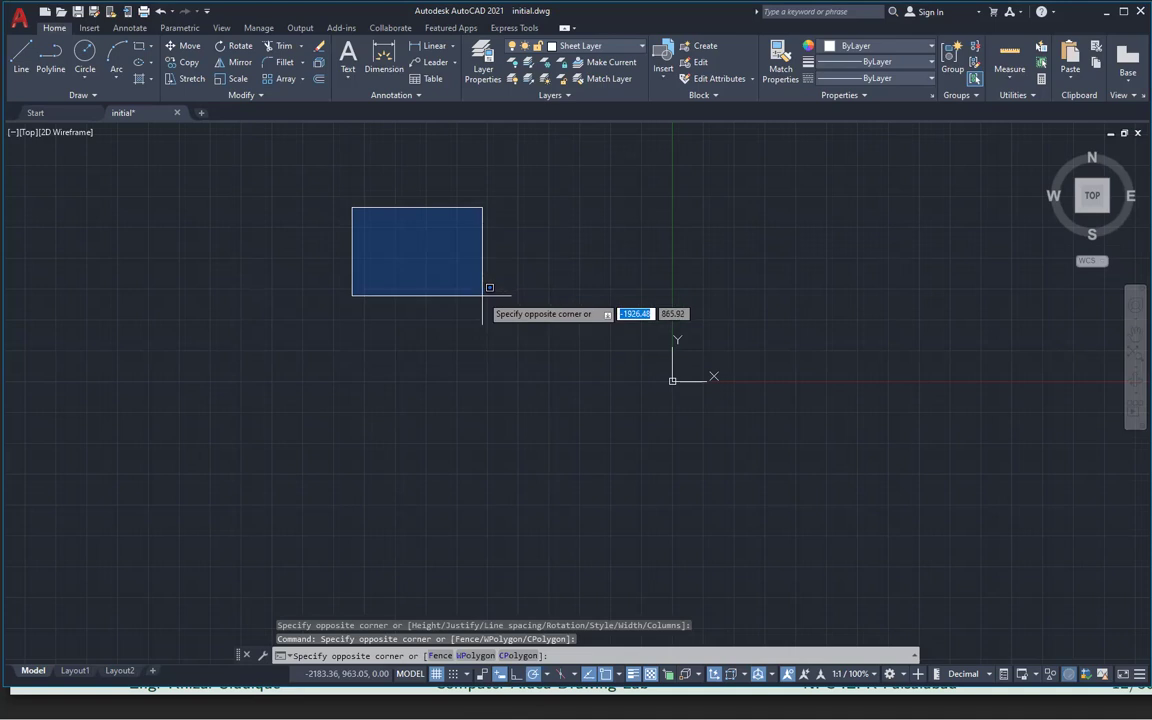
{"action": "left_click", "coordinate": [482, 295]}
Place a multiline text reading "aa" in the upper-left area of the drawing and close the text editor
{"action": "left_click", "coordinate": [348, 57]}
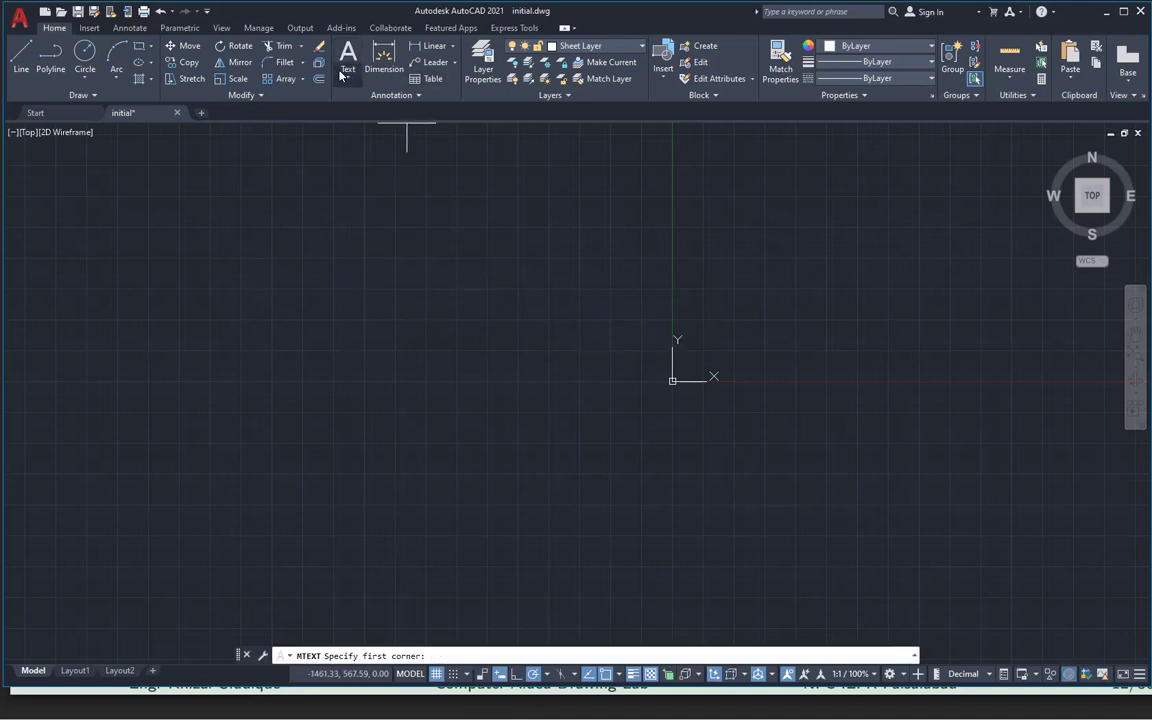
{"action": "left_click", "coordinate": [328, 207]}
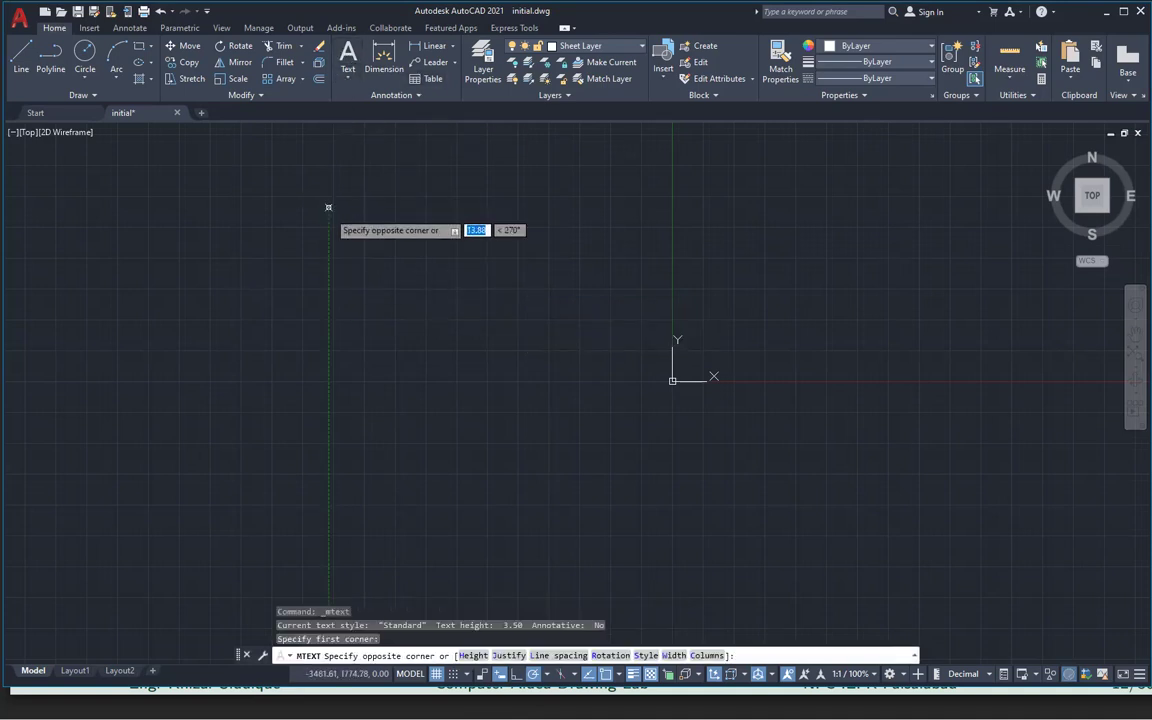
{"action": "left_click", "coordinate": [455, 306]}
{"action": "type", "text": "aa"}
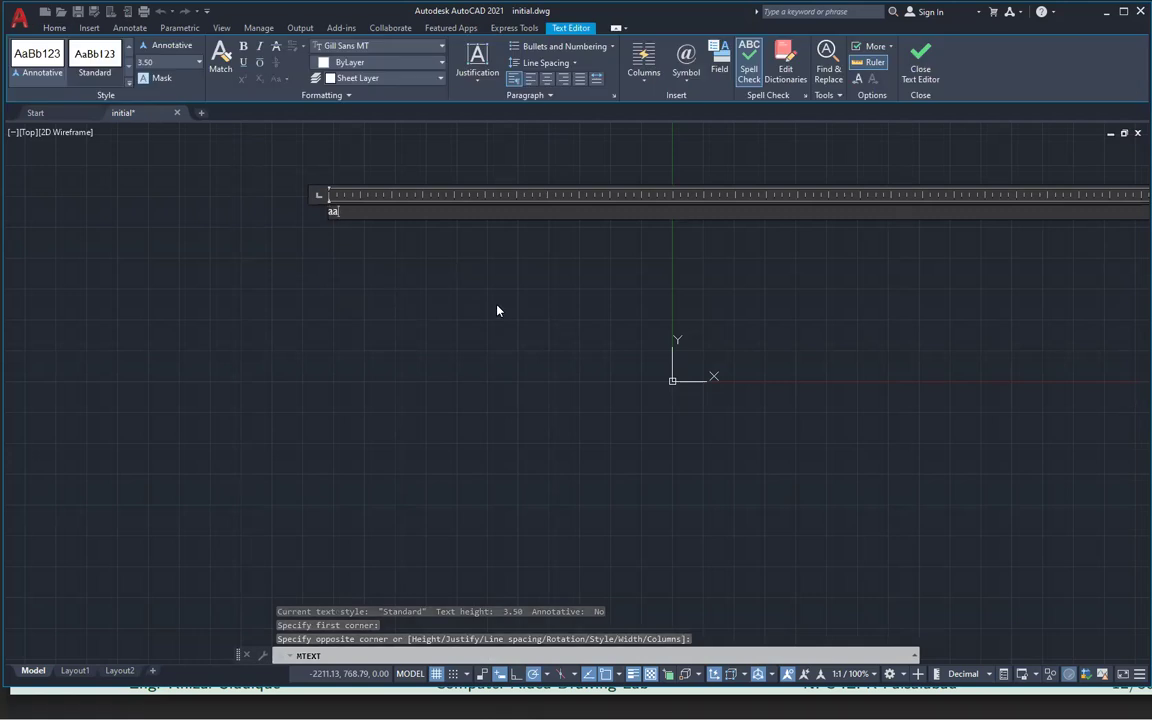
{"action": "key", "text": "Return"}
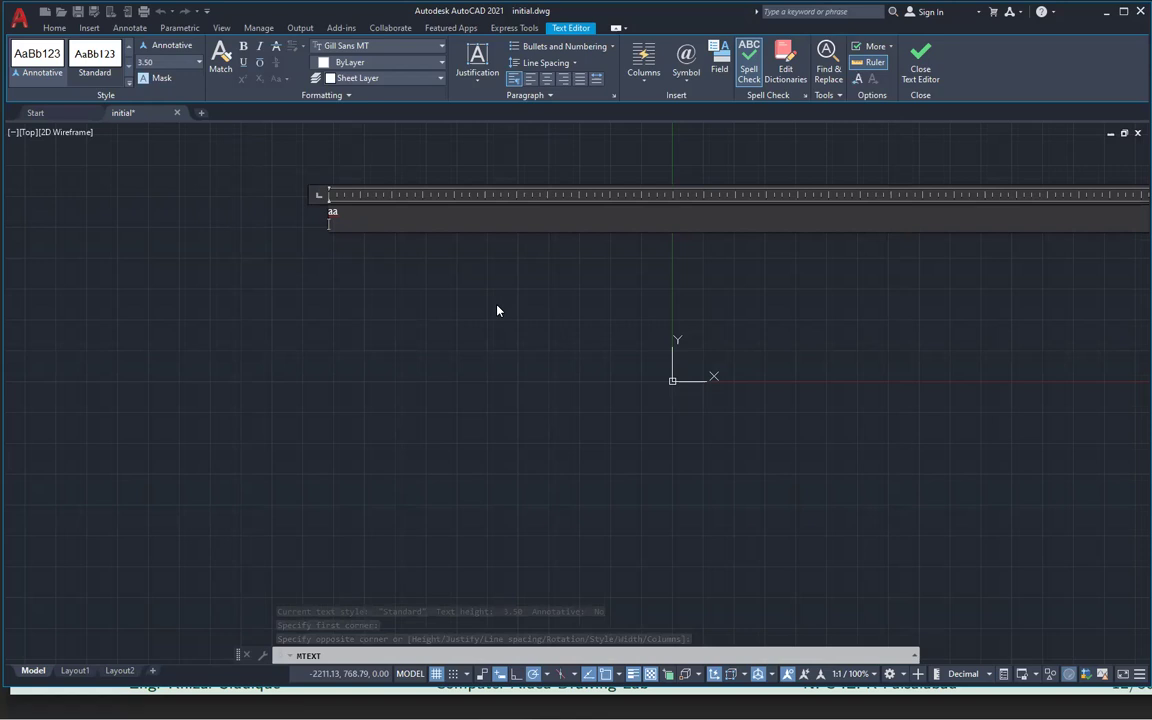
{"action": "key", "text": "BackSpace"}
{"action": "left_click", "coordinate": [275, 198]}
Place a second multiline text reading "AA" to the right of the "aa" text and close the text editor
{"action": "scroll", "coordinate": [326, 218], "scroll_direction": "up", "scroll_amount": 5}
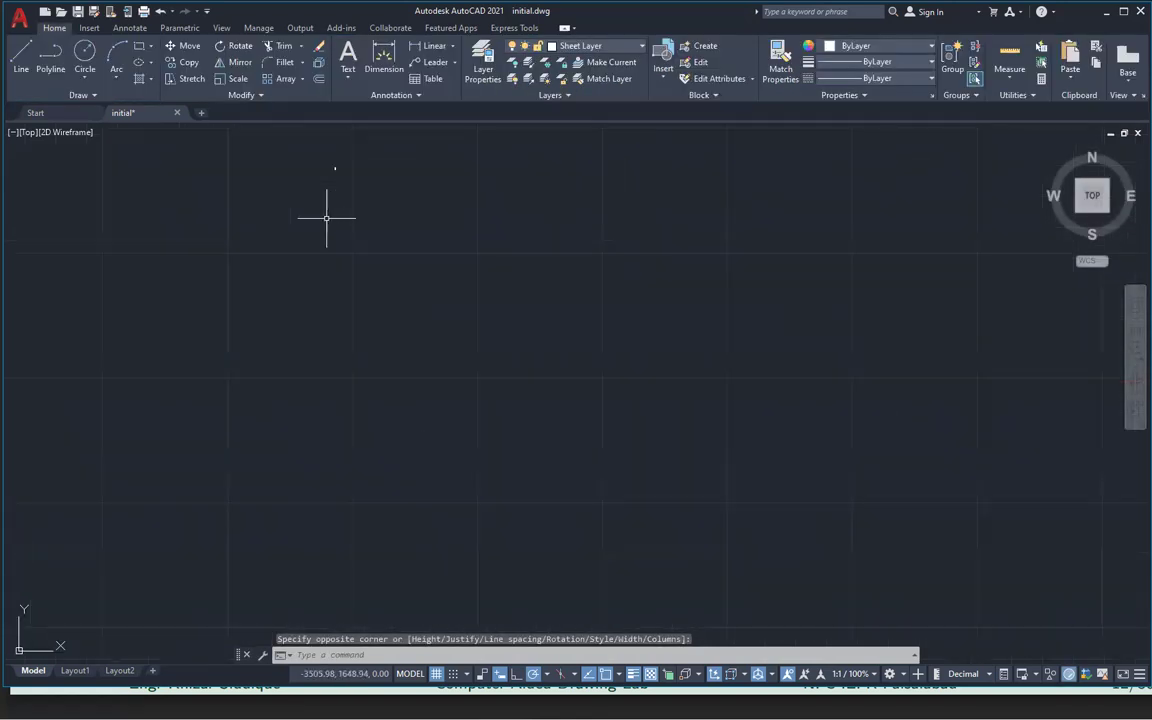
{"action": "middle_click_drag", "start_coordinate": [337, 150], "coordinate": [356, 224]}
{"action": "scroll", "coordinate": [358, 244], "scroll_direction": "up", "scroll_amount": 10}
{"action": "middle_click_drag", "start_coordinate": [284, 181], "coordinate": [380, 289]}
{"action": "scroll", "coordinate": [390, 289], "scroll_direction": "up", "scroll_amount": 8}
{"action": "scroll", "coordinate": [252, 269], "scroll_direction": "down", "scroll_amount": 4}
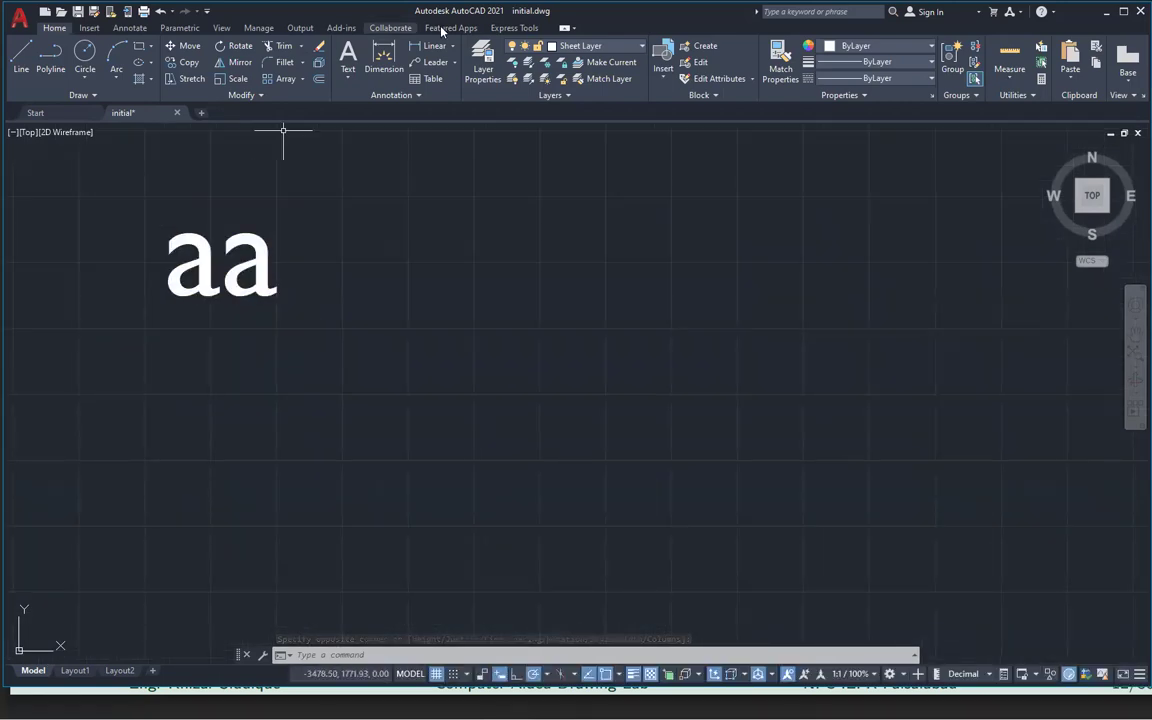
{"action": "key", "text": "Return"}
{"action": "left_click", "coordinate": [409, 261]}
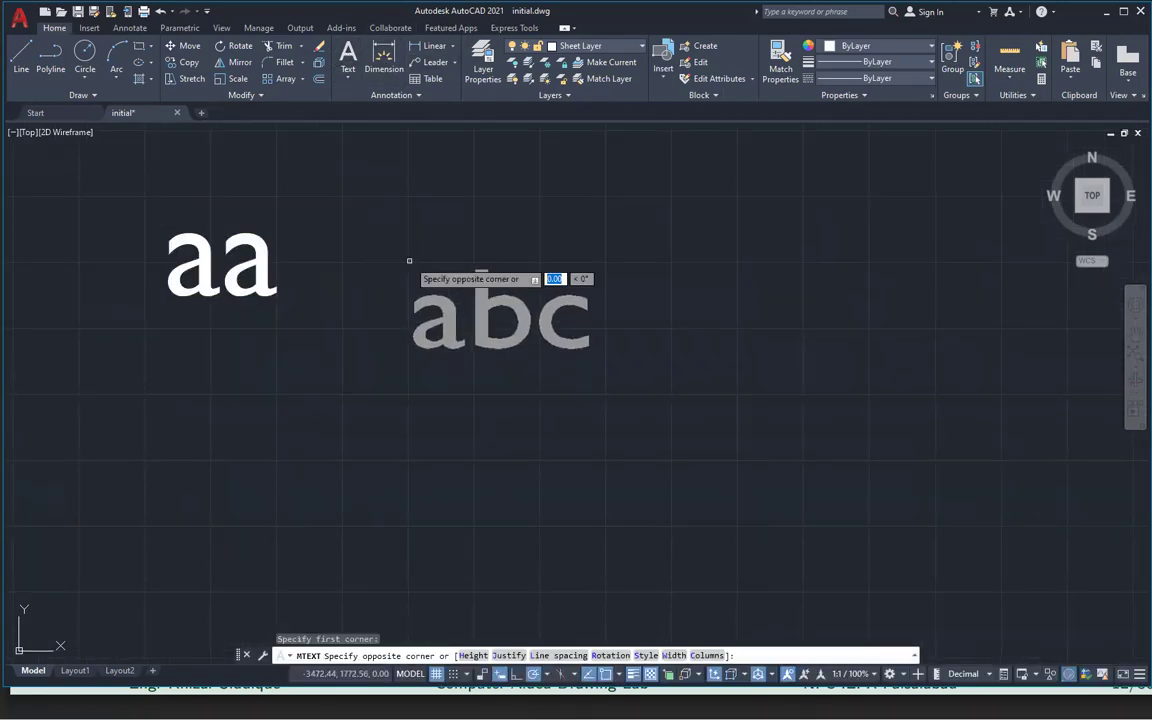
{"action": "left_click", "coordinate": [612, 400]}
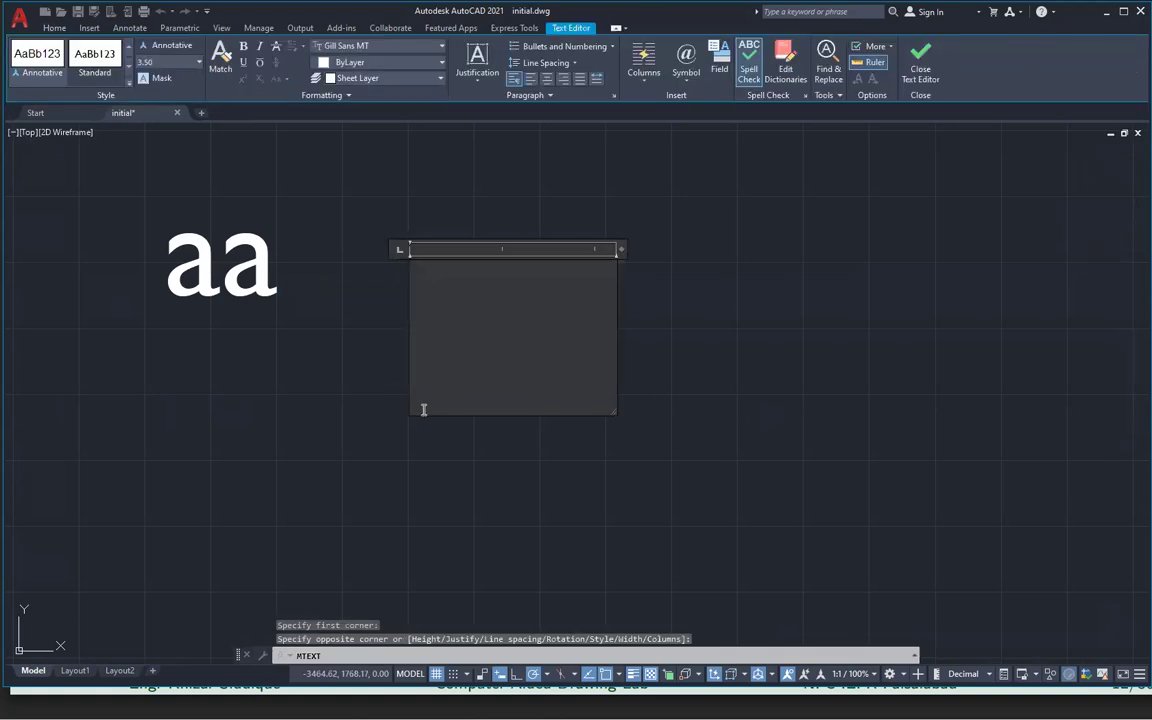
{"action": "type", "text": "AA"}
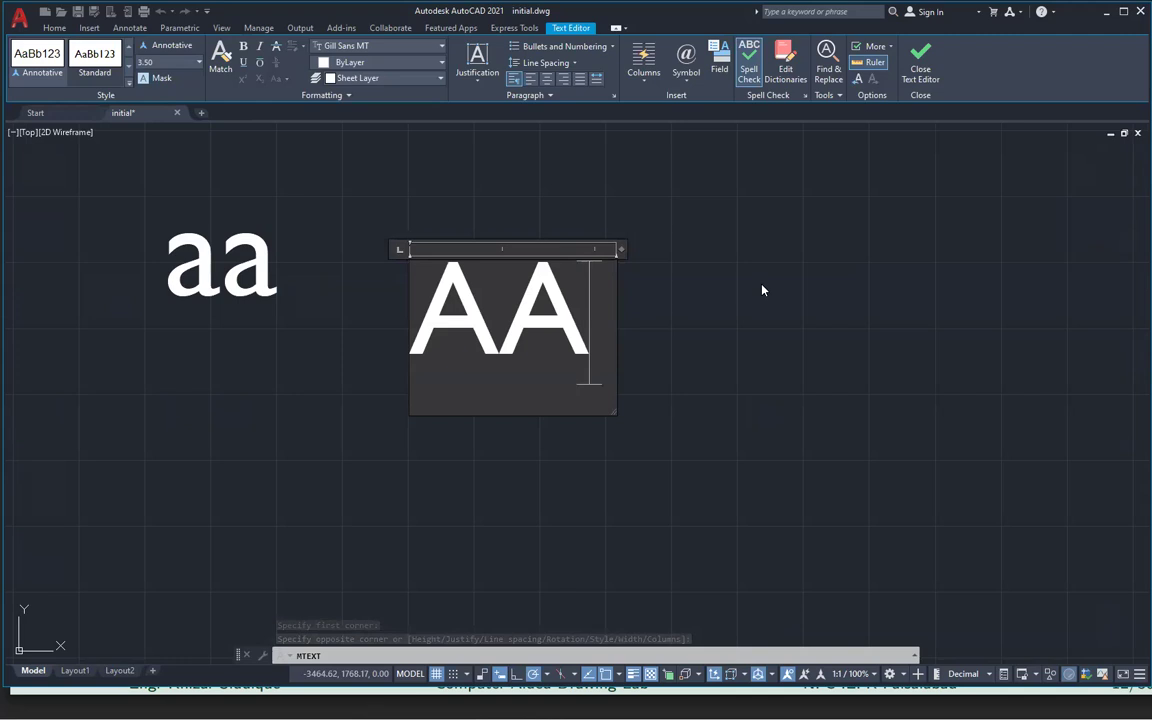
{"action": "left_click", "coordinate": [586, 532]}
Leave the repeated text command, select all objects and erase both sample texts
{"action": "left_click", "coordinate": [515, 300]}
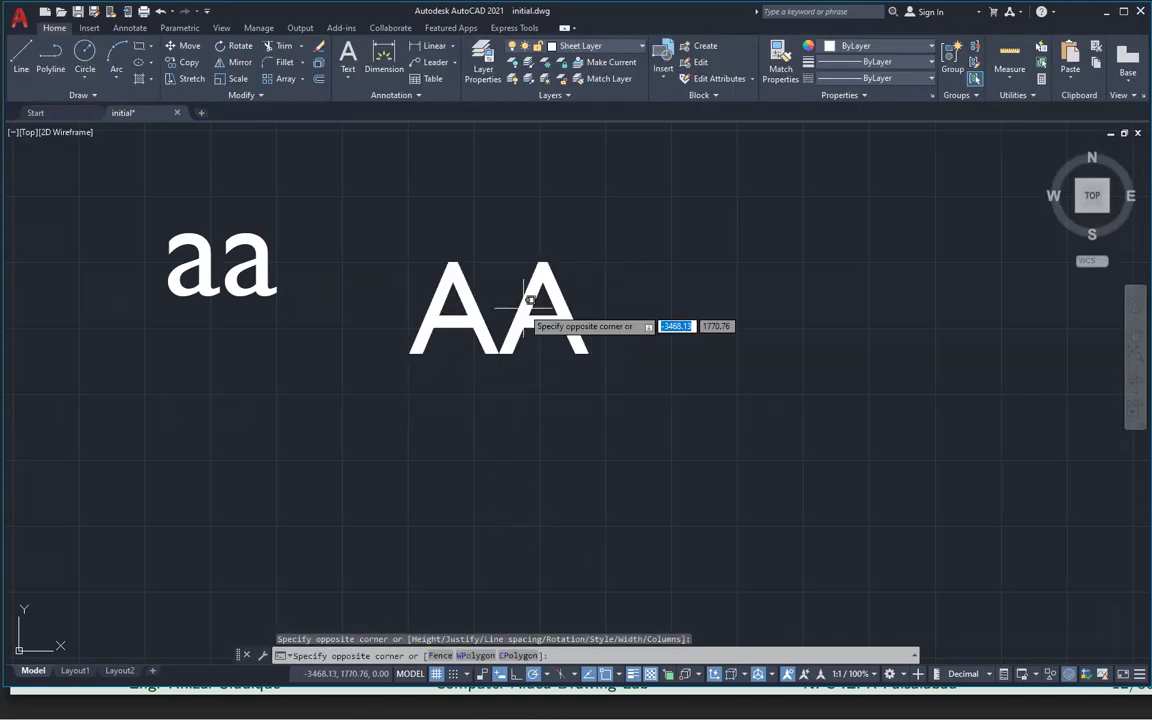
{"action": "scroll", "coordinate": [561, 322], "scroll_direction": "down", "scroll_amount": 3}
{"action": "scroll", "coordinate": [561, 322], "scroll_direction": "down", "scroll_amount": 2}
{"action": "scroll", "coordinate": [499, 321], "scroll_direction": "up", "scroll_amount": 4}
{"action": "key", "text": "Return"}
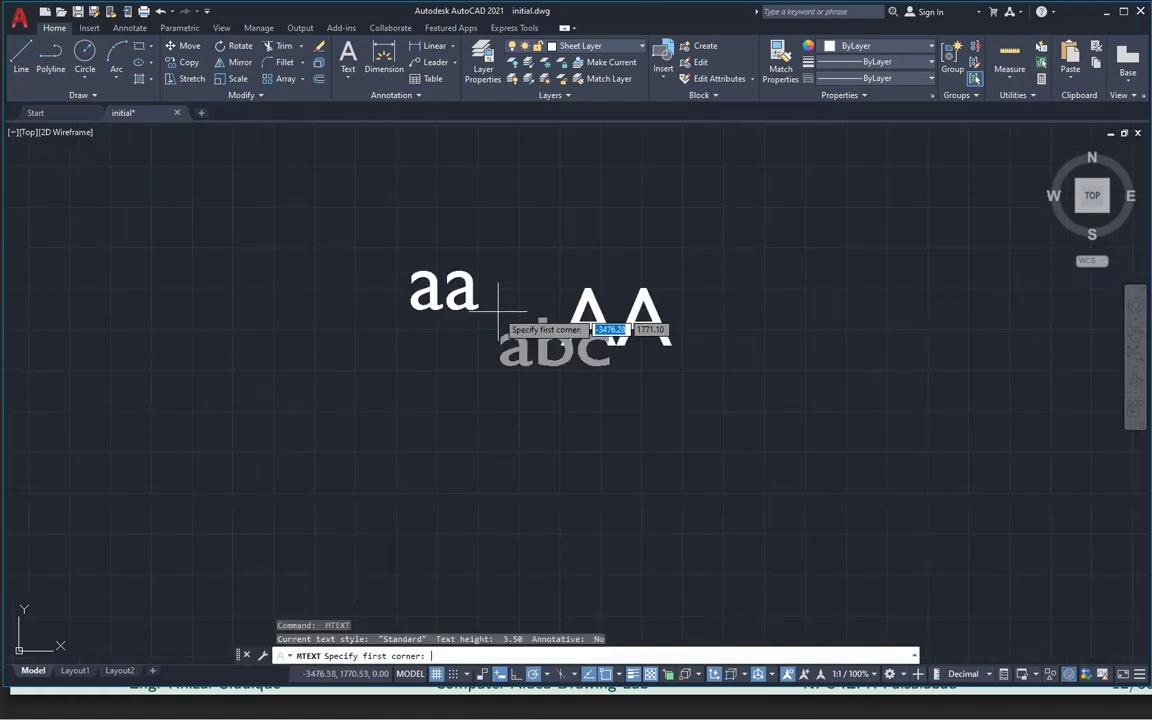
{"action": "left_click", "coordinate": [621, 429]}
{"action": "key", "text": "ctrl+a"}
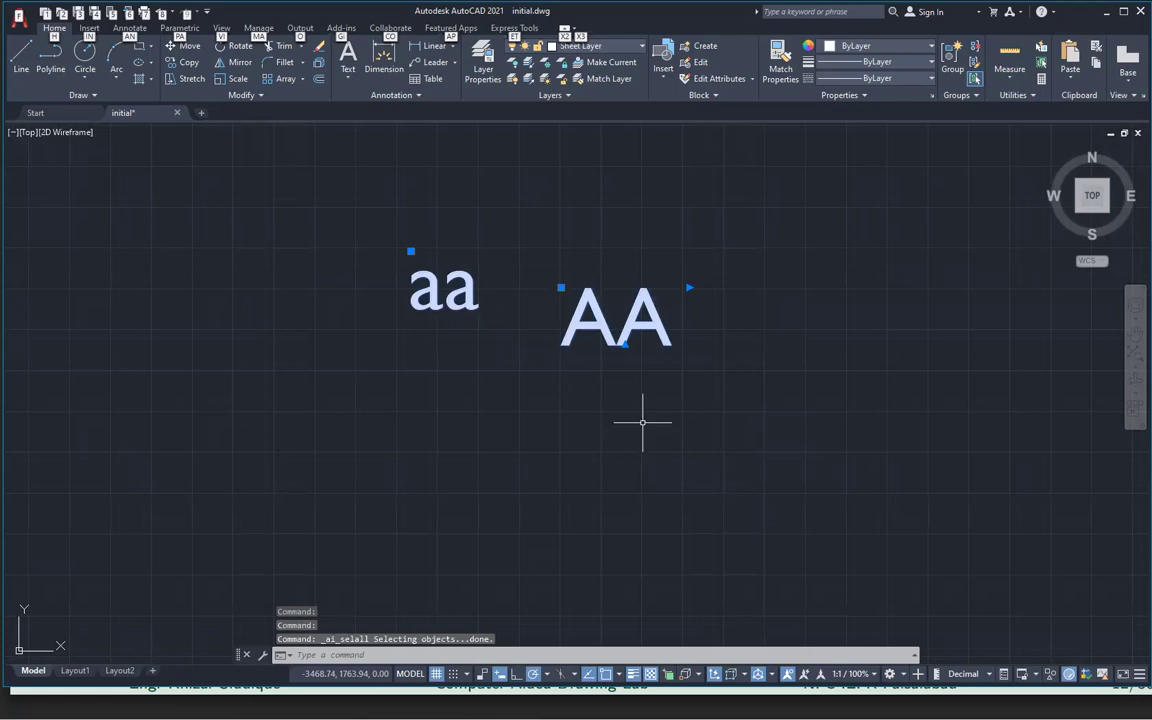
{"action": "left_click", "coordinate": [699, 387]}
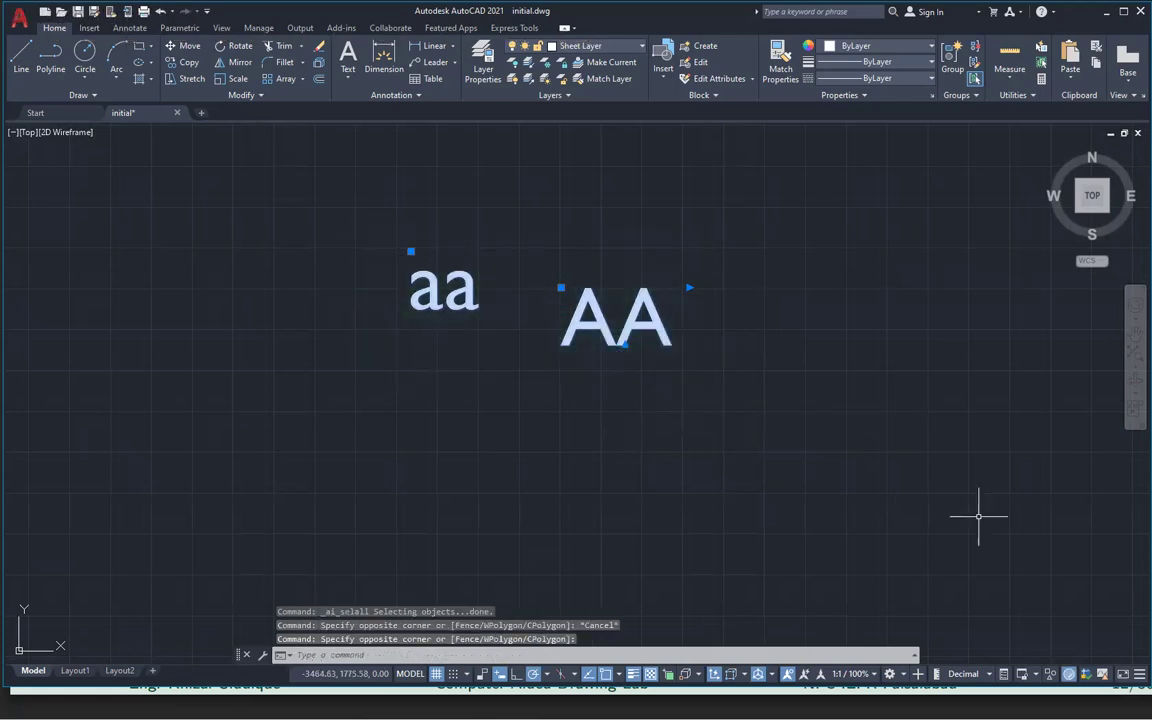
{"action": "key", "text": "Delete"}
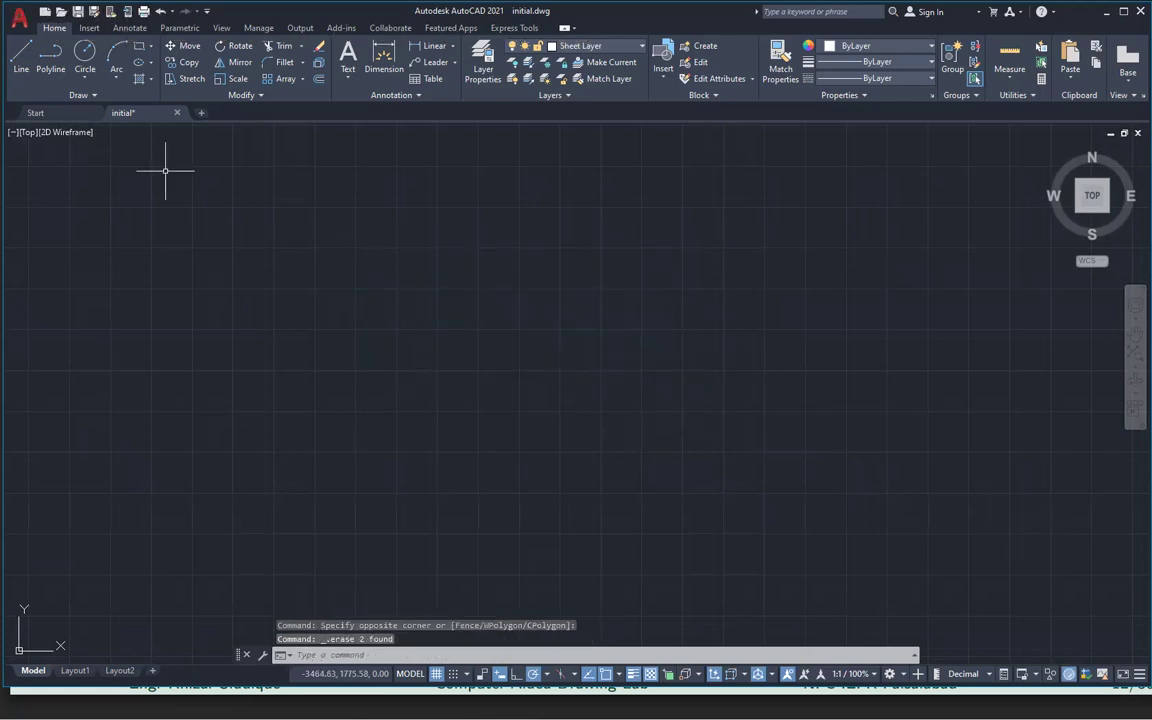
Draw a horizontal line about 35.42 units long, checking the dimension commands in the slides before returning to AutoCAD and ending it
{"action": "left_click", "coordinate": [21, 57]}
{"action": "left_click", "coordinate": [179, 398]}
{"action": "left_click", "coordinate": [757, 398]}
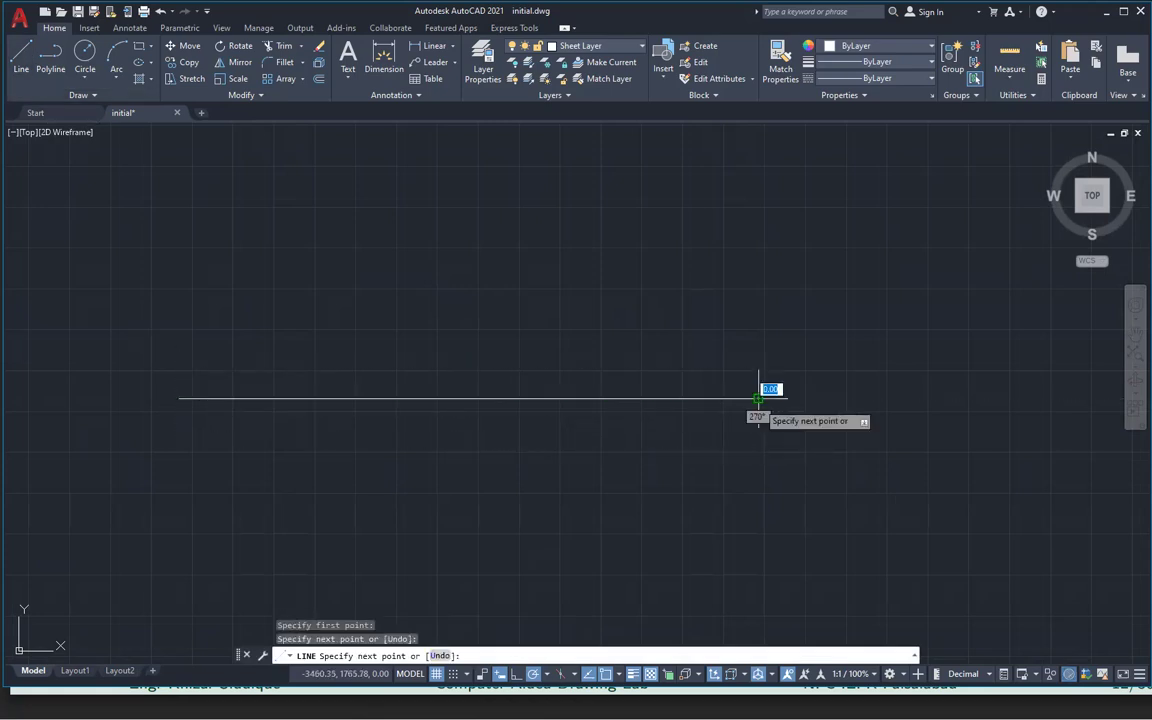
{"action": "key", "text": "alt+Tab"}
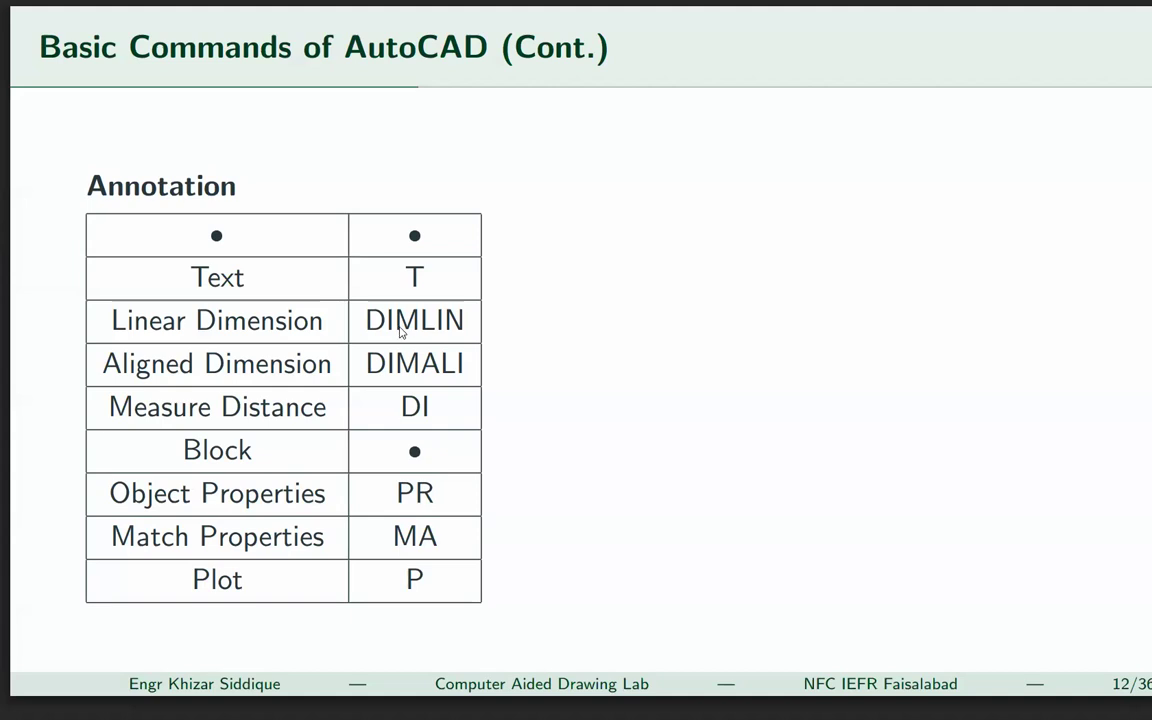
{"action": "key", "text": "alt+Tab"}
{"action": "key", "text": "alt+Tab"}
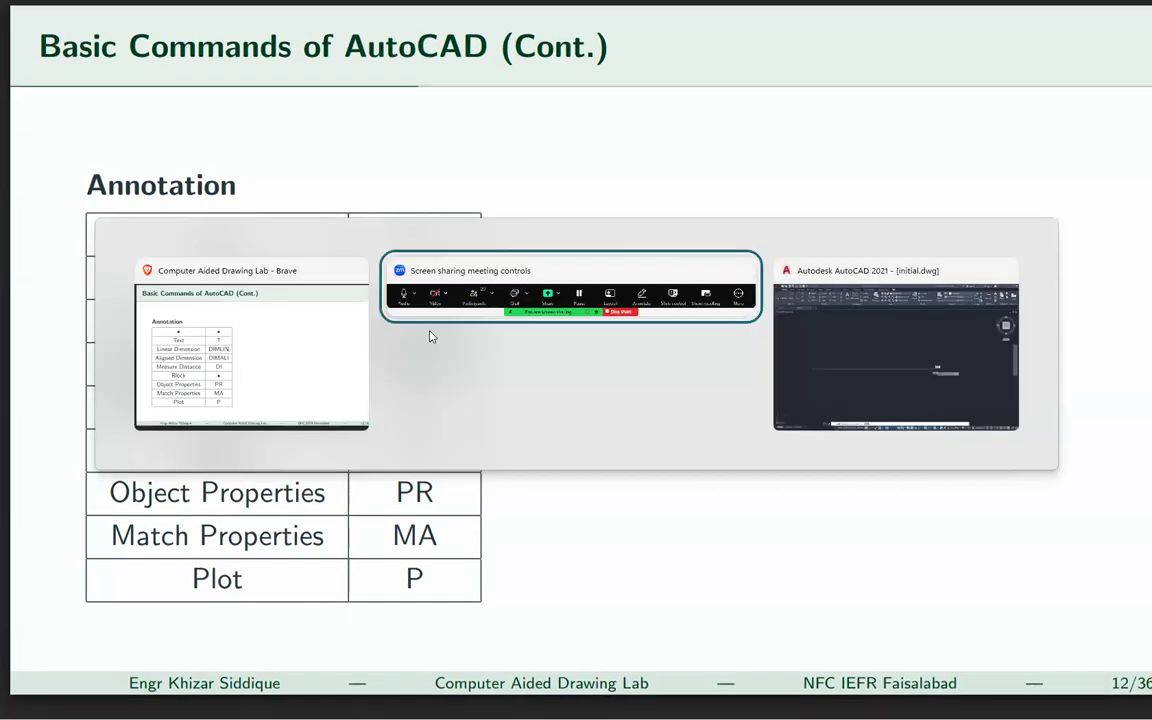
{"action": "key", "text": "Escape"}
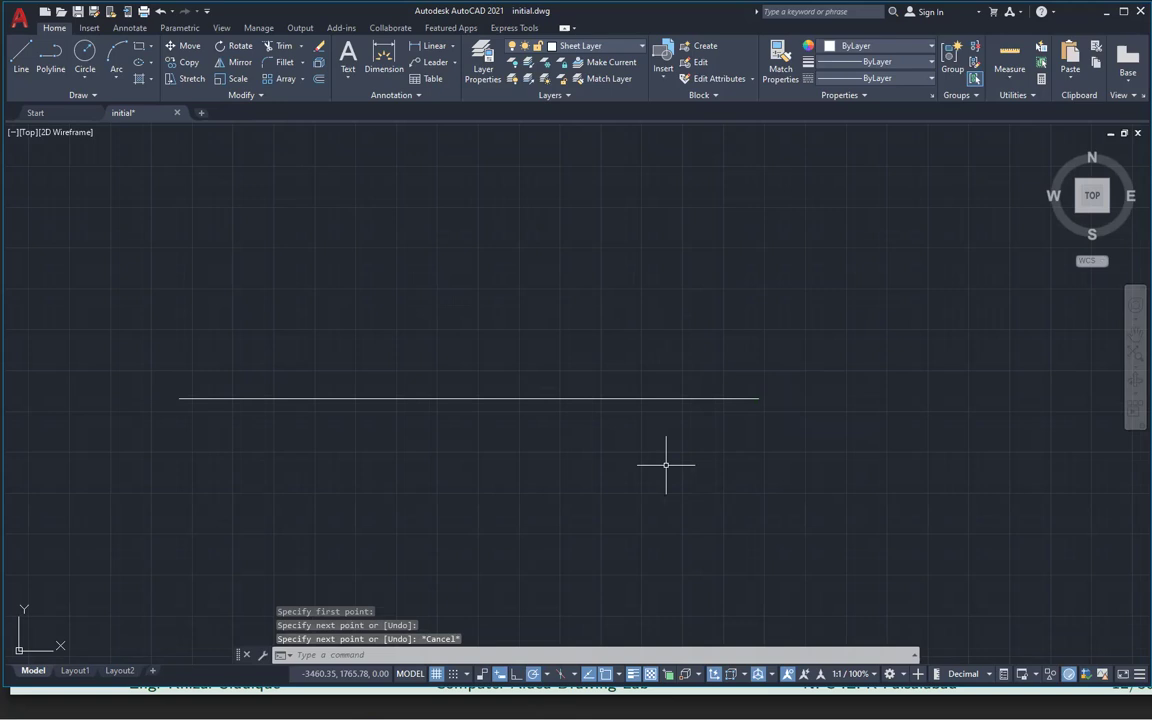
Add a linear dimension (DIMLIN) between the horizontal line's endpoints, placed below the line
{"action": "type", "text": "DIMLIN"}
{"action": "key", "text": "Return"}
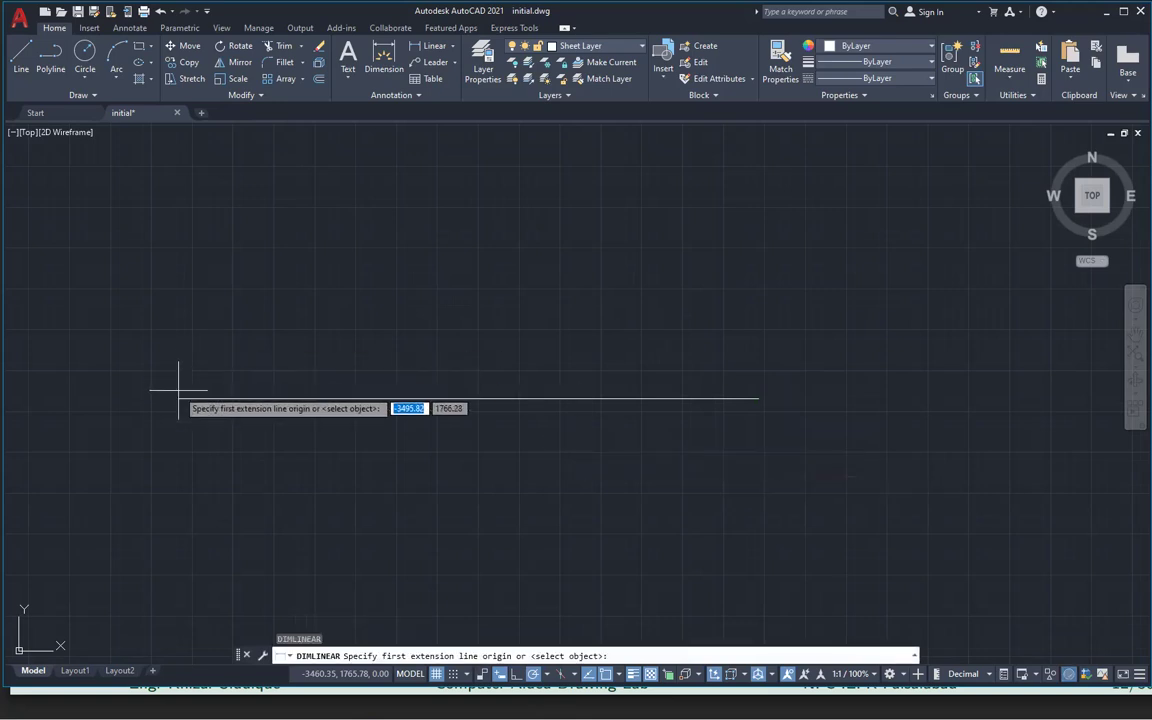
{"action": "left_click", "coordinate": [179, 397]}
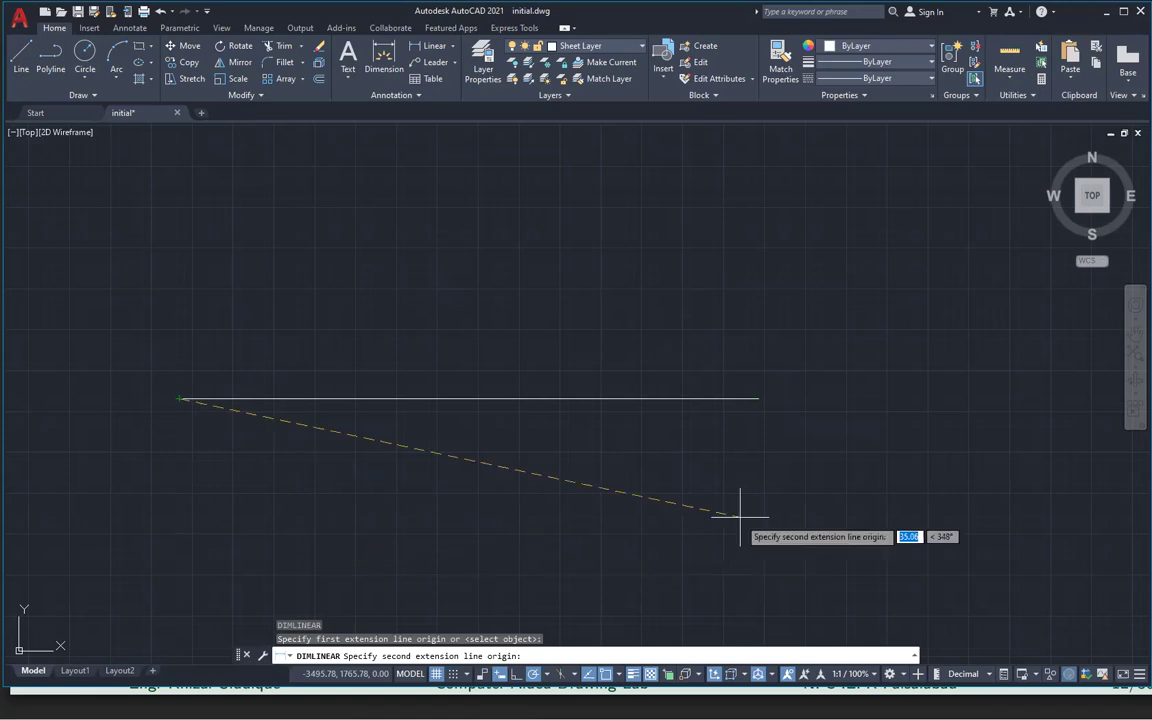
{"action": "left_click", "coordinate": [758, 398]}
{"action": "left_click", "coordinate": [527, 476]}
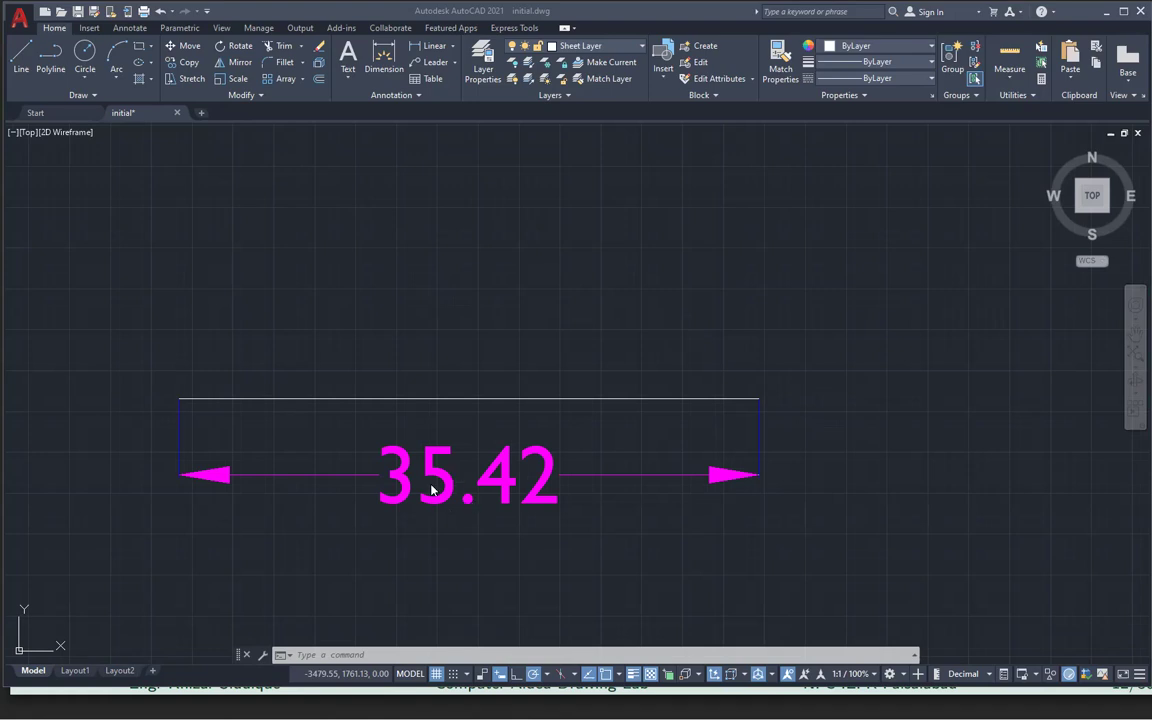
Glance at the slides, return to AutoCAD and draw an inclined line about 15.49 units long above the horizontal one
{"action": "key", "text": "alt+Tab"}
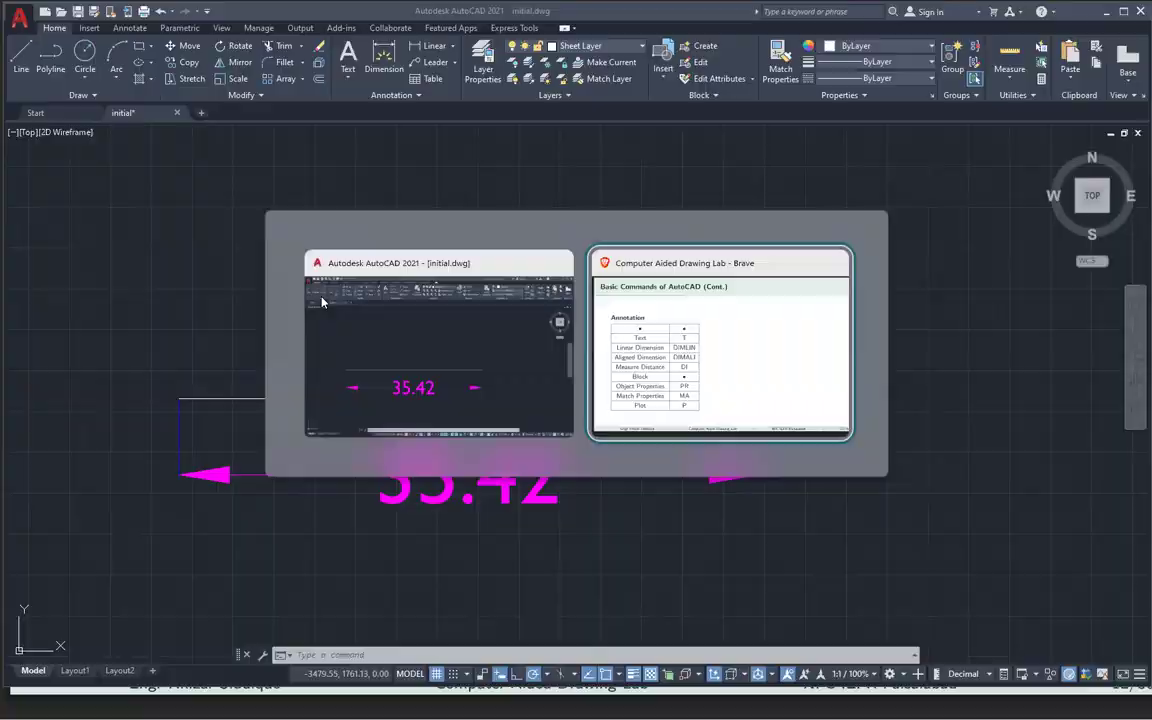
{"action": "key", "text": "alt+Tab"}
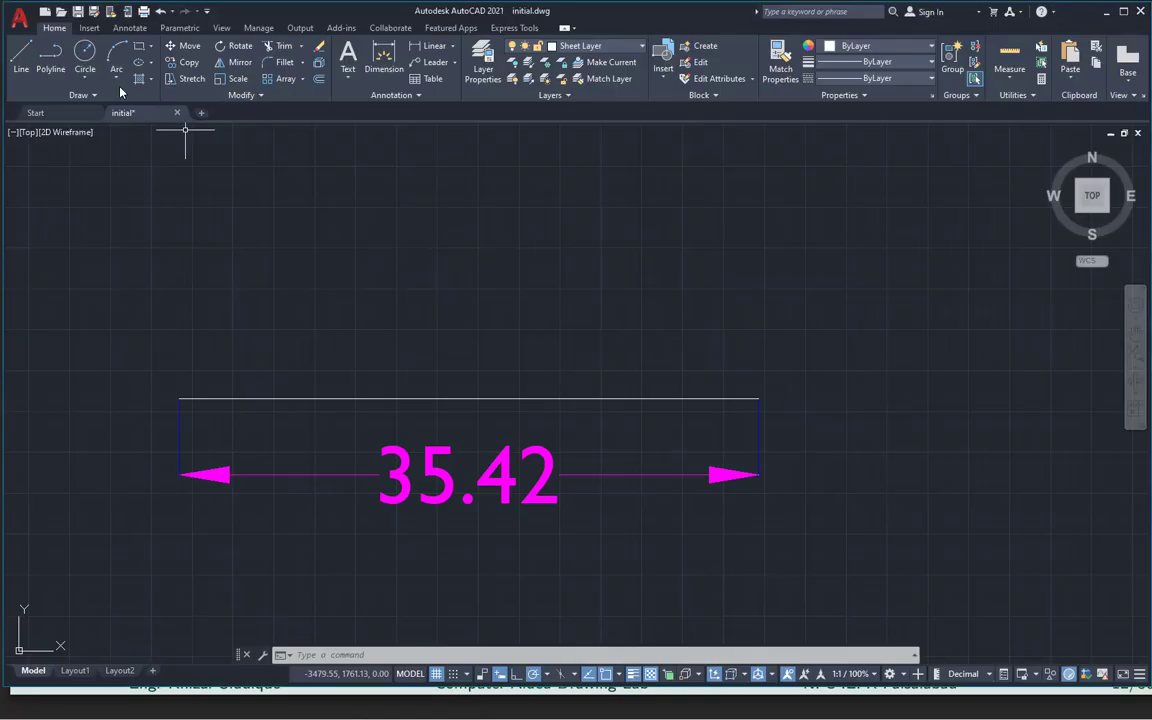
{"action": "left_click", "coordinate": [20, 55]}
{"action": "left_click", "coordinate": [311, 299]}
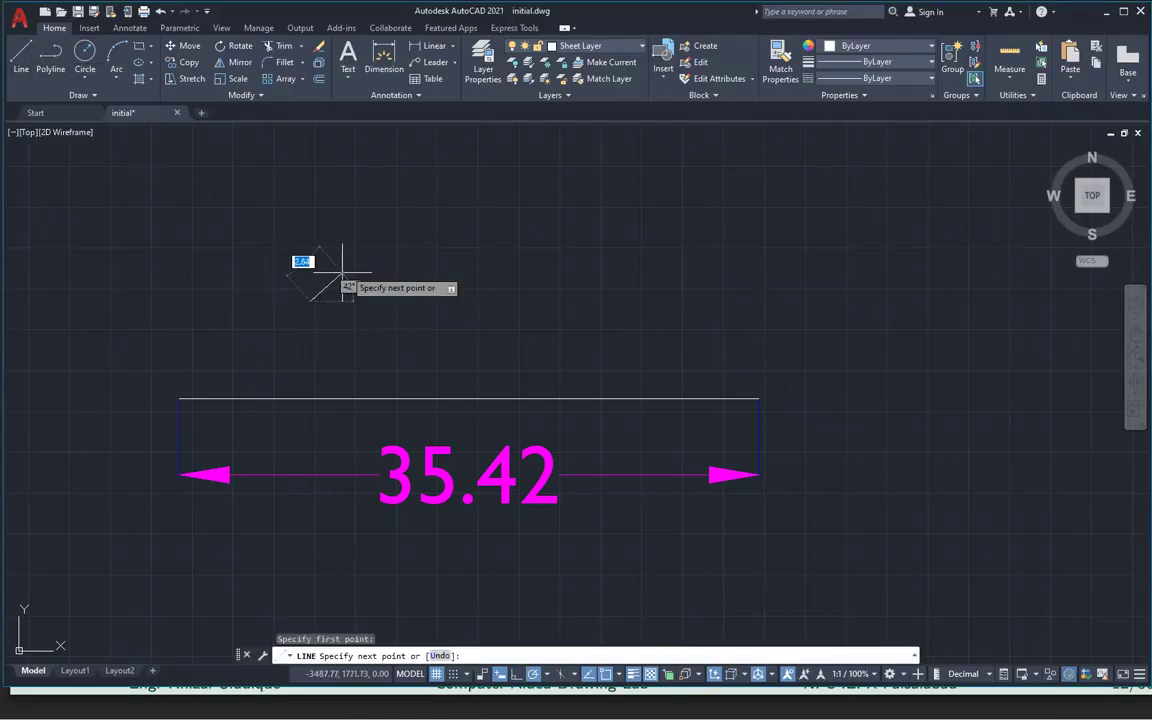
{"action": "left_click", "coordinate": [511, 148]}
{"action": "key", "text": "Escape"}
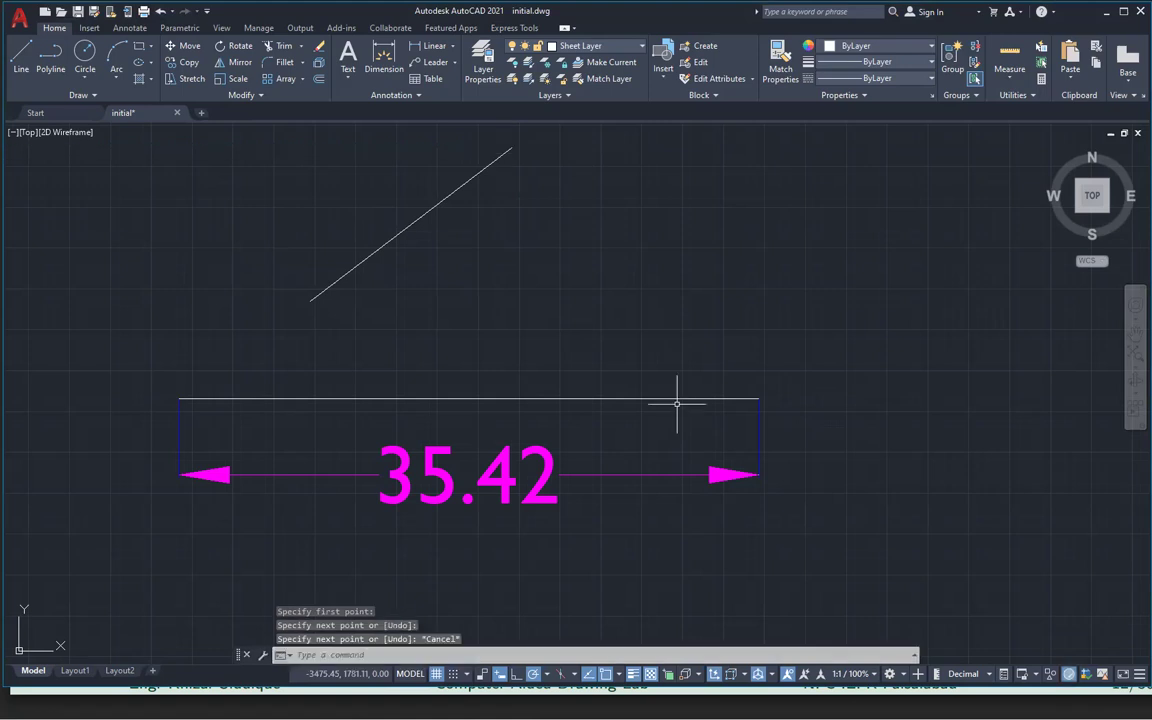
Add a vertical linear dimension (DIMLIN) between the inclined line's endpoints, placed to its right
{"action": "type", "text": "dimlin"}
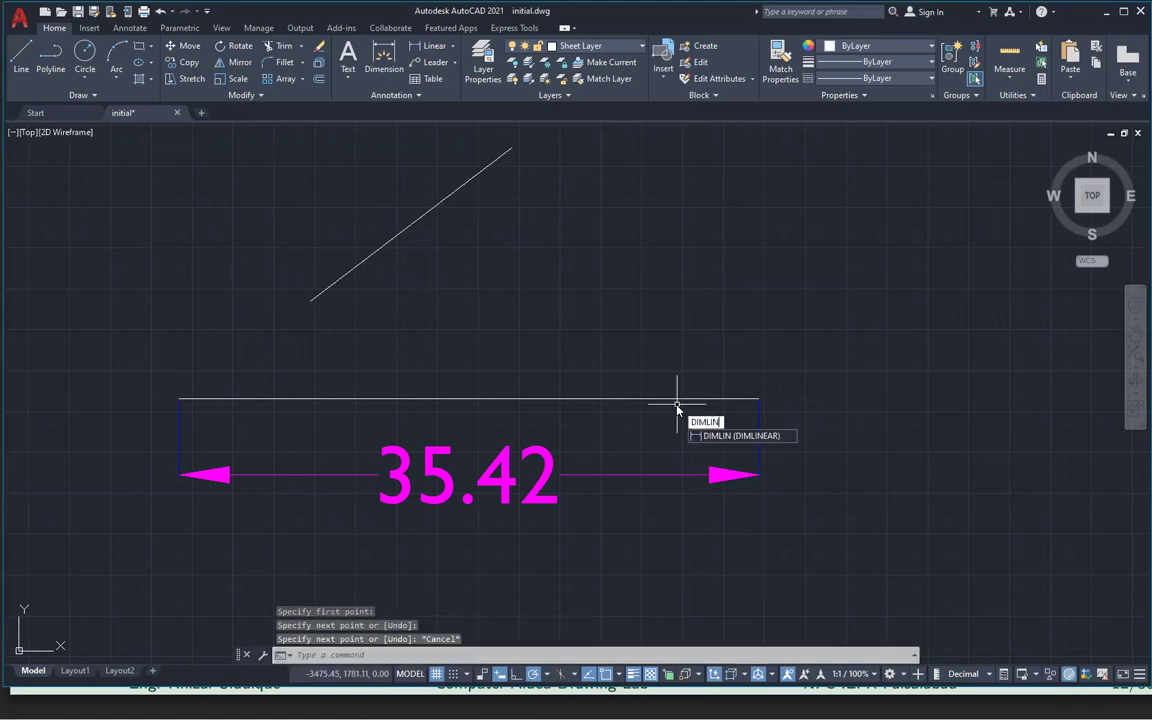
{"action": "key", "text": "Return"}
{"action": "left_click", "coordinate": [311, 299]}
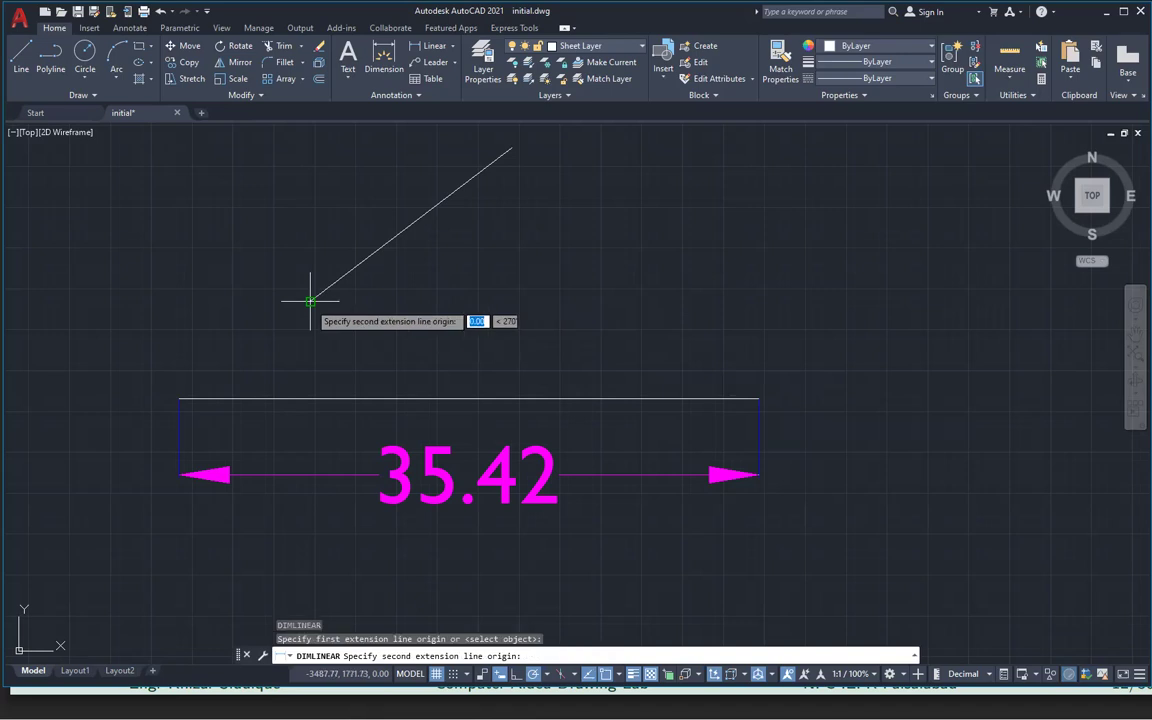
{"action": "left_click", "coordinate": [511, 148]}
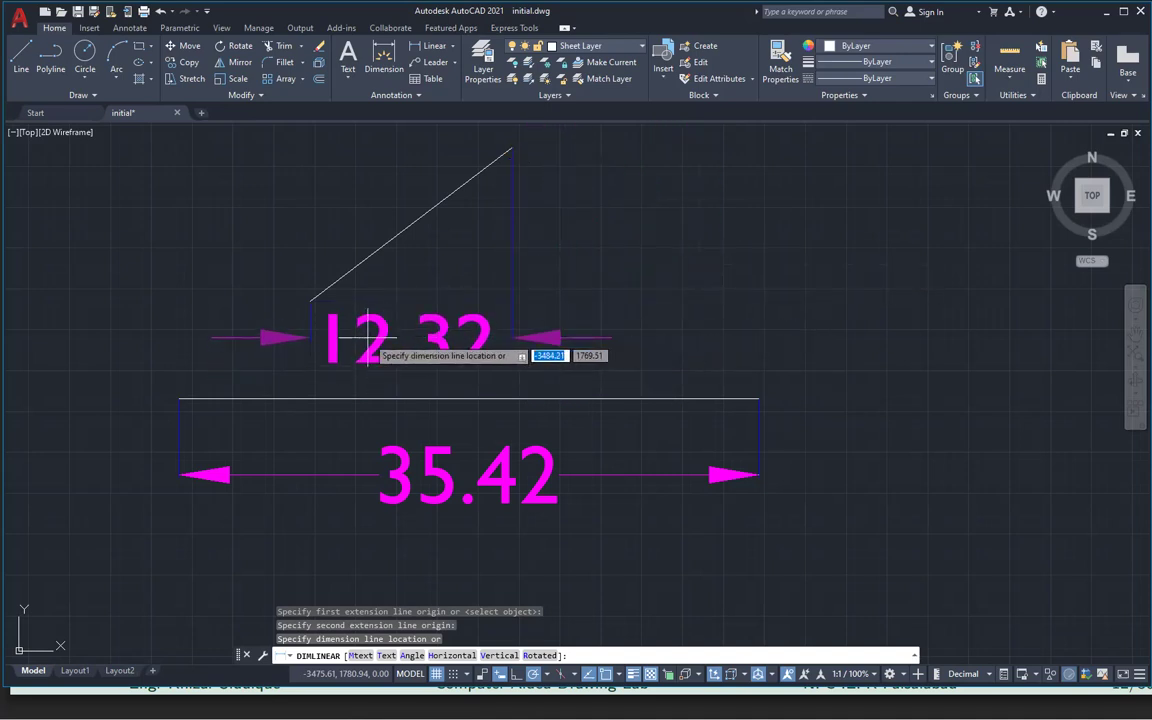
{"action": "left_click", "coordinate": [667, 228]}
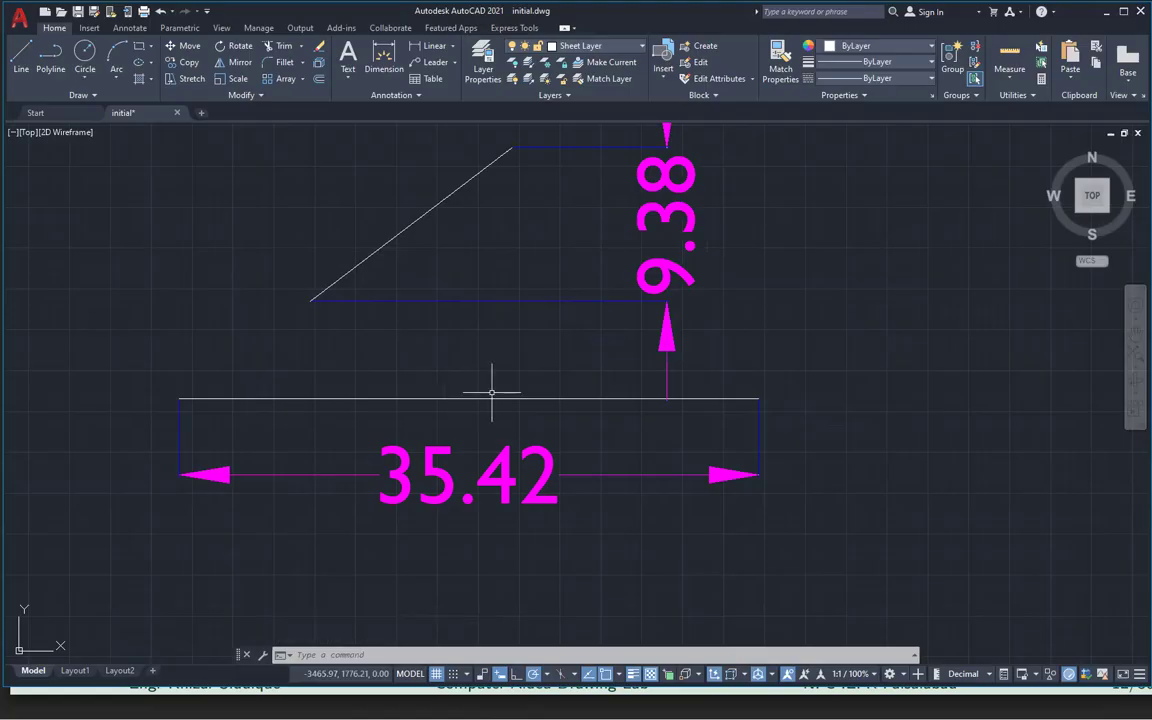
Add an aligned dimension (DIMALIGNED) between the inclined line's endpoints, placed parallel on its upper-left side
{"action": "key", "text": "Return"}
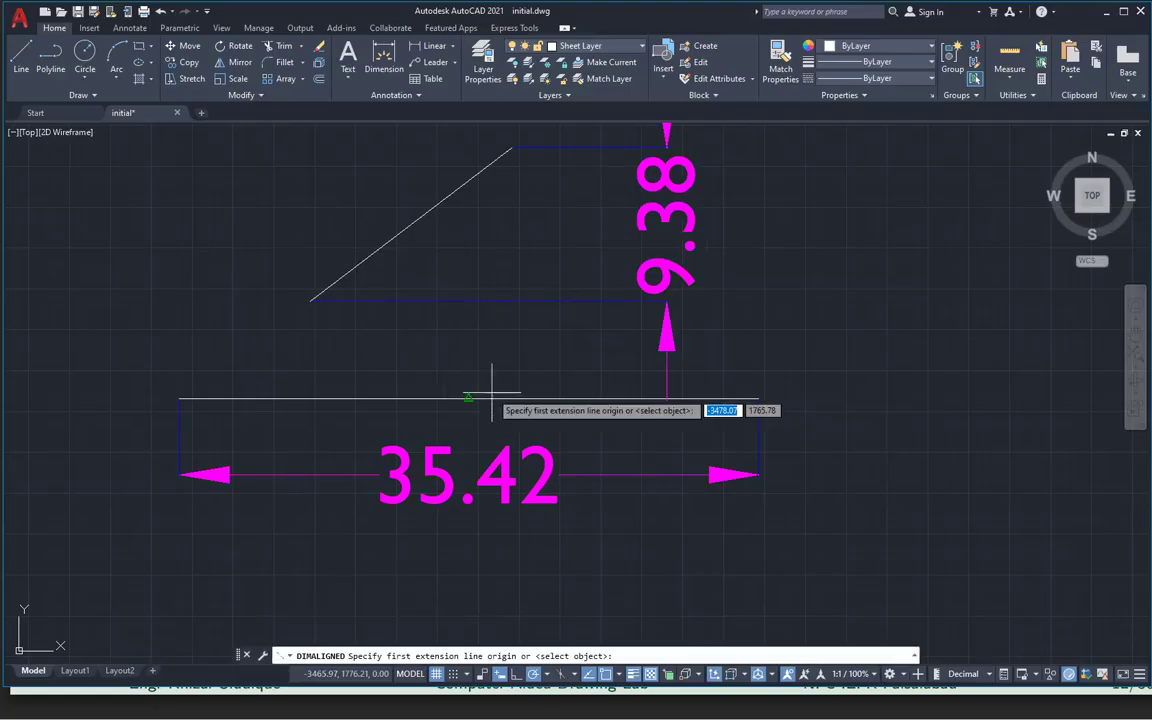
{"action": "left_click", "coordinate": [311, 300]}
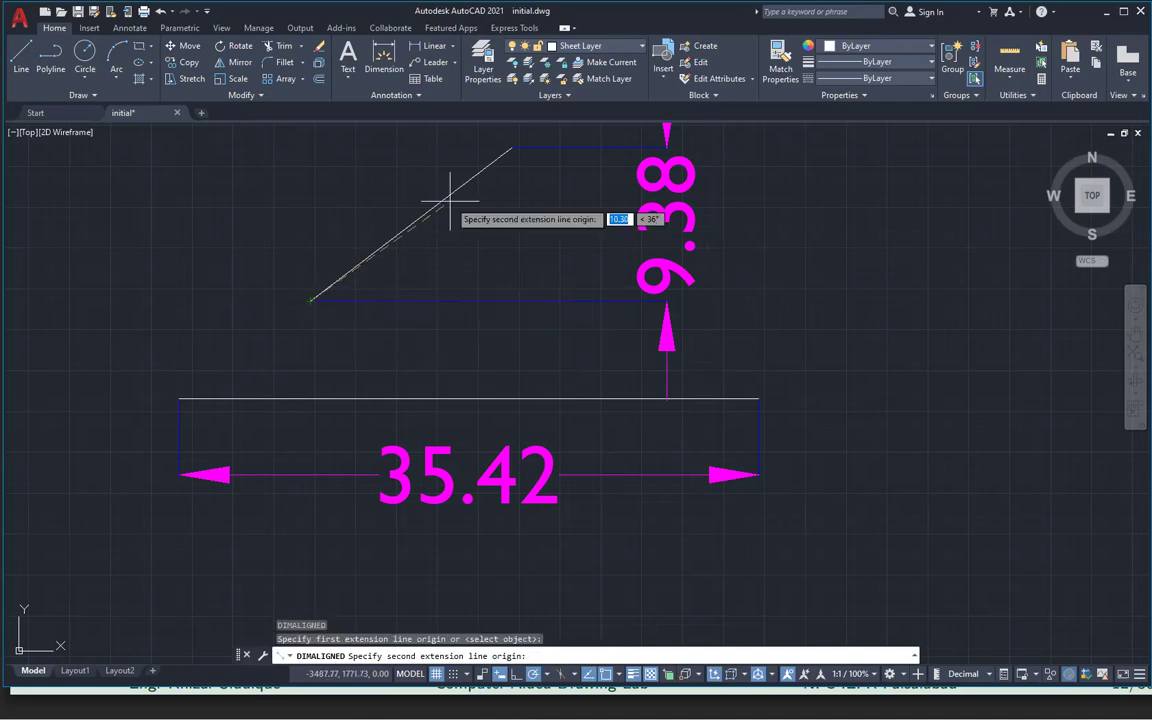
{"action": "left_click", "coordinate": [511, 148]}
{"action": "scroll", "coordinate": [378, 222], "scroll_direction": "down", "scroll_amount": 3}
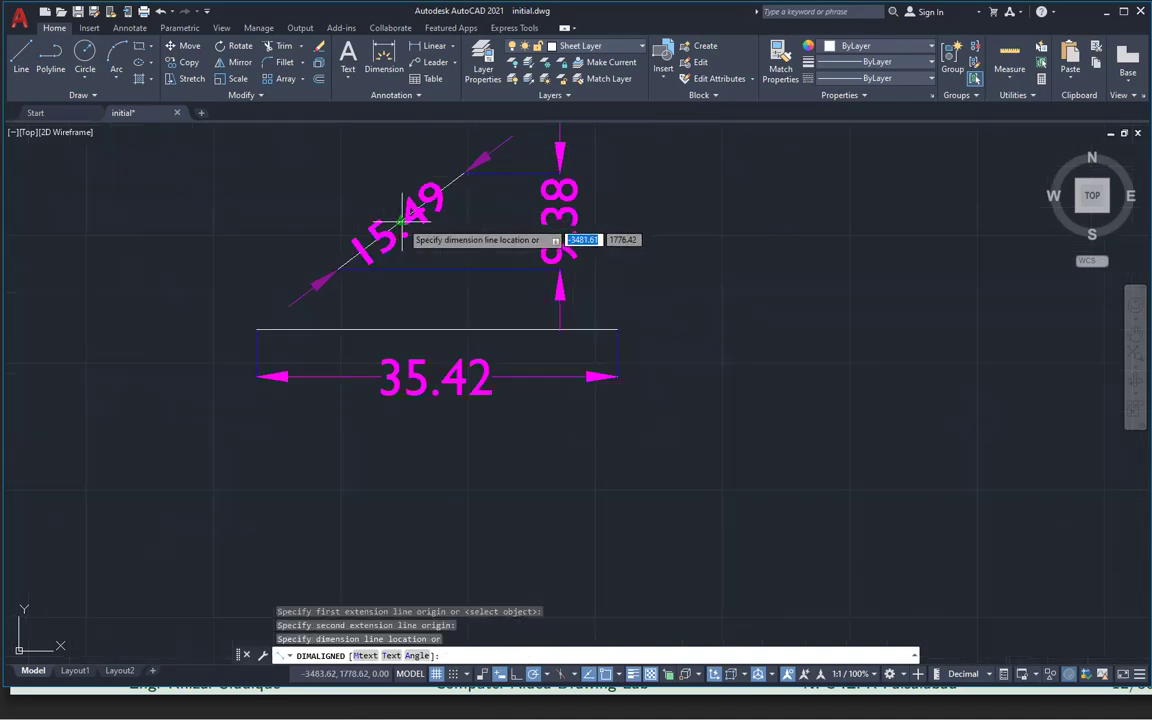
{"action": "scroll", "coordinate": [345, 197], "scroll_direction": "up", "scroll_amount": 3}
{"action": "left_click", "coordinate": [345, 197]}
{"action": "scroll", "coordinate": [424, 231], "scroll_direction": "down", "scroll_amount": 4}
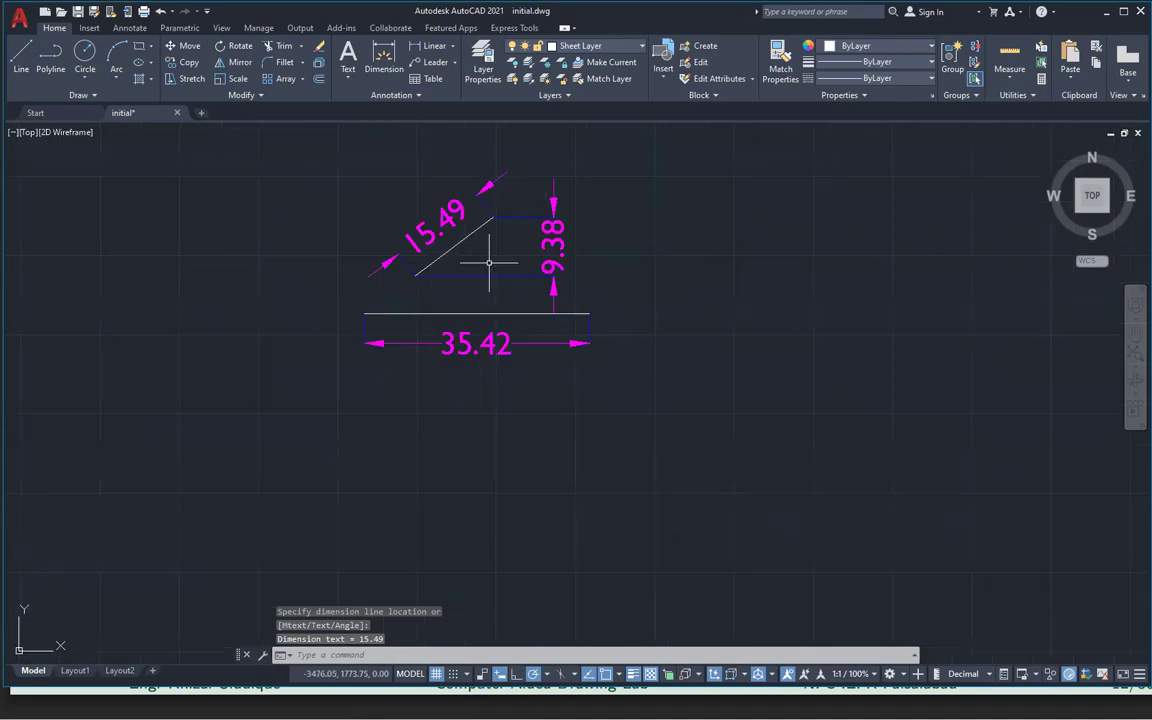
{"action": "key", "text": "alt"}
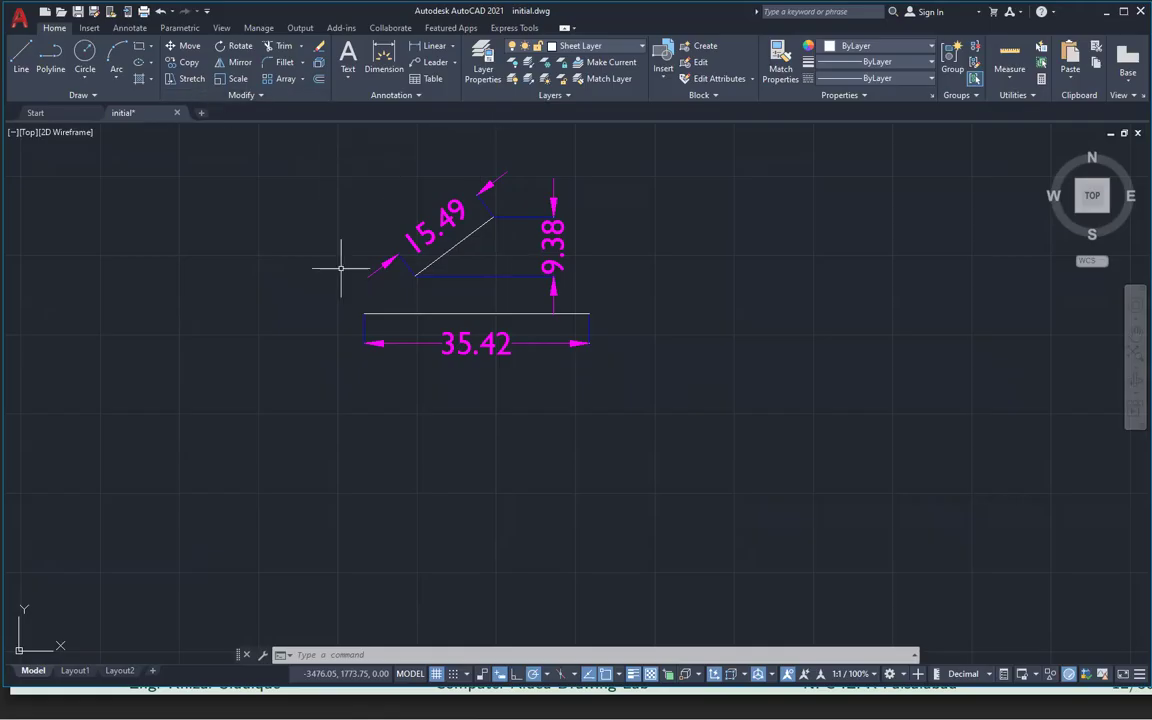
{"action": "scroll", "coordinate": [338, 266], "scroll_direction": "down", "scroll_amount": 4}
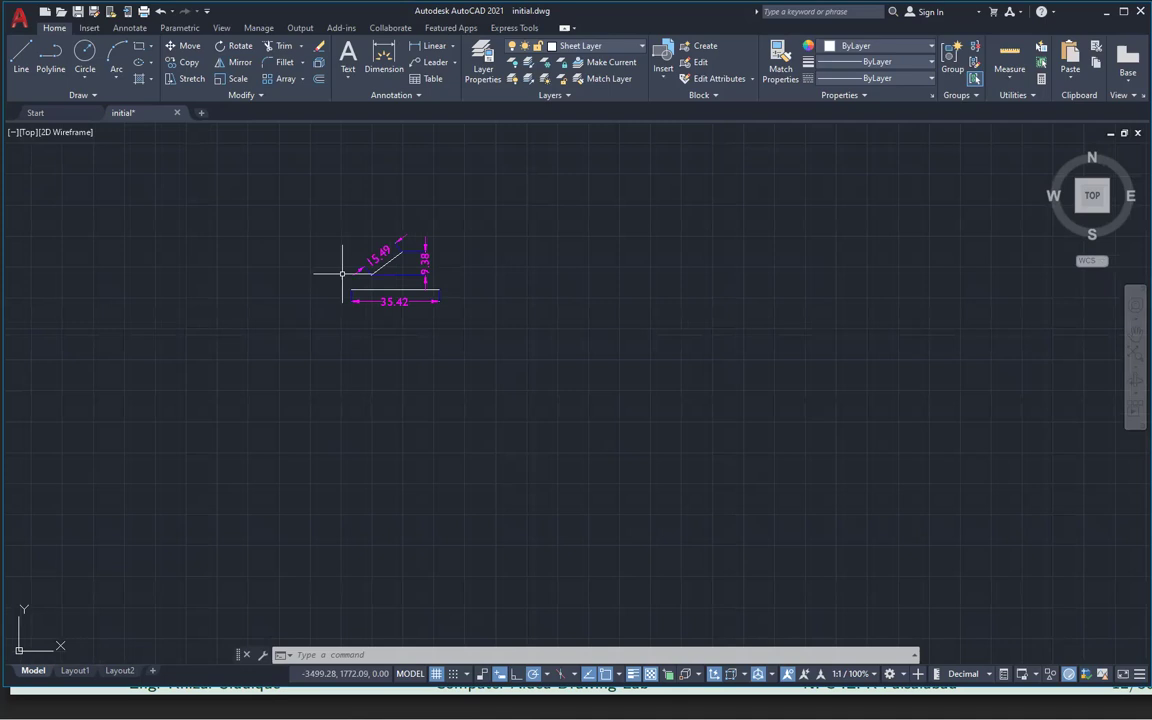
Start the PLOT command for the dimensioned drawing and look through the available printers and plotters
{"action": "scroll", "coordinate": [342, 273], "scroll_direction": "up", "scroll_amount": 6}
{"action": "key", "text": "Return"}
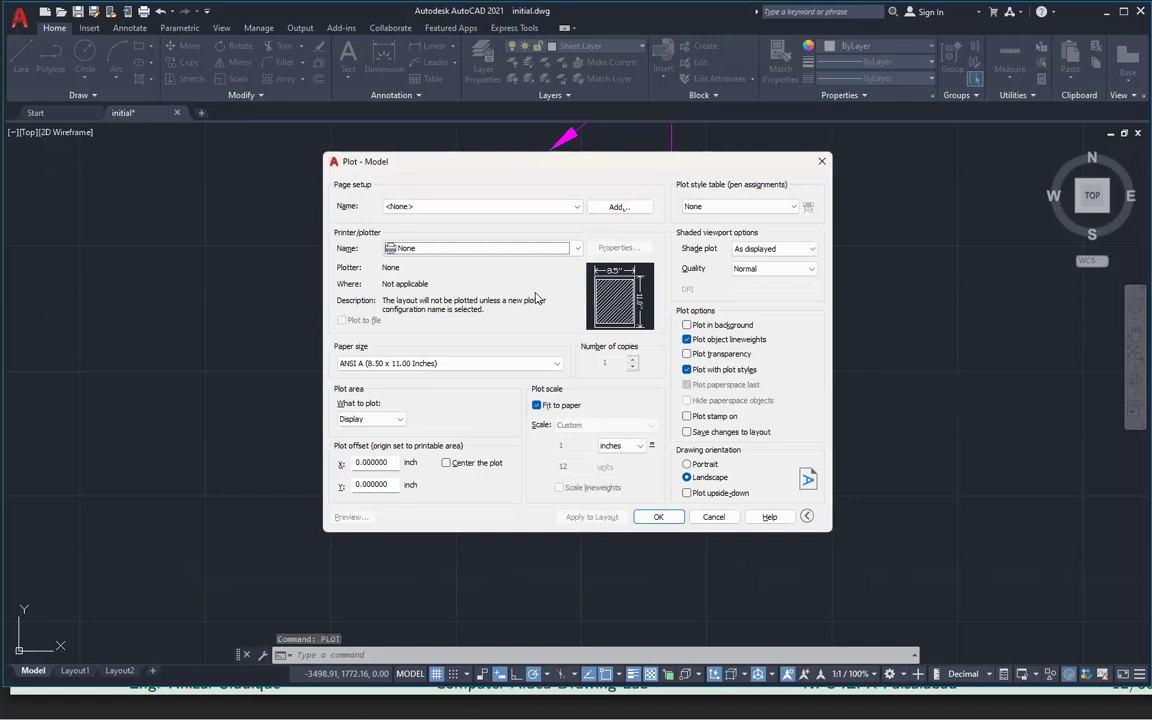
{"action": "left_click", "coordinate": [470, 214]}
{"action": "left_click", "coordinate": [466, 249]}
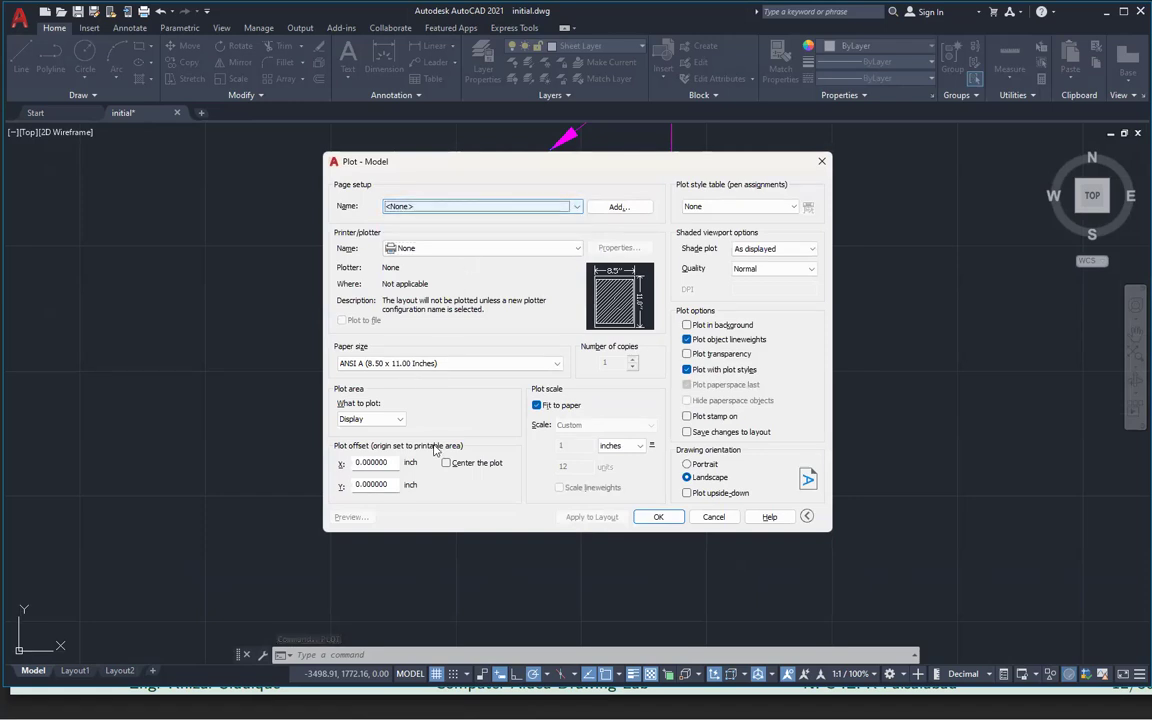
{"action": "key", "text": "alt+Down"}
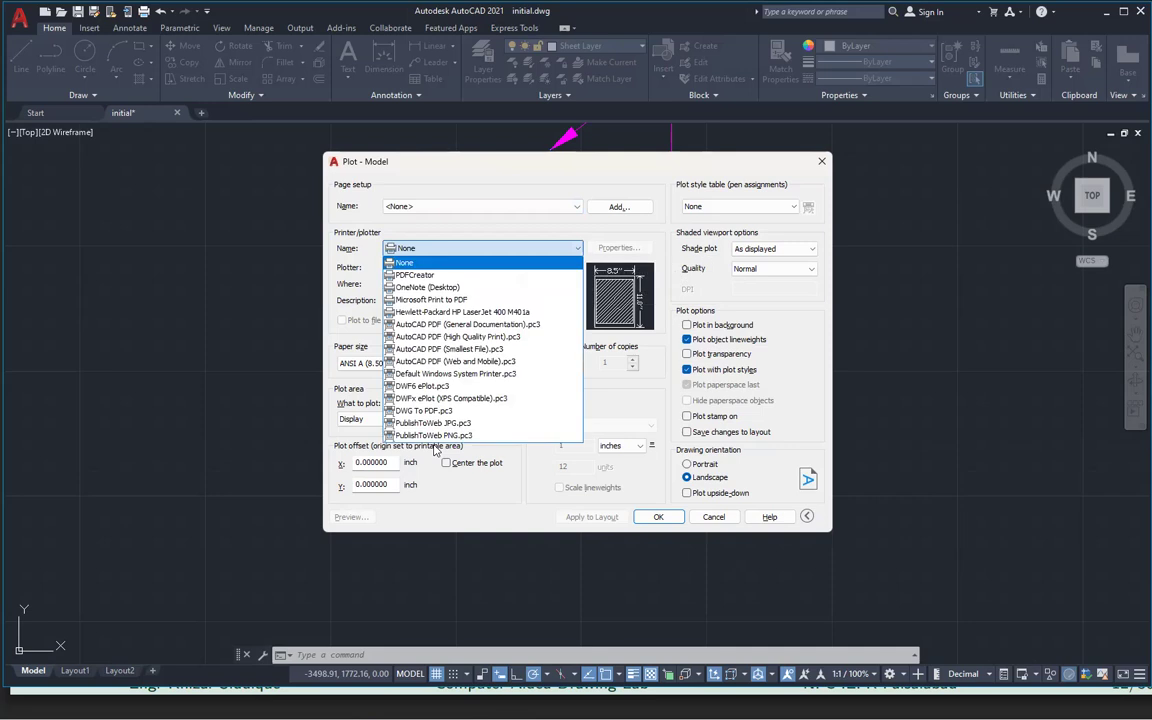
{"action": "left_click", "coordinate": [434, 450]}
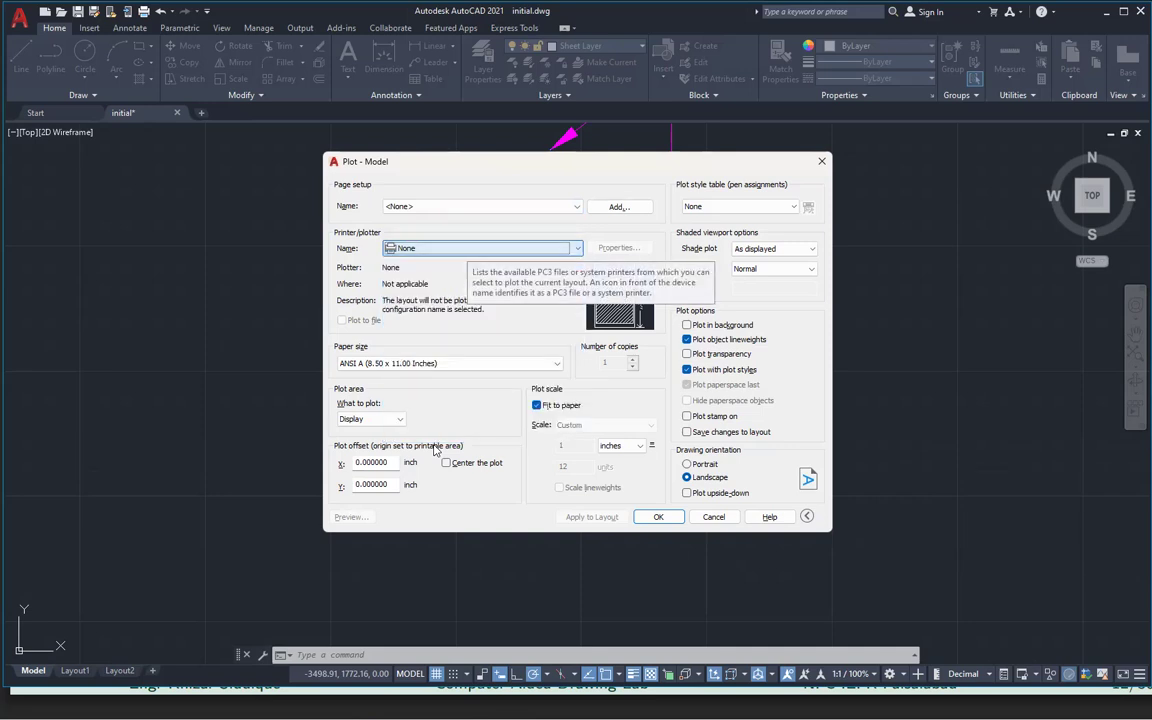
Set the plot's paper size to Letter (8.50 x 11.00 Inches)
{"action": "key", "text": "Tab"}
{"action": "key", "text": "alt+Down"}
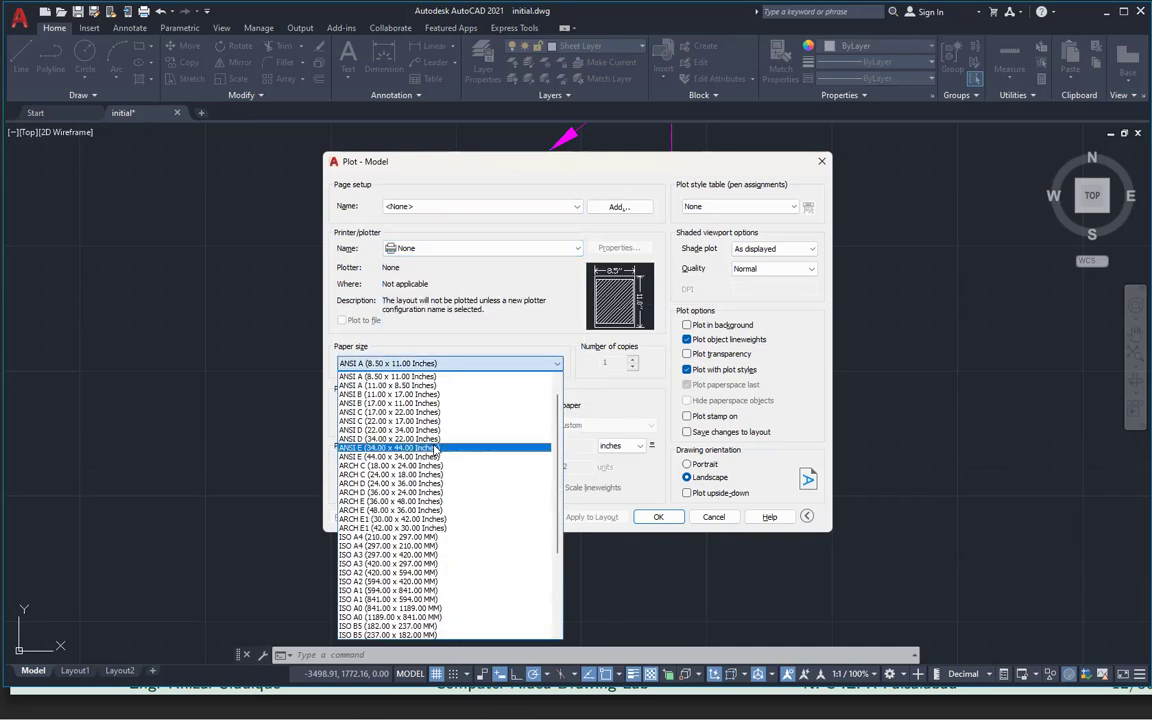
{"action": "scroll", "coordinate": [437, 450], "scroll_direction": "down", "scroll_amount": 3}
{"action": "scroll", "coordinate": [437, 450], "scroll_direction": "up", "scroll_amount": 5}
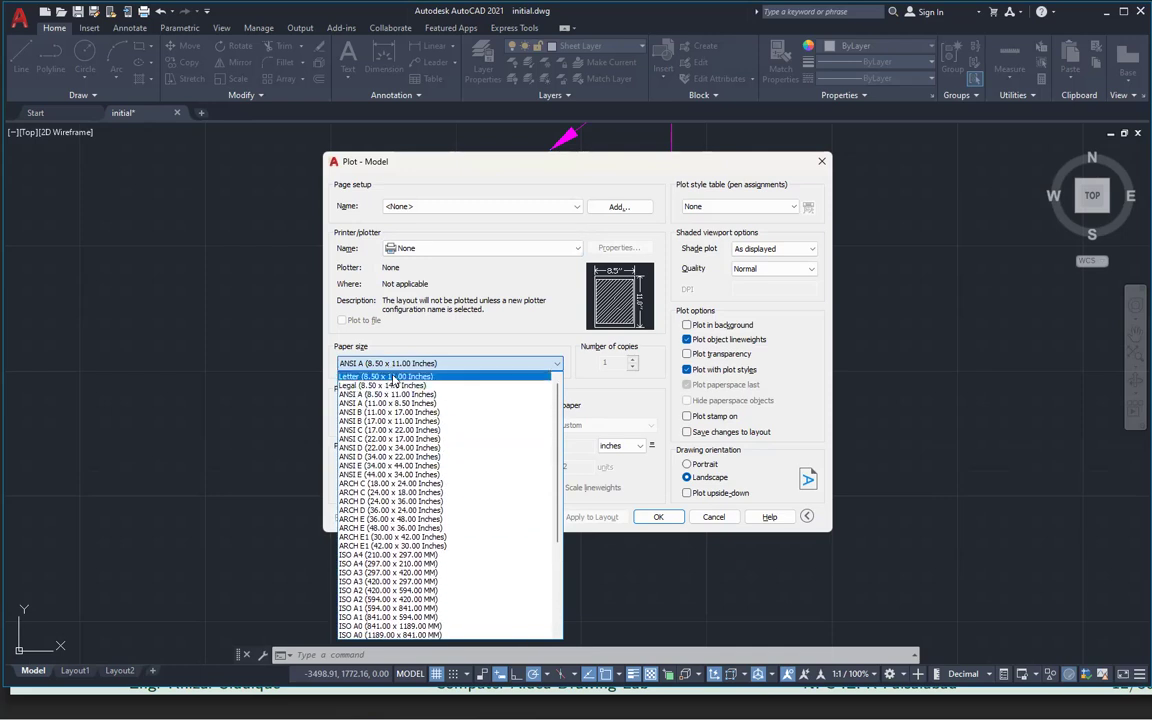
{"action": "left_click", "coordinate": [393, 378]}
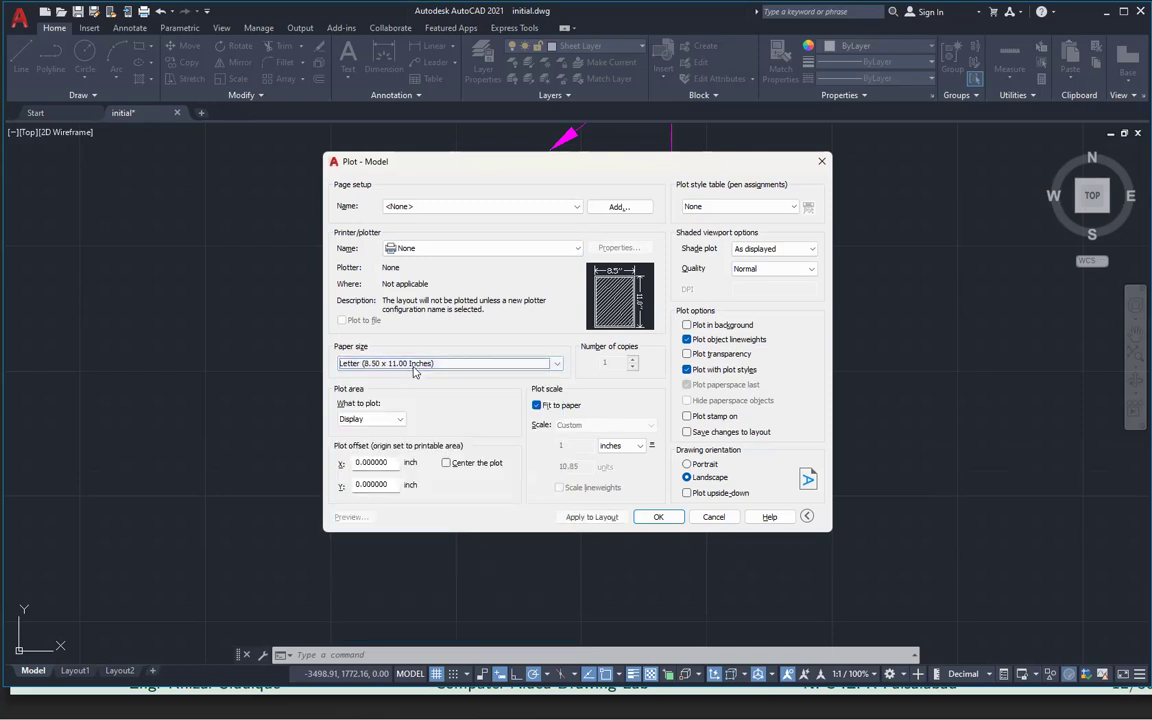
Set the plot area to Window and define a window enclosing both lines and their three dimensions
{"action": "left_click", "coordinate": [367, 420]}
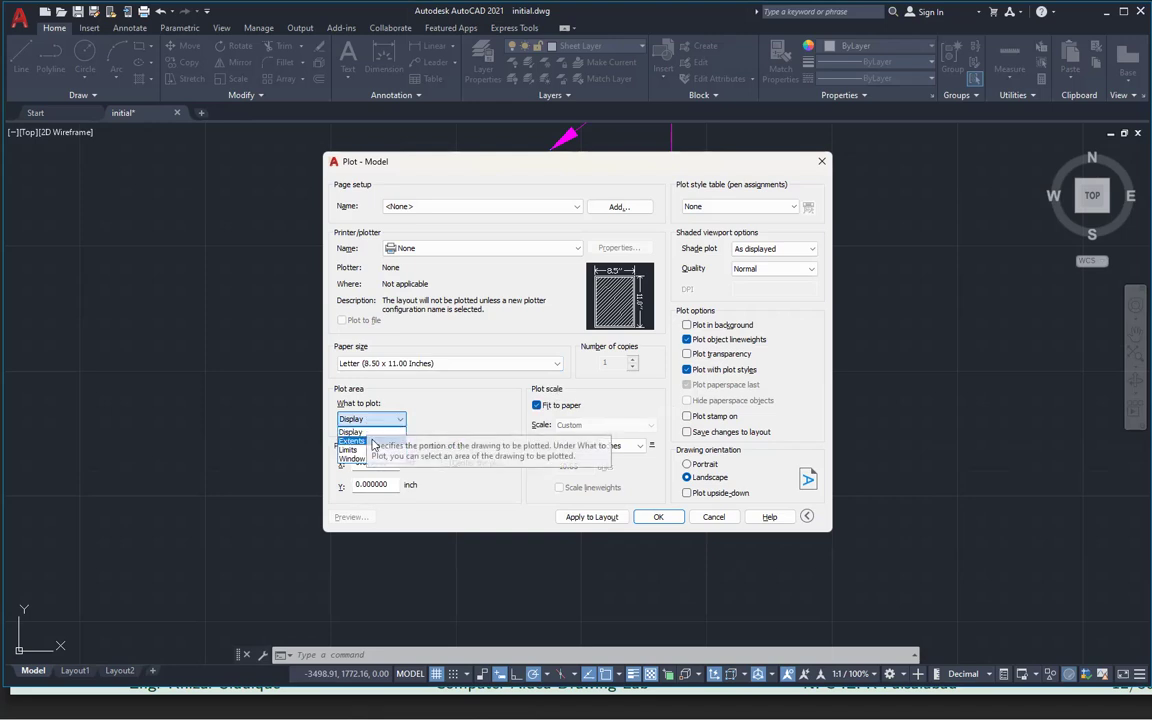
{"action": "left_click", "coordinate": [380, 412]}
{"action": "left_click", "coordinate": [380, 417]}
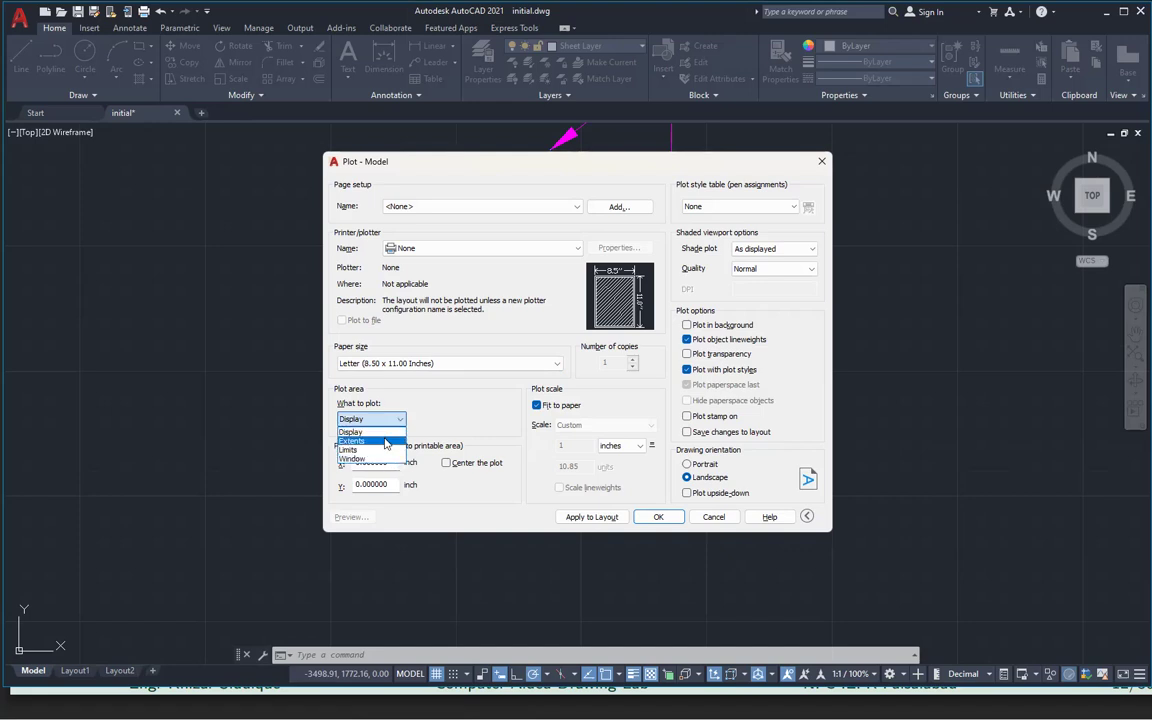
{"action": "left_click", "coordinate": [385, 458]}
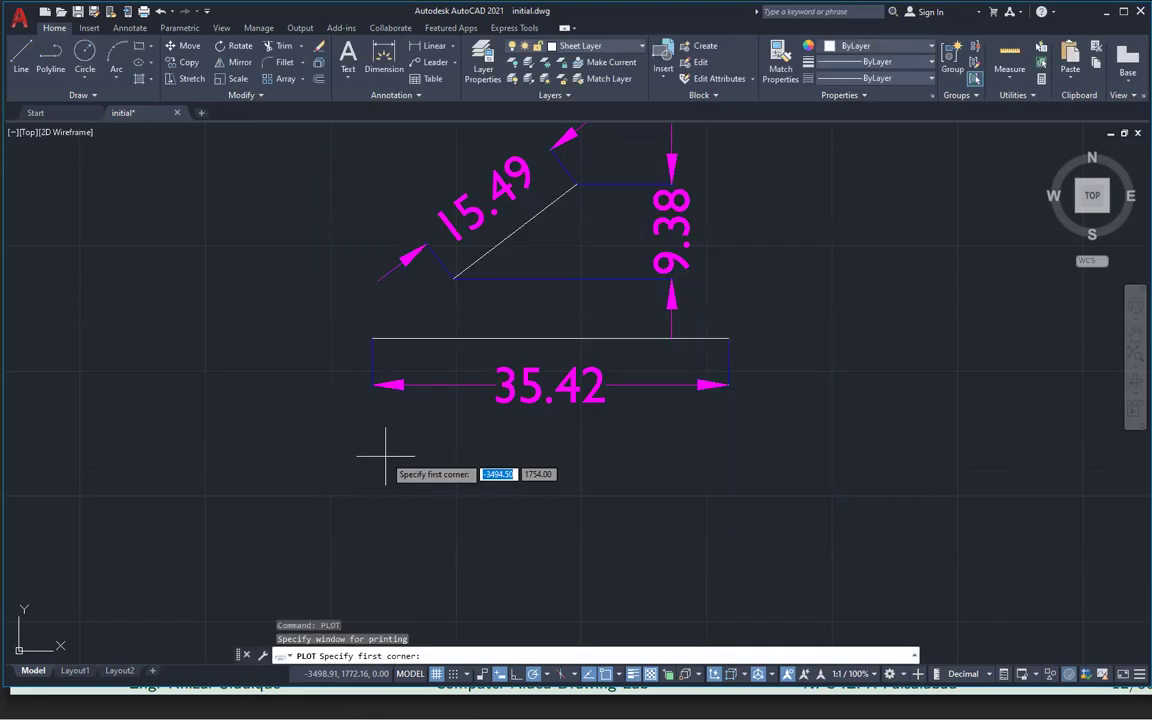
{"action": "scroll", "coordinate": [390, 442], "scroll_direction": "down", "scroll_amount": 2}
{"action": "left_click", "coordinate": [250, 489]}
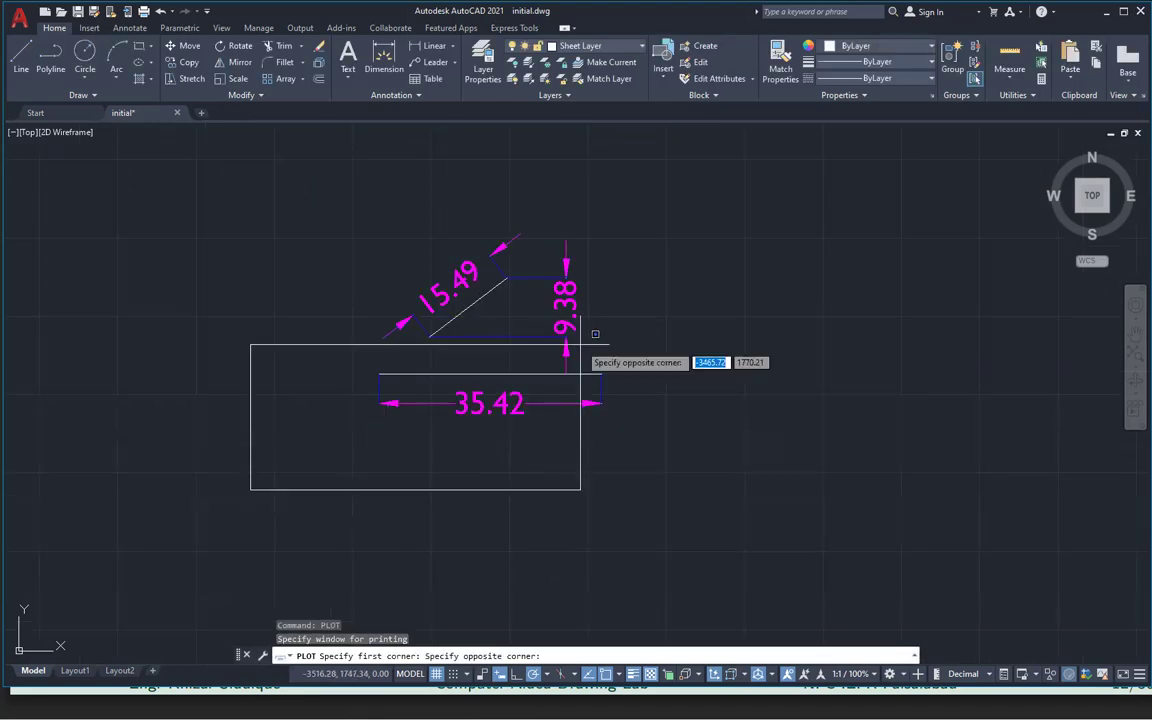
{"action": "left_click", "coordinate": [698, 162]}
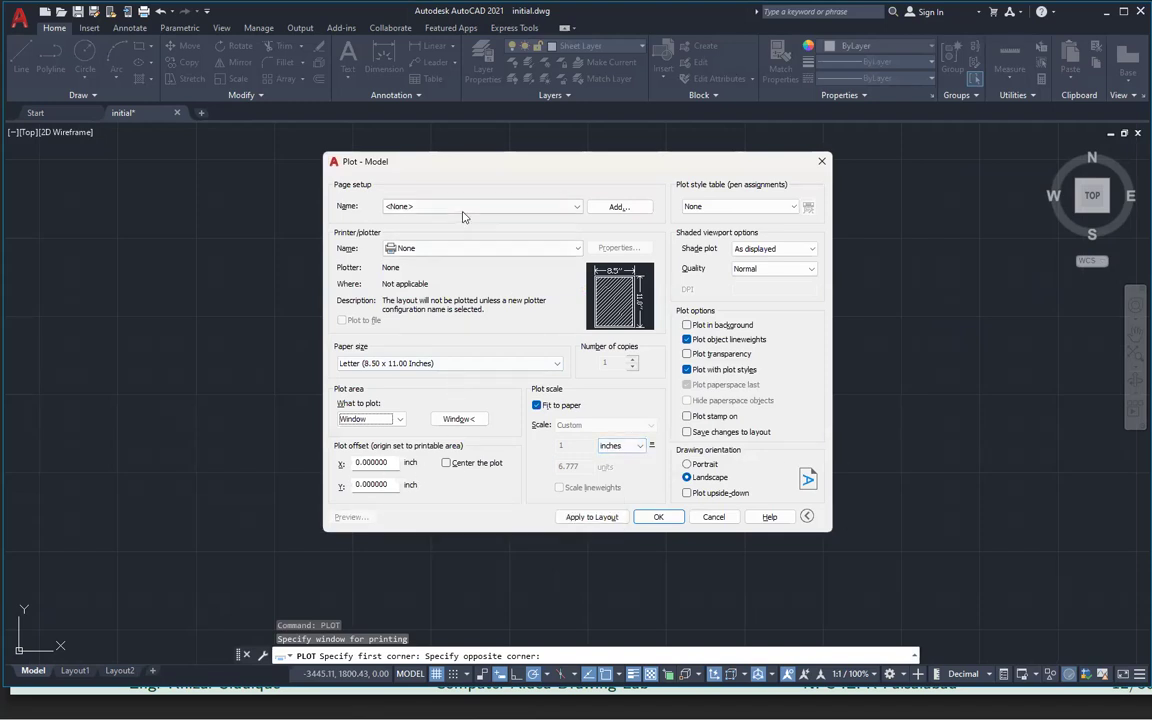
Plot the window with Microsoft Print to PDF and save the output on the Desktop as plot
{"action": "left_click", "coordinate": [477, 250]}
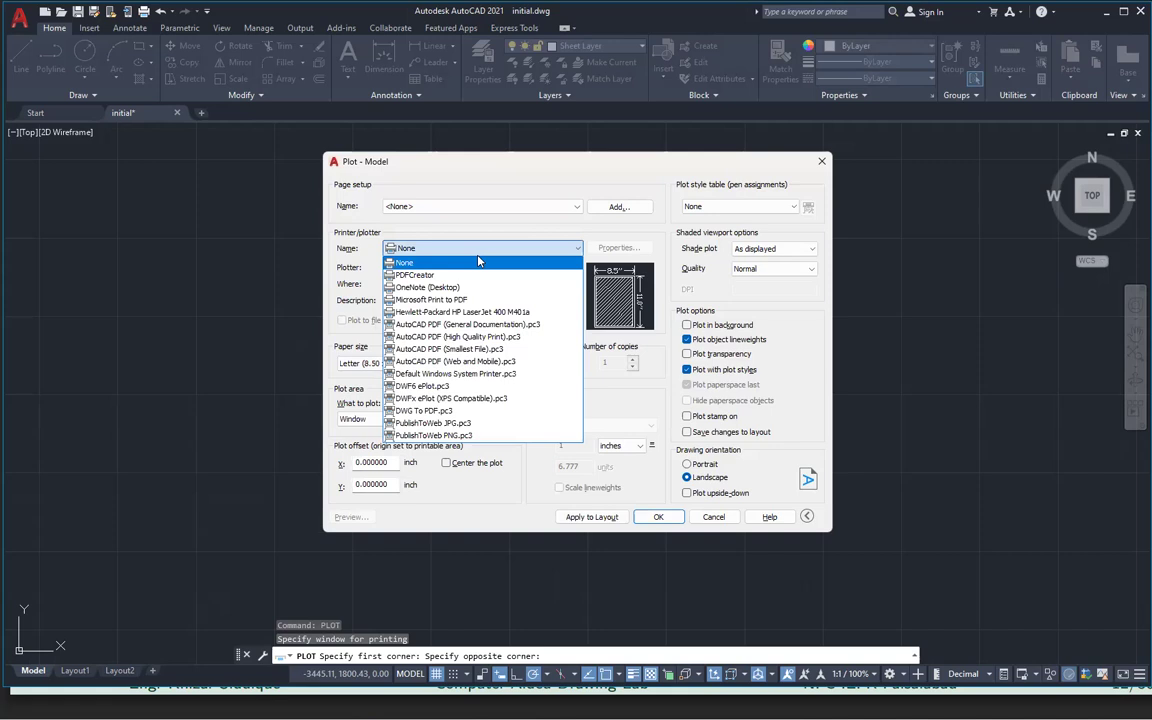
{"action": "left_click", "coordinate": [440, 299]}
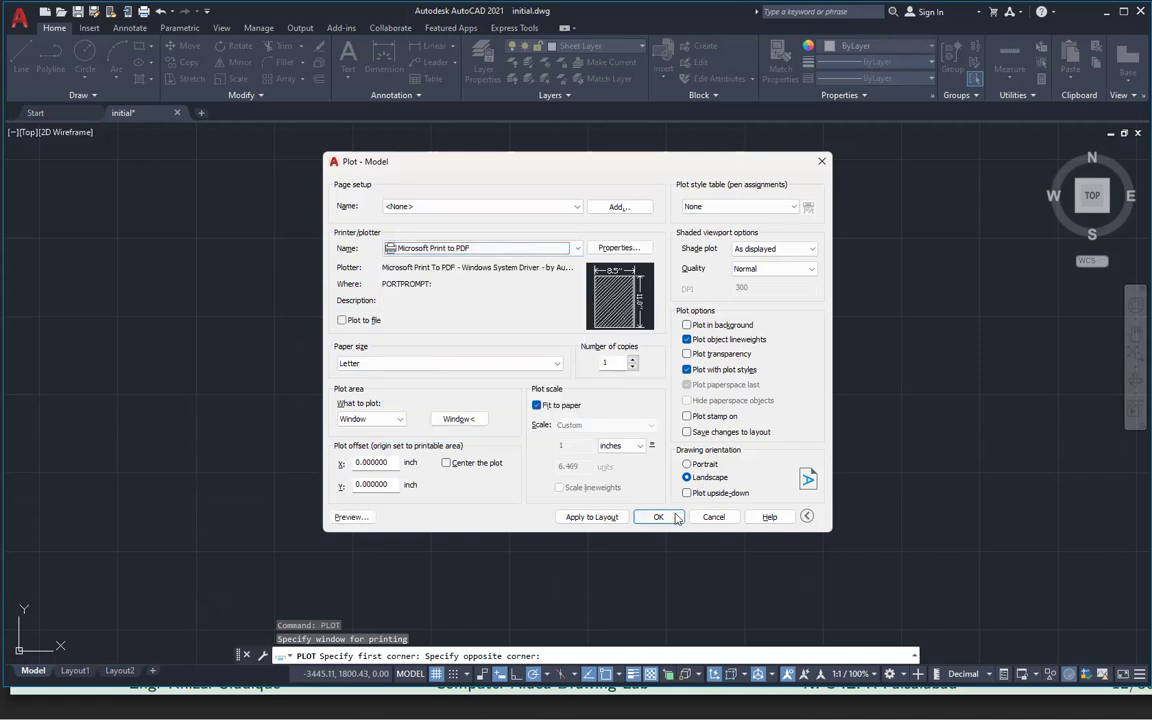
{"action": "left_click", "coordinate": [676, 517]}
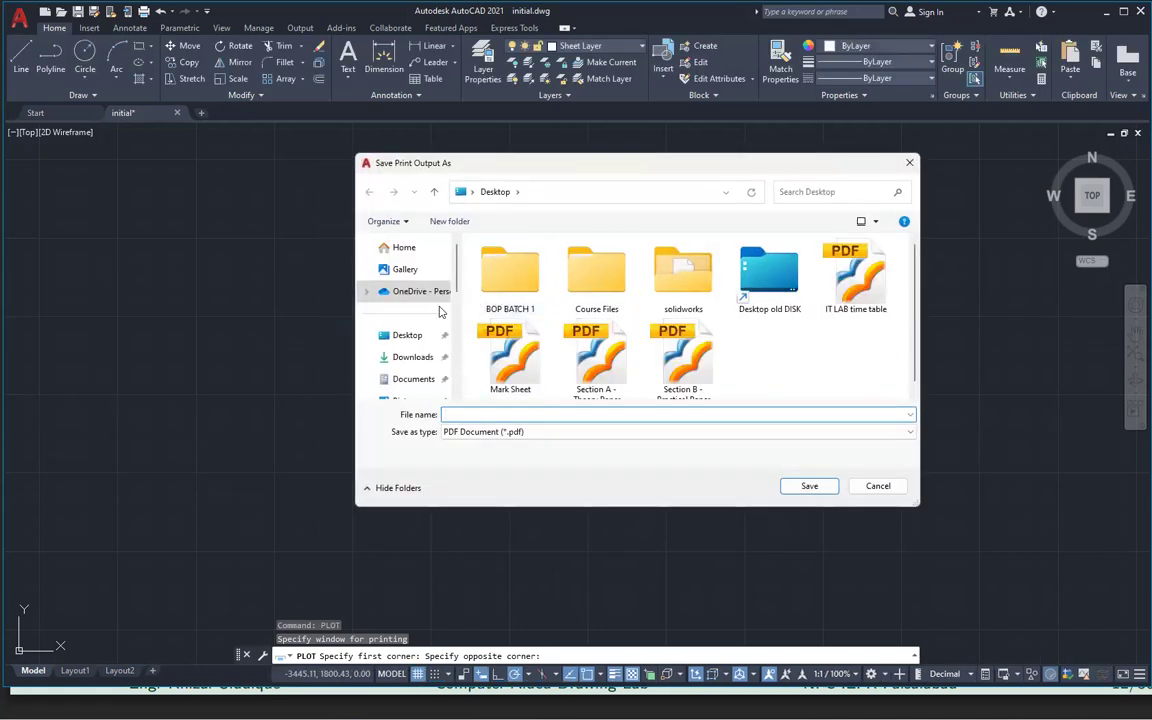
{"action": "left_click", "coordinate": [560, 413]}
{"action": "type", "text": "p"}
{"action": "type", "text": "df"}
{"action": "left_click", "coordinate": [805, 486]}
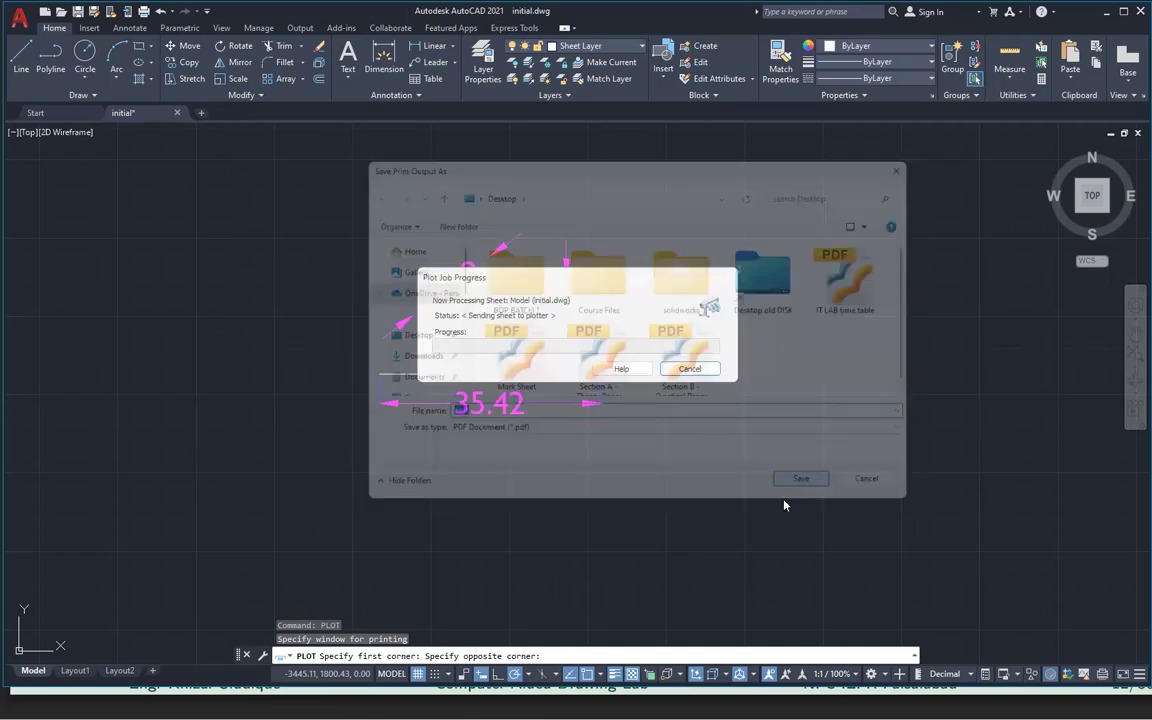
Open the Desktop folder in File Explorer to look for the plotted file
{"action": "key", "text": "super"}
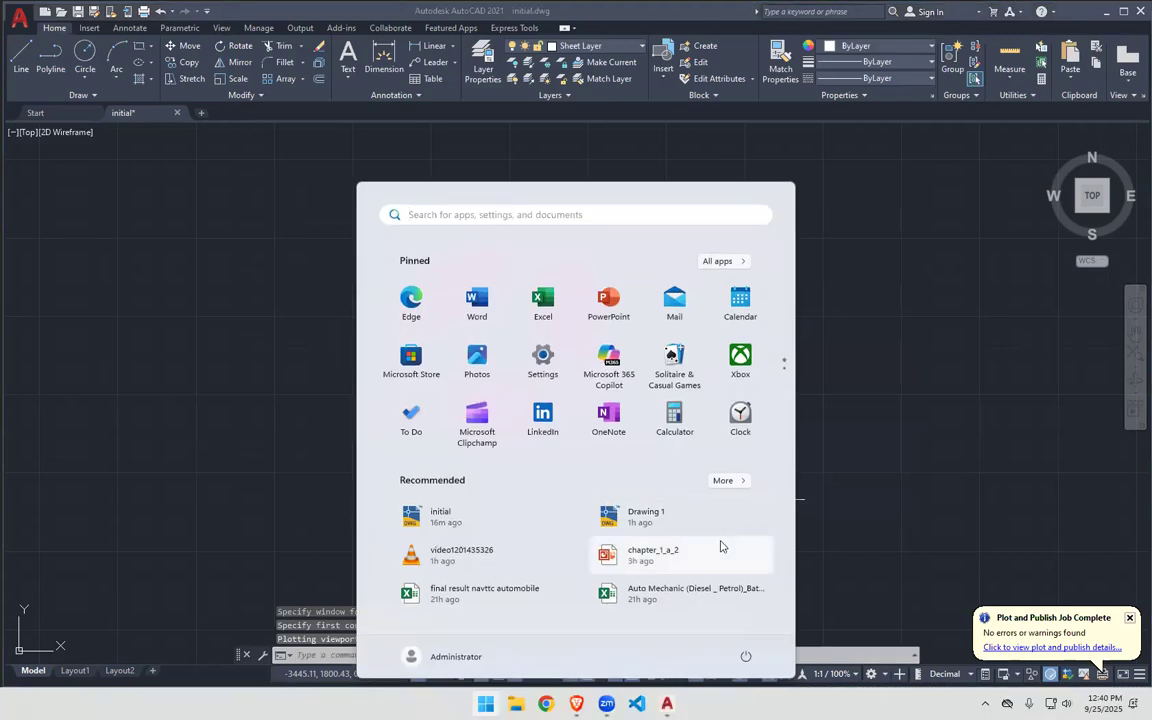
{"action": "key", "text": "super"}
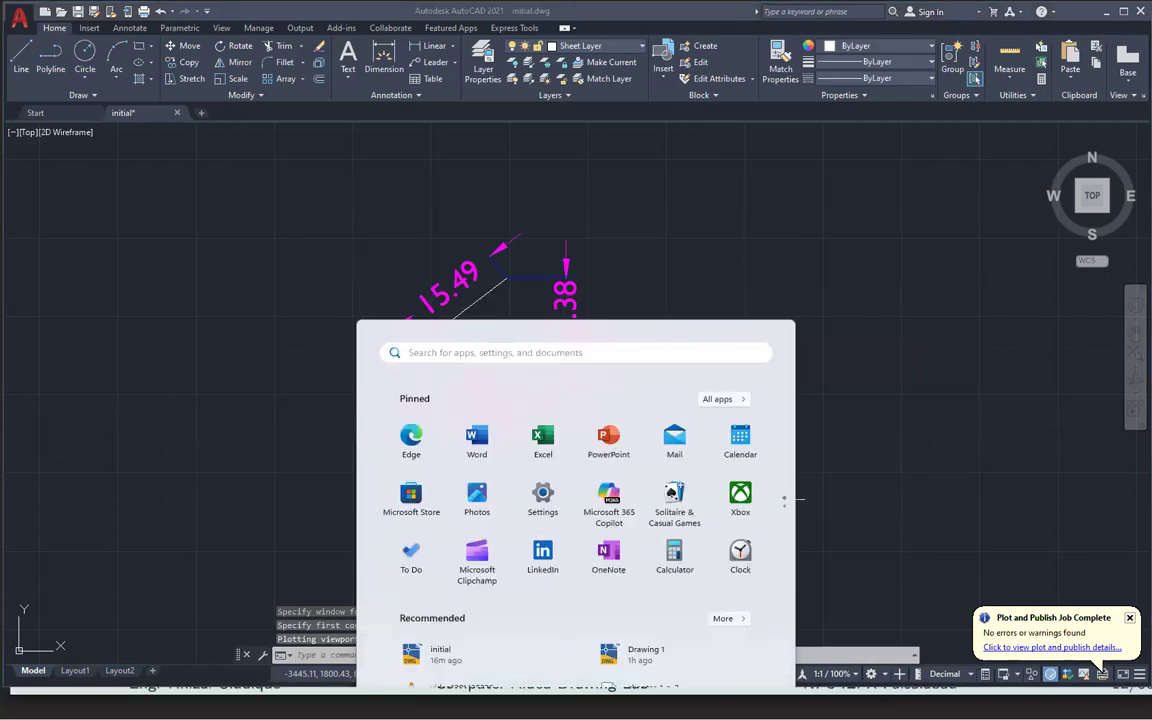
{"action": "key", "text": "super+e"}
{"action": "left_click", "coordinate": [108, 203]}
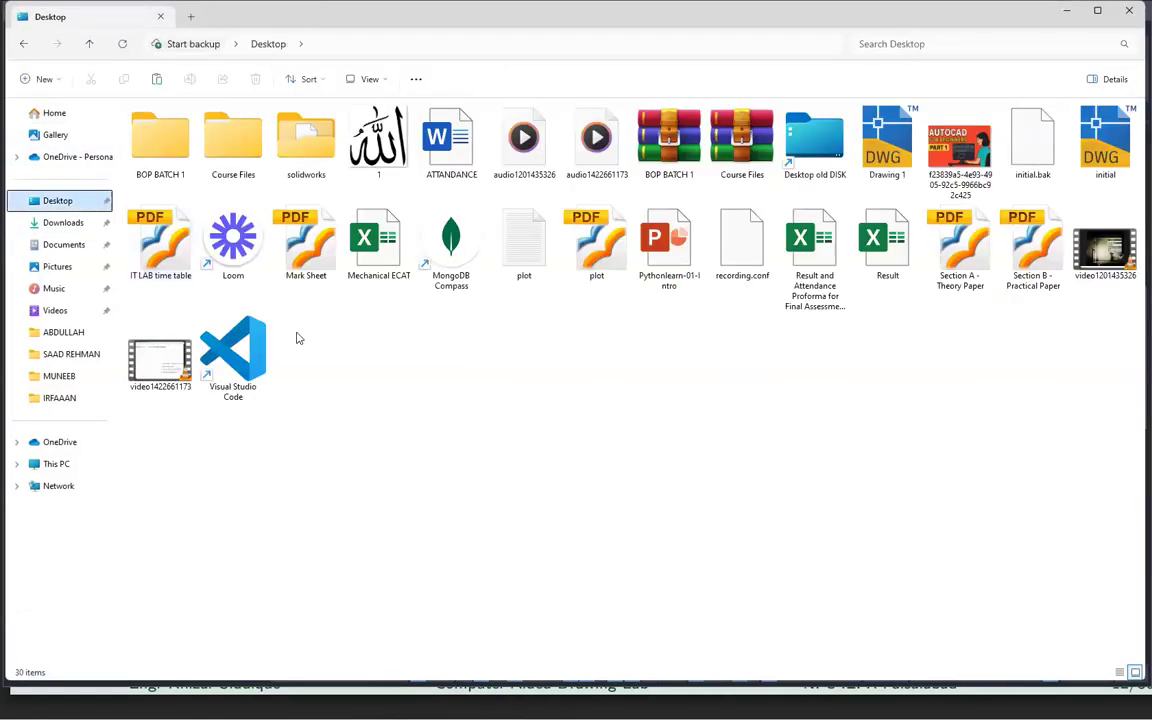
Rename the plot text file on the Desktop as plot.pdf and delete it
{"action": "left_click", "coordinate": [525, 245]}
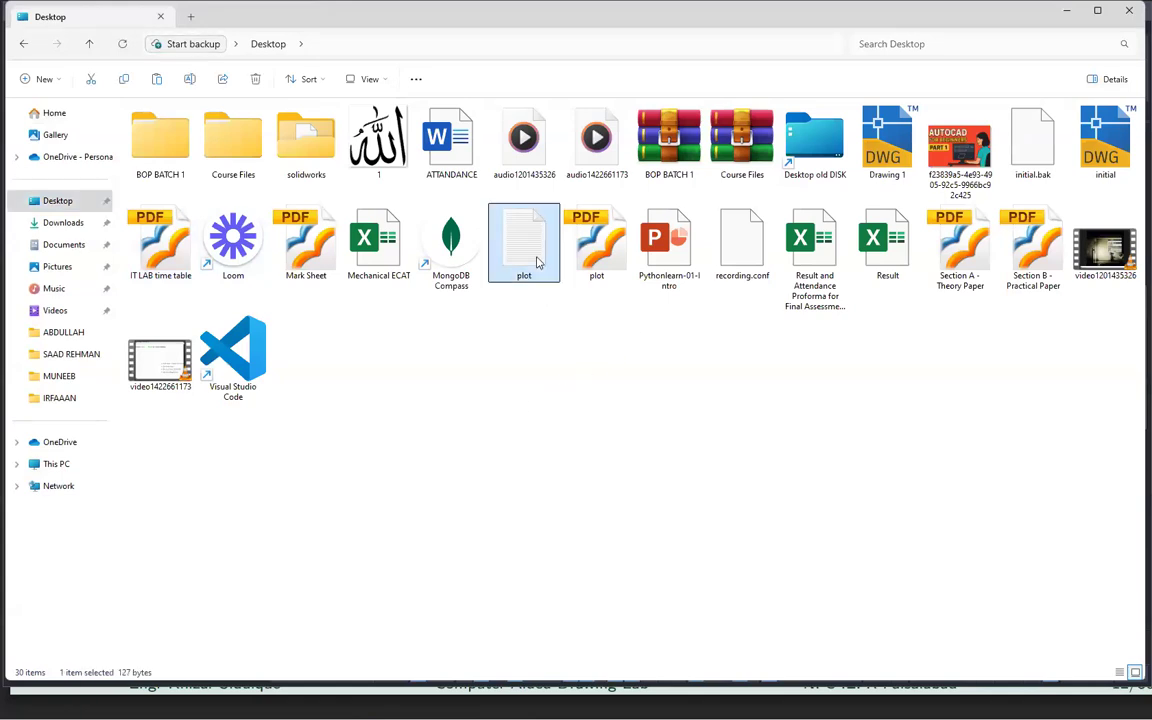
{"action": "right_click", "coordinate": [538, 234]}
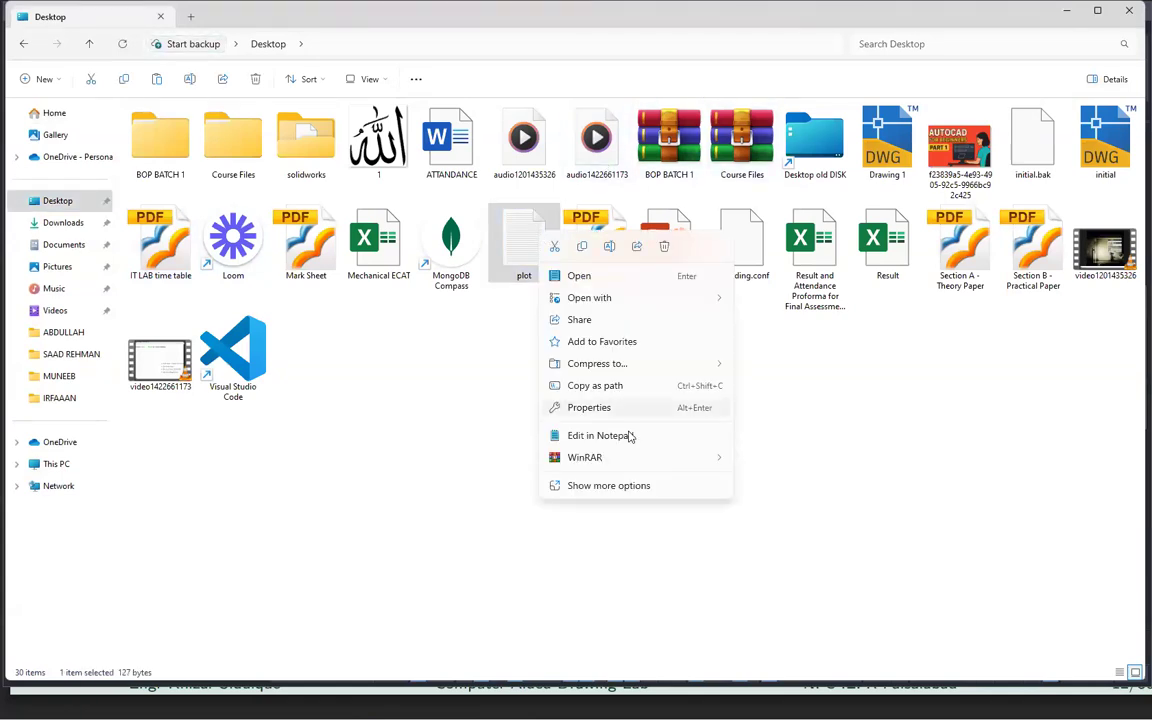
{"action": "left_click", "coordinate": [609, 247]}
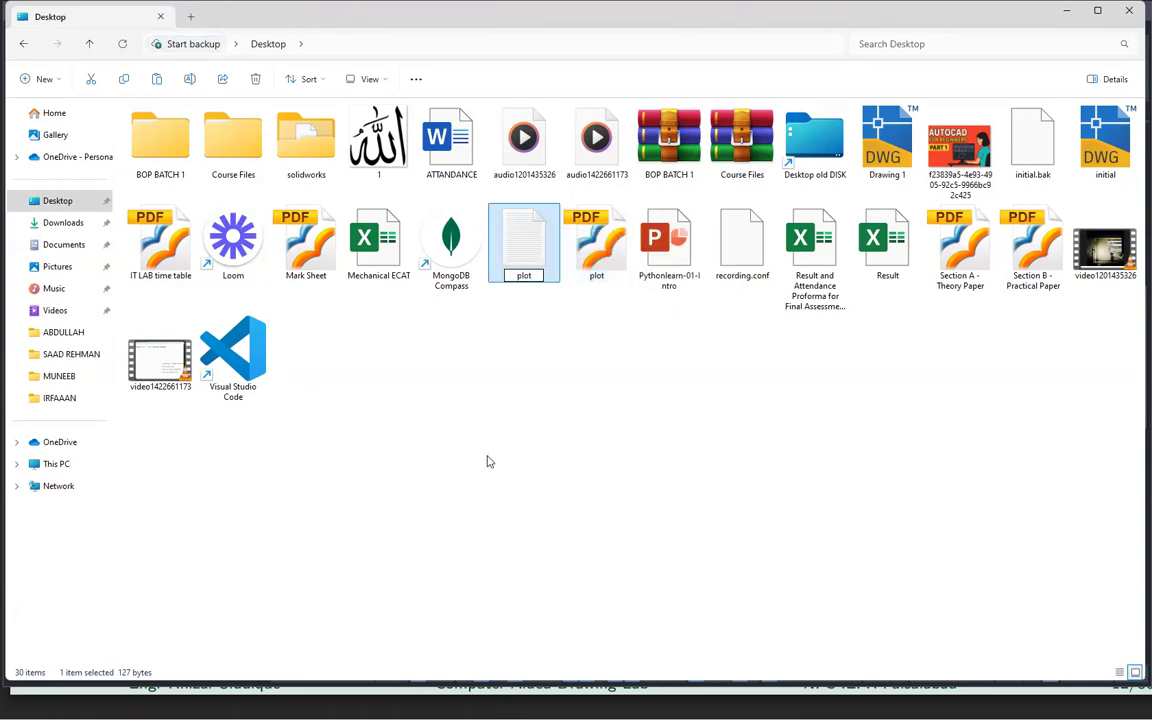
{"action": "key", "text": "Return"}
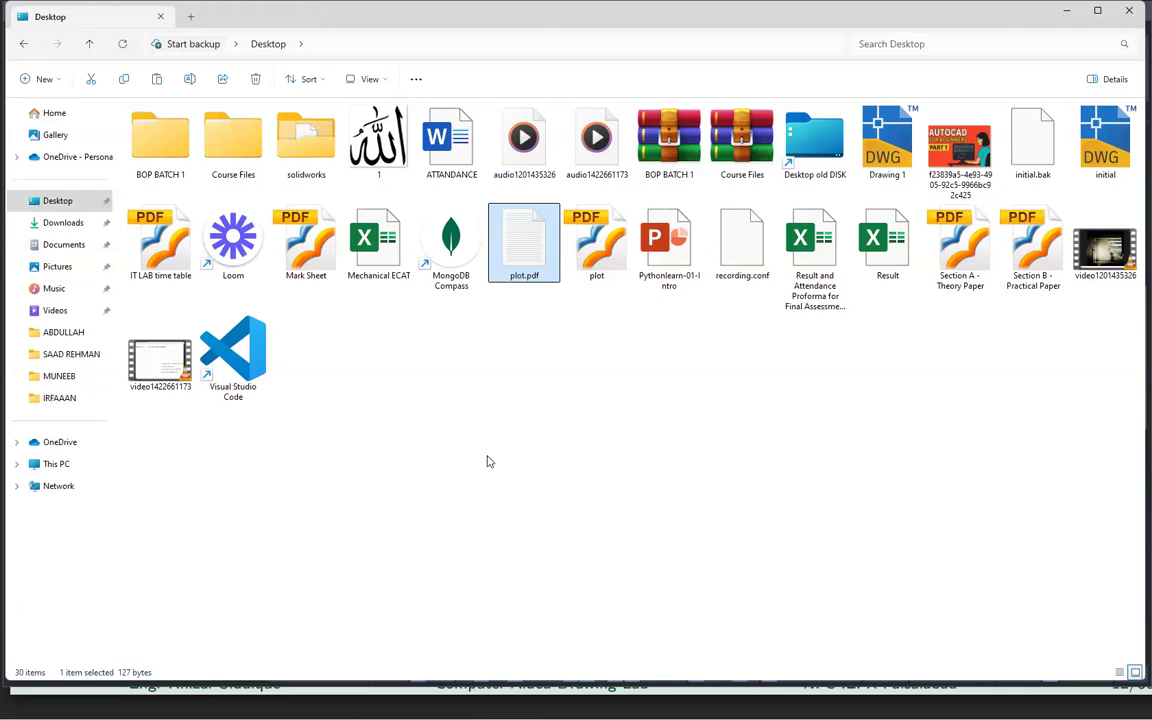
{"action": "key", "text": "Delete"}
Return to AutoCAD and start a new plot whose Window area encloses both lines and all dimensions
{"action": "key", "text": "alt+Tab"}
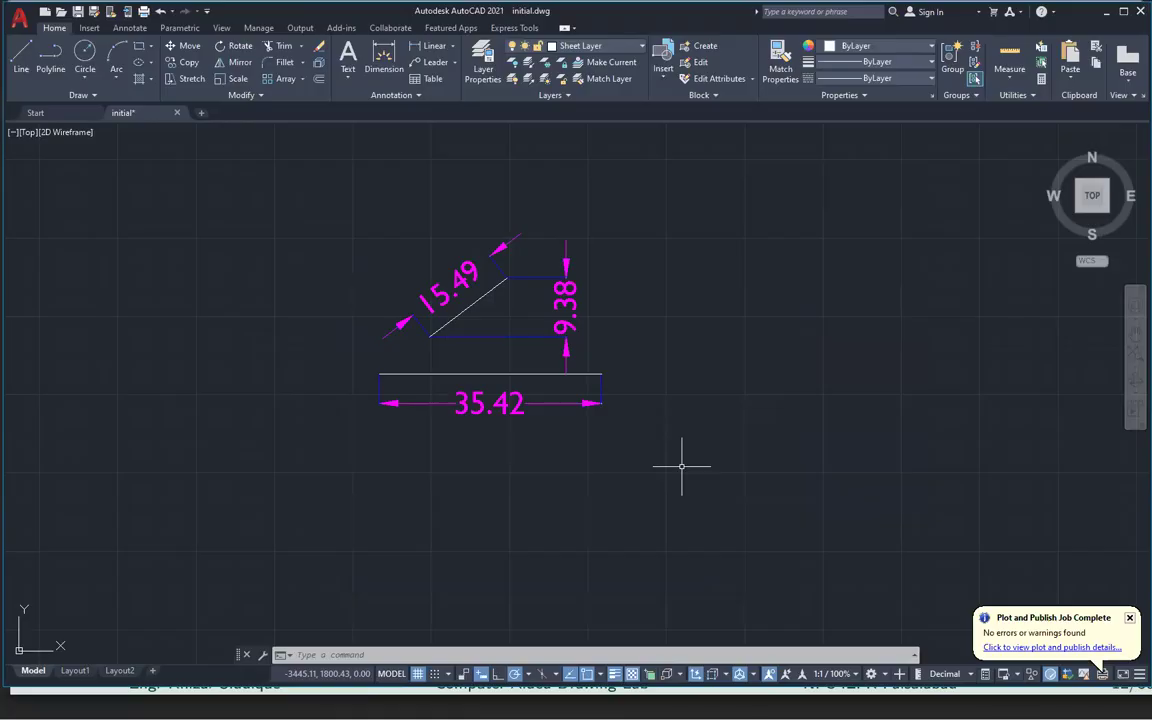
{"action": "key", "text": "ctrl+p"}
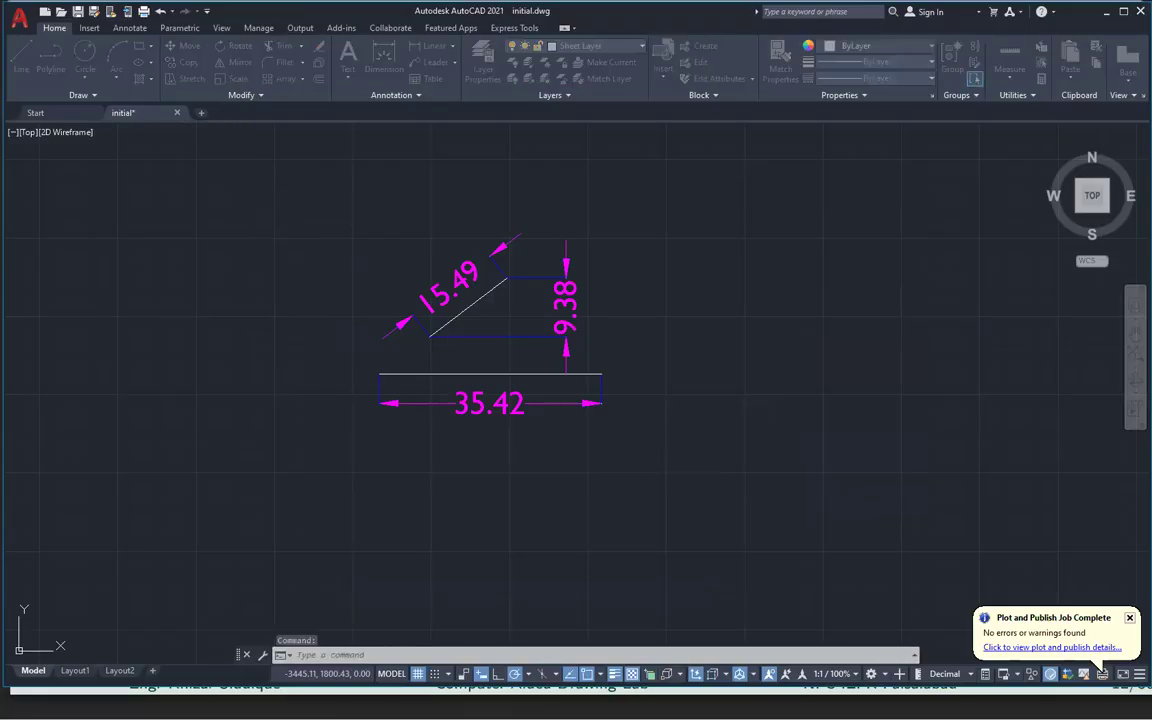
{"action": "left_click", "coordinate": [372, 419]}
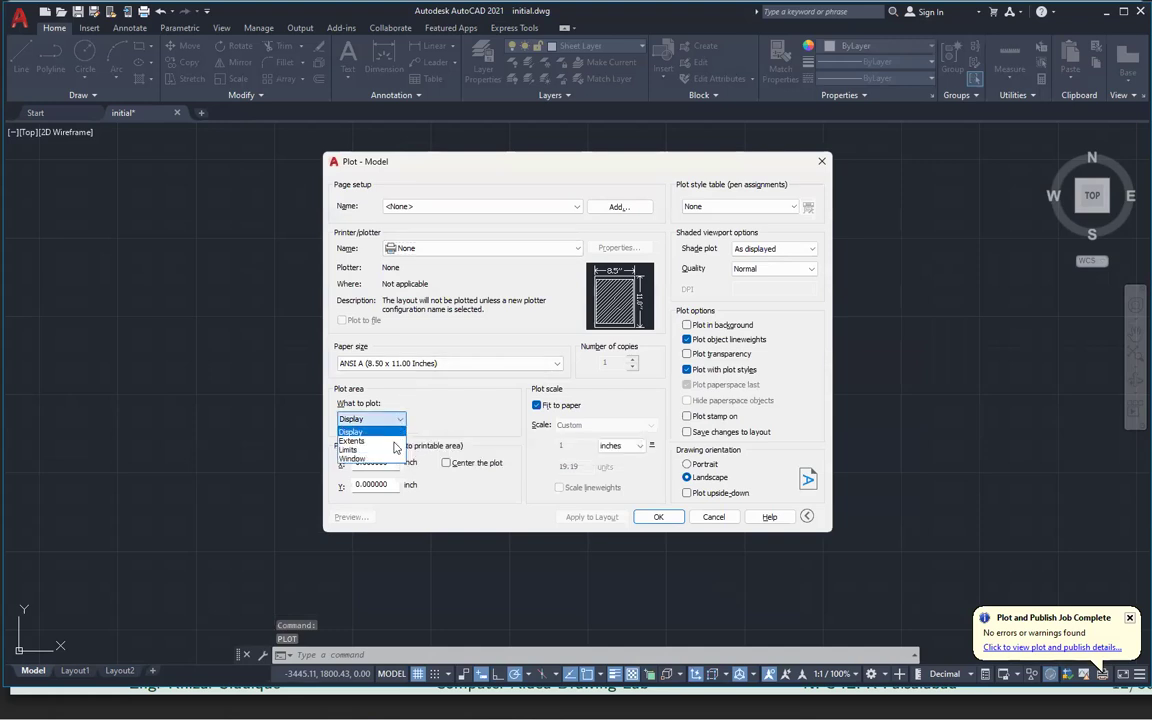
{"action": "left_click", "coordinate": [393, 457]}
{"action": "left_click", "coordinate": [260, 143]}
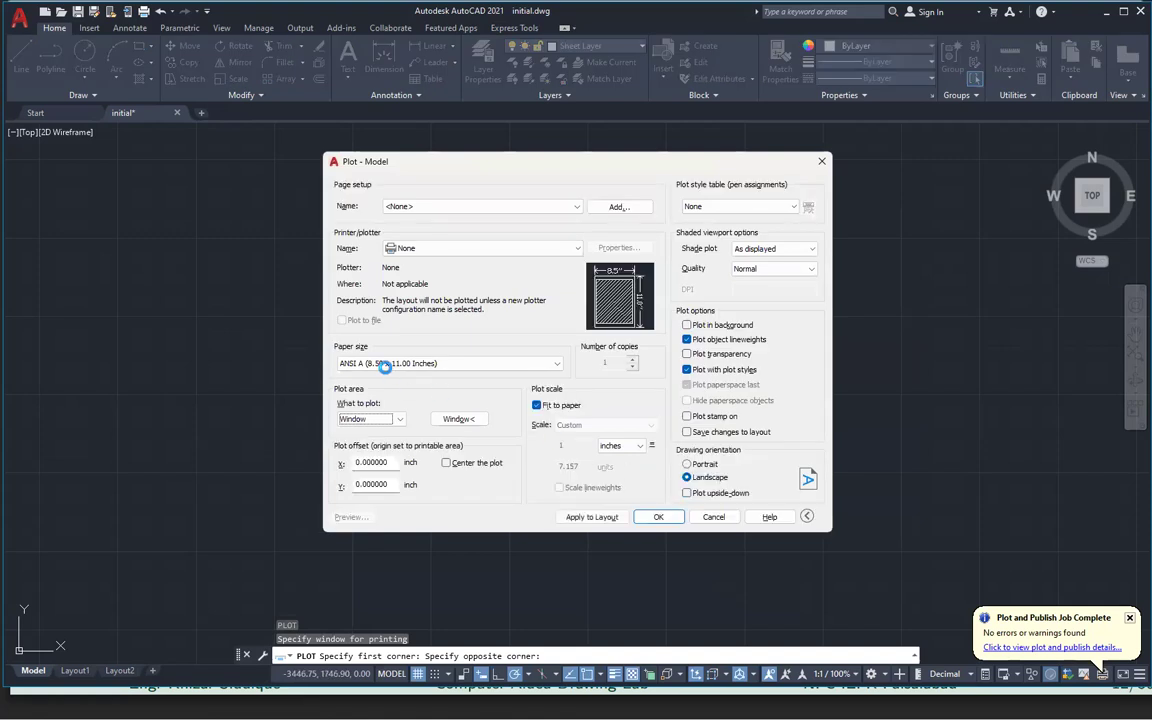
Choose Microsoft Print to PDF as the plotter and preview the plot
{"action": "left_click", "coordinate": [437, 247]}
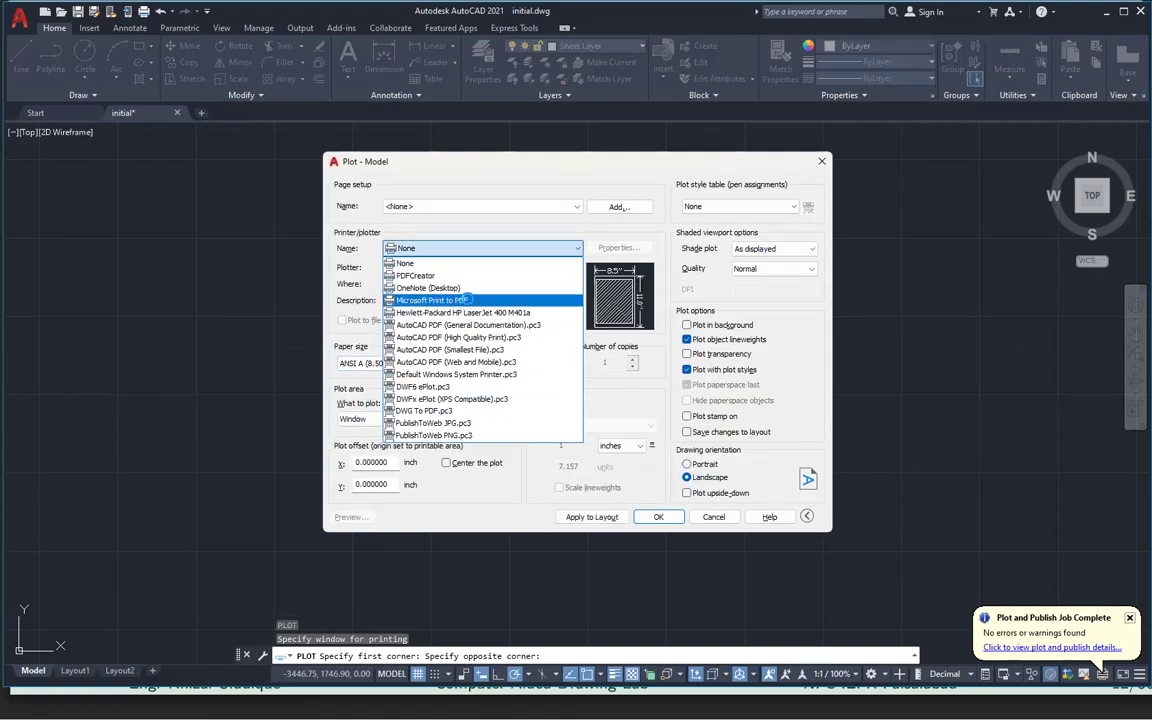
{"action": "left_click", "coordinate": [430, 300]}
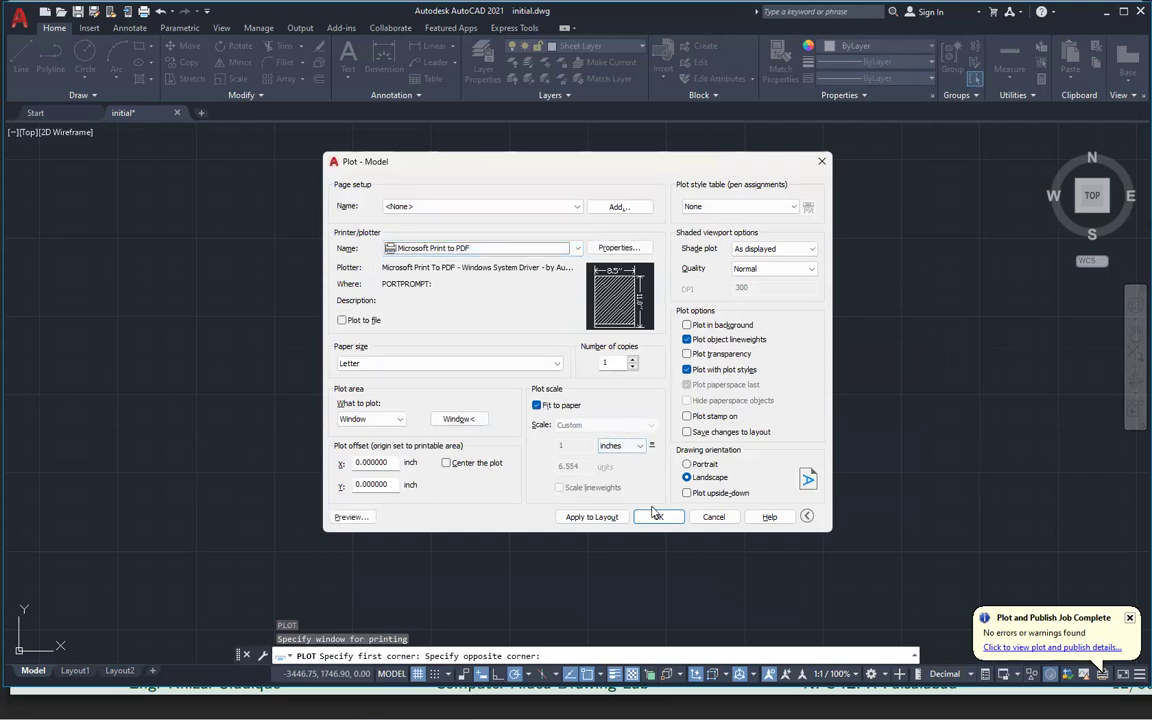
{"action": "left_click", "coordinate": [353, 516]}
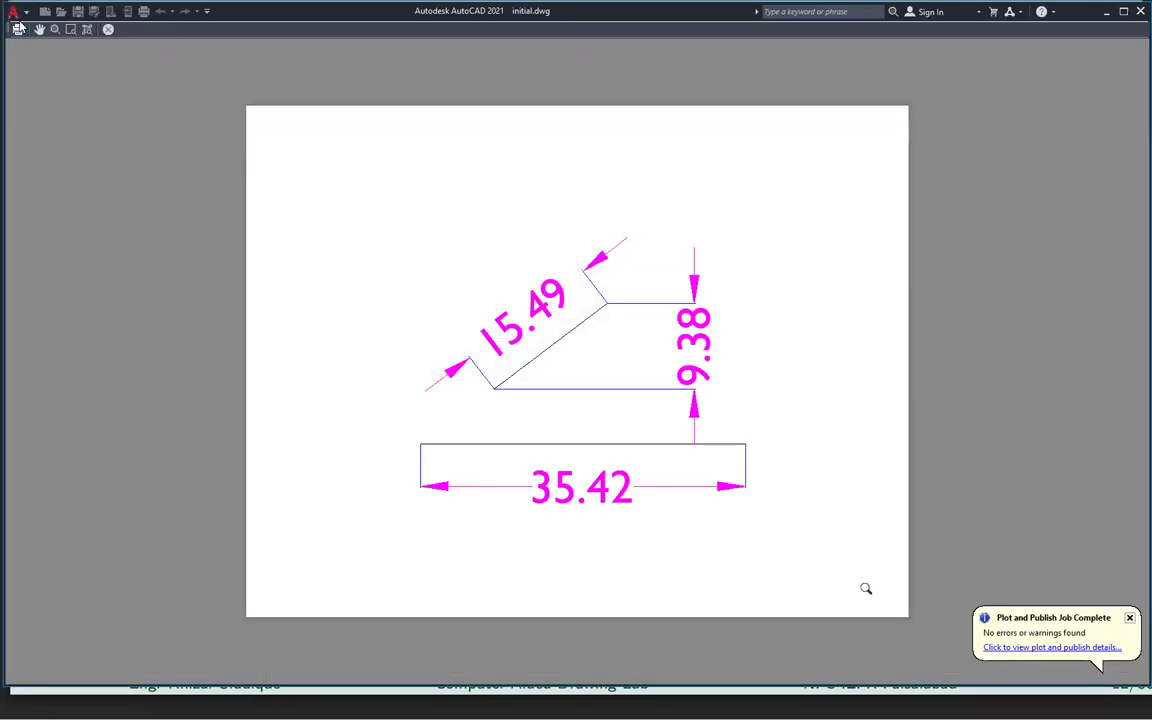
Plot from the preview and save the output on the Desktop as pdf
{"action": "left_click", "coordinate": [20, 29]}
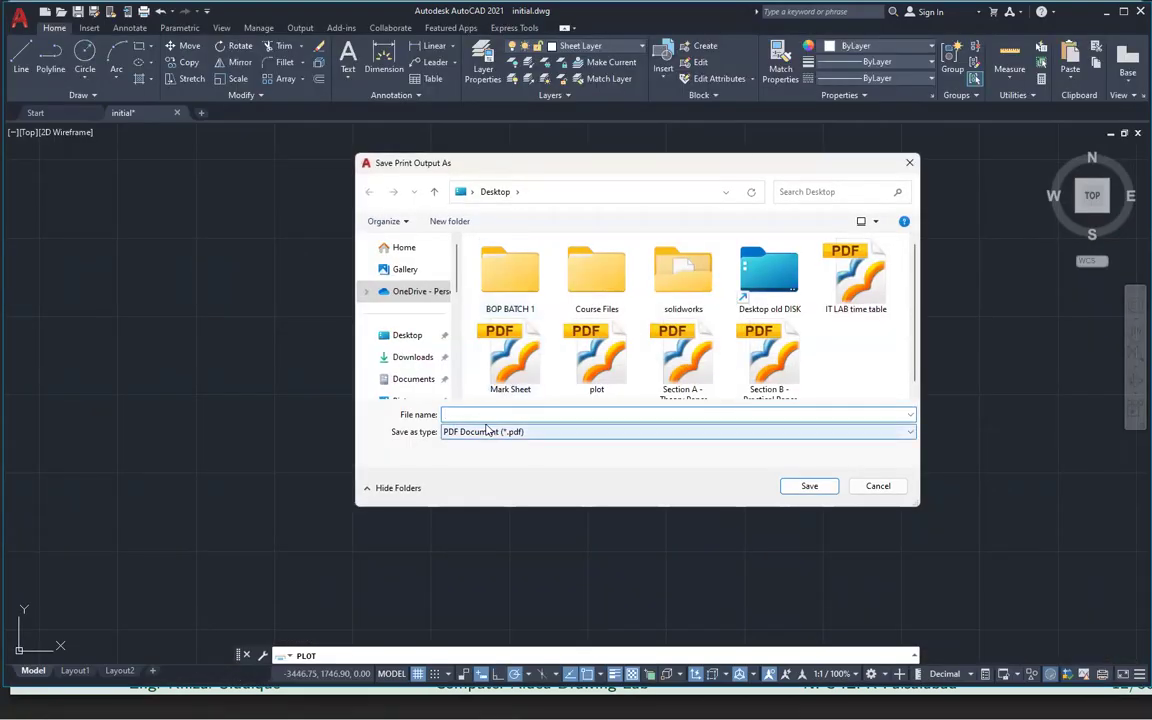
{"action": "left_click", "coordinate": [410, 338]}
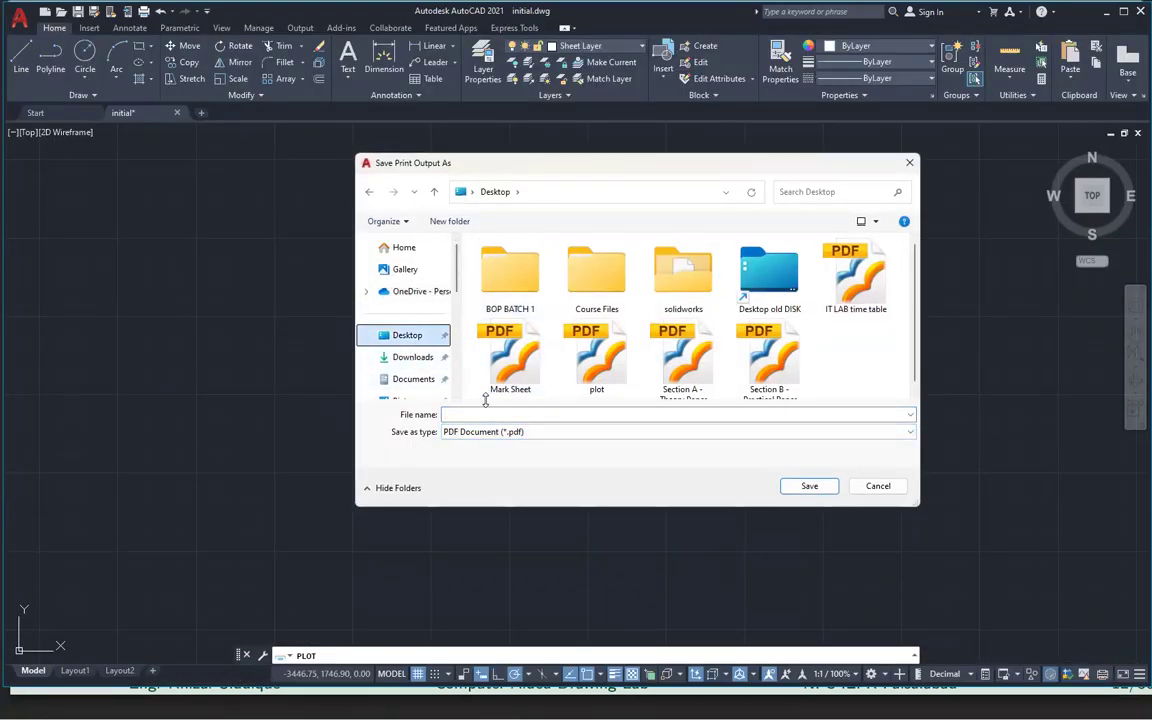
{"action": "left_click", "coordinate": [489, 413]}
{"action": "type", "text": "p"}
{"action": "left_click", "coordinate": [699, 428]}
{"action": "left_click", "coordinate": [801, 487]}
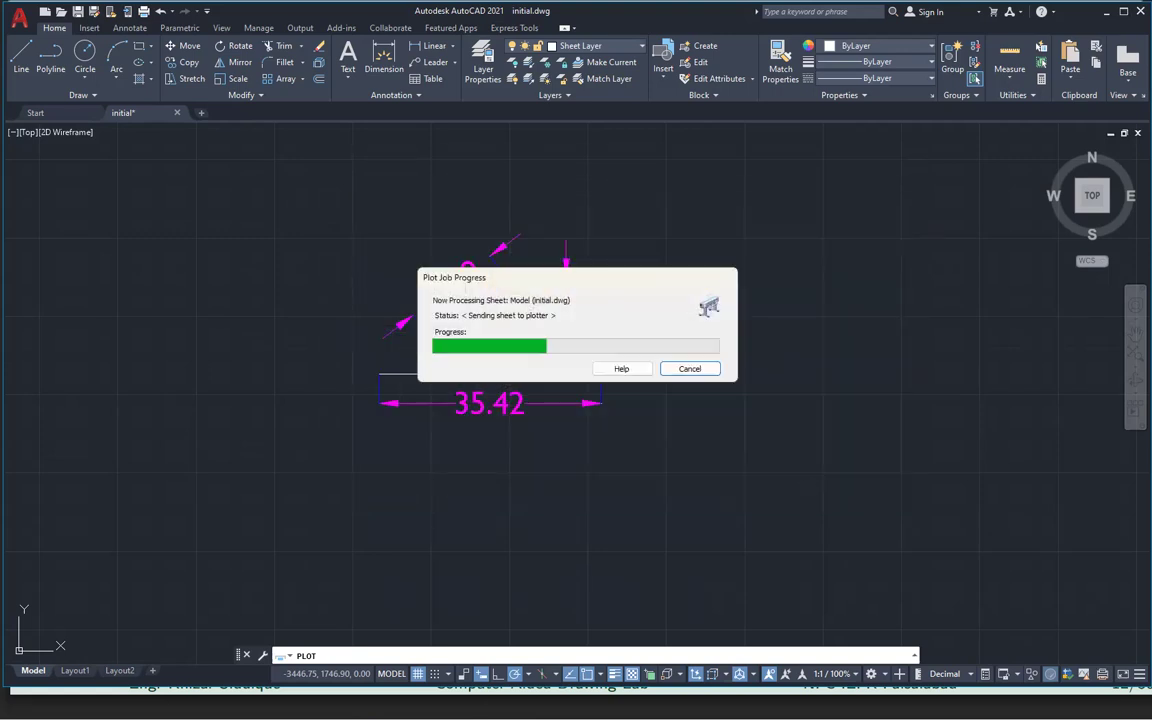
Switch to the Desktop folder in File Explorer and open the PDF file named pdf to view the plotted drawing
{"action": "left_click", "coordinate": [485, 704]}
{"action": "left_click", "coordinate": [515, 704]}
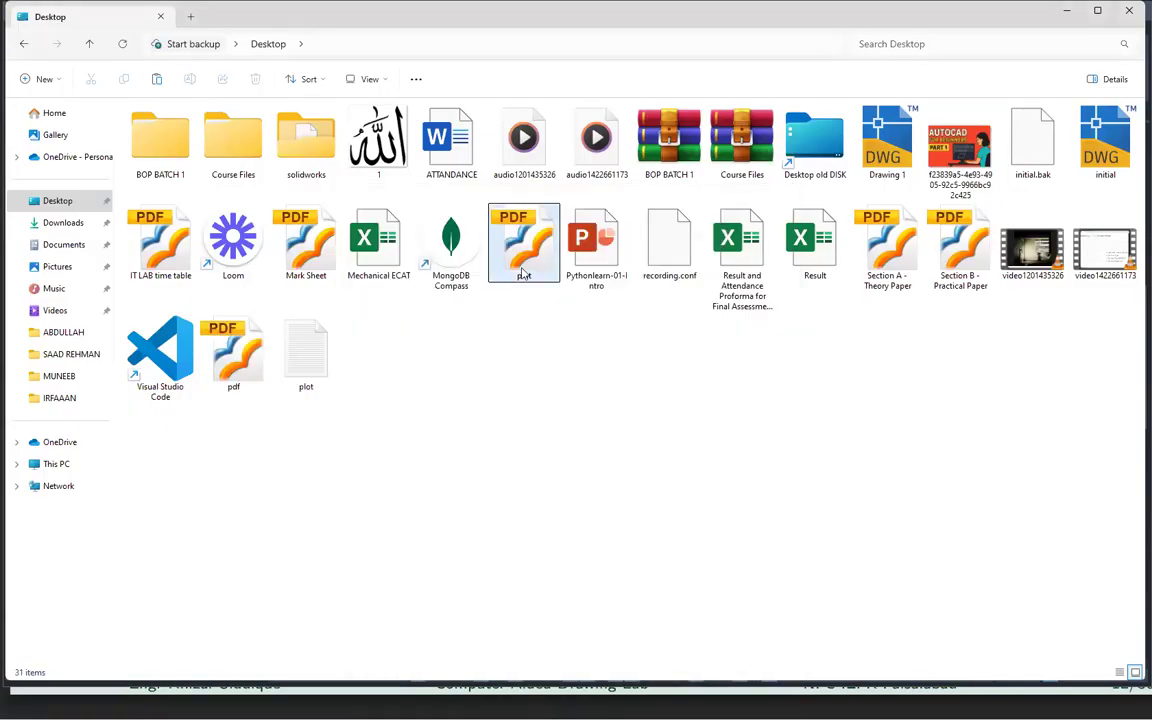
{"action": "left_click", "coordinate": [227, 371]}
{"action": "double_click", "coordinate": [227, 371]}
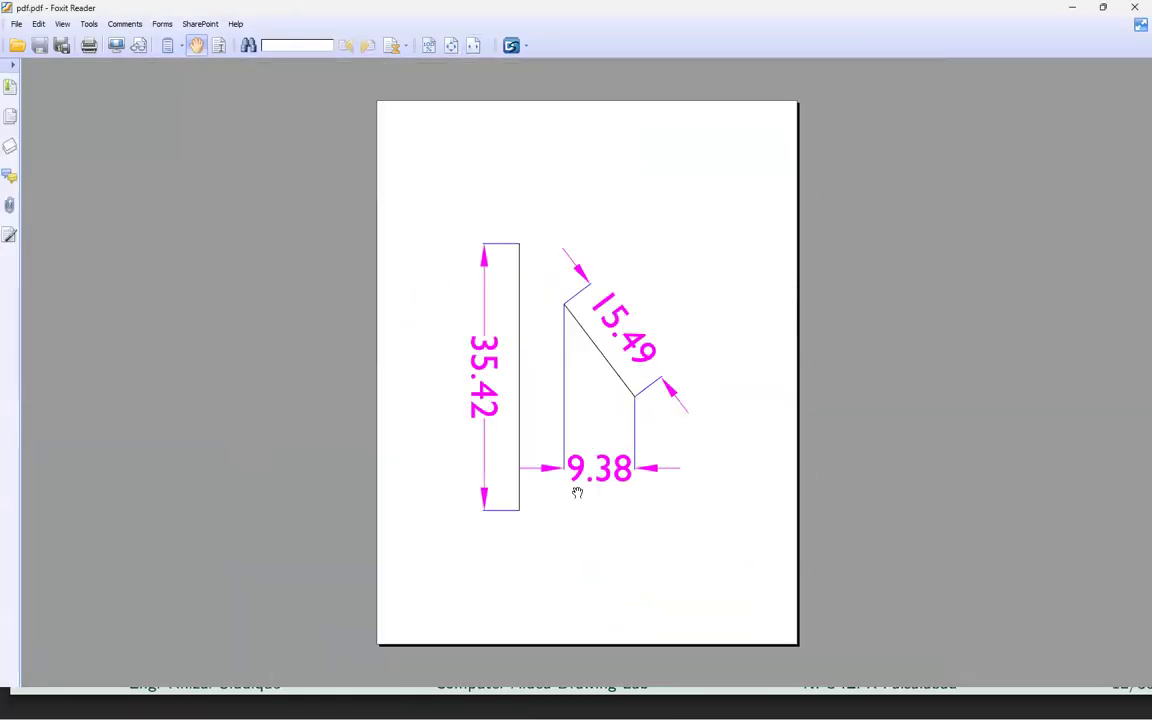
Close the plotted PDF and advance the lecture slides to Standard Sizes of Drawing Sheets
{"action": "left_click", "coordinate": [1134, 7]}
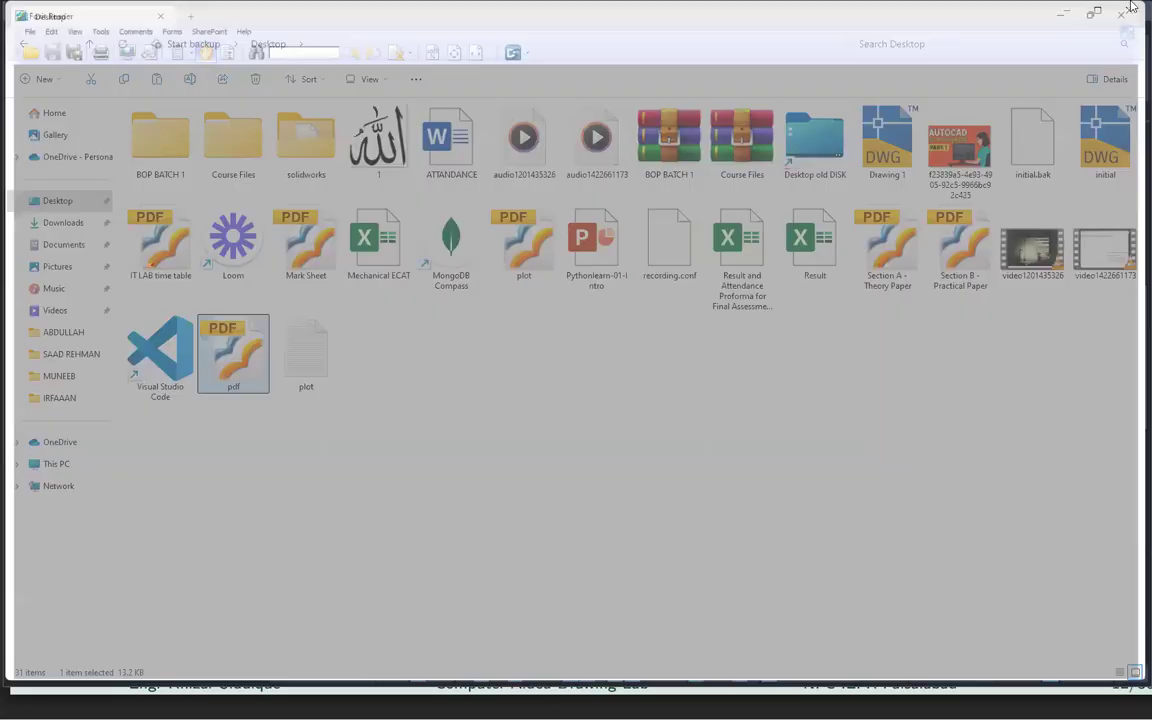
{"action": "key", "text": "Right"}
{"action": "key", "text": "Right"}
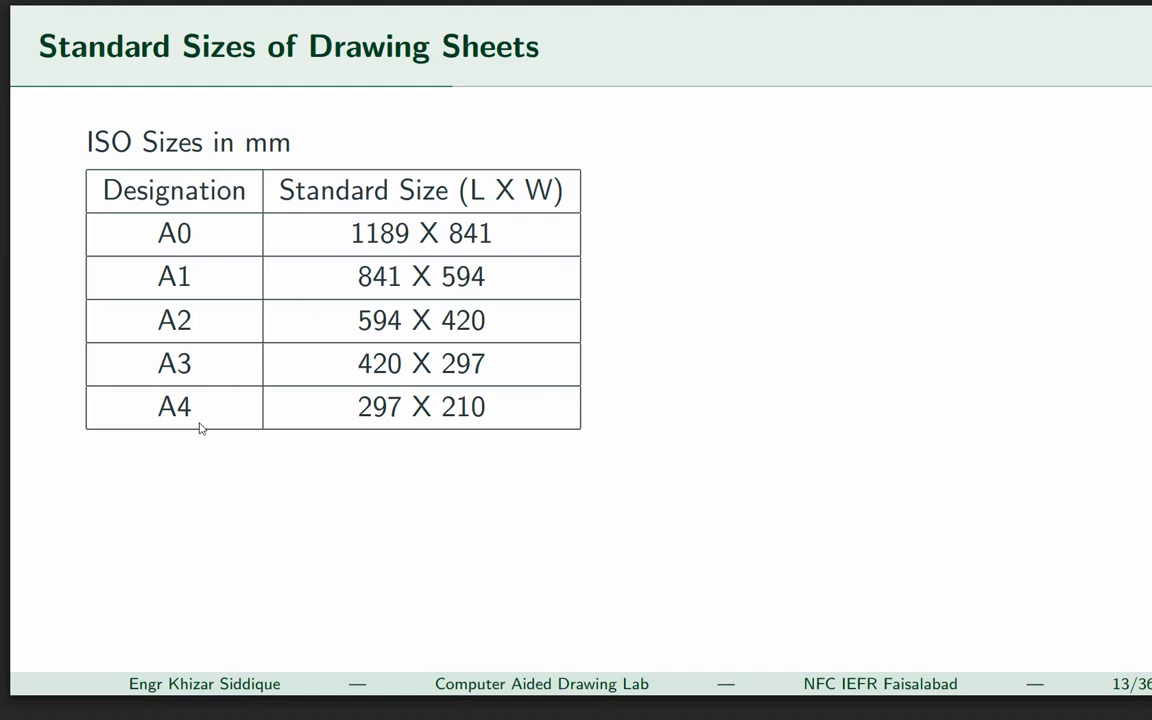
{"action": "key", "text": "alt+Tab"}
{"action": "key", "text": "alt+Tab"}
{"action": "key", "text": "super"}
{"action": "key", "text": "Escape"}
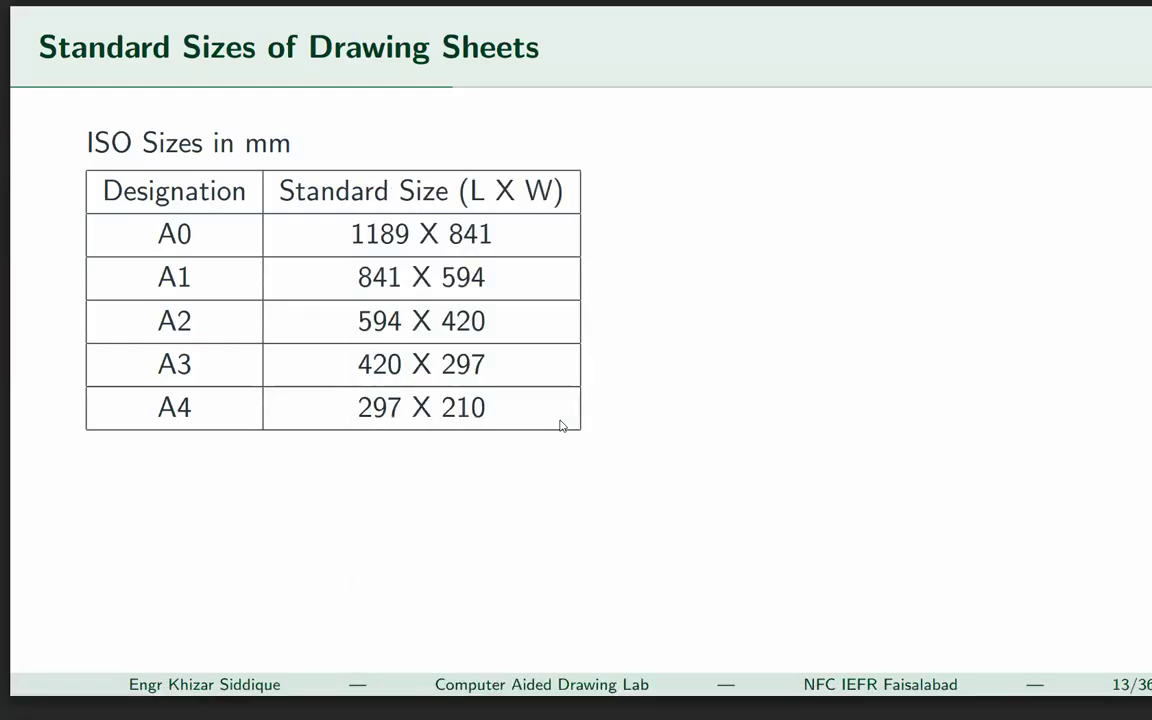
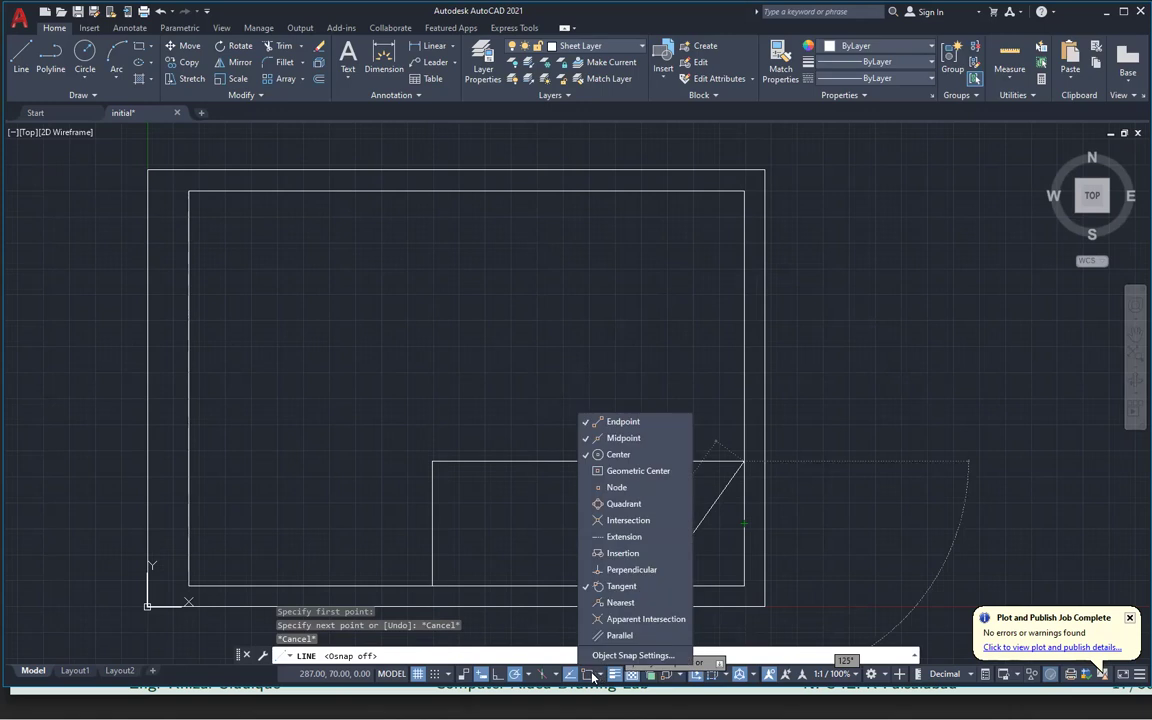
Turn object snap back on and disable its Midpoint and Center modes
{"action": "left_click", "coordinate": [603, 676]}
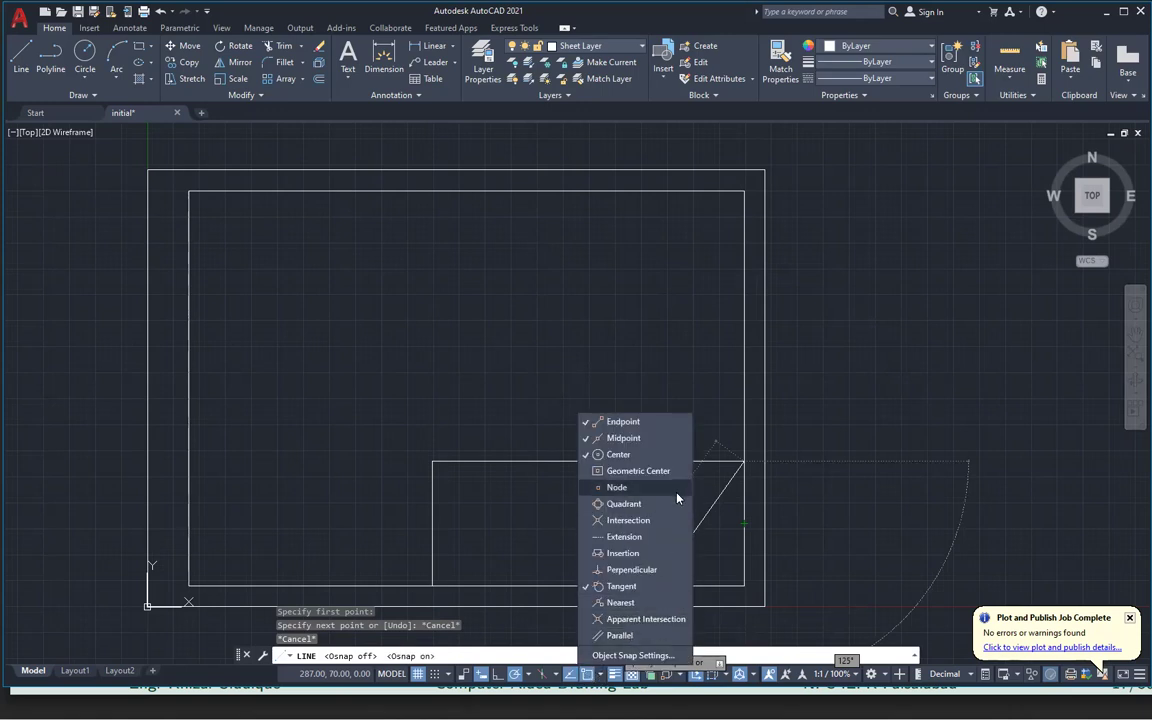
{"action": "left_click", "coordinate": [668, 442]}
{"action": "left_click", "coordinate": [662, 458]}
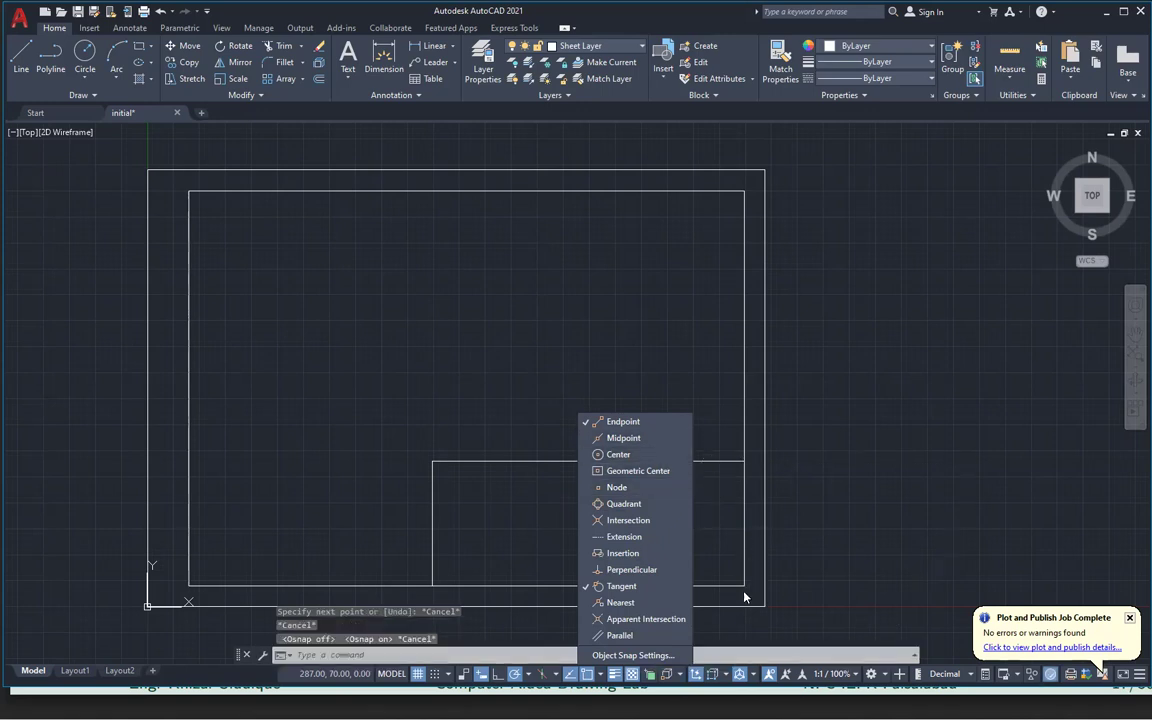
Draw a line from the title block's upper-right corner 15 mm down, then about 161 mm horizontally past its left edge
{"action": "left_click", "coordinate": [36, 60]}
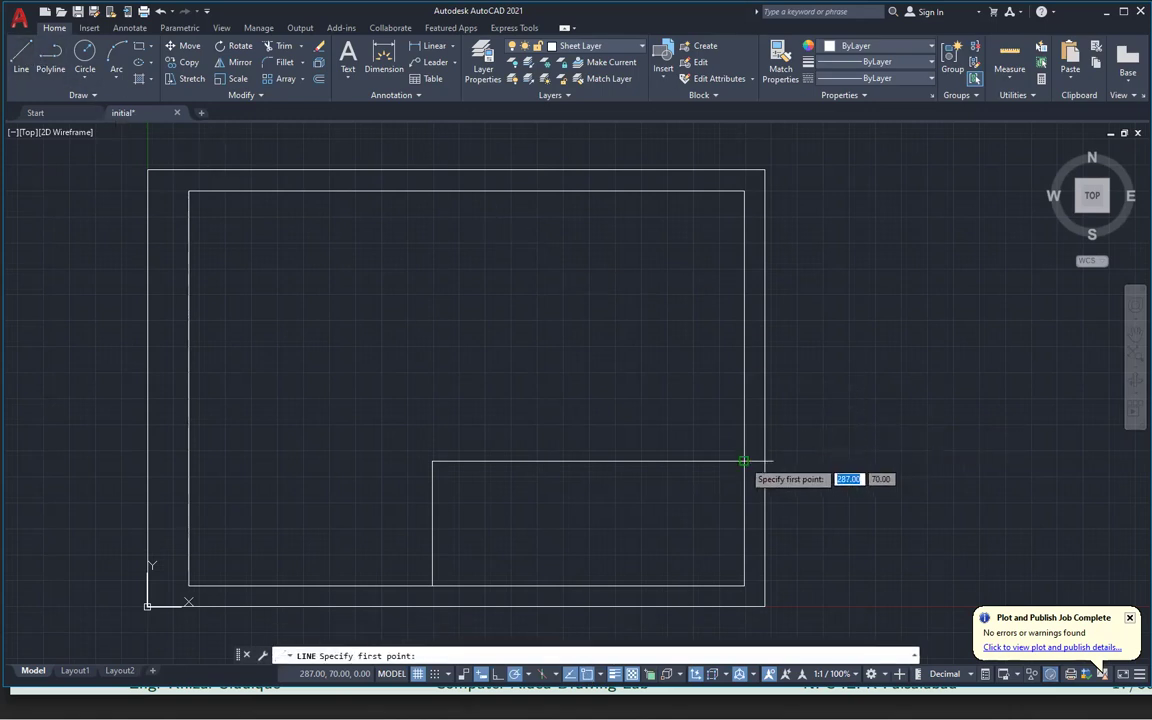
{"action": "left_click", "coordinate": [744, 461]}
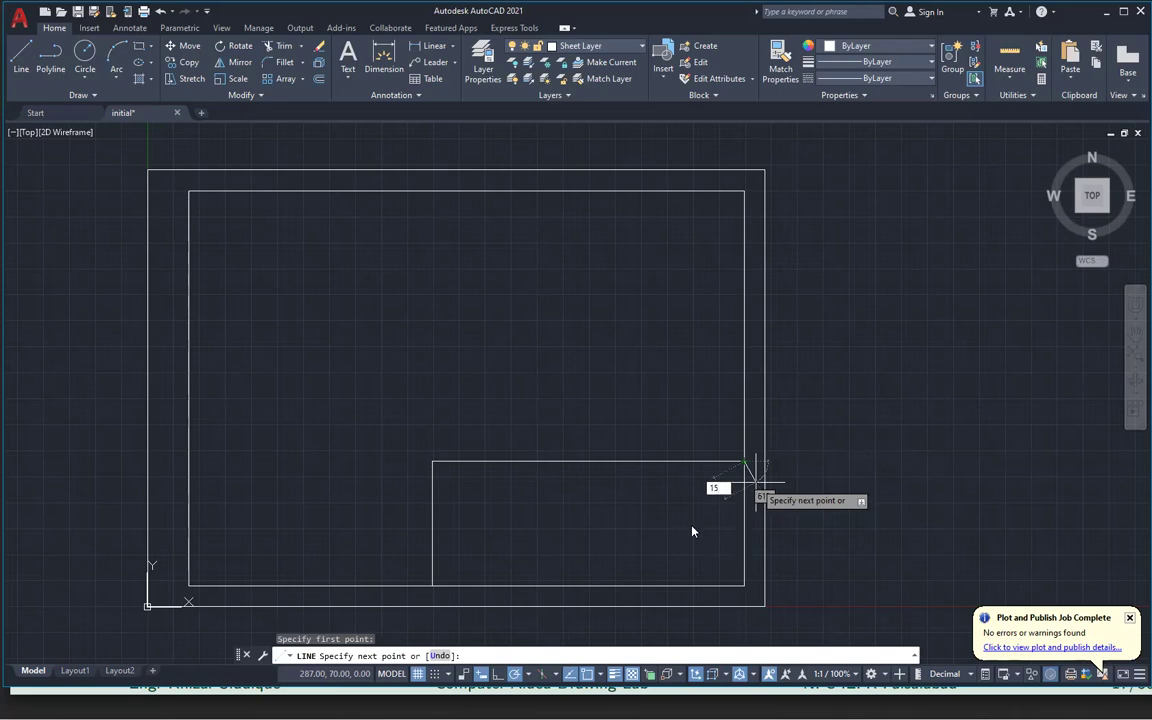
{"action": "key", "text": "Return"}
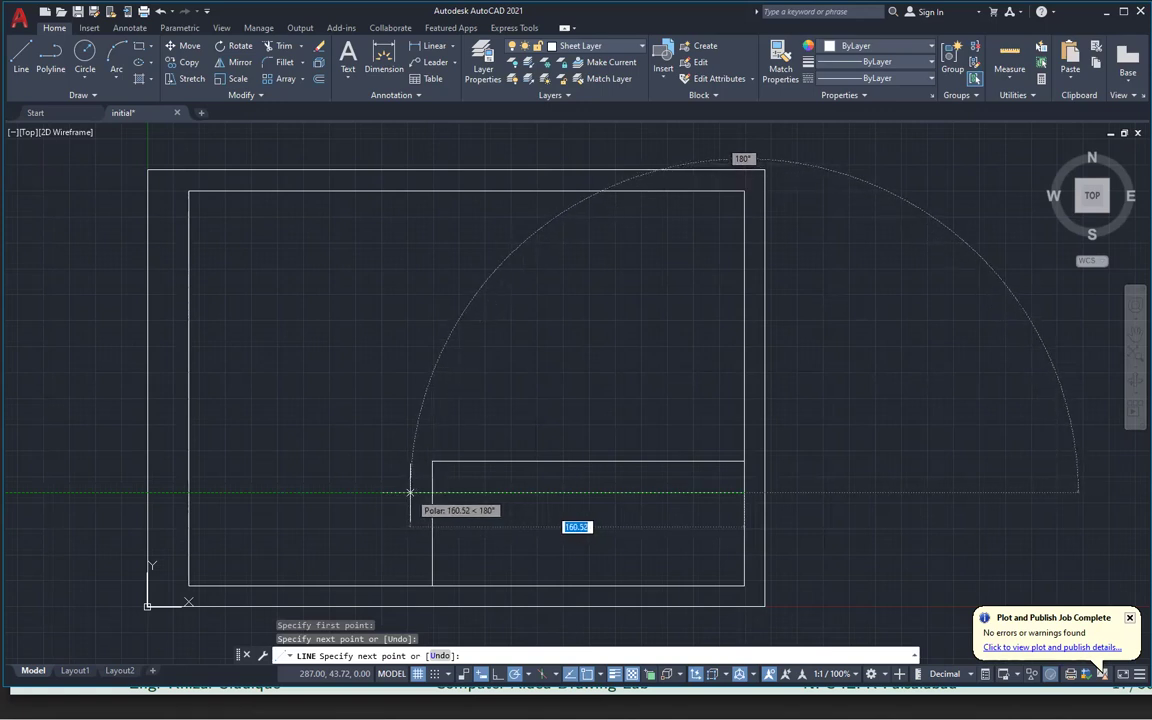
{"action": "left_click", "coordinate": [410, 492]}
{"action": "key", "text": "Escape"}
Following the Title Block slide, draw a second row line 15 mm below the first, about 180 mm long past the left edge
{"action": "key", "text": "alt+Tab"}
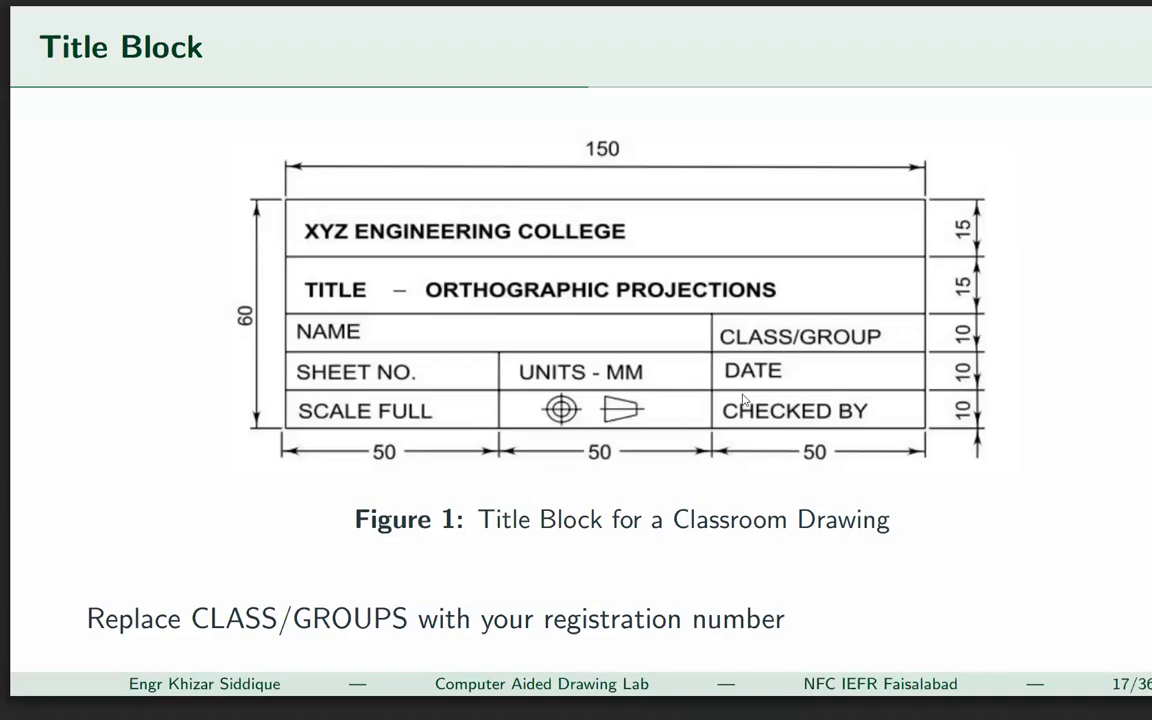
{"action": "key", "text": "alt+Tab"}
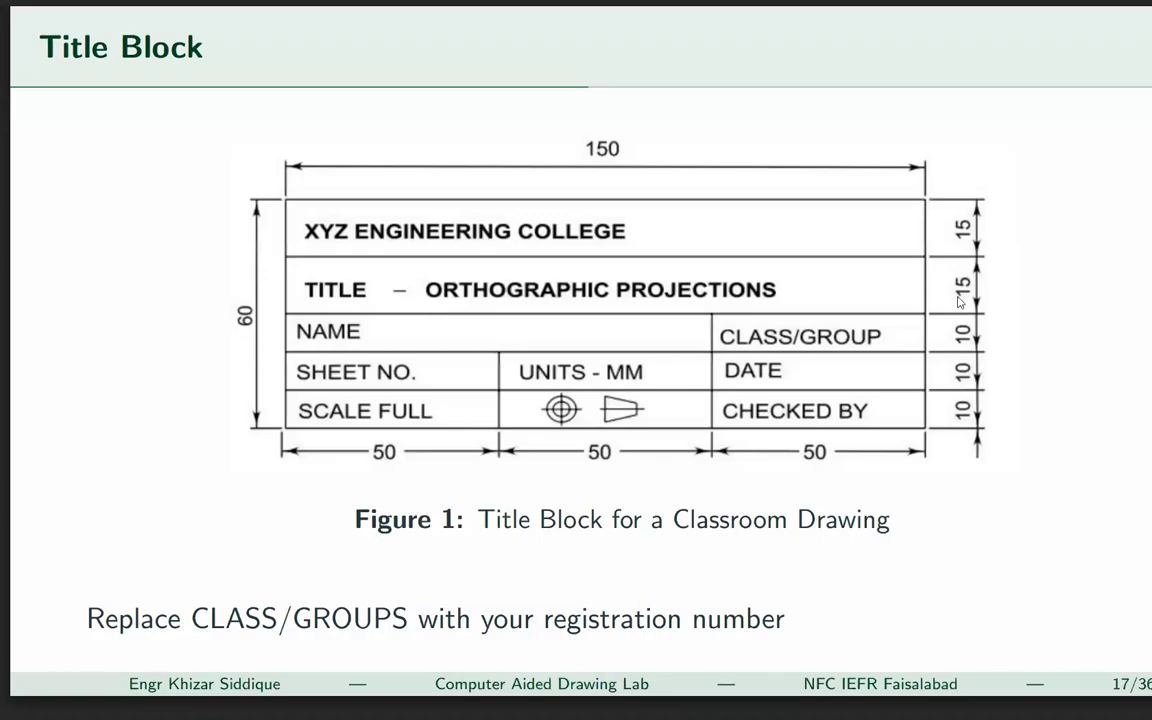
{"action": "key", "text": "alt+Tab"}
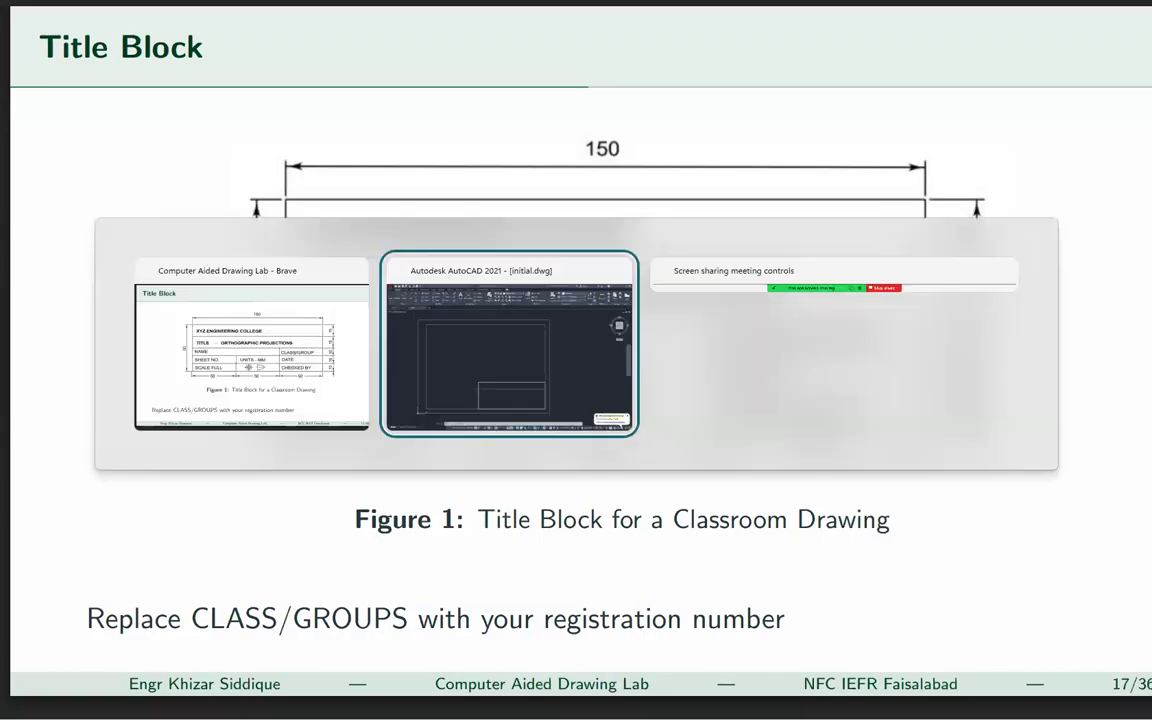
{"action": "type", "text": "l"}
{"action": "key", "text": "Return"}
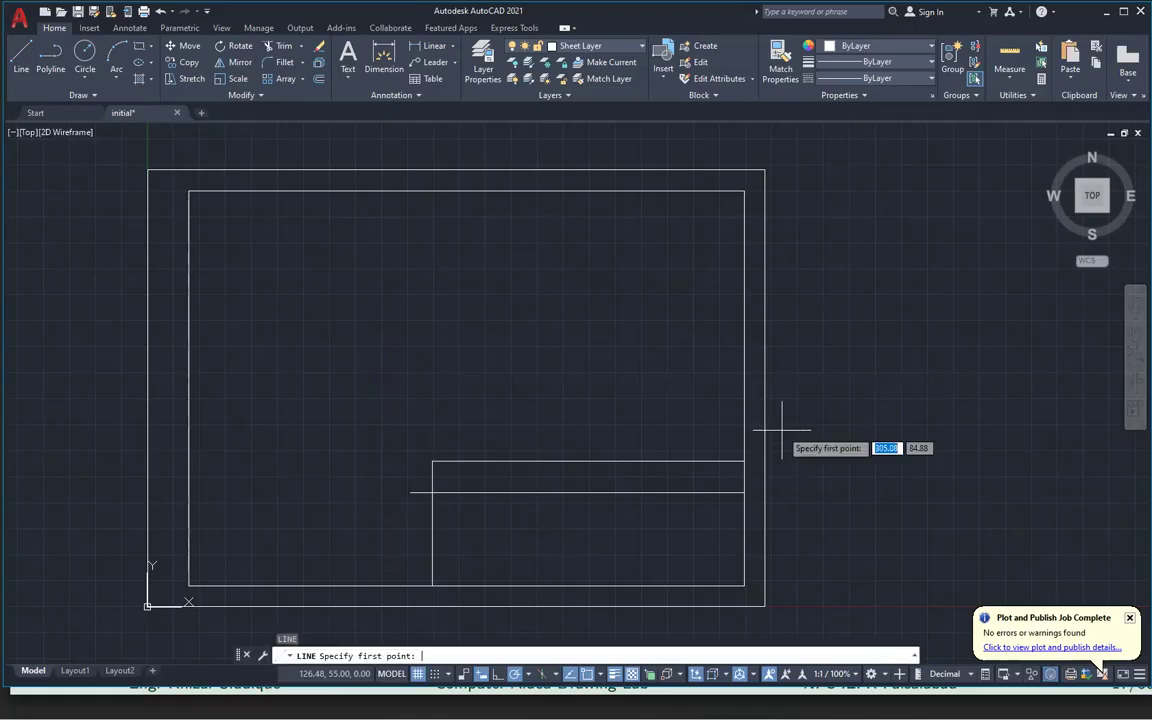
{"action": "left_click", "coordinate": [745, 492]}
{"action": "type", "text": "15"}
{"action": "key", "text": "Tab"}
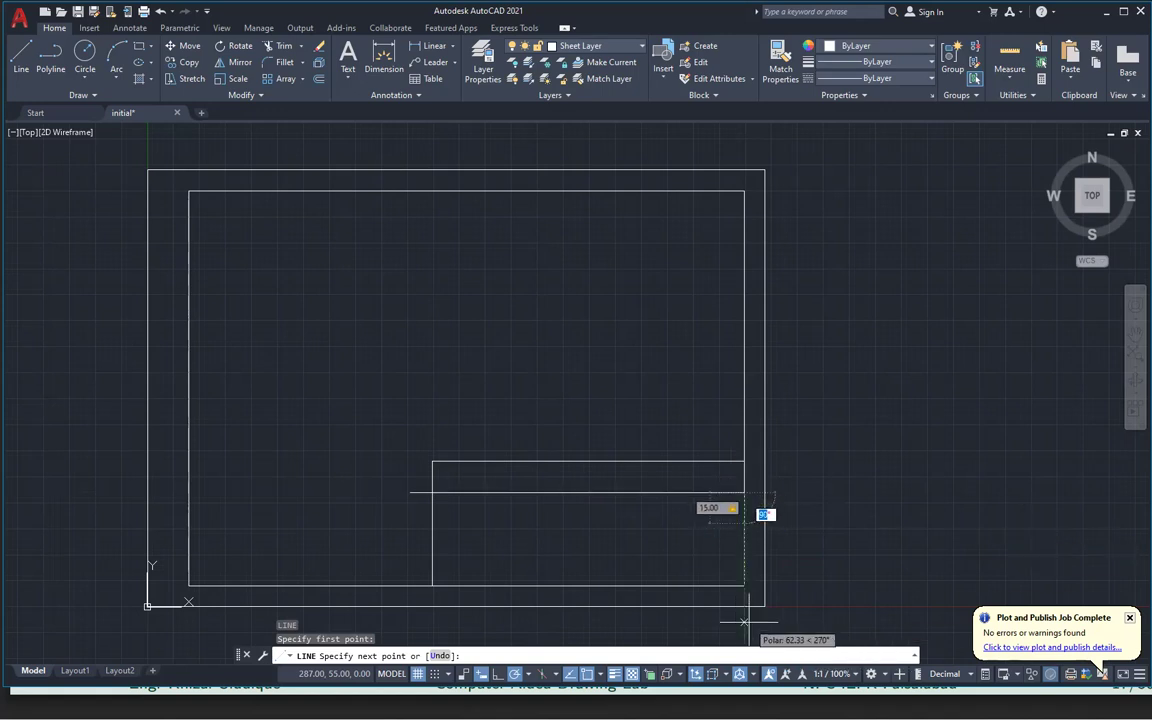
{"action": "key", "text": "Return"}
{"action": "left_click", "coordinate": [370, 522]}
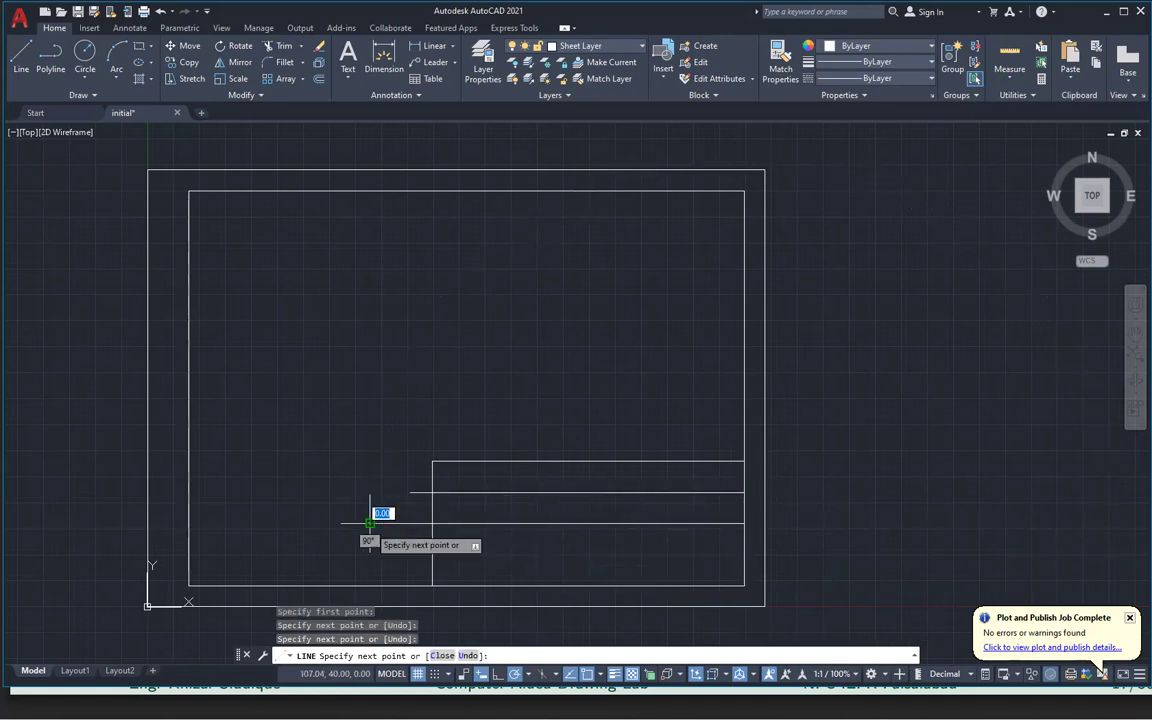
{"action": "key", "text": "alt+Tab"}
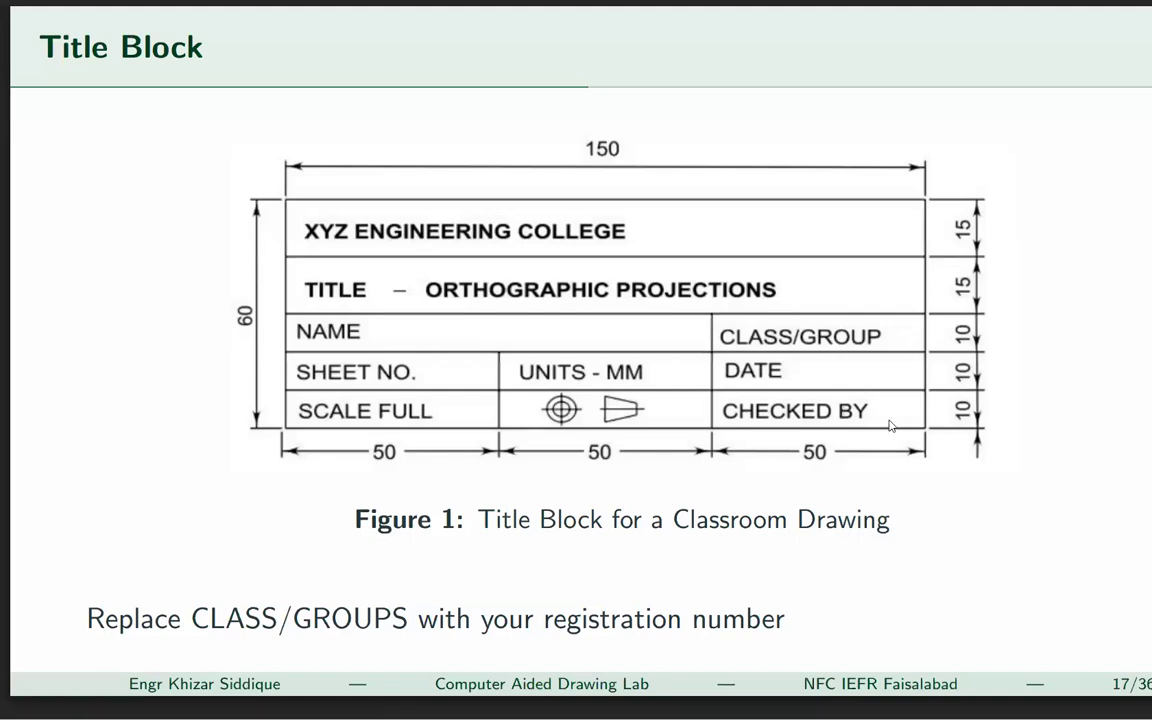
{"action": "key", "text": "alt+Tab"}
{"action": "key", "text": "Escape"}
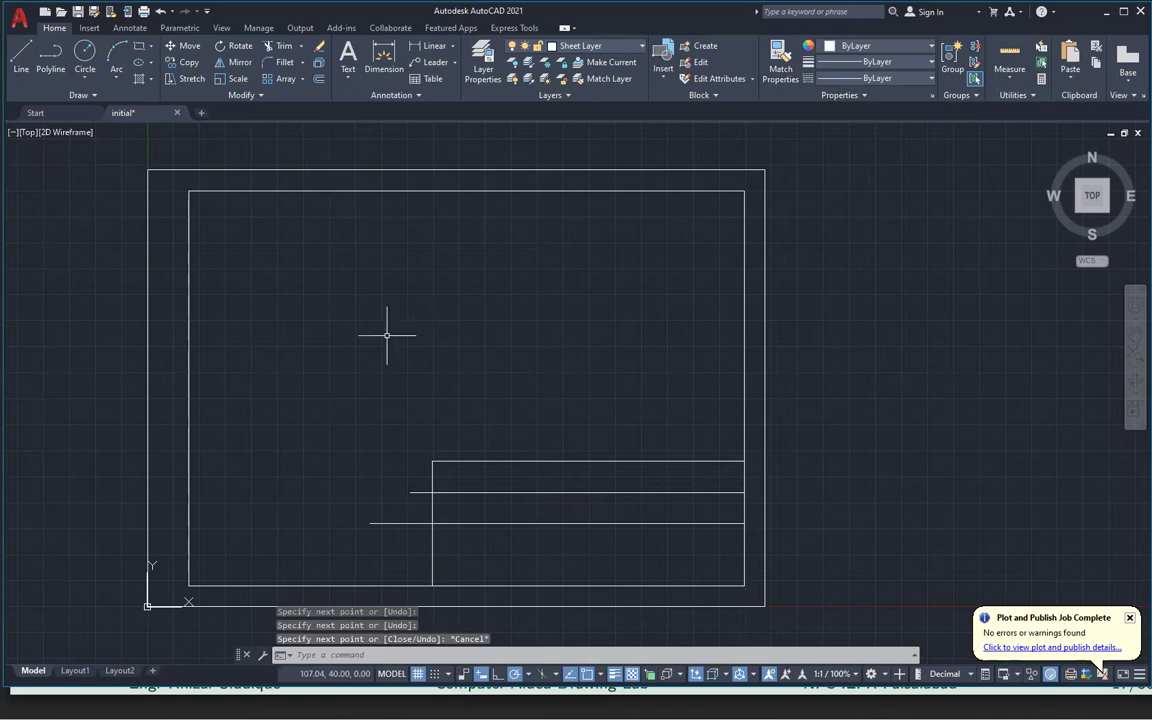
Draw a third row line 10 mm below the second, running about 180 mm horizontally past the title block's left edge
{"action": "key", "text": "space"}
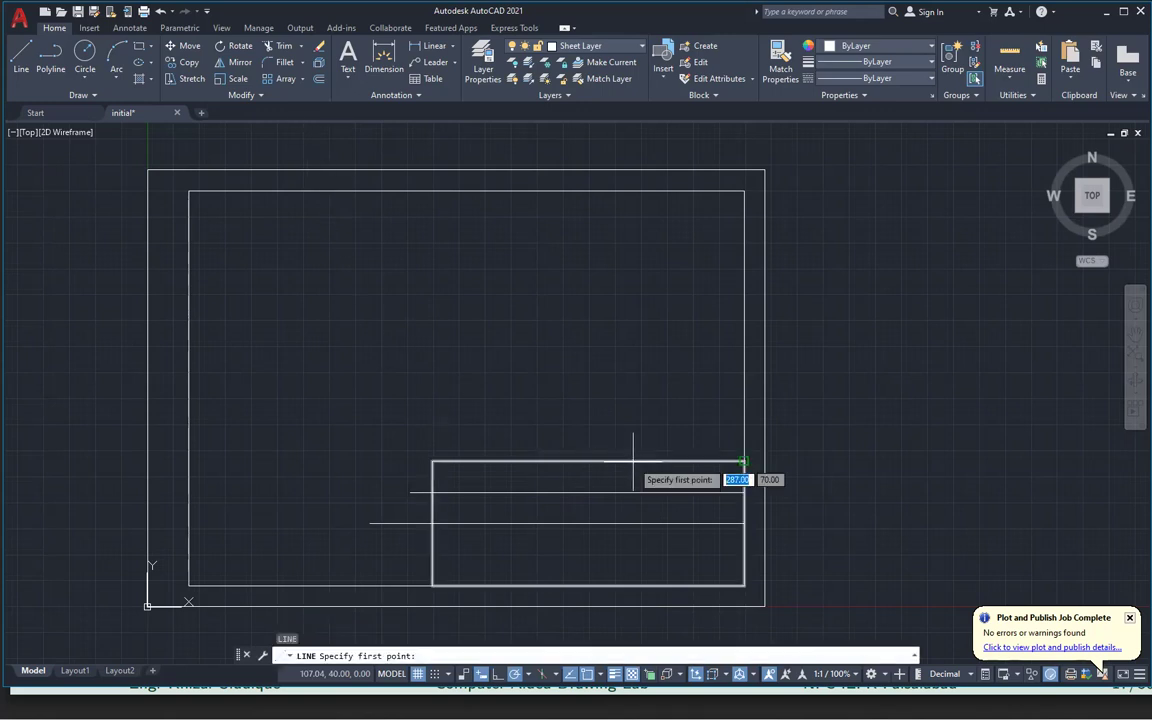
{"action": "left_click", "coordinate": [744, 523]}
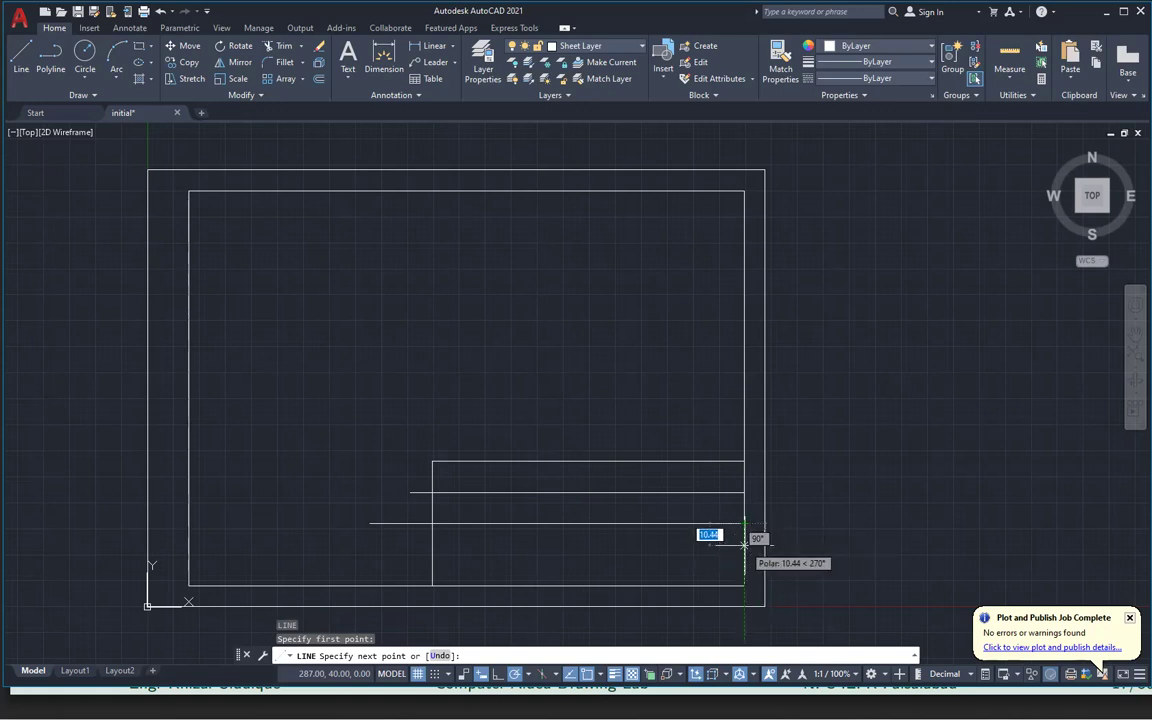
{"action": "type", "text": "10"}
{"action": "key", "text": "Return"}
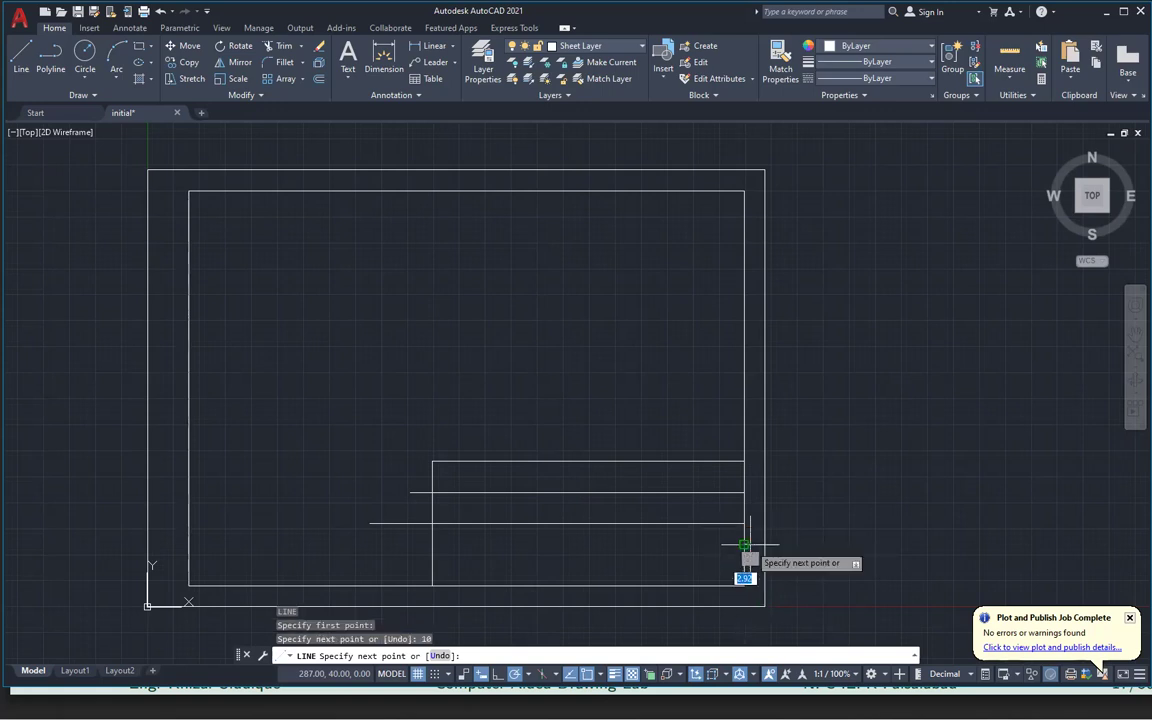
{"action": "left_click", "coordinate": [370, 545]}
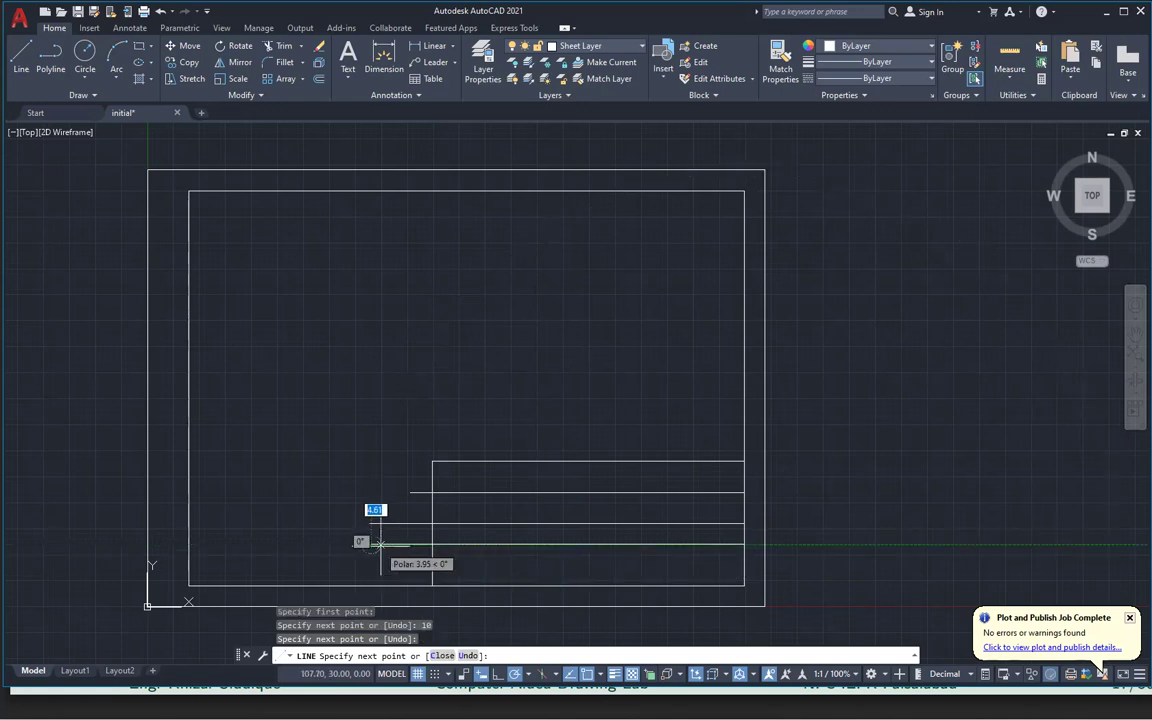
{"action": "key", "text": "Escape"}
Draw a fourth row line 10 mm below the third, extending about 213 mm horizontally past the title block's left edge
{"action": "key", "text": "Return"}
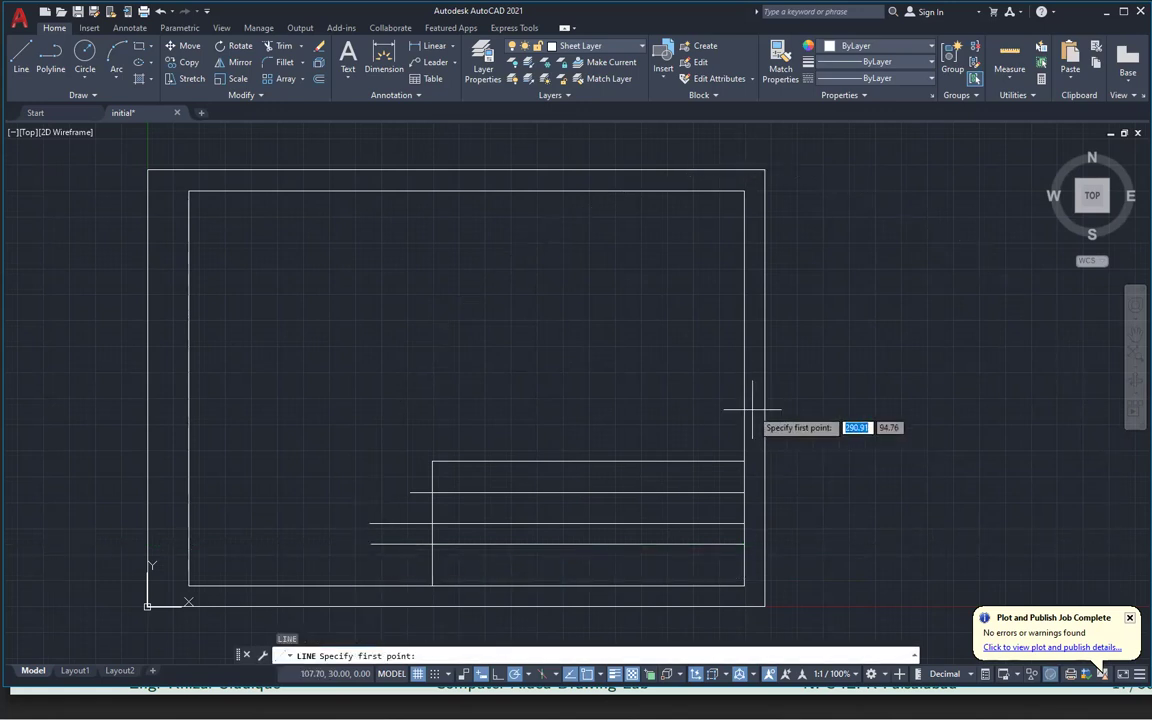
{"action": "scroll", "coordinate": [746, 571], "scroll_direction": "down", "scroll_amount": 3}
{"action": "scroll", "coordinate": [740, 580], "scroll_direction": "up", "scroll_amount": 6}
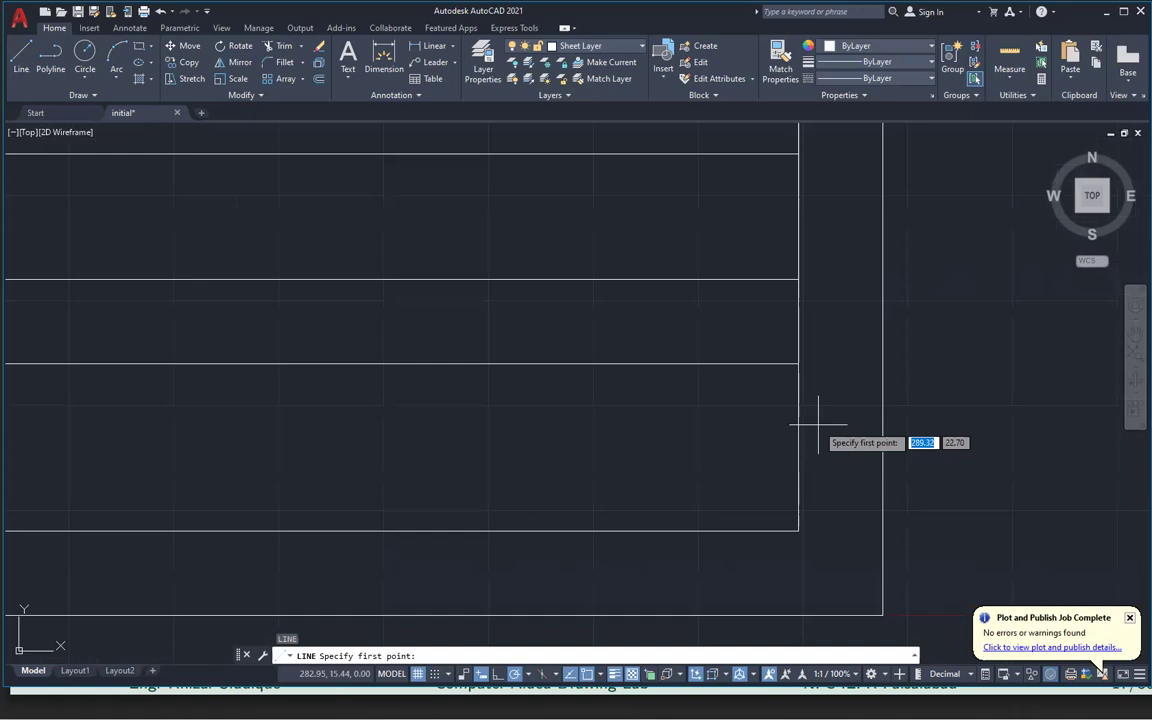
{"action": "left_click", "coordinate": [798, 364]}
{"action": "type", "text": "10"}
{"action": "key", "text": "Return"}
{"action": "scroll", "coordinate": [160, 460], "scroll_direction": "down", "scroll_amount": 5}
{"action": "scroll", "coordinate": [101, 416], "scroll_direction": "down", "scroll_amount": 2}
{"action": "mouse_move", "coordinate": [121, 422]}
{"action": "middle_mouse_down"}
{"action": "mouse_move", "coordinate": [465, 414]}
{"action": "mouse_move", "coordinate": [538, 430]}
{"action": "middle_mouse_up"}
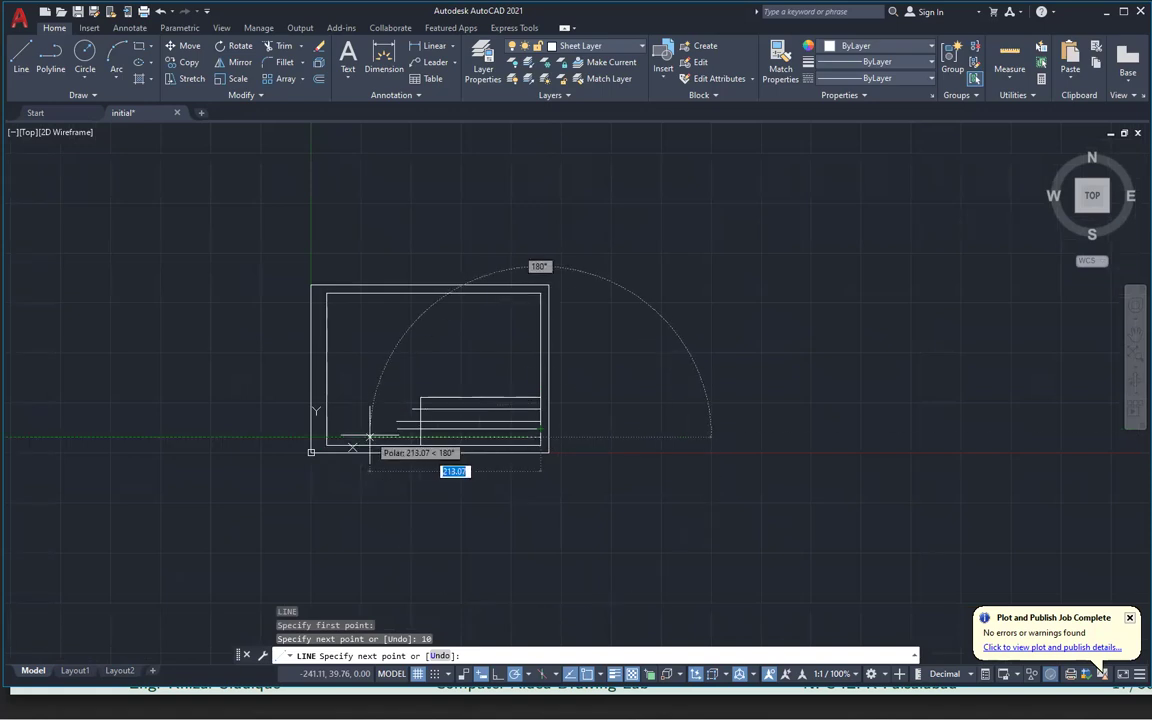
{"action": "left_click", "coordinate": [370, 437]}
{"action": "key", "text": "Escape"}
Trim the ends of all four row lines that overshoot the title block's left edge
{"action": "scroll", "coordinate": [458, 380], "scroll_direction": "down", "scroll_amount": 2}
{"action": "scroll", "coordinate": [376, 427], "scroll_direction": "up", "scroll_amount": 7}
{"action": "type", "text": "tr"}
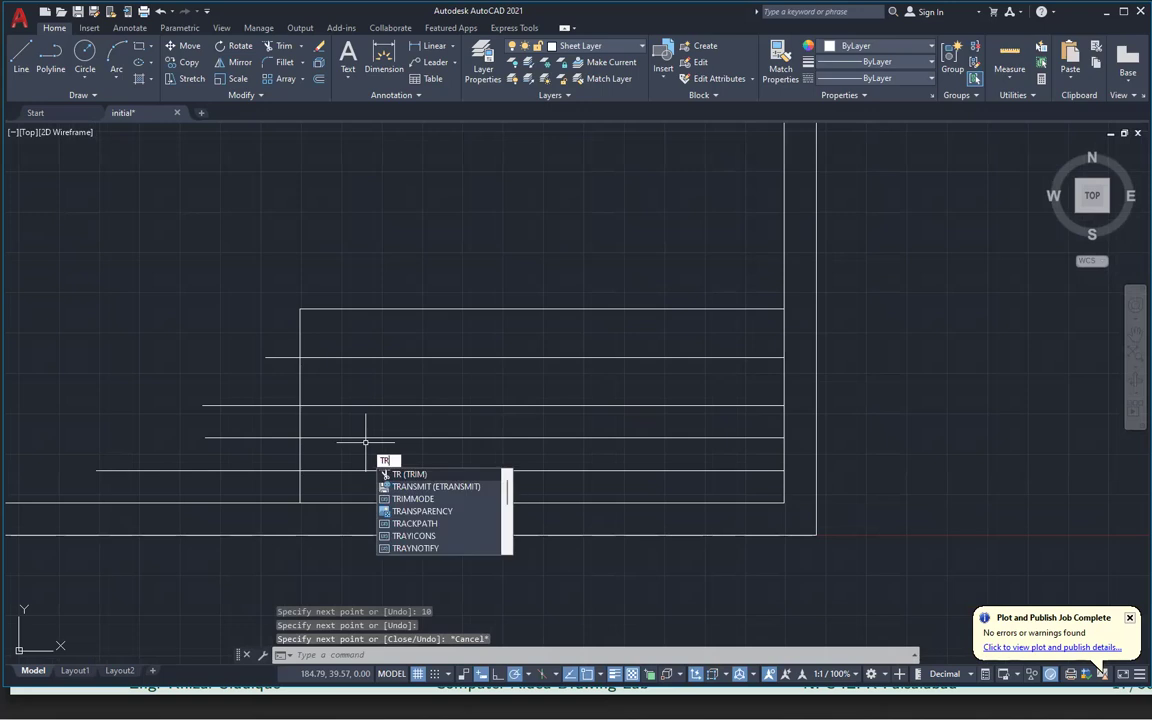
{"action": "key", "text": "Return"}
{"action": "left_click_drag", "start_coordinate": [285, 336], "coordinate": [271, 470]}
{"action": "key", "text": "Escape"}
{"action": "scroll", "coordinate": [581, 211], "scroll_direction": "down", "scroll_amount": 2}
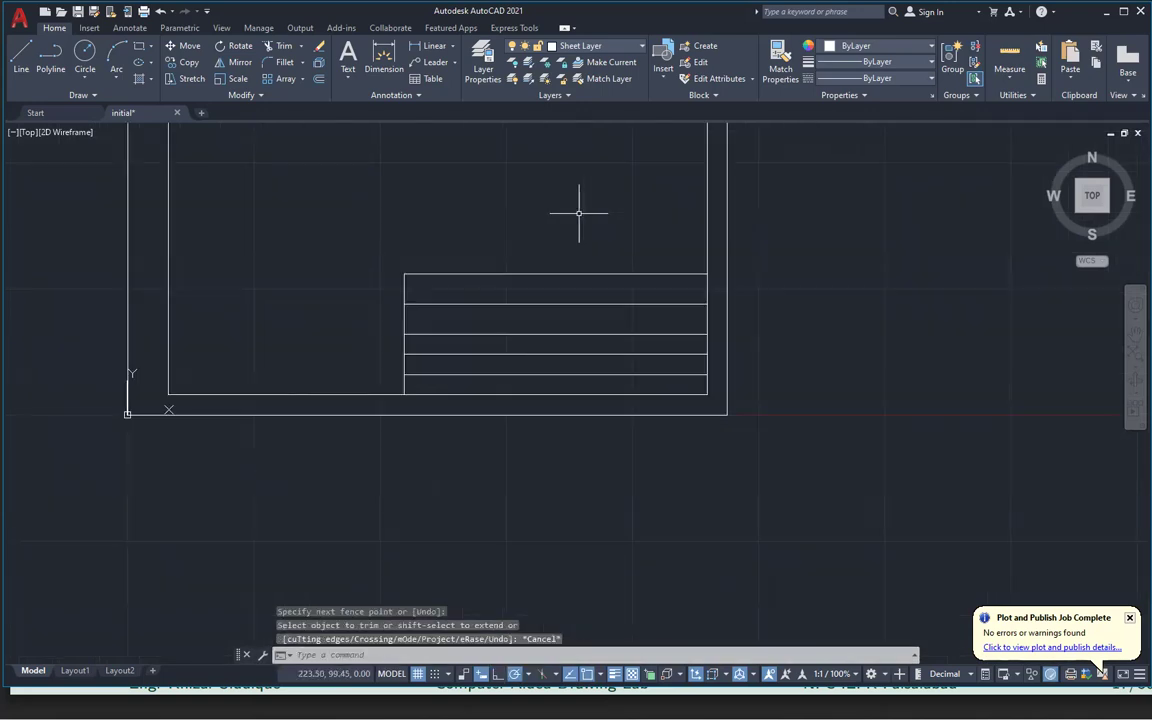
{"action": "middle_click_drag", "start_coordinate": [584, 361], "coordinate": [631, 412]}
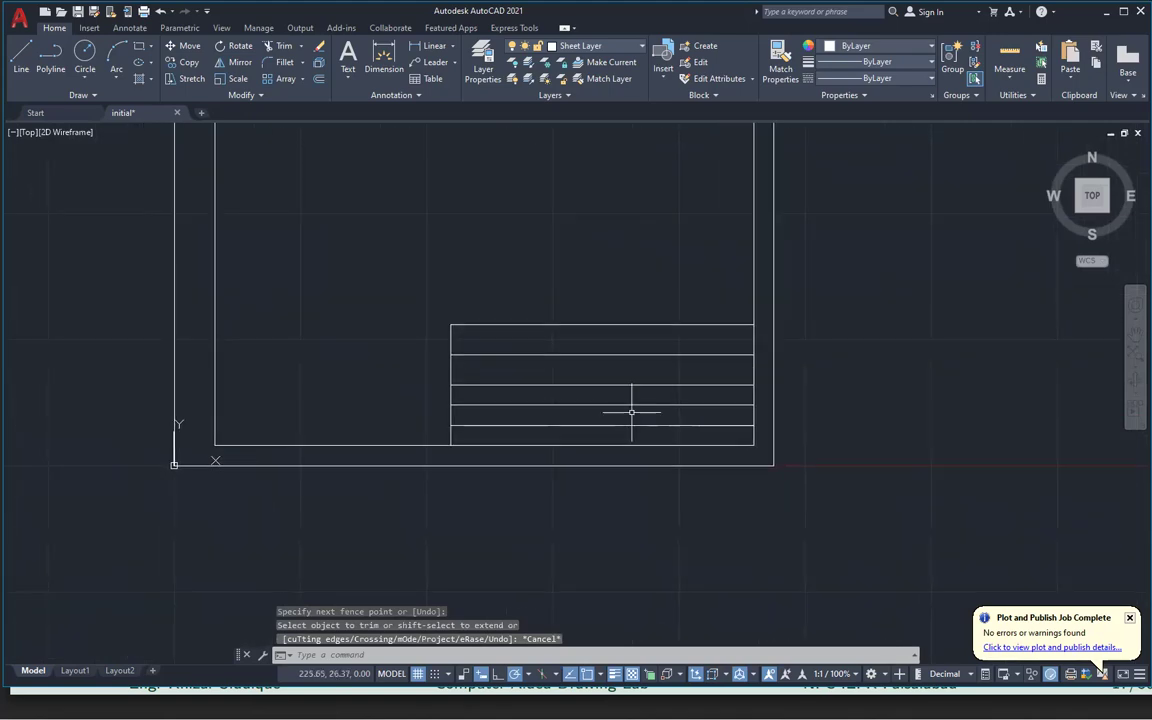
Following the Title Block slide, draw a line from the block's lower-right corner 50 mm left, then about 37 mm straight up
{"action": "key", "text": "alt+Tab"}
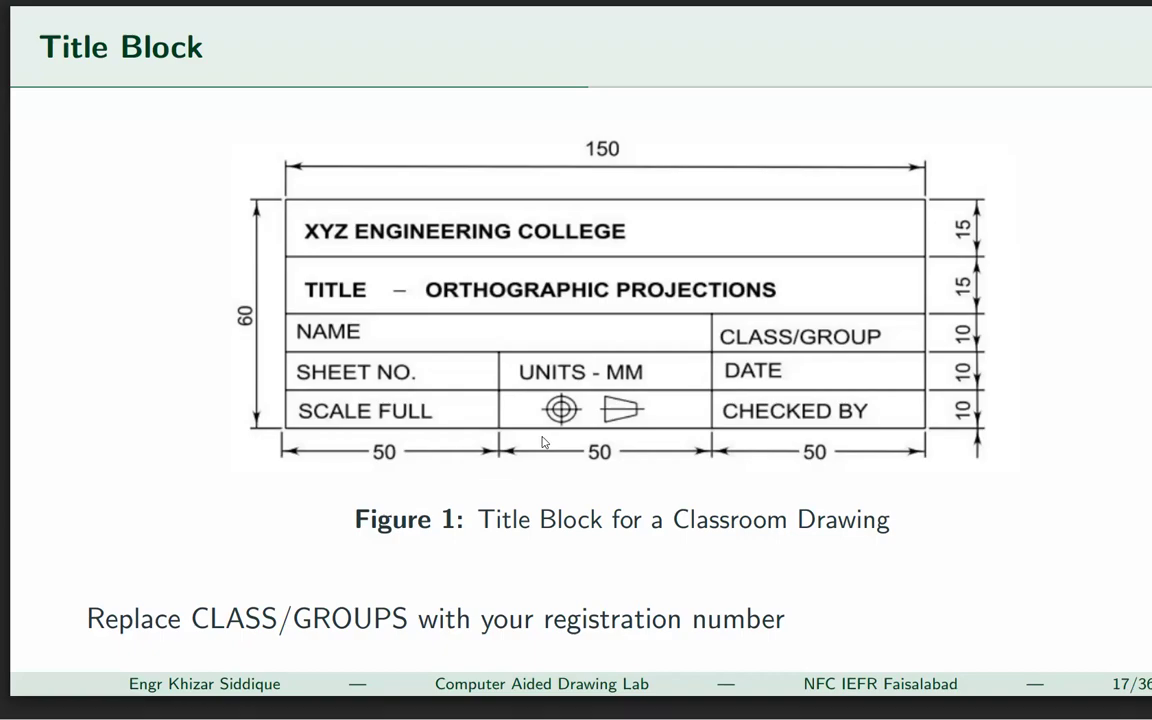
{"action": "key", "text": "alt+Tab"}
{"action": "scroll", "coordinate": [584, 321], "scroll_direction": "down", "scroll_amount": 2}
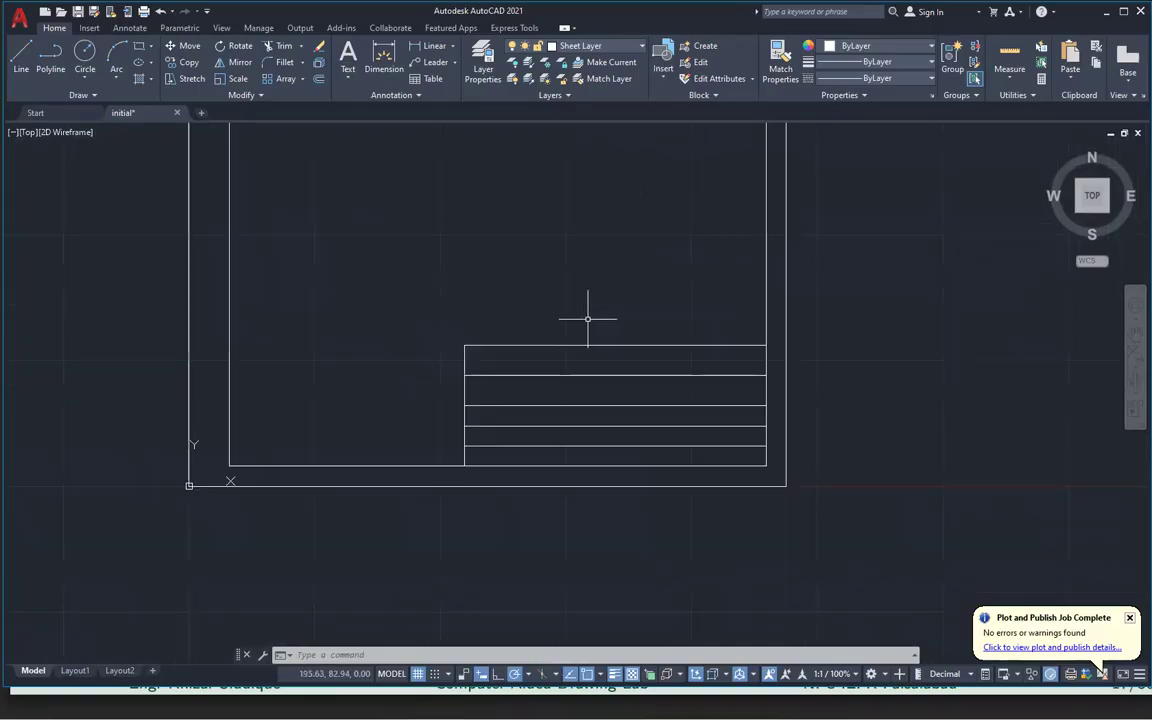
{"action": "left_click", "coordinate": [21, 56]}
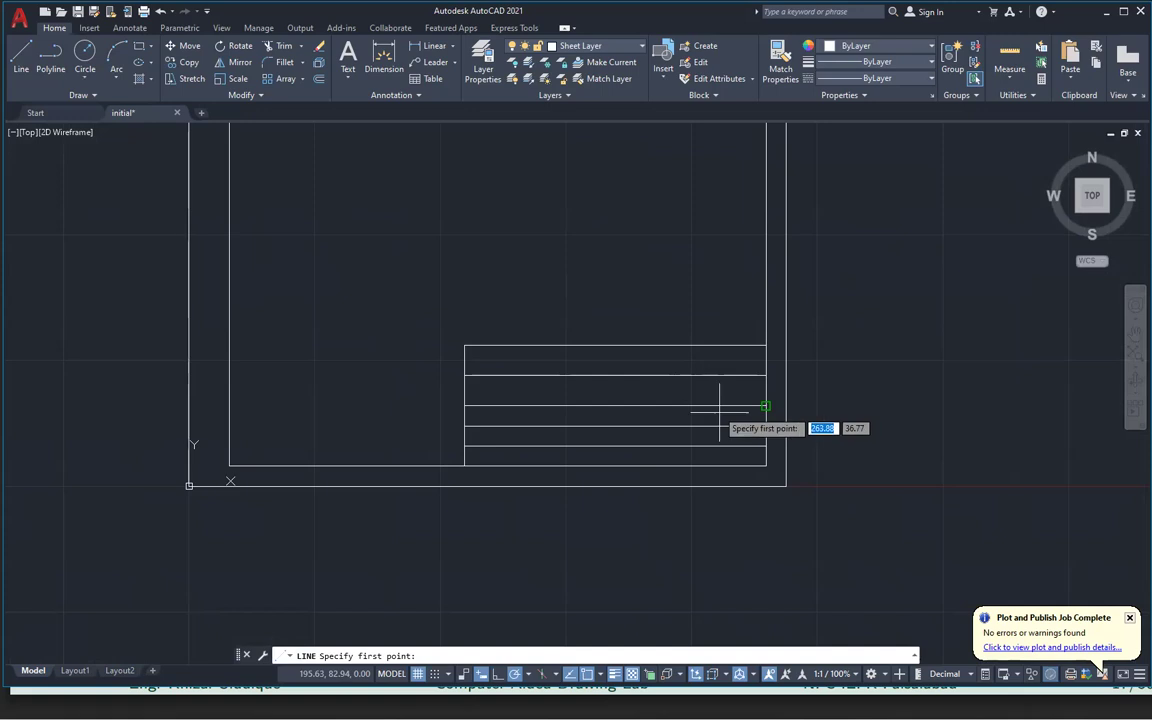
{"action": "left_click", "coordinate": [767, 465]}
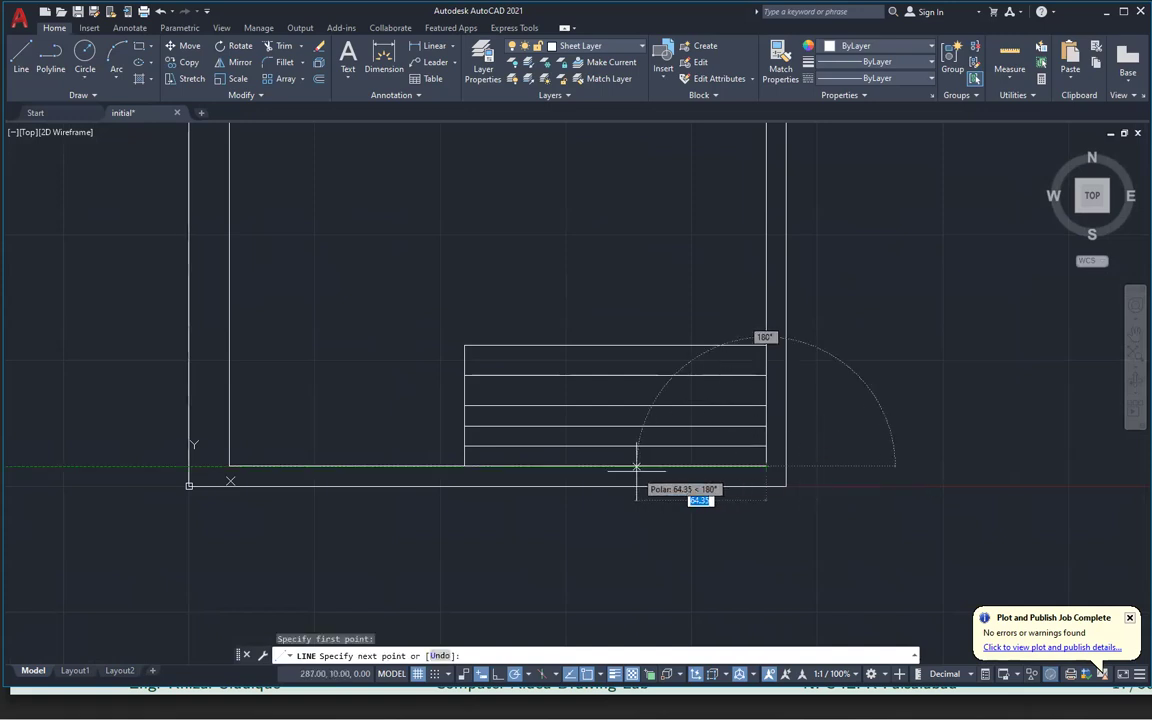
{"action": "type", "text": "56"}
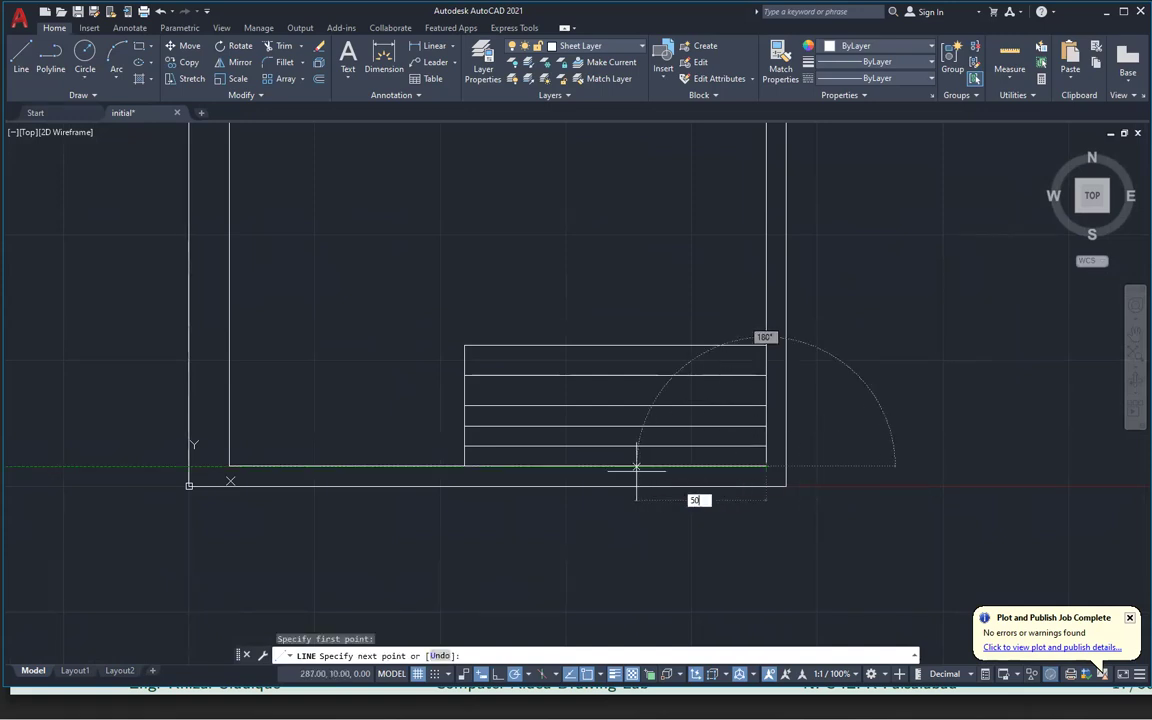
{"action": "key", "text": "Return"}
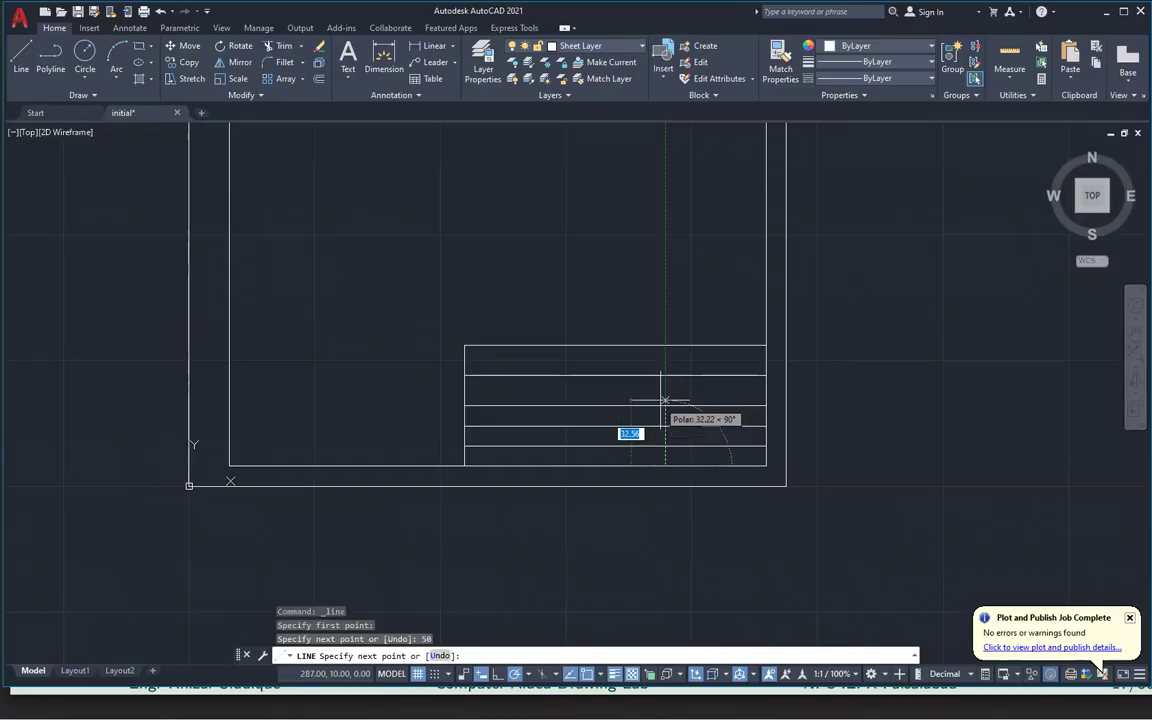
{"action": "left_click", "coordinate": [665, 393]}
{"action": "key", "text": "Escape"}
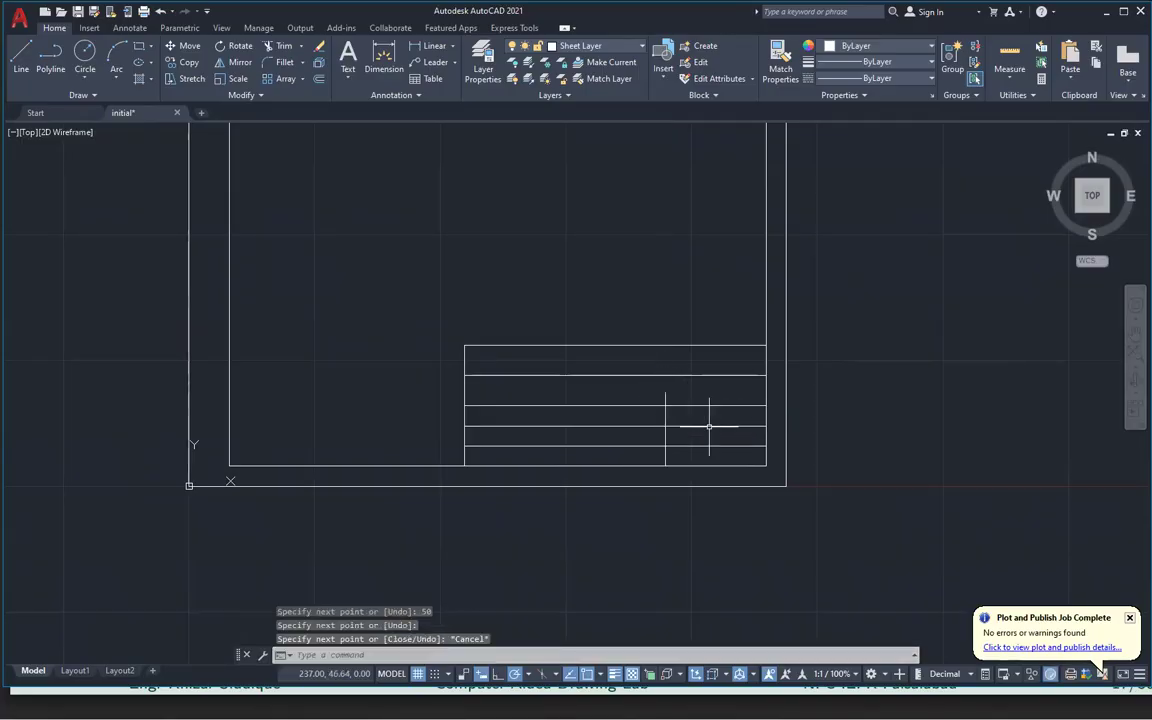
Draw a line from the first divider's base 50 mm left along the border, then about 24 mm straight up
{"action": "key", "text": "space"}
{"action": "left_click", "coordinate": [657, 466]}
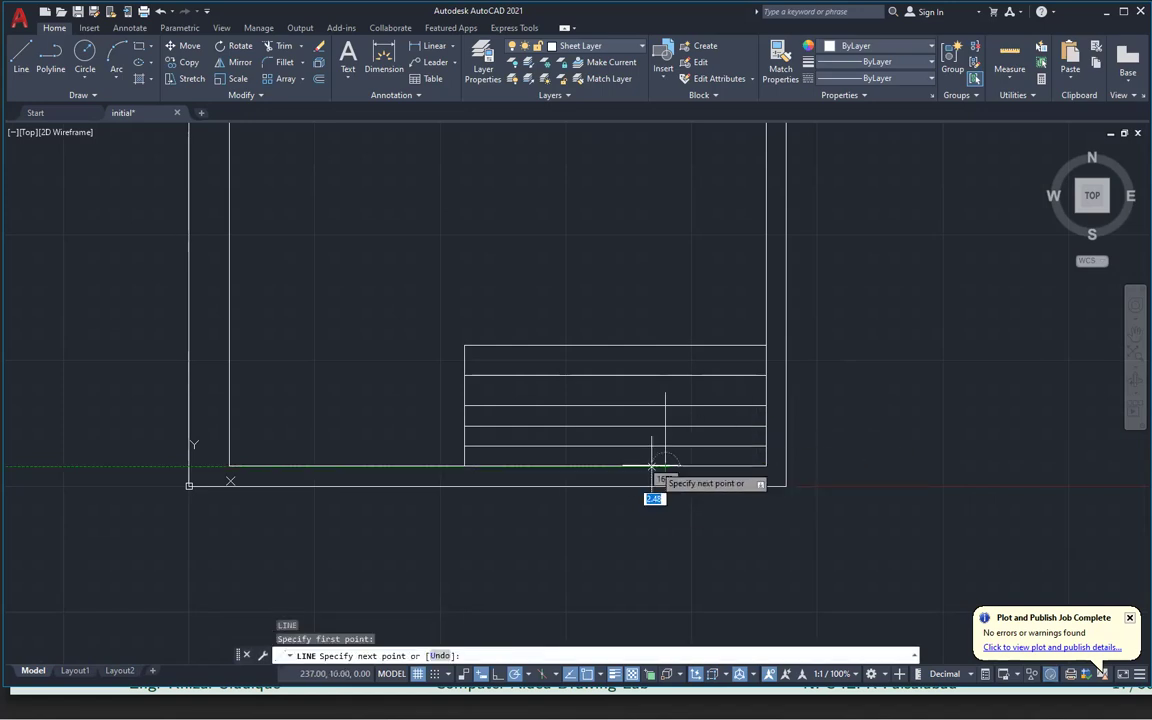
{"action": "type", "text": "50"}
{"action": "key", "text": "Return"}
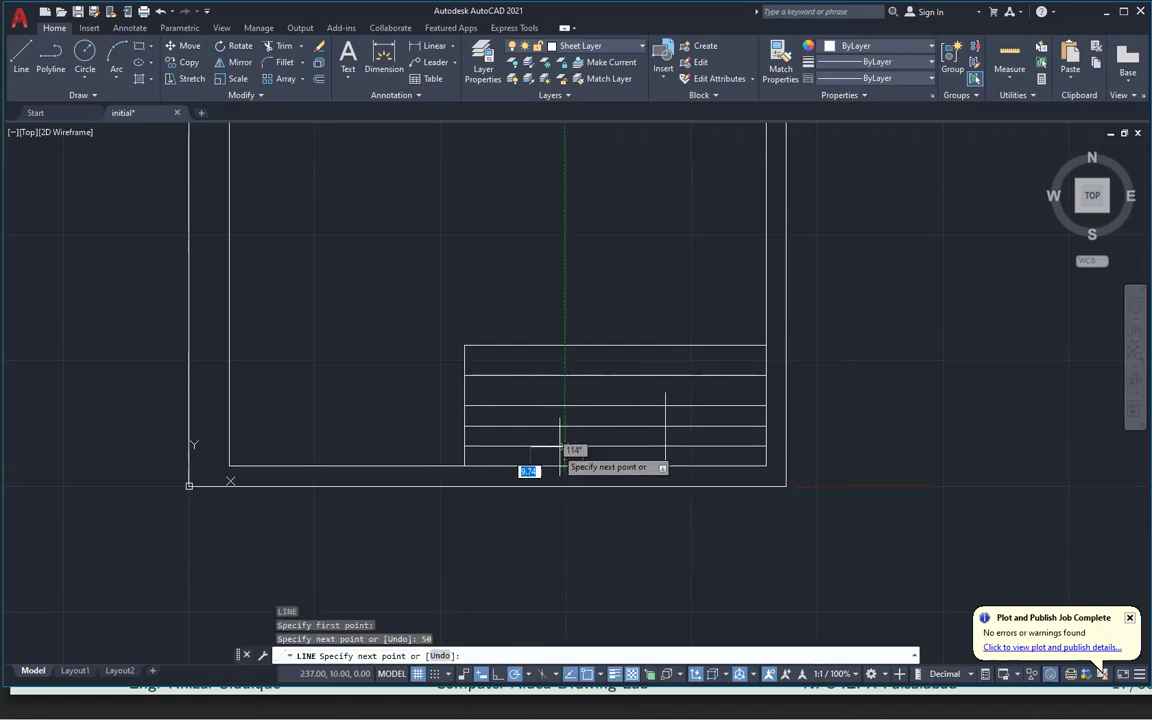
{"action": "left_click", "coordinate": [565, 418]}
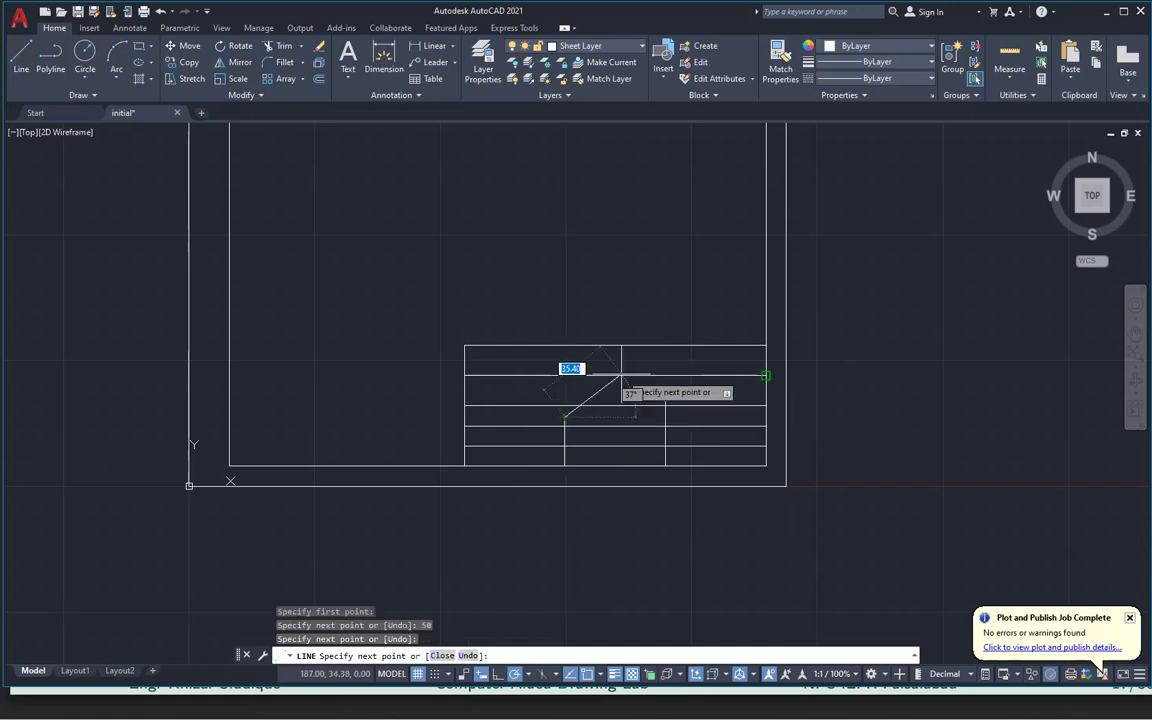
{"action": "key", "text": "Escape"}
Trim the overshooting upper ends of both vertical dividers back to the row lines of the title block
{"action": "type", "text": "tr"}
{"action": "key", "text": "space"}
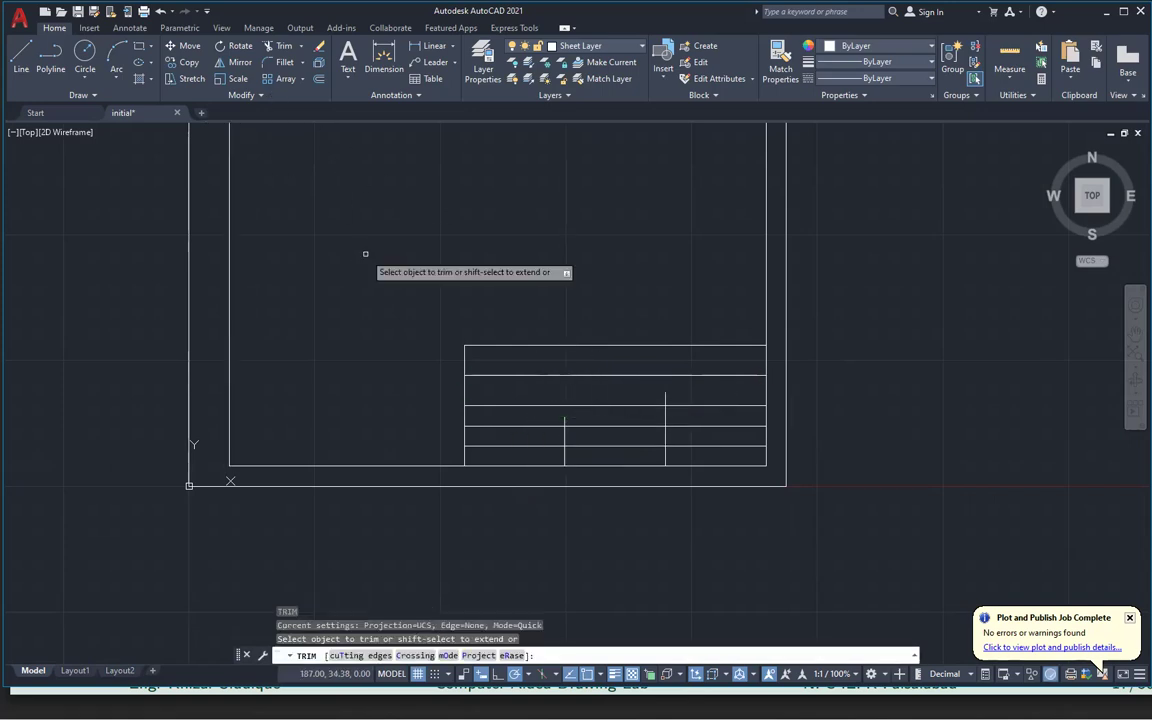
{"action": "left_click_drag", "start_coordinate": [653, 397], "coordinate": [692, 393]}
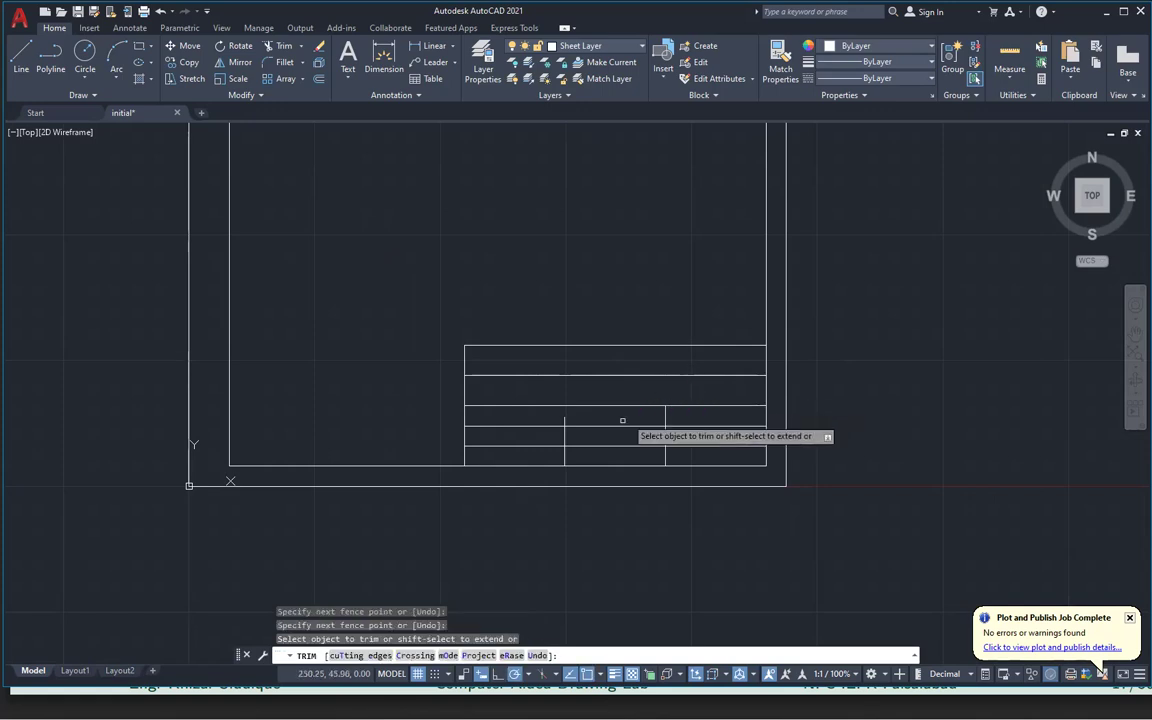
{"action": "key", "text": "Escape"}
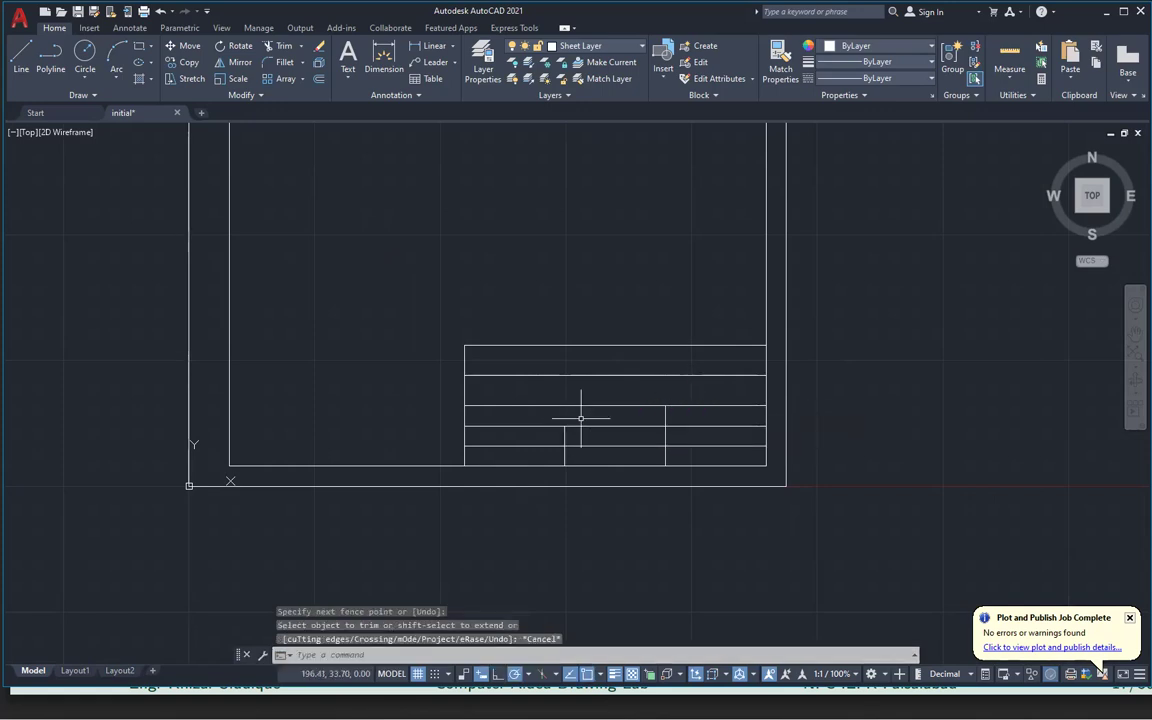
After comparing with the Title Block slide, add multiline text "NFC" across the full width of the title block's first row
{"action": "key", "text": "alt+Tab"}
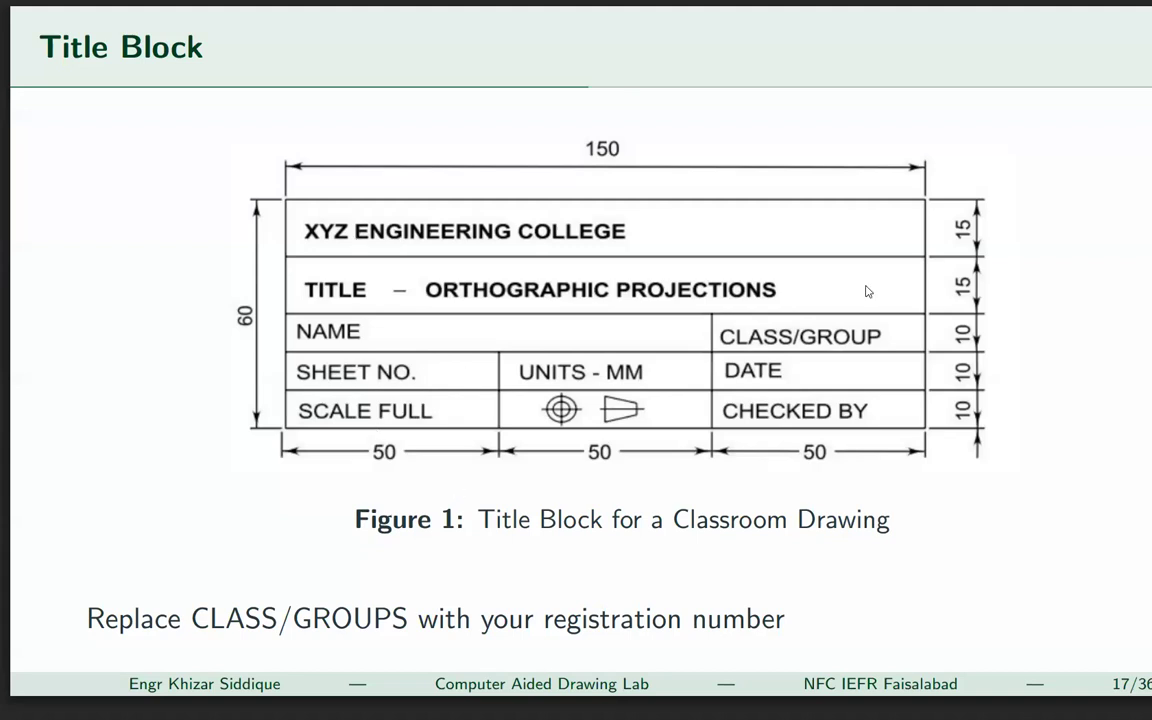
{"action": "key", "text": "alt+Tab"}
{"action": "scroll", "coordinate": [483, 278], "scroll_direction": "down", "scroll_amount": 2}
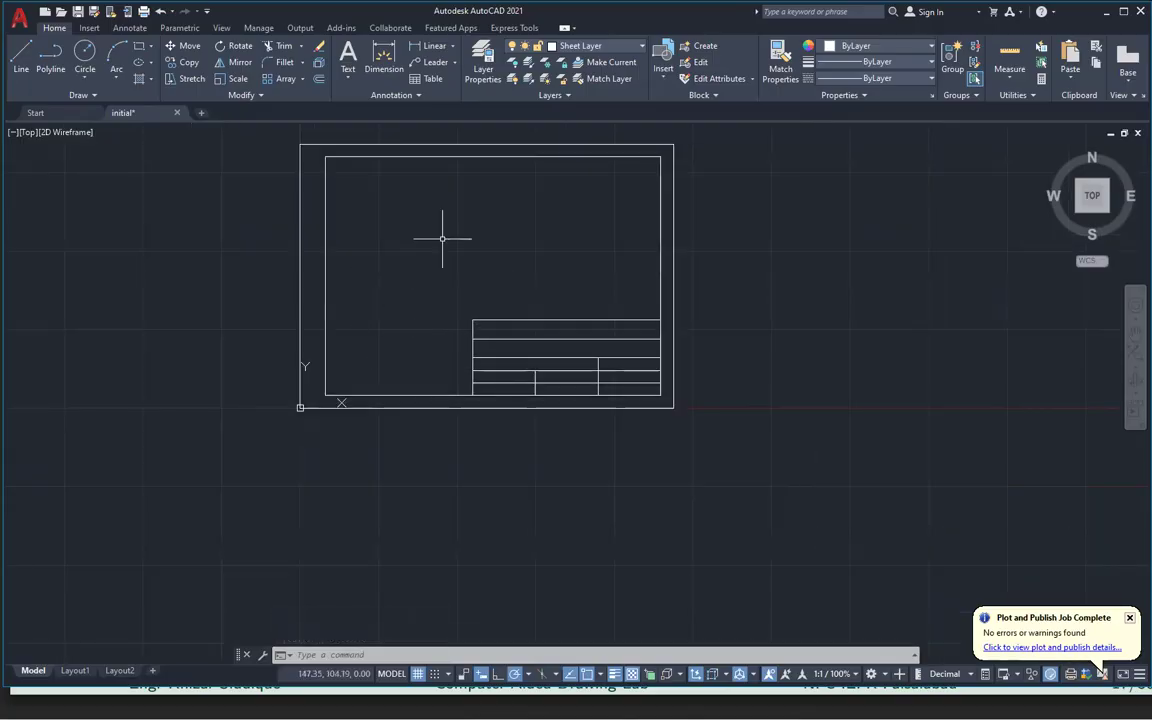
{"action": "scroll", "coordinate": [455, 305], "scroll_direction": "up", "scroll_amount": 4}
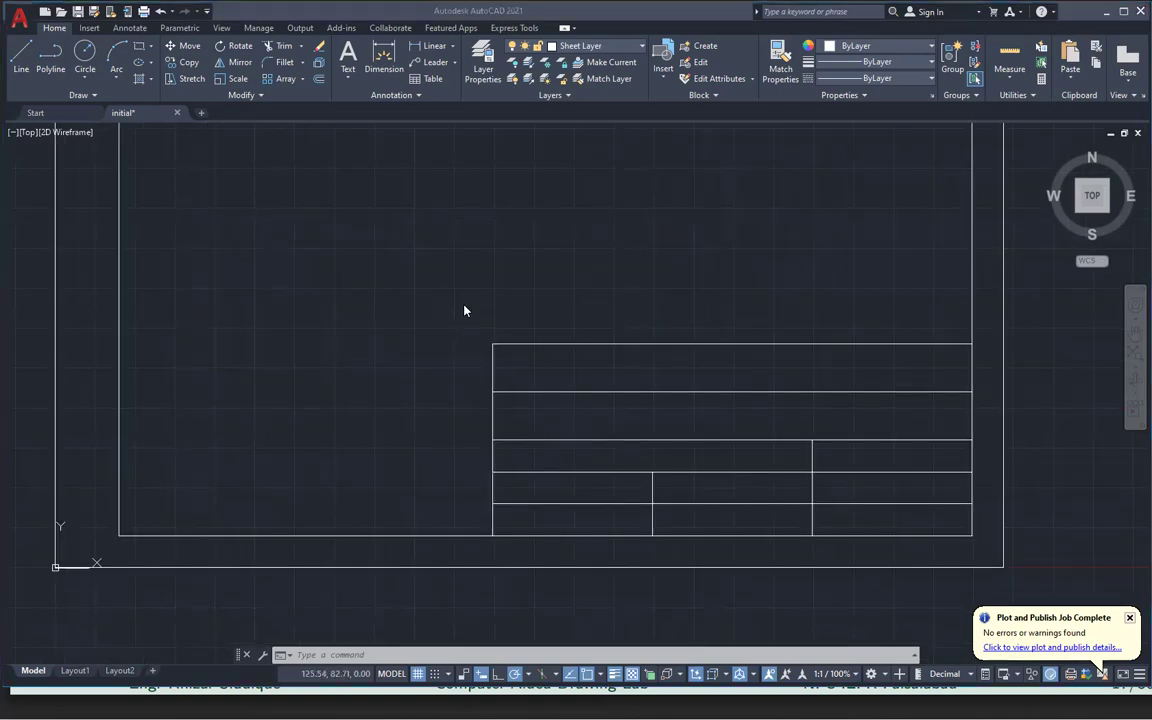
{"action": "key", "text": "alt+Tab"}
{"action": "key", "text": "alt+Tab"}
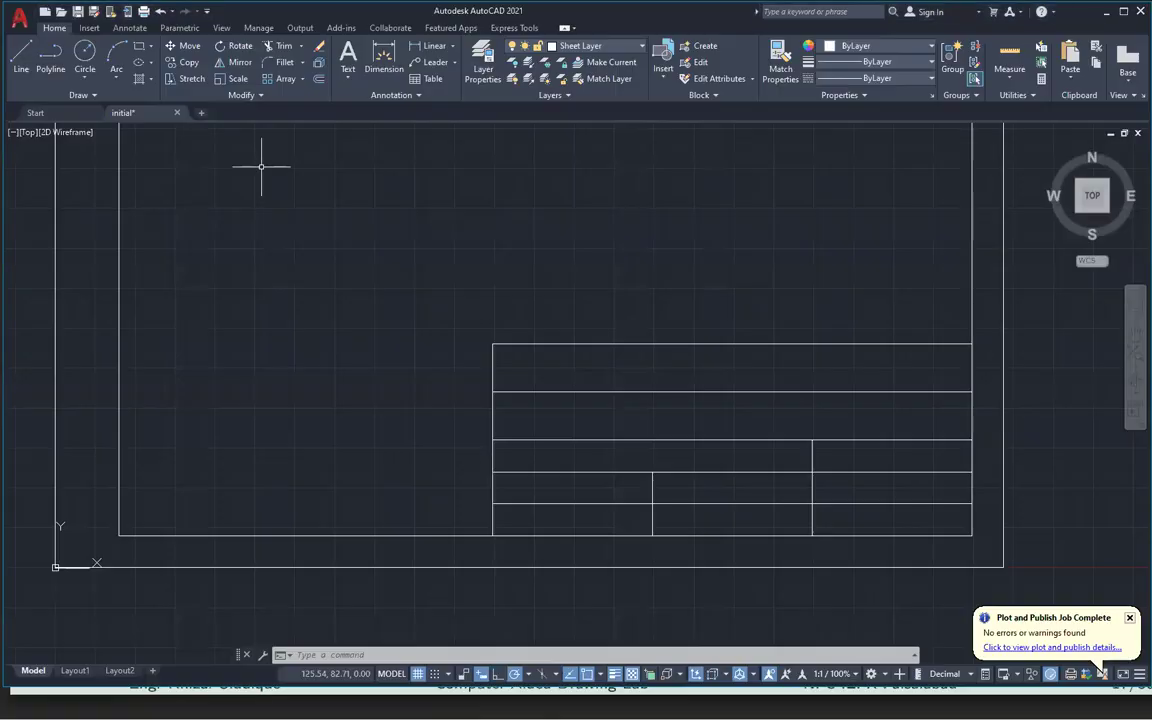
{"action": "left_click", "coordinate": [346, 56]}
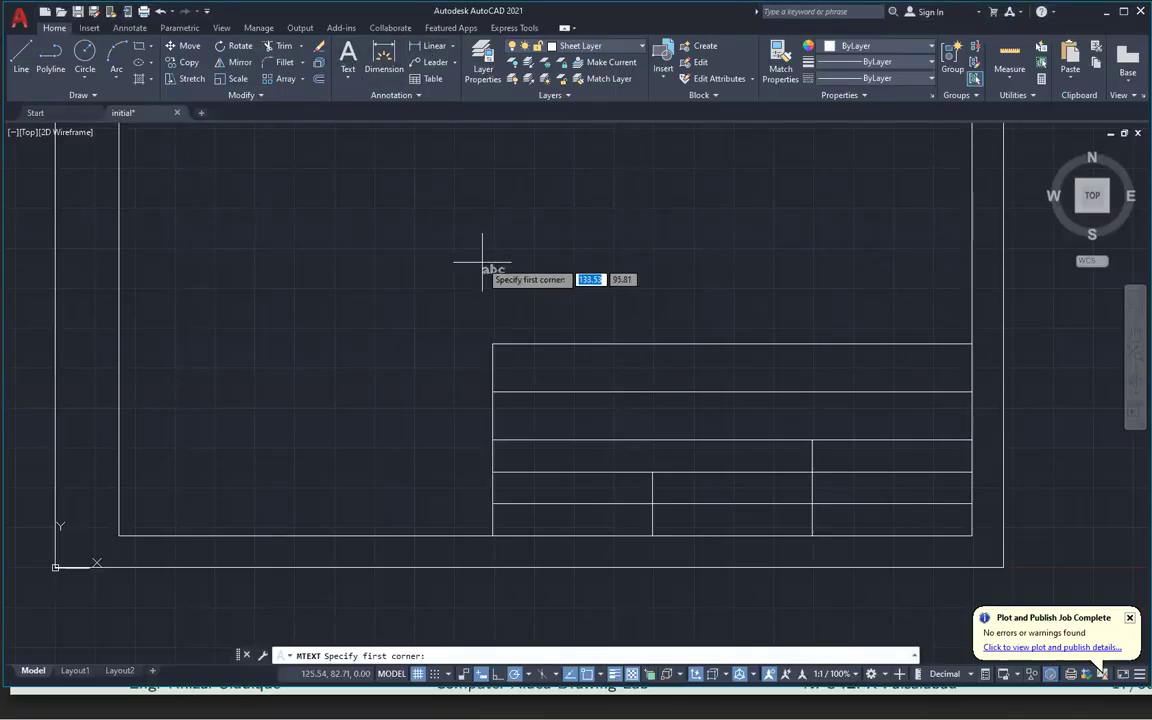
{"action": "left_click", "coordinate": [492, 345]}
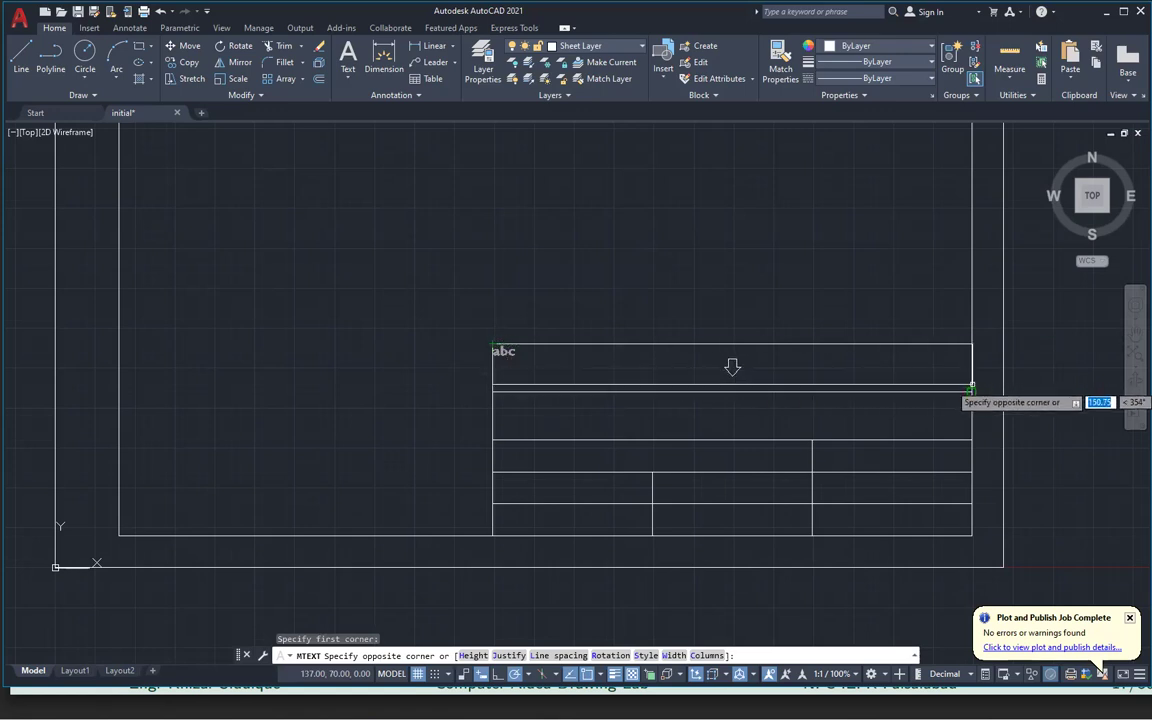
{"action": "left_click", "coordinate": [971, 392]}
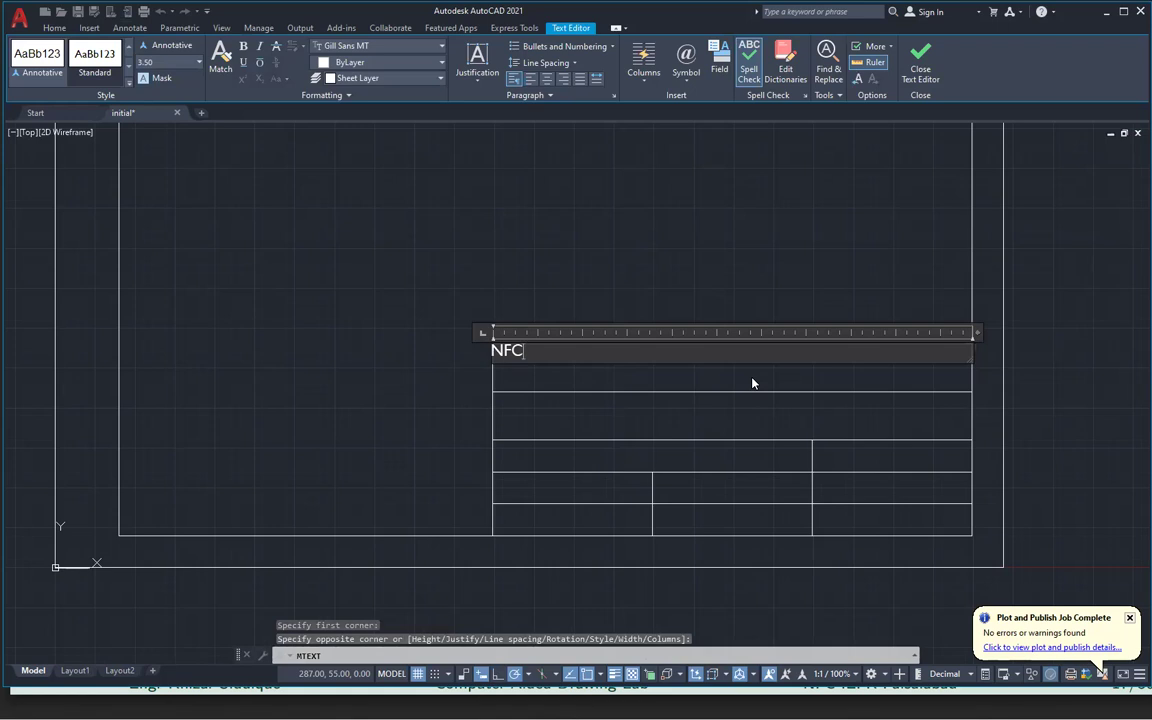
{"action": "left_click", "coordinate": [753, 383]}
Move the NFC text to mid-height of its row, slightly inset from the left edge, and narrow its text frame
{"action": "left_click", "coordinate": [519, 351]}
{"action": "left_click_drag", "start_coordinate": [519, 351], "coordinate": [529, 375]}
{"action": "left_click", "coordinate": [528, 370]}
{"action": "left_click", "coordinate": [520, 372]}
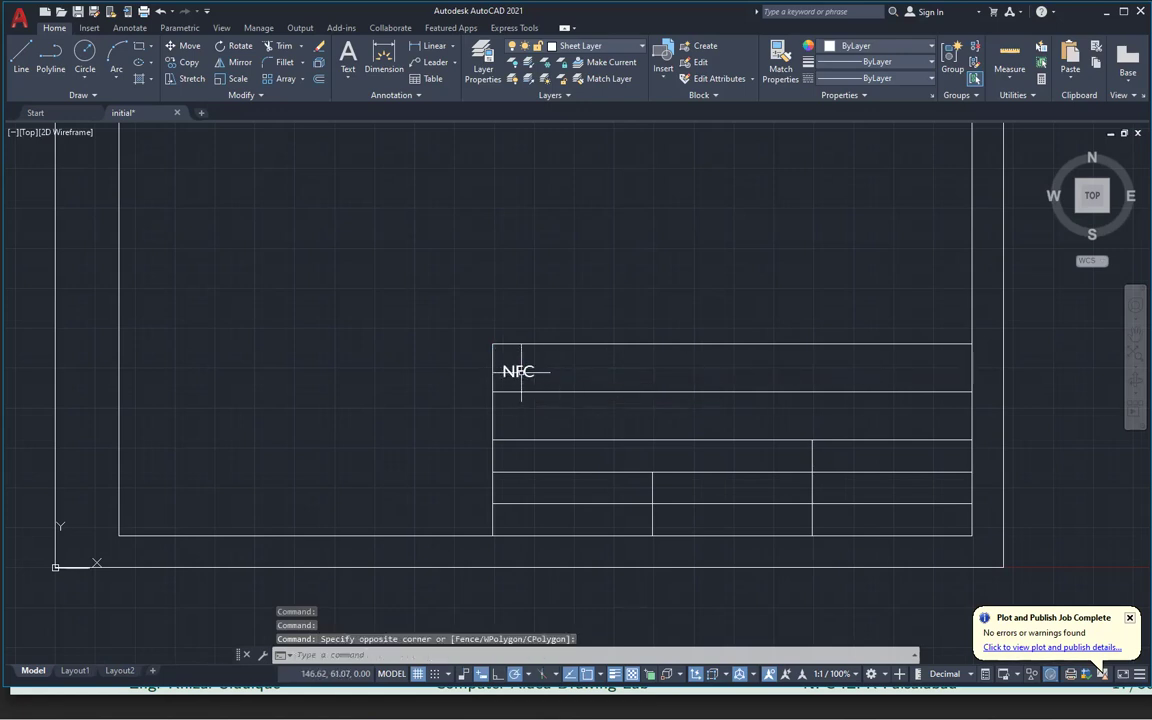
{"action": "left_click", "coordinate": [743, 375]}
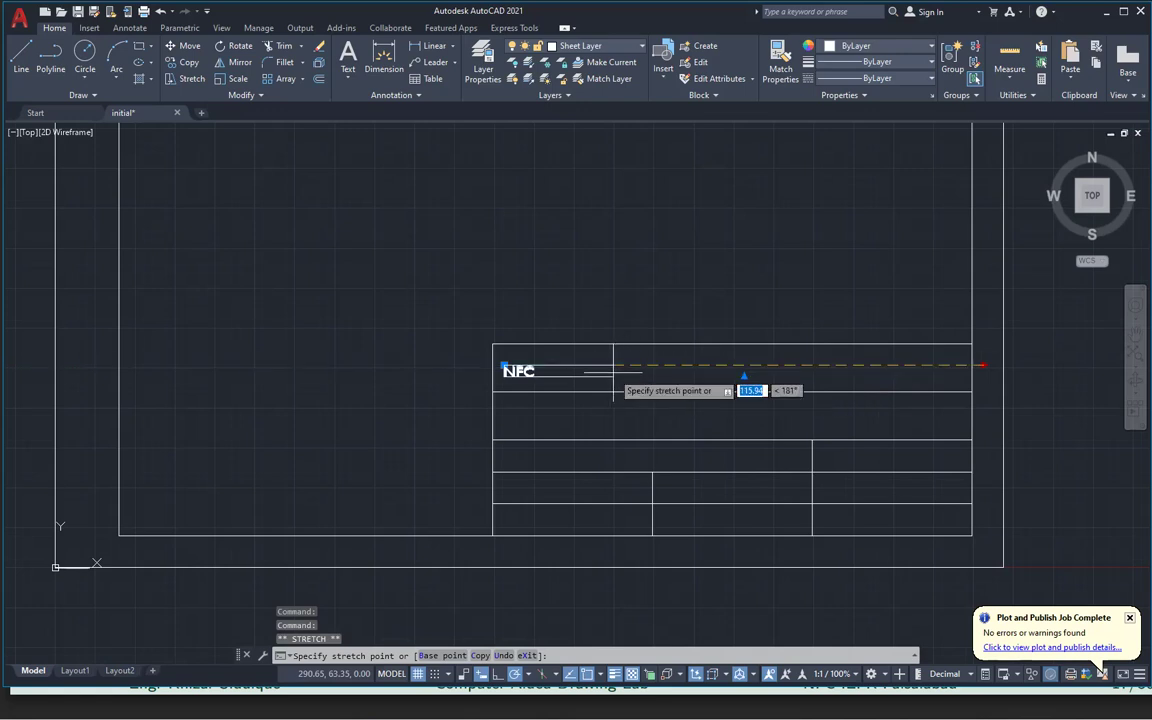
{"action": "key", "text": "Escape"}
{"action": "key", "text": "Escape"}
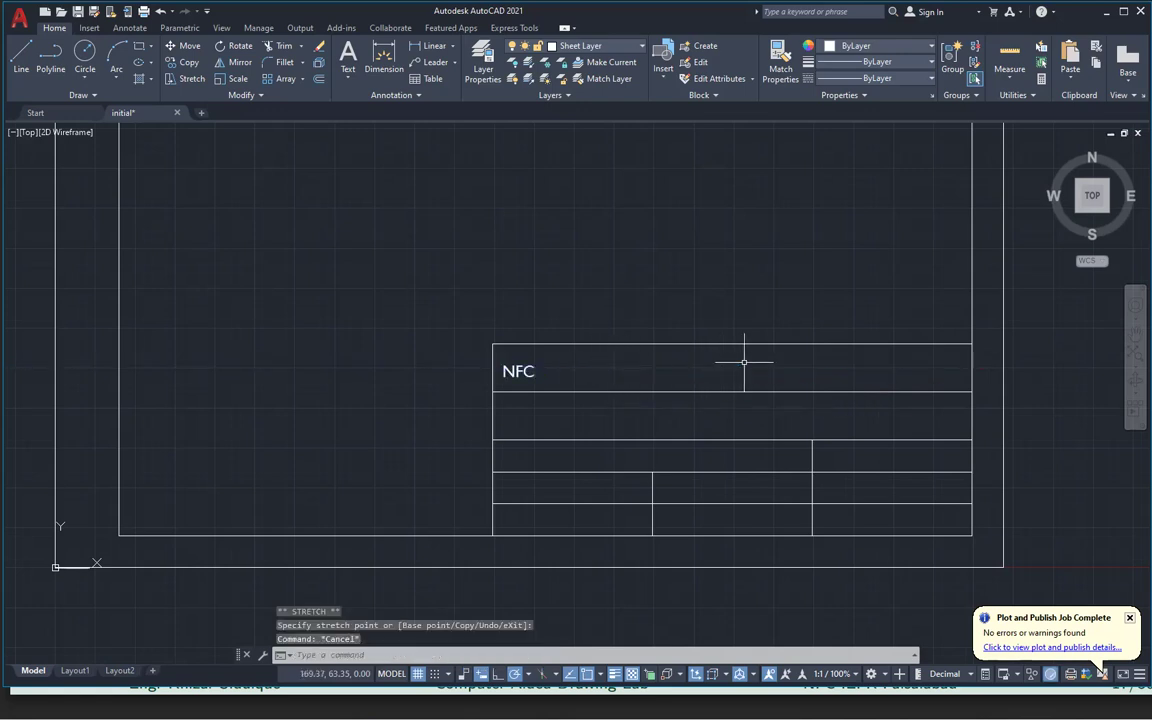
Edit the NFC text in the title block to read "NFC IEFR"
{"action": "left_click", "coordinate": [535, 372]}
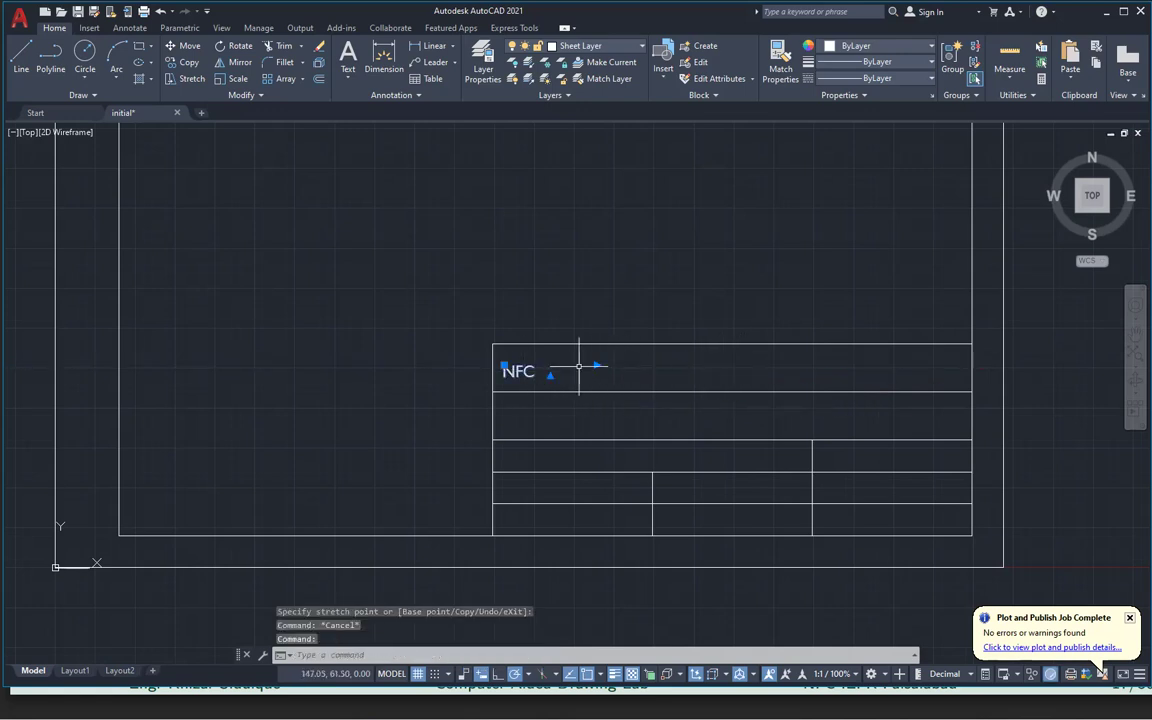
{"action": "right_click", "coordinate": [522, 374]}
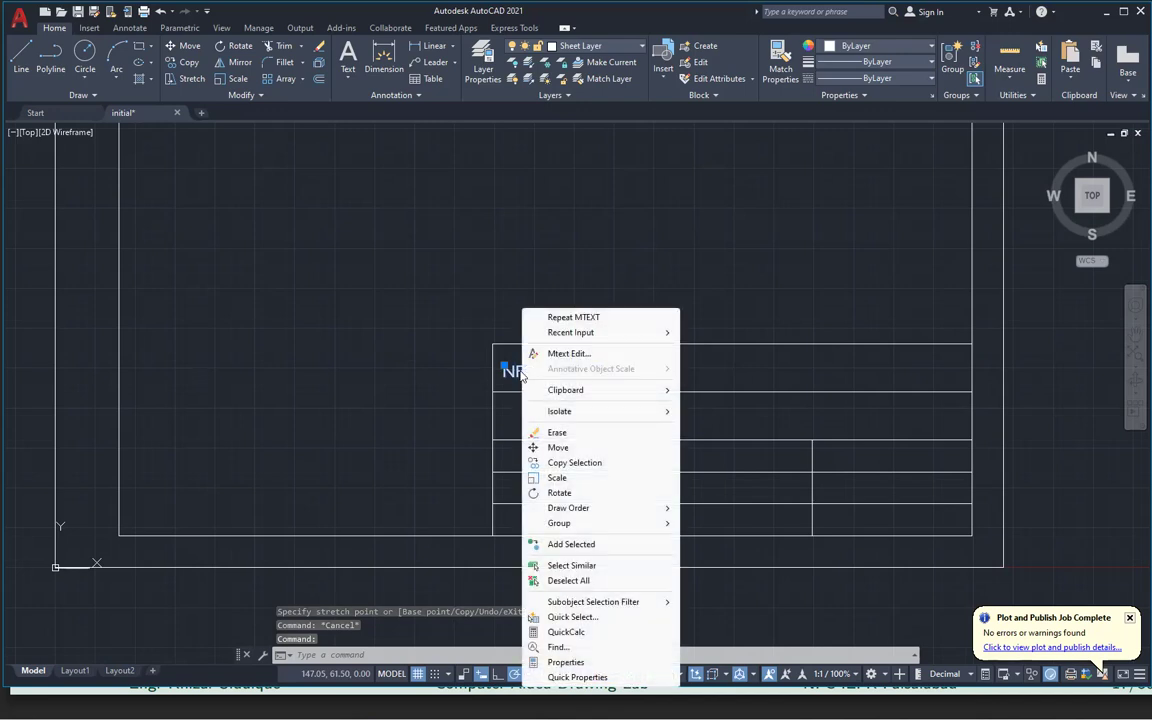
{"action": "left_click", "coordinate": [566, 354]}
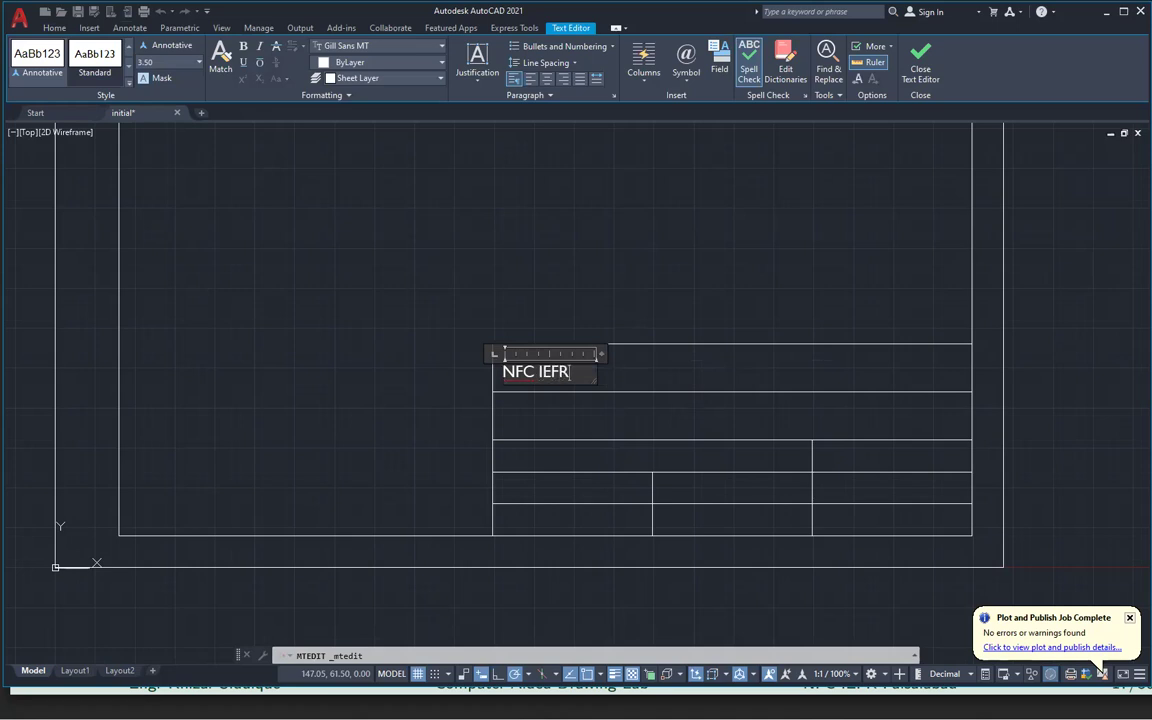
{"action": "left_click", "coordinate": [794, 376]}
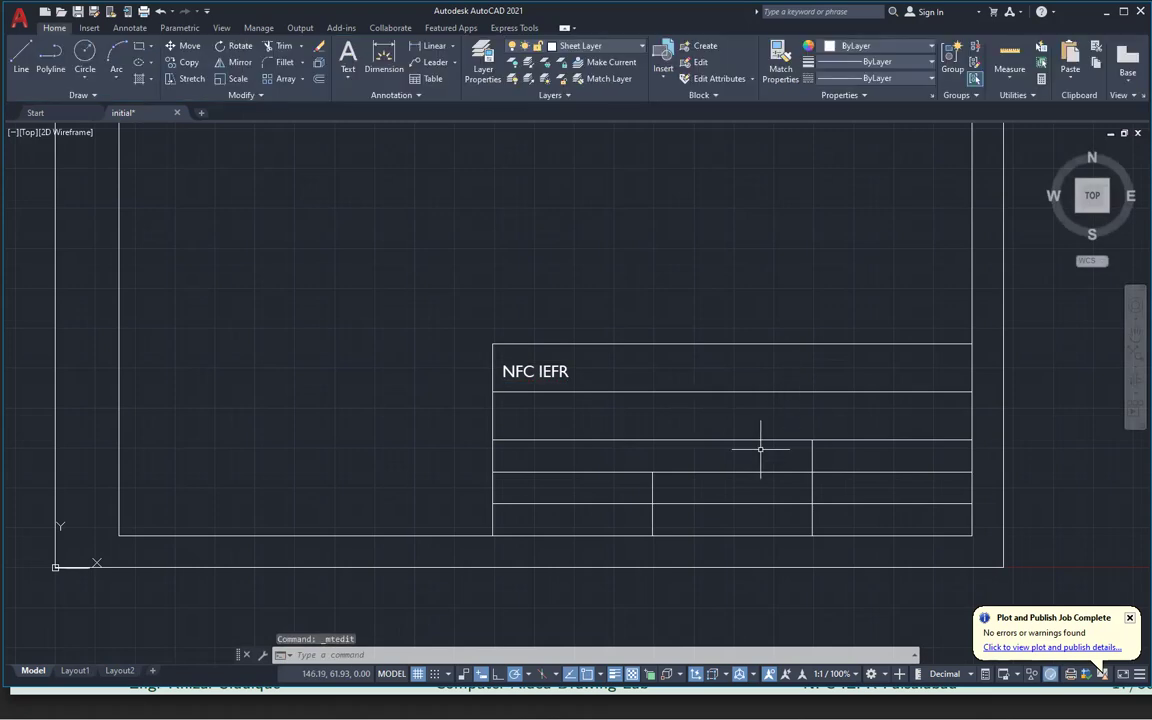
Compare the title block with the Title Block slide and examine the slides that follow, including Spacing of Views
{"action": "key", "text": "alt+Tab"}
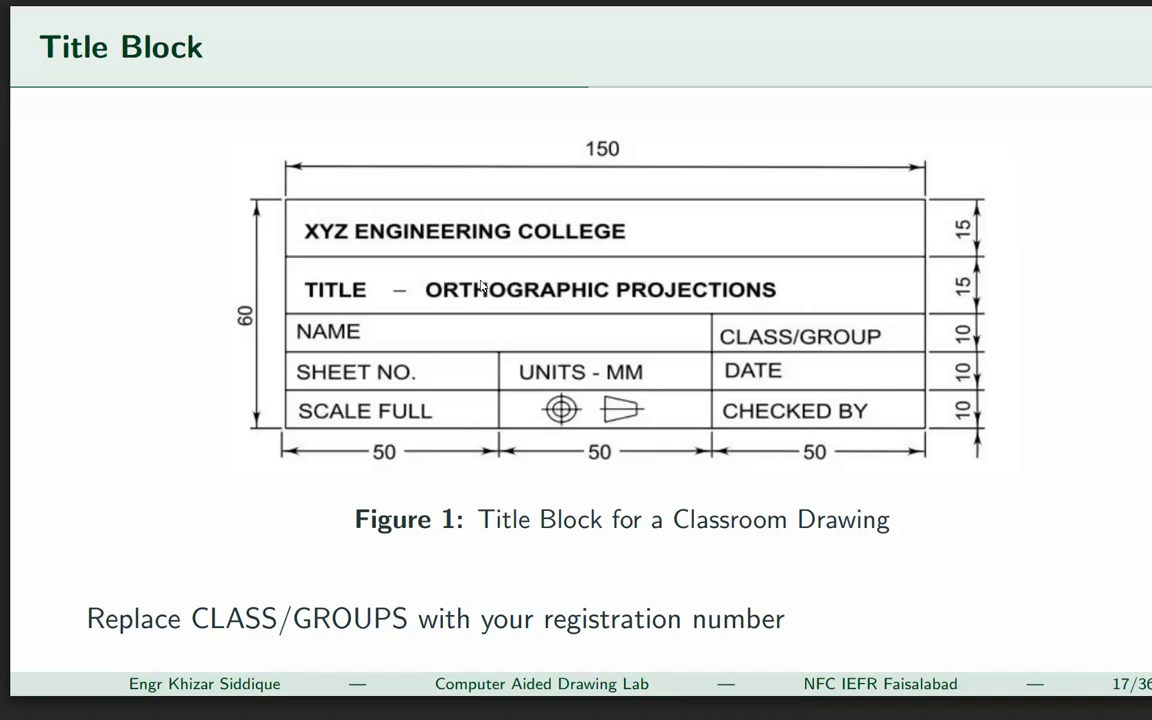
{"action": "key", "text": "alt+Tab"}
{"action": "scroll", "coordinate": [427, 304], "scroll_direction": "down", "scroll_amount": 4}
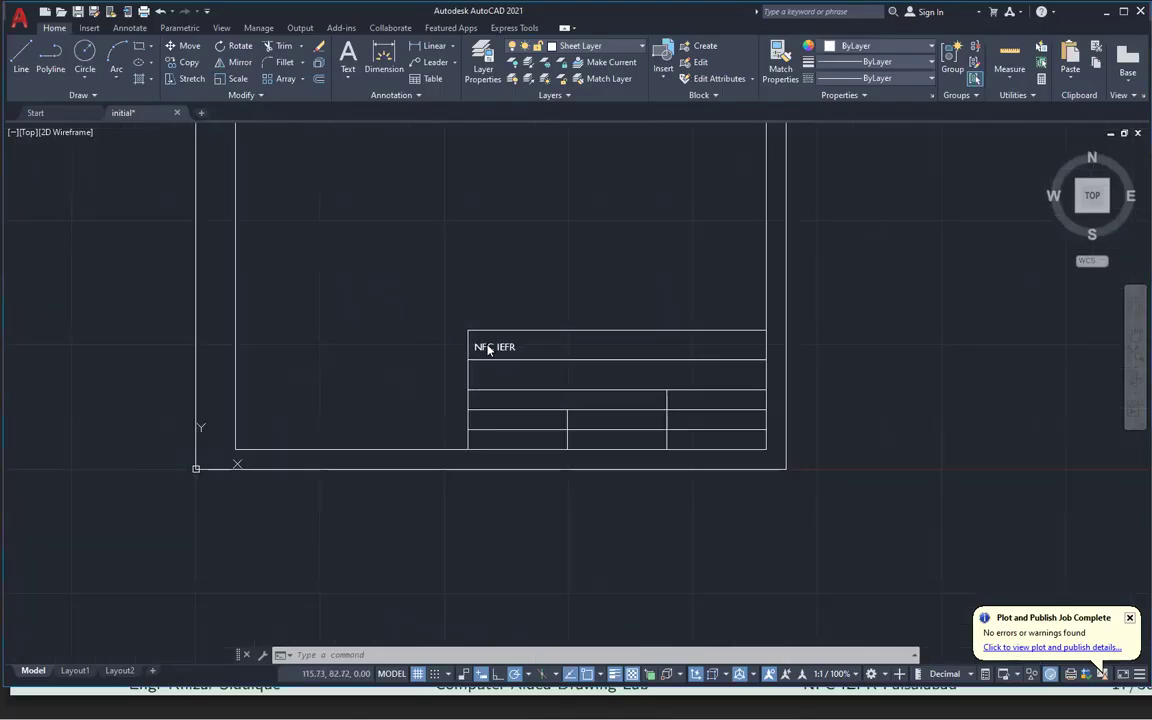
{"action": "key", "text": "alt+Tab"}
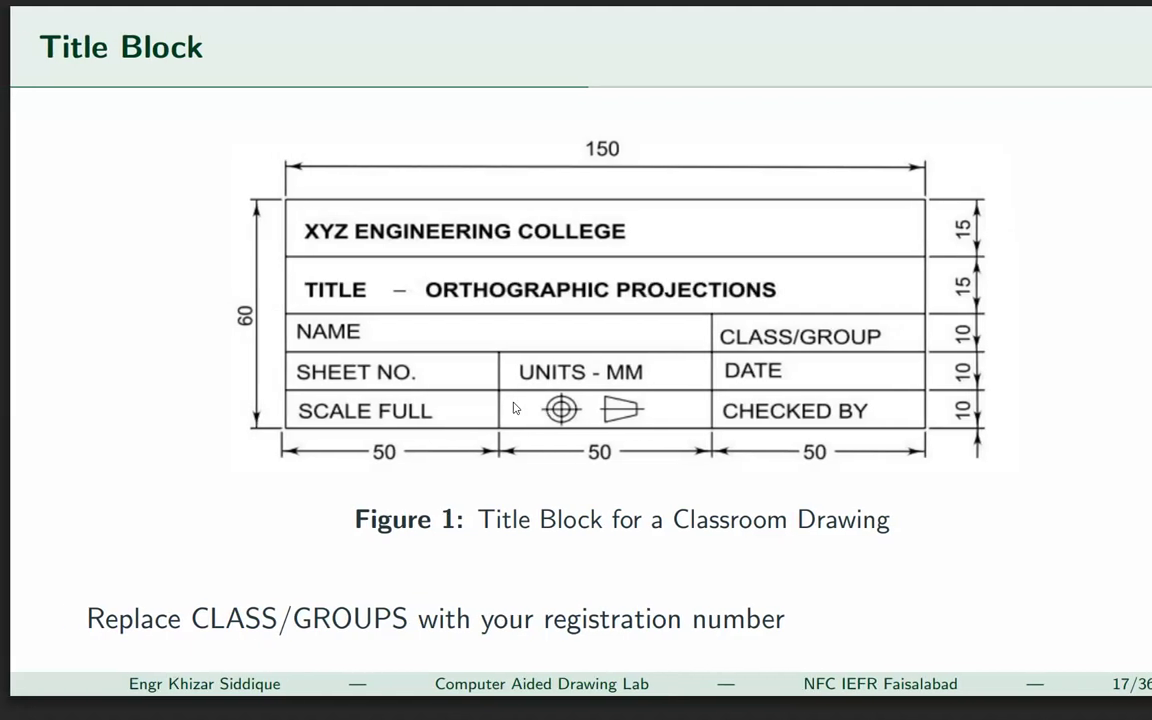
{"action": "scroll", "coordinate": [513, 408], "scroll_direction": "up", "scroll_amount": 2}
{"action": "scroll", "coordinate": [509, 402], "scroll_direction": "down", "scroll_amount": 4}
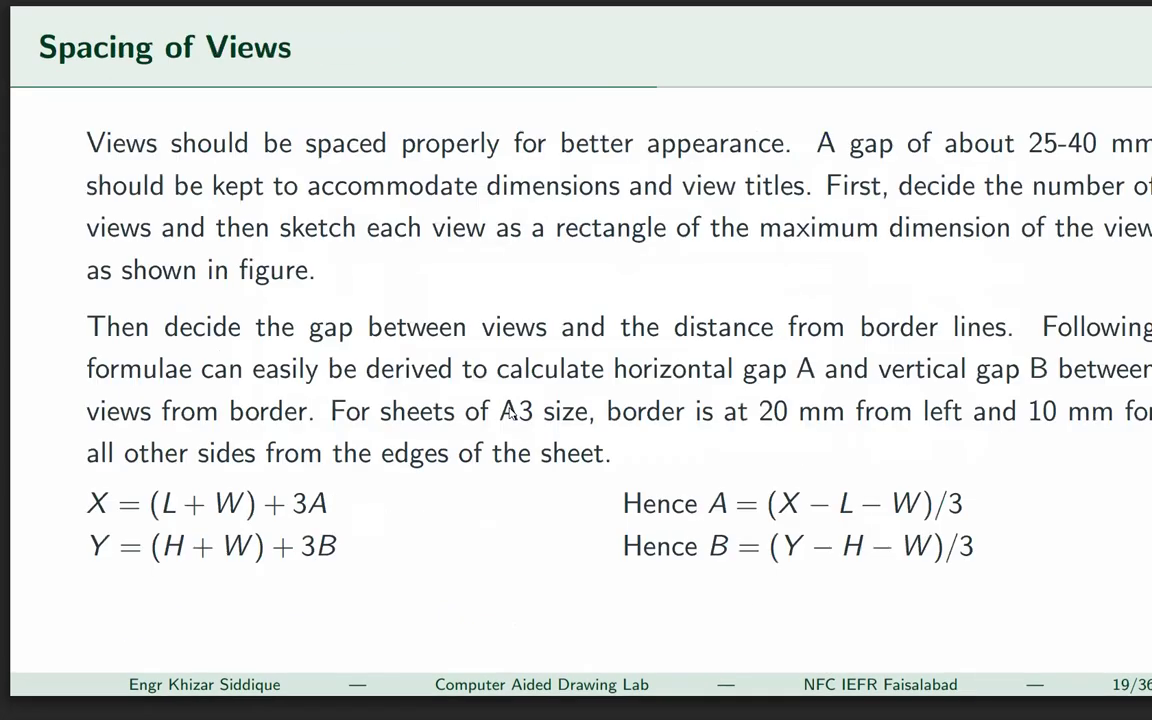
{"action": "scroll", "coordinate": [509, 413], "scroll_direction": "up", "scroll_amount": 1}
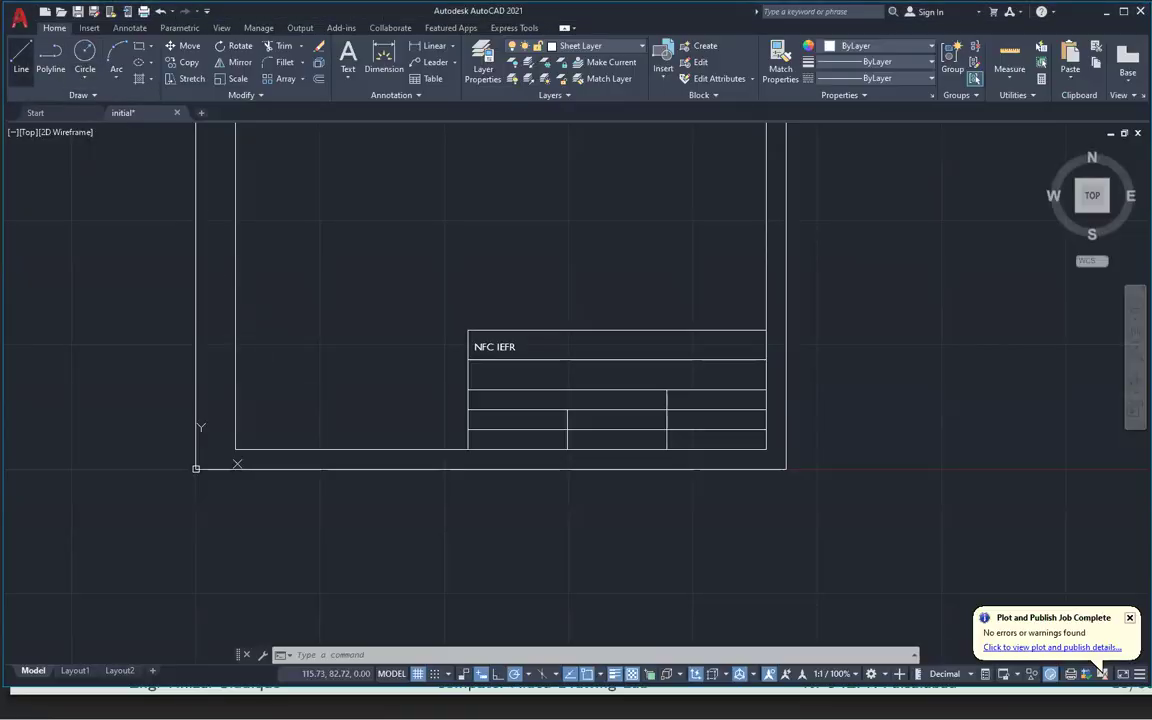
Check that midpoint snapping is on and draw a horizontal line about 39 mm inward from the sheet's left edge midpoint
{"action": "left_click", "coordinate": [21, 55]}
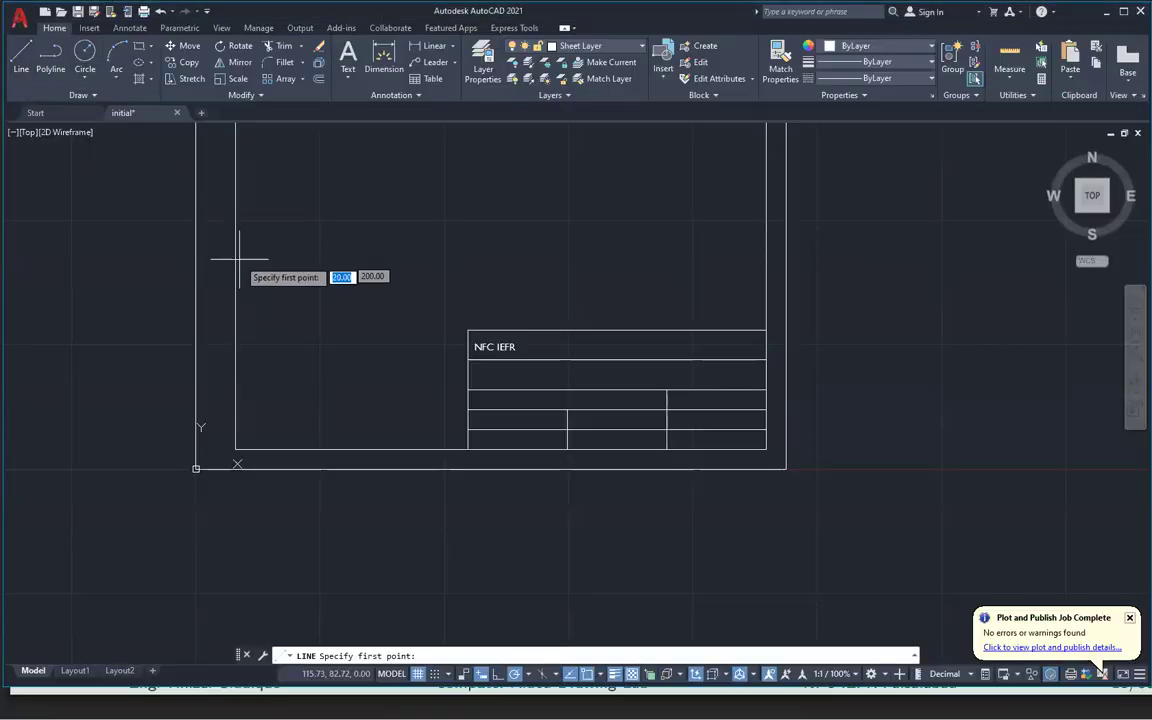
{"action": "scroll", "coordinate": [248, 275], "scroll_direction": "up", "scroll_amount": 5}
{"action": "scroll", "coordinate": [270, 310], "scroll_direction": "down", "scroll_amount": 8}
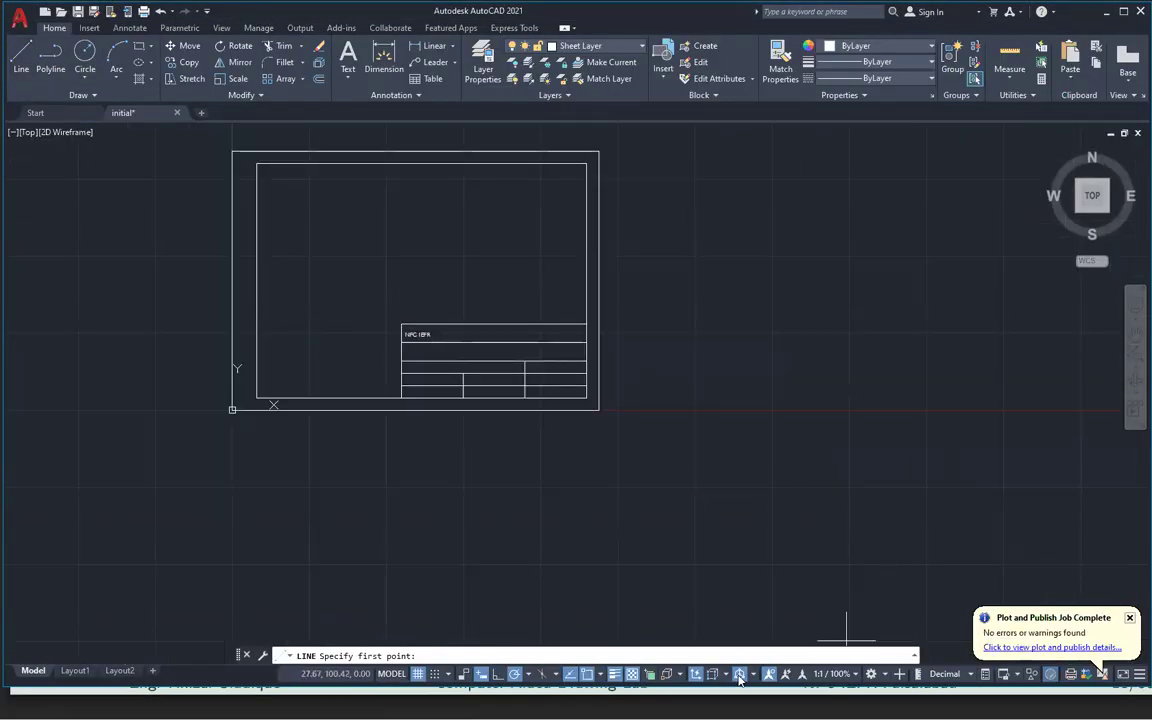
{"action": "left_click", "coordinate": [600, 676]}
{"action": "left_click", "coordinate": [599, 676]}
{"action": "left_click", "coordinate": [597, 676]}
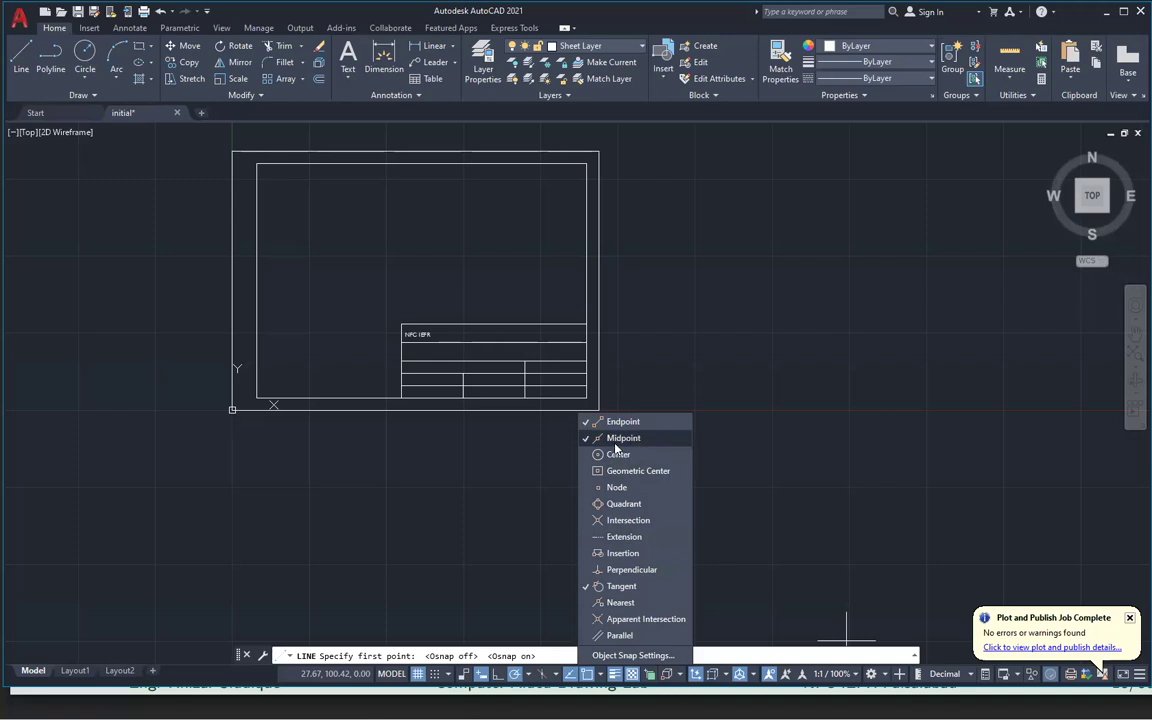
{"action": "left_click", "coordinate": [21, 58]}
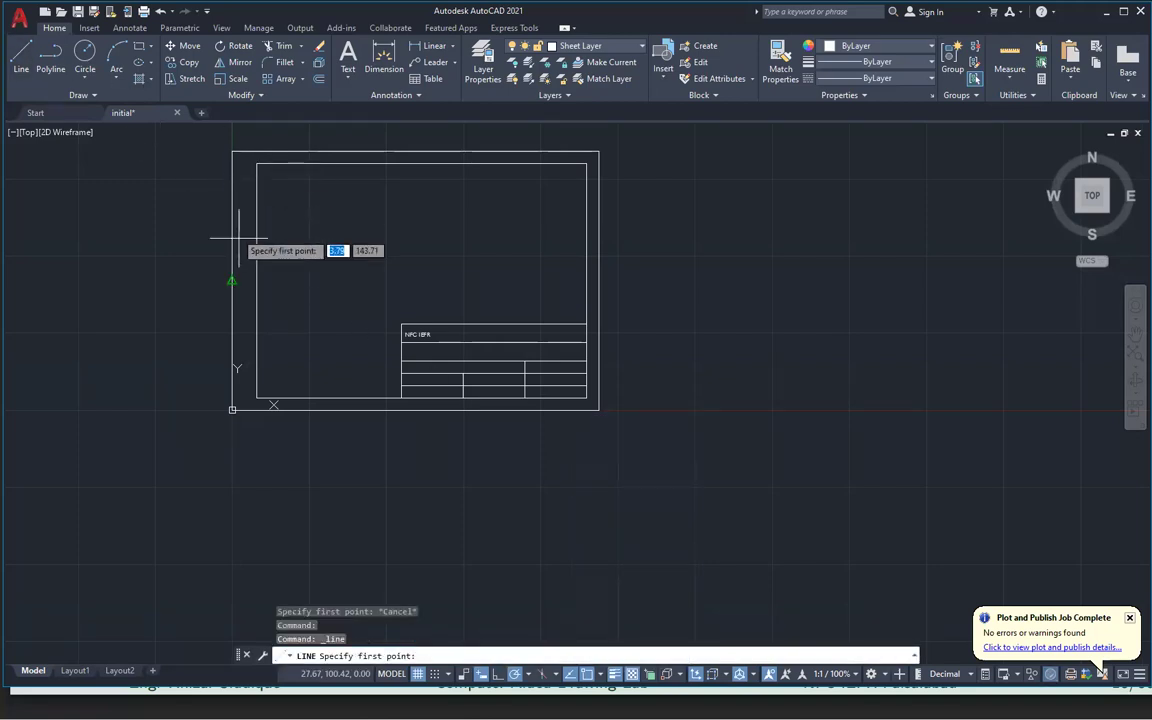
{"action": "left_click", "coordinate": [232, 280]}
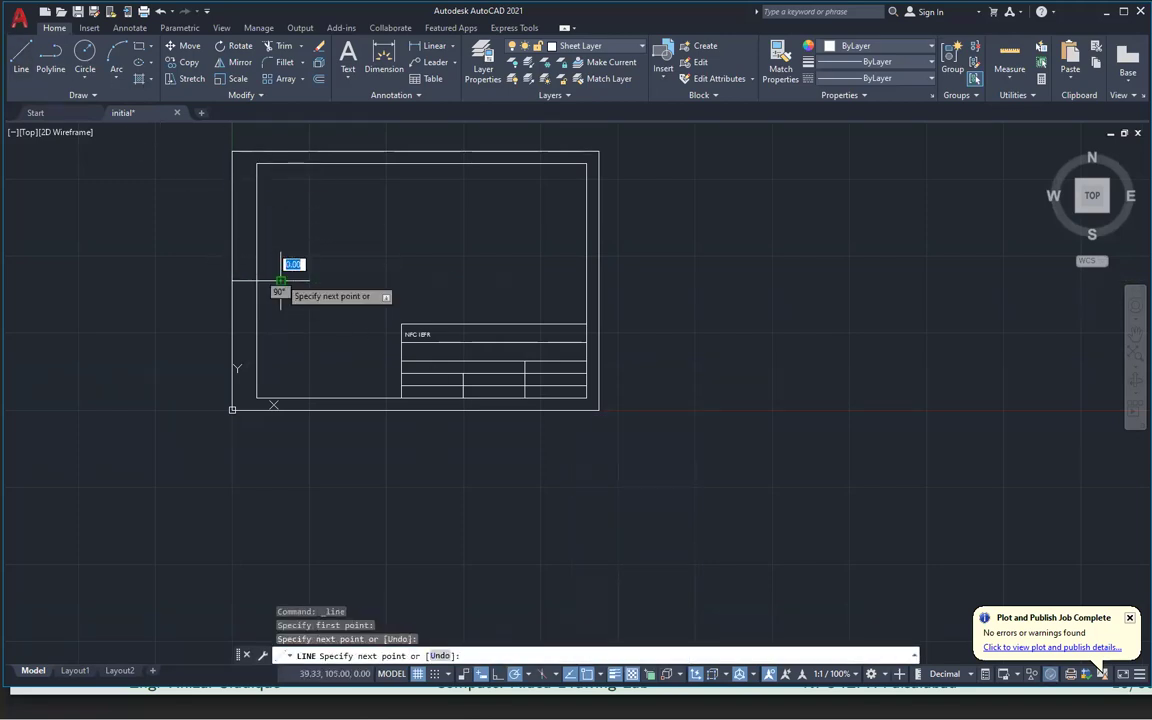
{"action": "key", "text": "Escape"}
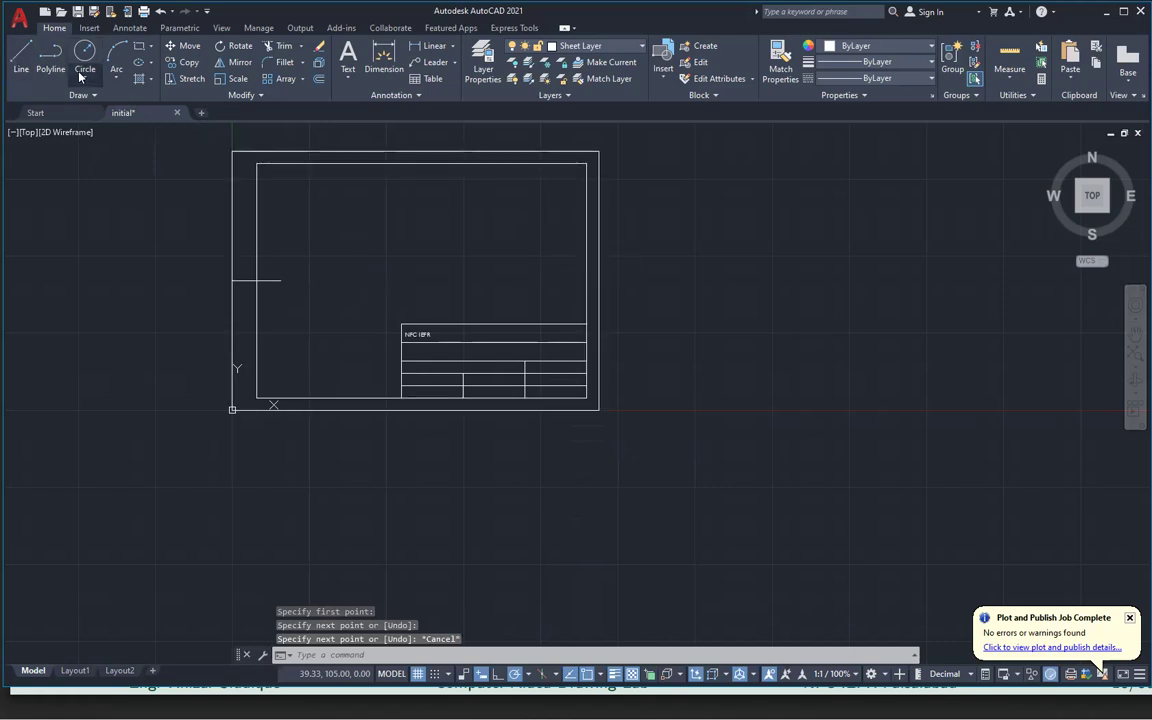
Draw a horizontal line about 53 mm inward from the midpoint of the sheet's right outer edge
{"action": "left_click", "coordinate": [21, 58]}
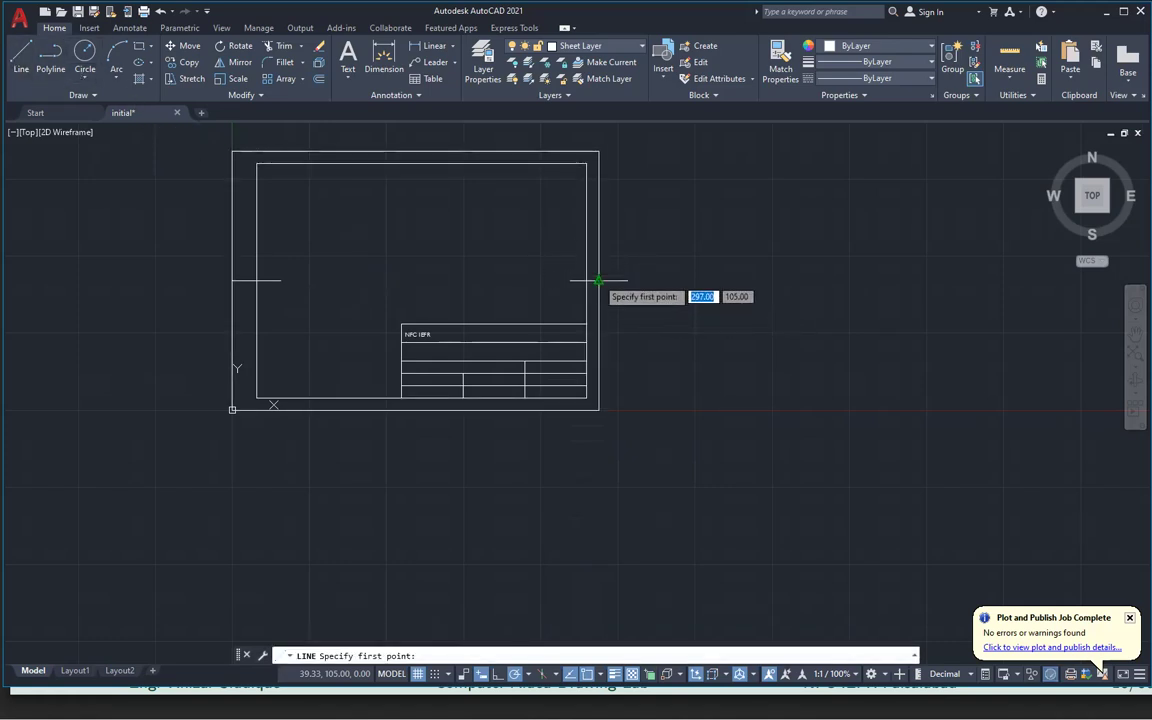
{"action": "left_click", "coordinate": [598, 280]}
{"action": "left_click", "coordinate": [537, 276]}
{"action": "key", "text": "Escape"}
Try to draw a vertical line downward from the midpoint of the sheet's top outer edge
{"action": "key", "text": "Return"}
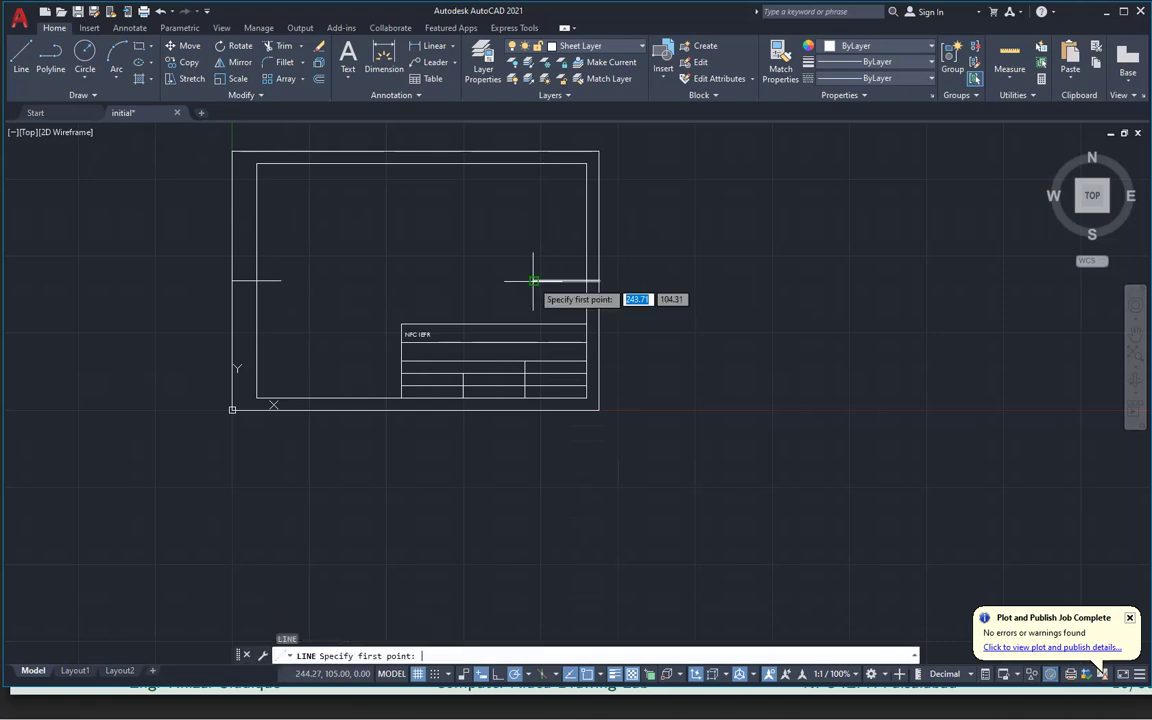
{"action": "left_click", "coordinate": [415, 152]}
{"action": "left_click", "coordinate": [415, 225]}
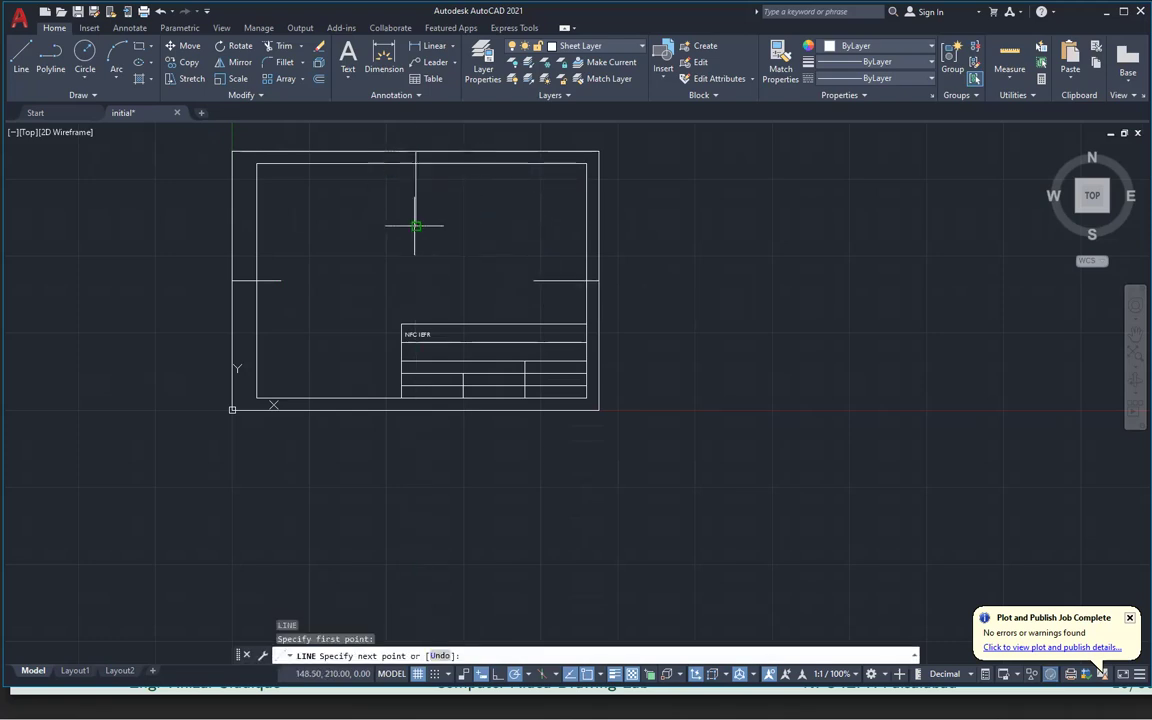
{"action": "key", "text": "Return"}
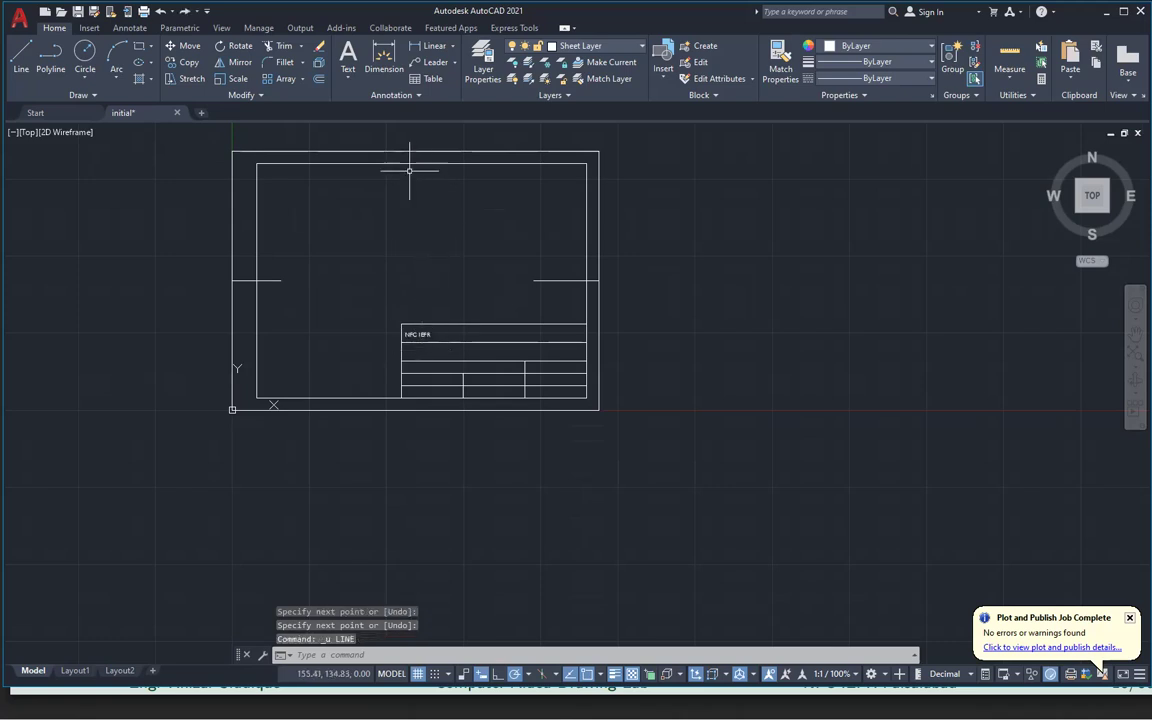
Draw a vertical line about 19 mm downward from the midpoint of the sheet's top outer edge
{"action": "left_click", "coordinate": [21, 56]}
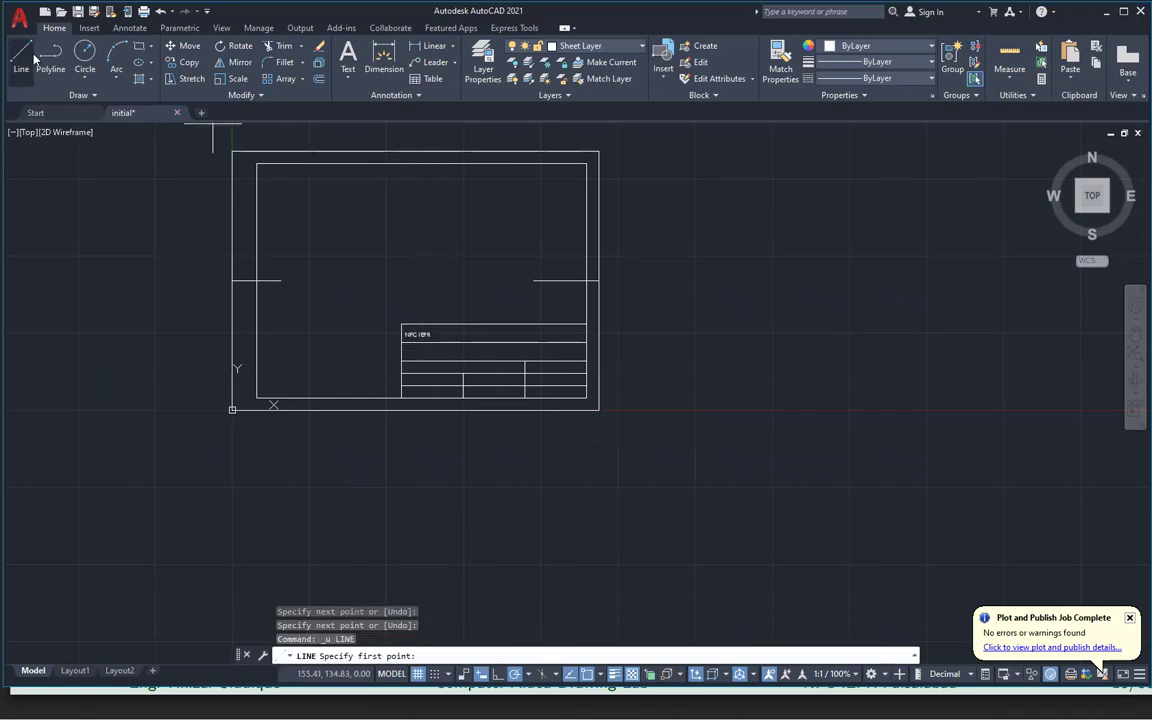
{"action": "left_click", "coordinate": [416, 152]}
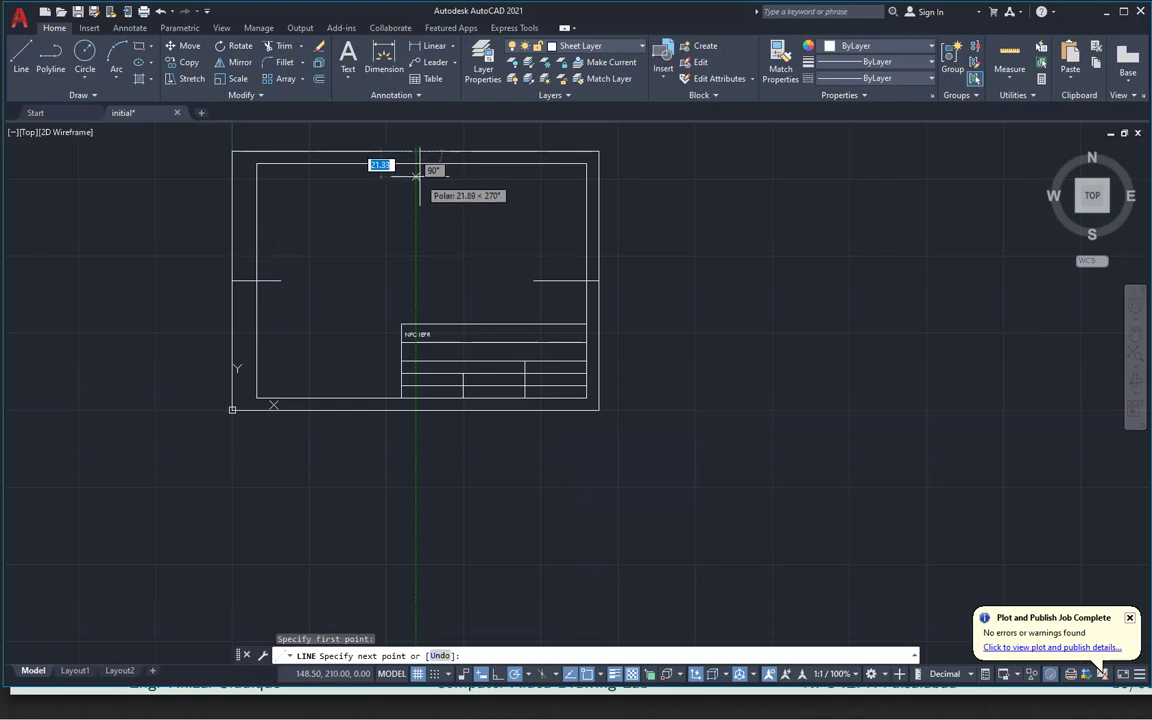
{"action": "key", "text": "Escape"}
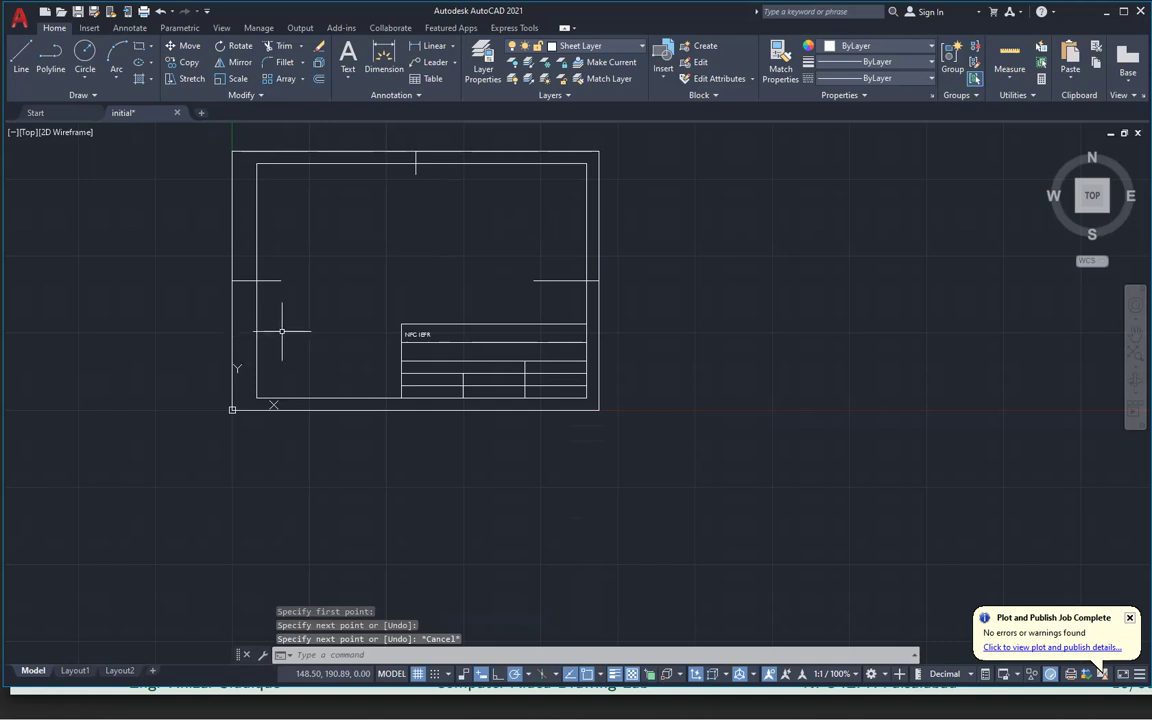
Draw a vertical line about 16 mm upward from the midpoint of the sheet's bottom outer edge
{"action": "key", "text": "Return"}
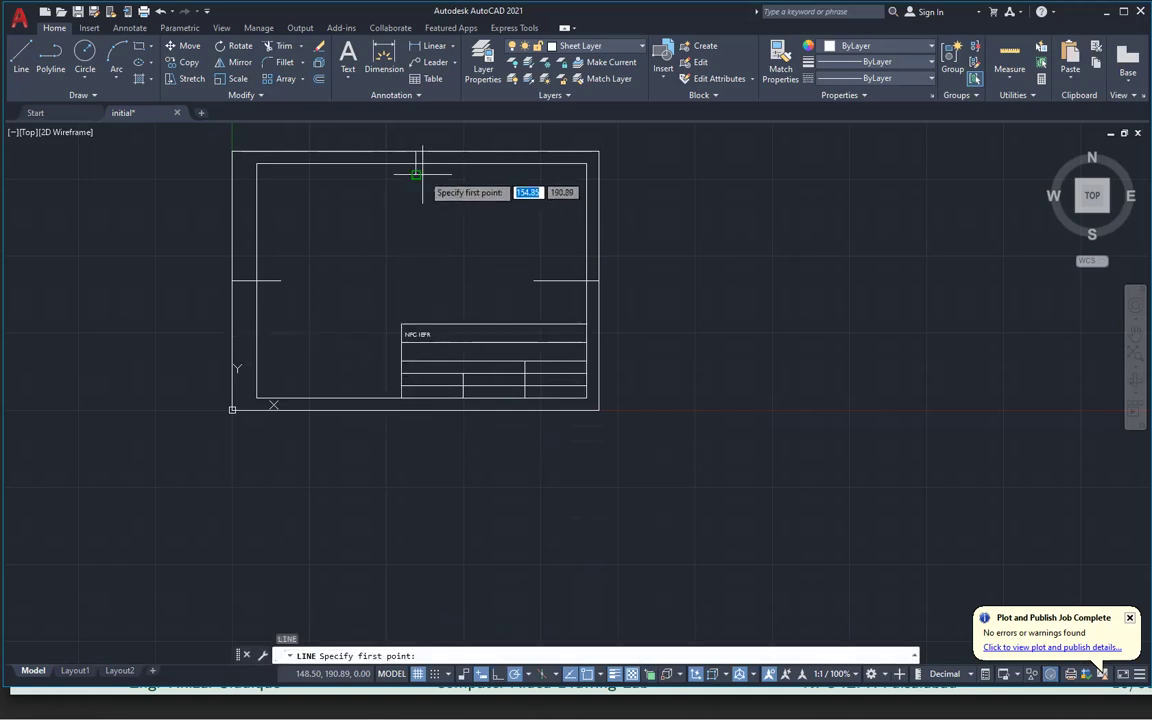
{"action": "left_click", "coordinate": [415, 410]}
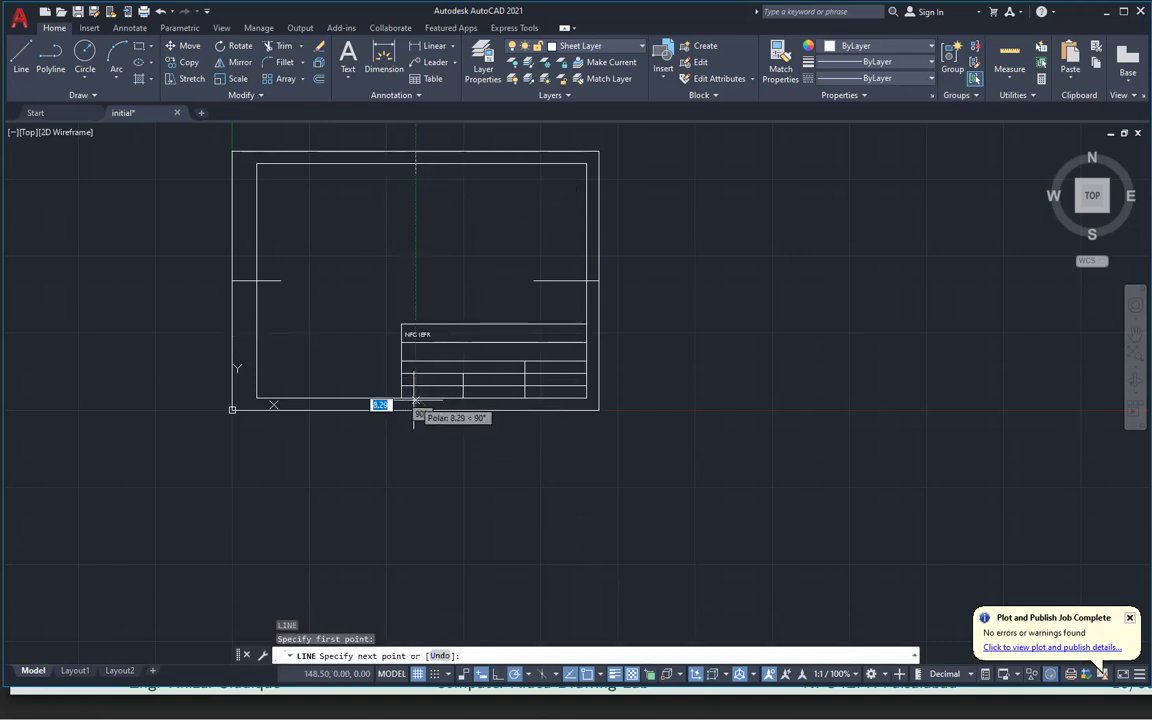
{"action": "right_click", "coordinate": [540, 463]}
{"action": "left_click", "coordinate": [415, 391]}
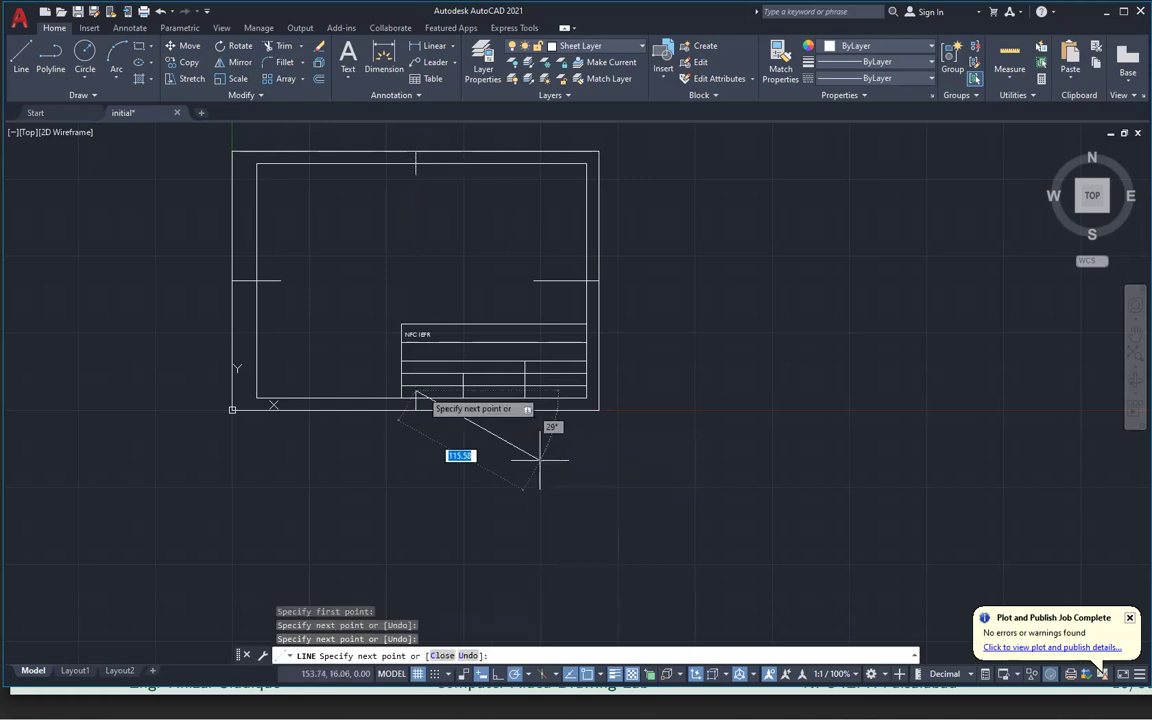
{"action": "scroll", "coordinate": [415, 397], "scroll_direction": "up", "scroll_amount": 5}
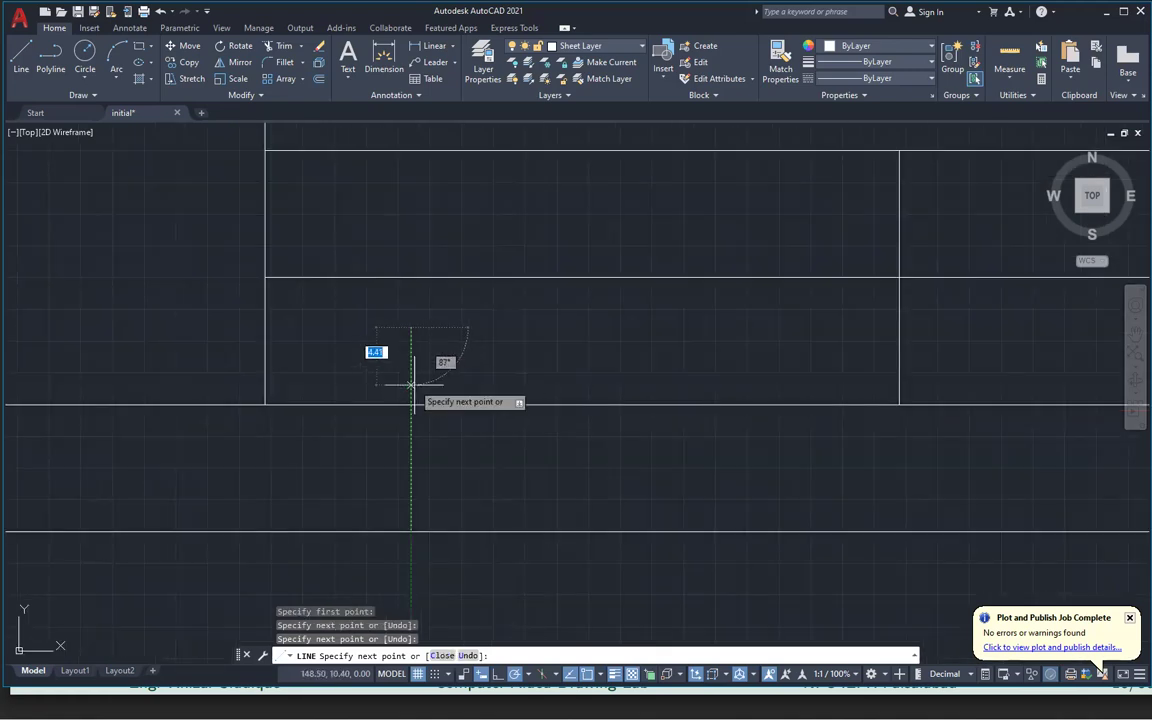
{"action": "left_click", "coordinate": [411, 384]}
{"action": "right_click", "coordinate": [493, 372]}
{"action": "left_click", "coordinate": [514, 372]}
{"action": "scroll", "coordinate": [496, 368], "scroll_direction": "down", "scroll_amount": 5}
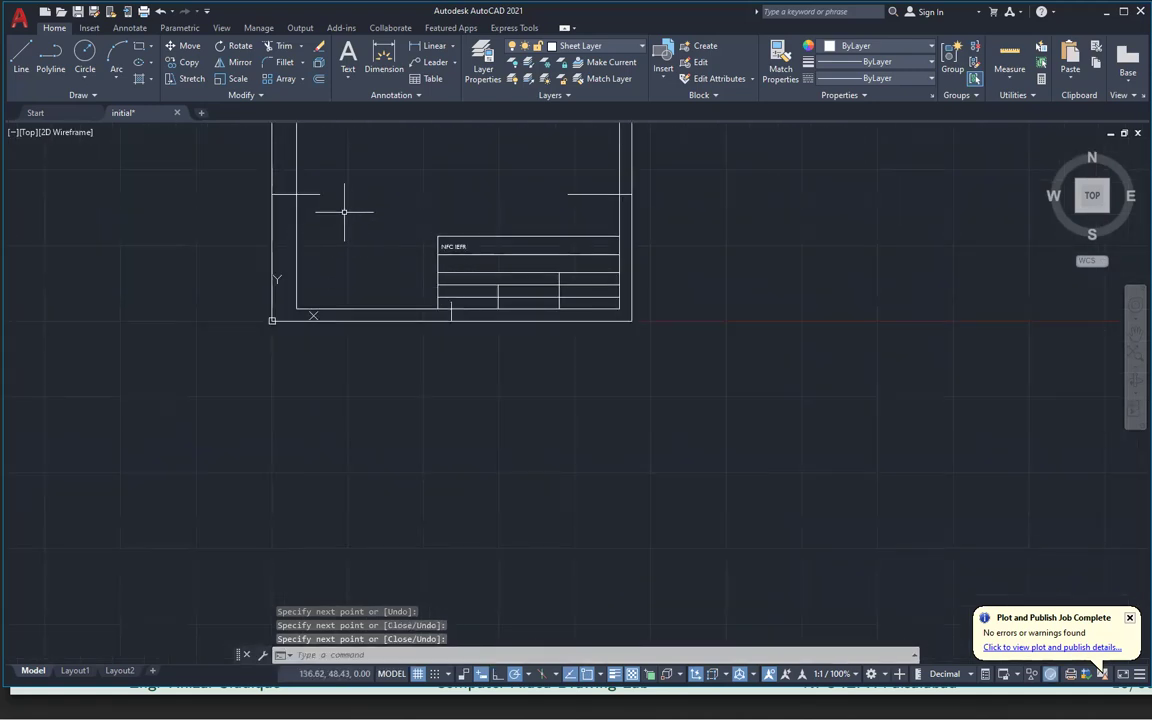
{"action": "middle_click_drag", "start_coordinate": [372, 222], "coordinate": [383, 311]}
Erase the right centring mark and redraw it about 16 mm long from the midpoint of the sheet's right outer edge
{"action": "type", "text": "e"}
{"action": "key", "text": "Return"}
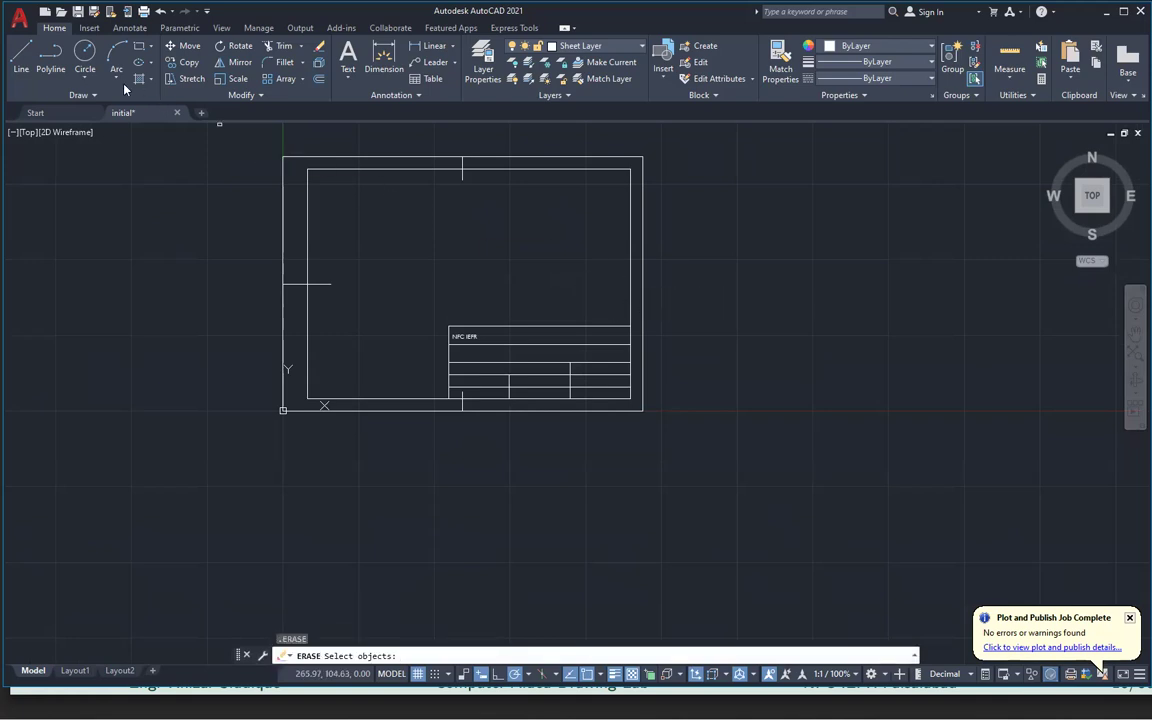
{"action": "left_click", "coordinate": [21, 60]}
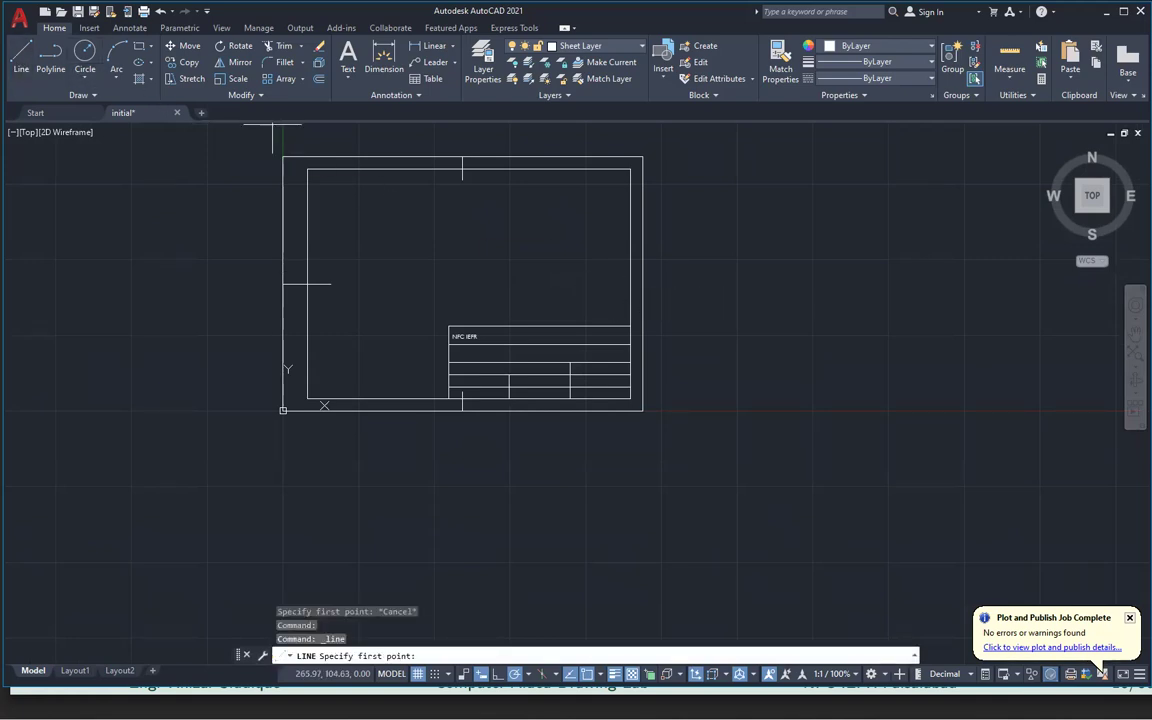
{"action": "left_click", "coordinate": [622, 284]}
{"action": "key", "text": "Escape"}
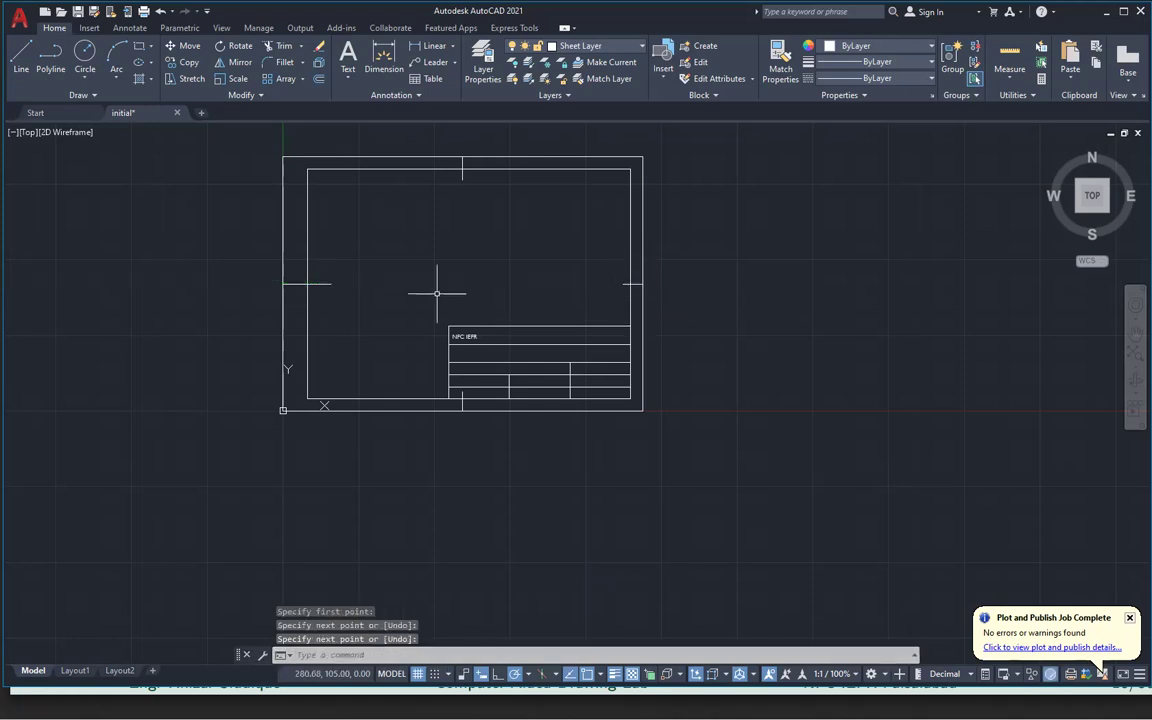
Erase the left centring mark and redraw it about 29 mm long from the midpoint of the sheet's left outer edge
{"action": "type", "text": "e"}
{"action": "key", "text": "Return"}
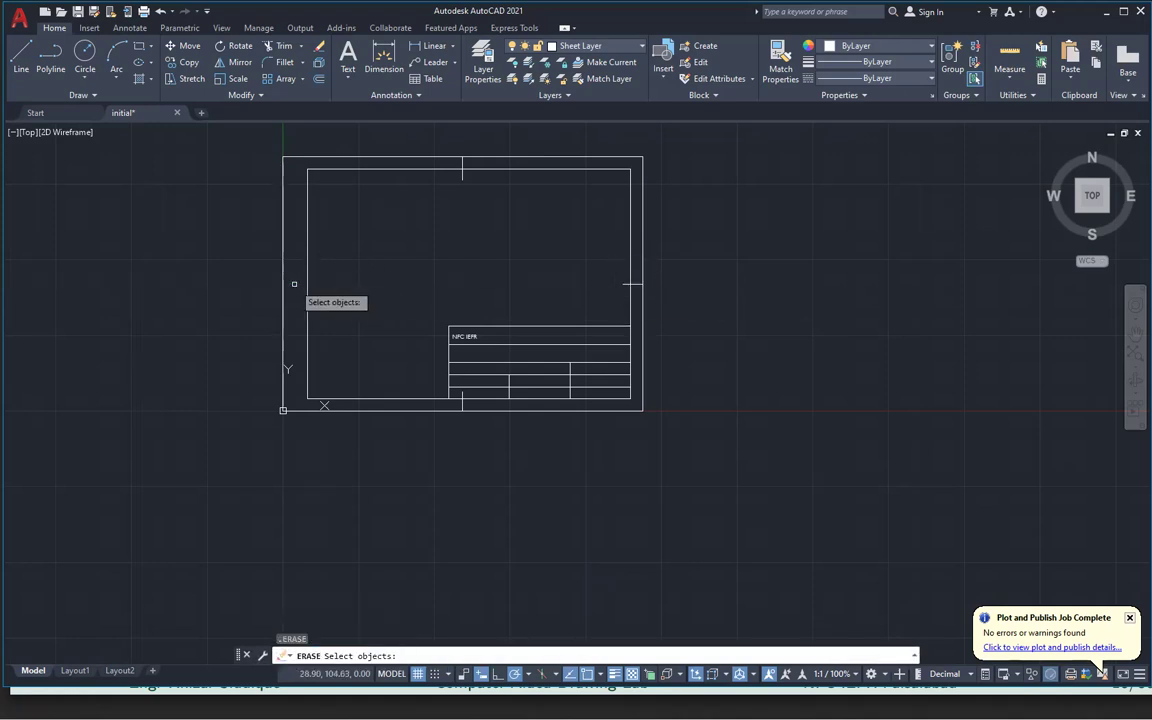
{"action": "left_click", "coordinate": [21, 58]}
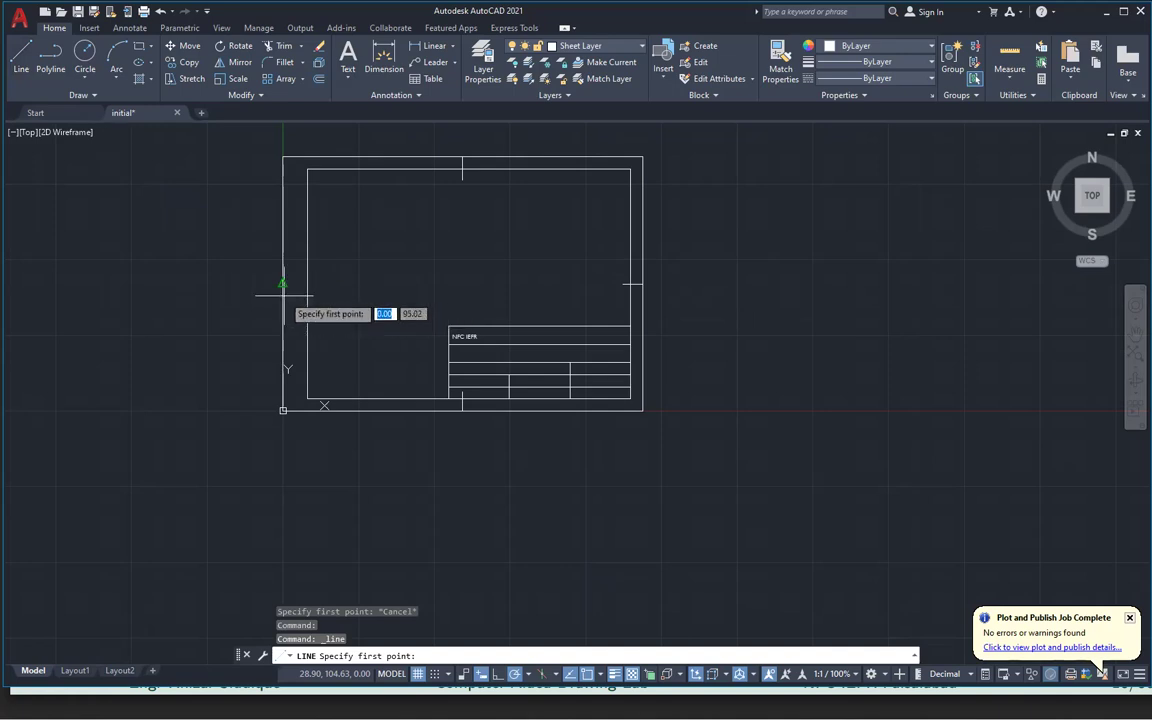
{"action": "left_click", "coordinate": [283, 284]}
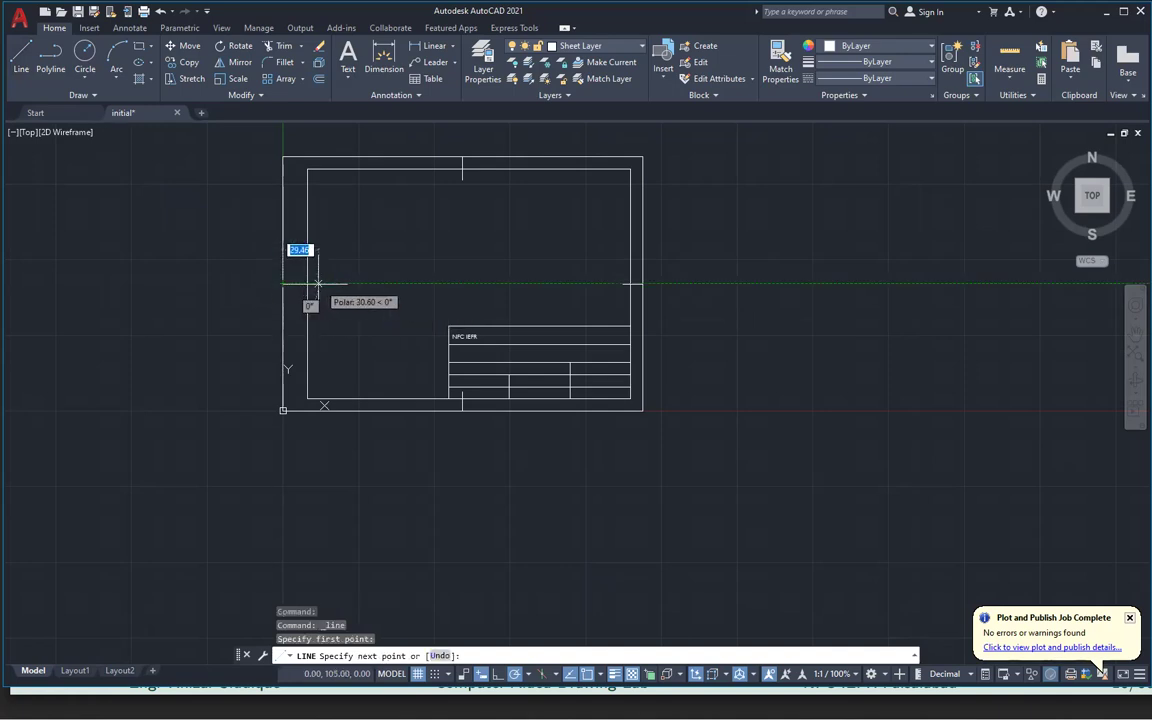
{"action": "left_click", "coordinate": [319, 284]}
{"action": "key", "text": "Escape"}
Switch to the lecture slides and examine the Sample Sheet, Border and Frame, and neighbouring slides
{"action": "key", "text": "alt+Tab"}
{"action": "left_click", "coordinate": [418, 296]}
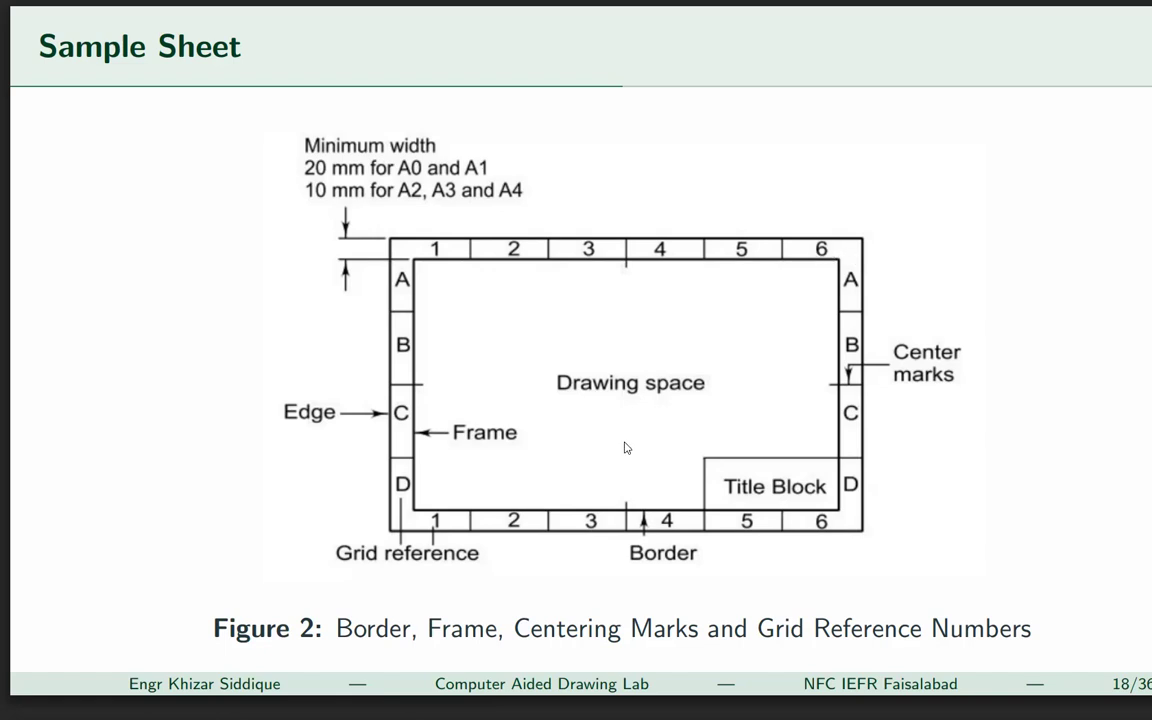
{"action": "scroll", "coordinate": [627, 448], "scroll_direction": "up", "scroll_amount": 2}
{"action": "scroll", "coordinate": [627, 448], "scroll_direction": "up", "scroll_amount": 2}
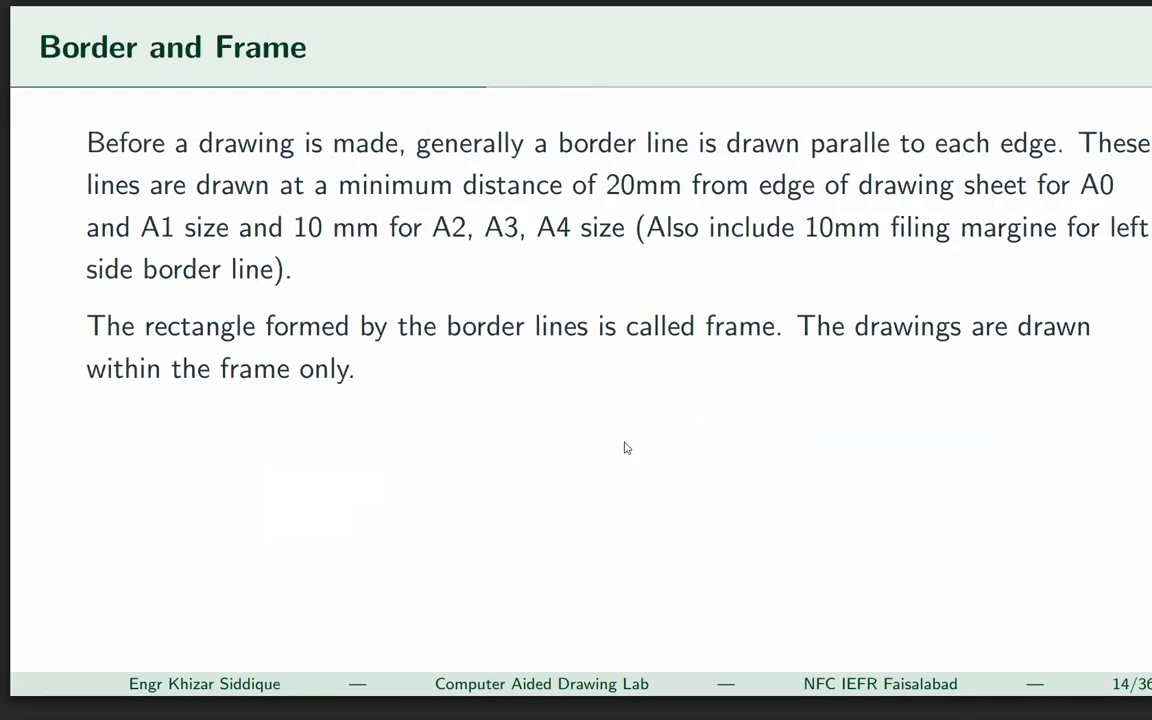
{"action": "scroll", "coordinate": [628, 446], "scroll_direction": "up", "scroll_amount": 1}
{"action": "scroll", "coordinate": [628, 446], "scroll_direction": "down", "scroll_amount": 3}
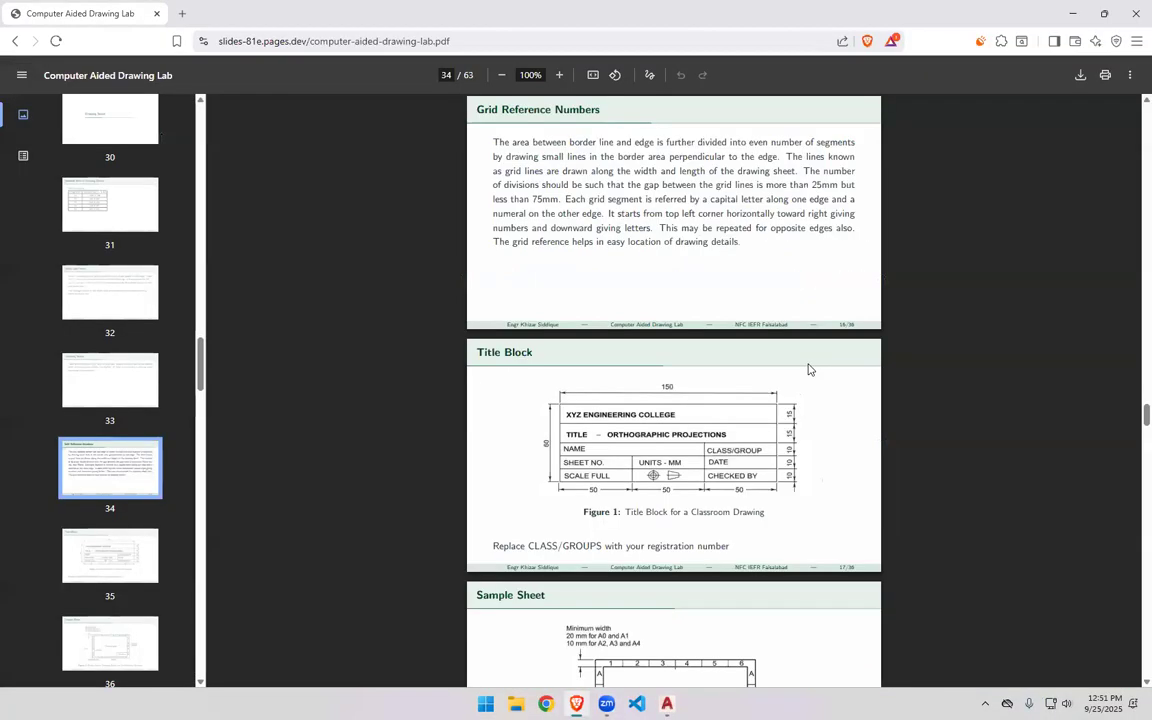
Read the Grid Reference Numbers slide closely, highlighting the rule for the gap between grid lines
{"action": "scroll", "coordinate": [745, 272], "scroll_direction": "up", "scroll_amount": 5, "text": "ctrl"}
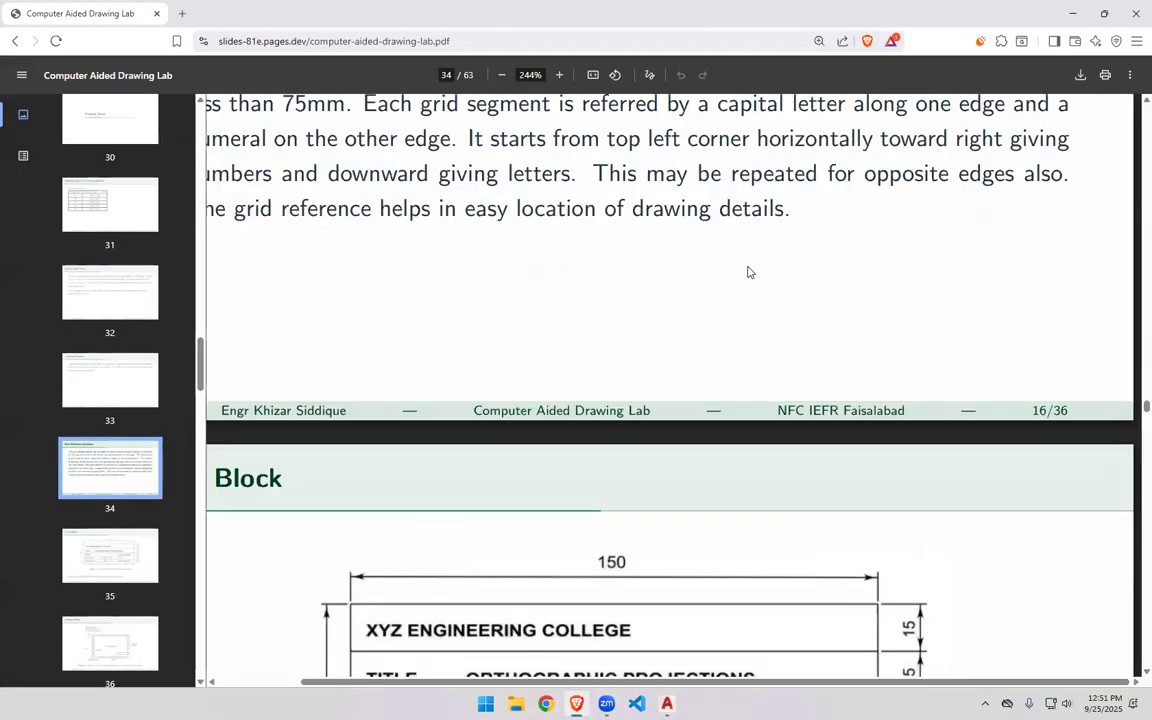
{"action": "scroll", "coordinate": [747, 272], "scroll_direction": "up", "scroll_amount": 2}
{"action": "left_click_drag", "start_coordinate": [945, 239], "coordinate": [1073, 265]}
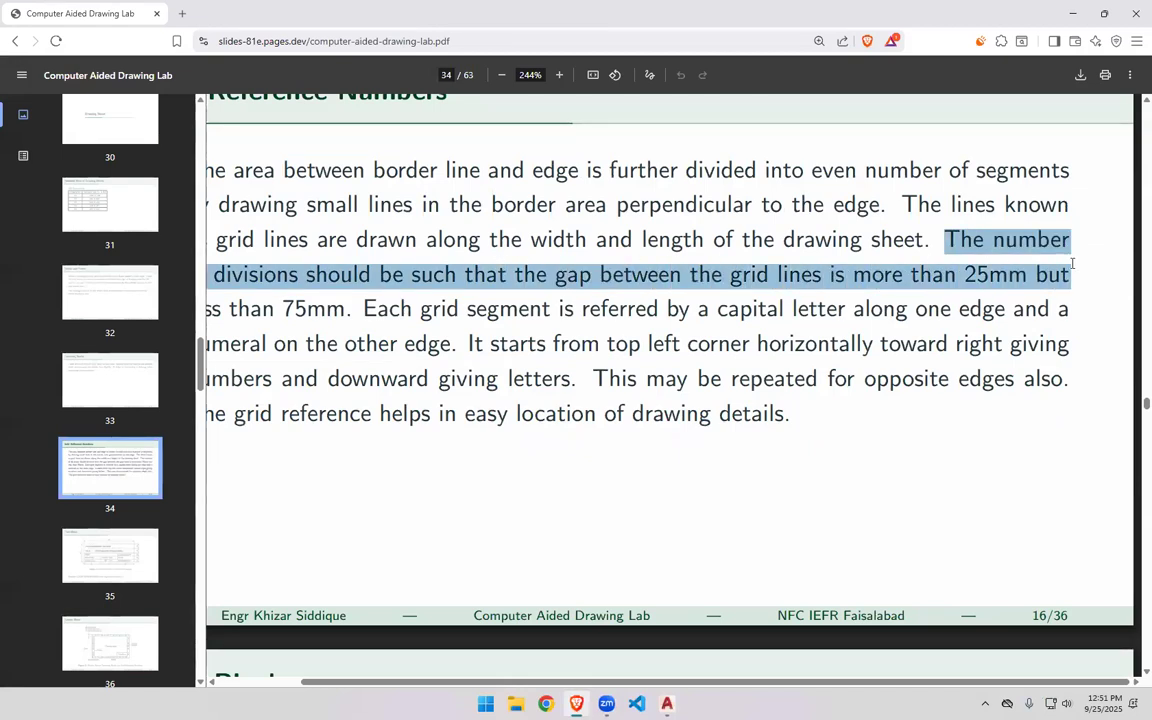
{"action": "double_click", "coordinate": [339, 310]}
{"action": "key", "text": "alt+Tab"}
{"action": "key", "text": "alt+Tab"}
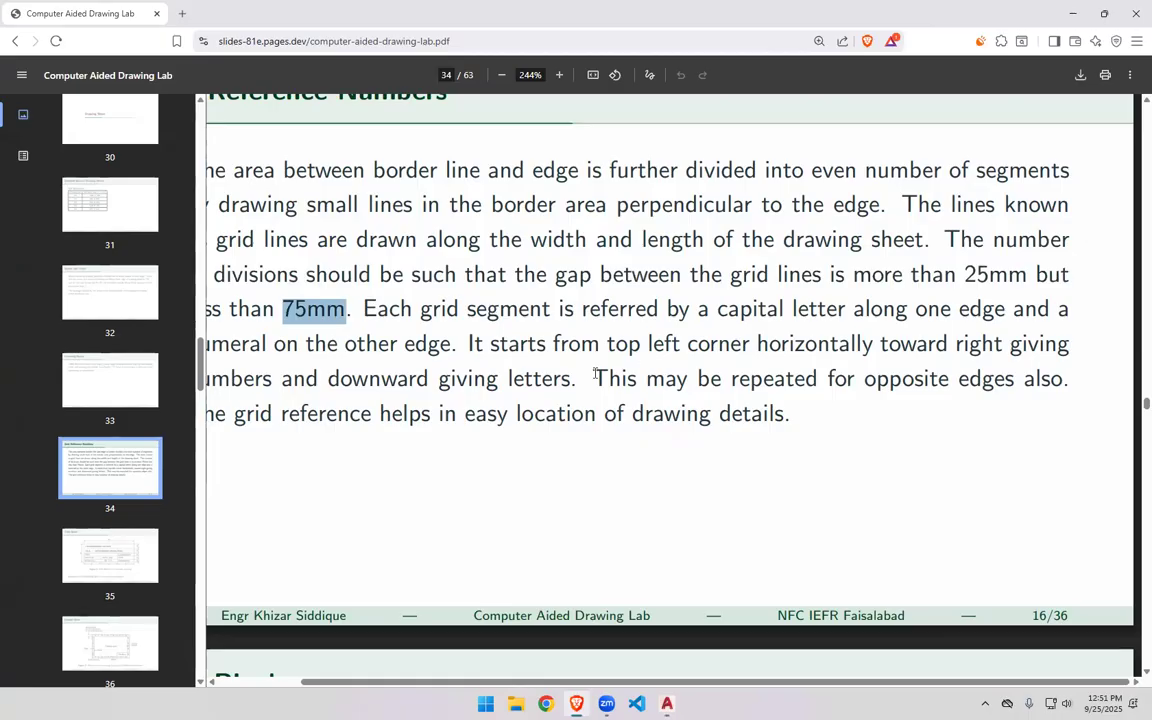
{"action": "left_click", "coordinate": [22, 78]}
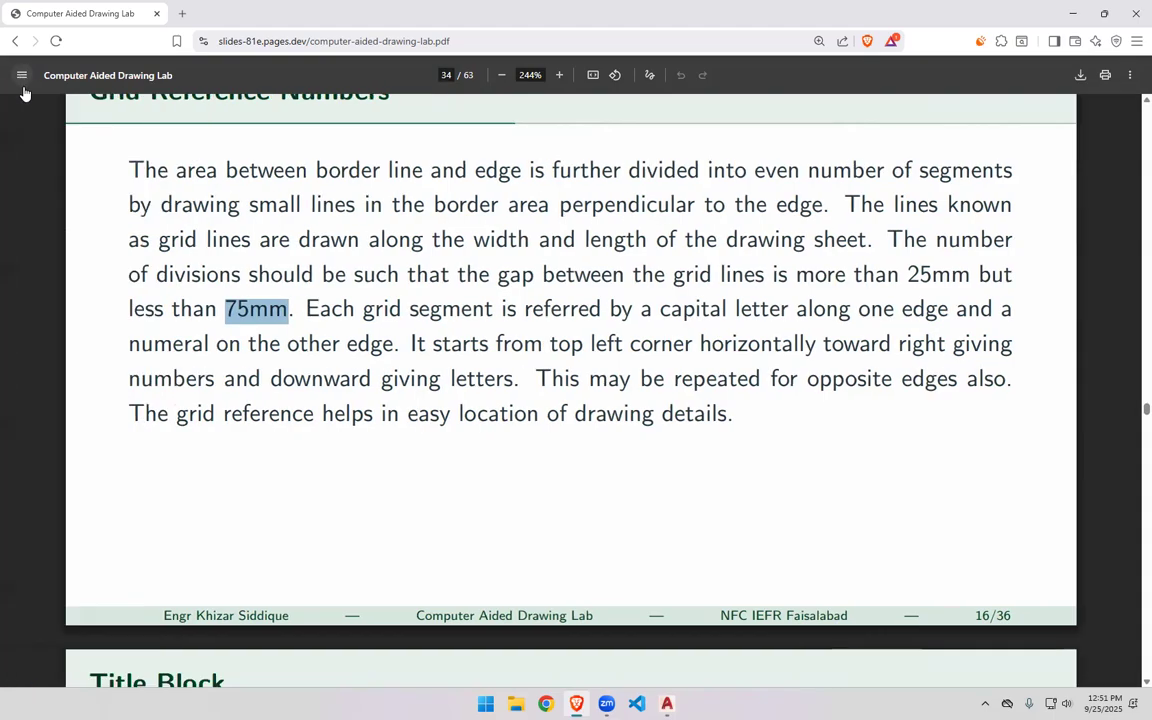
{"action": "scroll", "coordinate": [403, 330], "scroll_direction": "up", "scroll_amount": 1}
Compare the AutoCAD sheet with the grid reference layout on the Sample Sheet slide
{"action": "key", "text": "alt+Tab"}
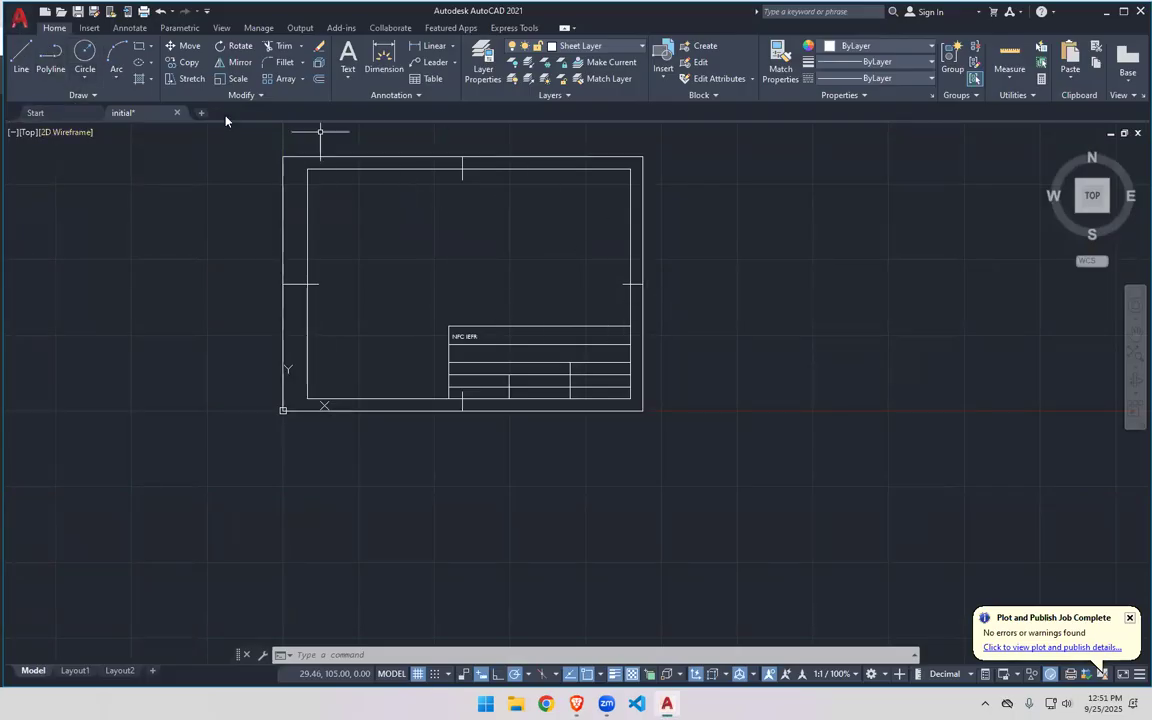
{"action": "type", "text": "l"}
{"action": "key", "text": "Return"}
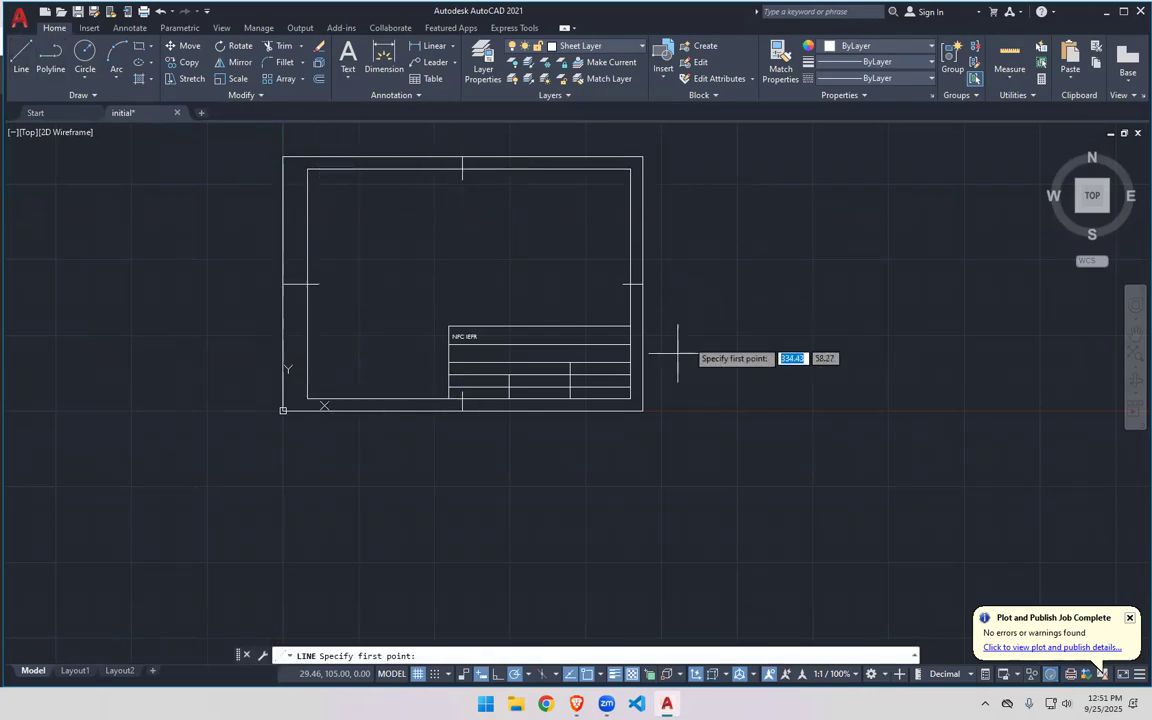
{"action": "key", "text": "alt+Tab"}
{"action": "scroll", "coordinate": [648, 375], "scroll_direction": "down", "scroll_amount": 10}
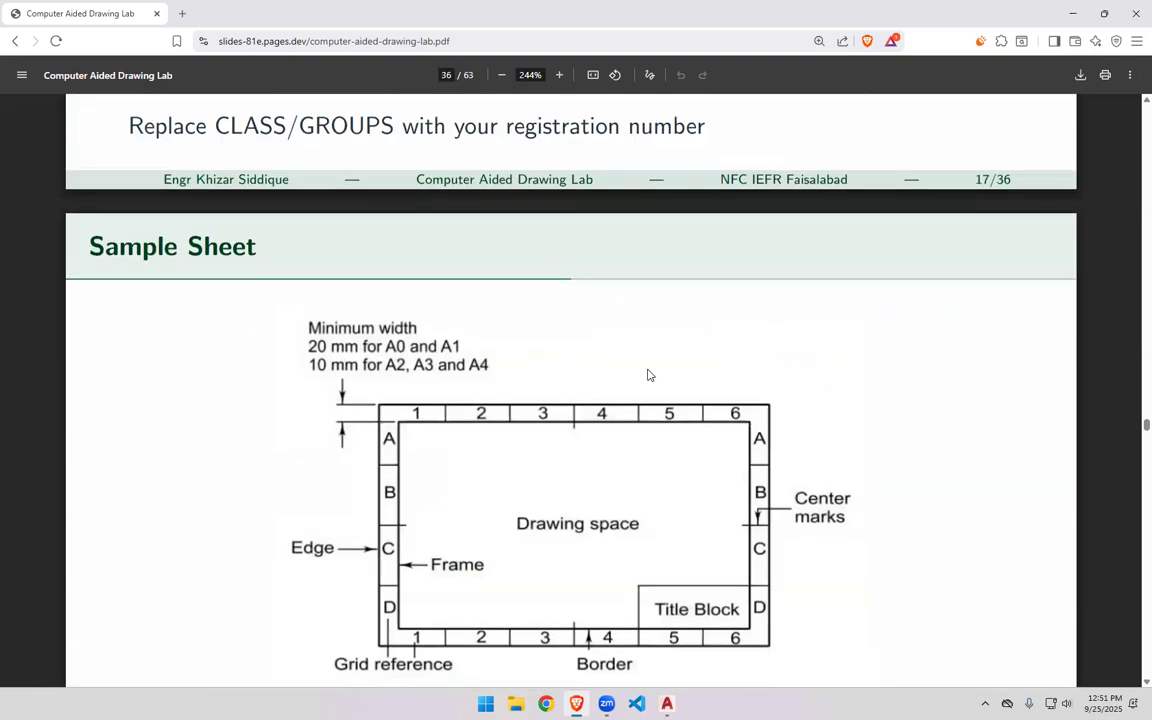
{"action": "scroll", "coordinate": [648, 375], "scroll_direction": "down", "scroll_amount": 3, "text": "ctrl"}
{"action": "scroll", "coordinate": [648, 375], "scroll_direction": "up", "scroll_amount": 6, "text": "ctrl"}
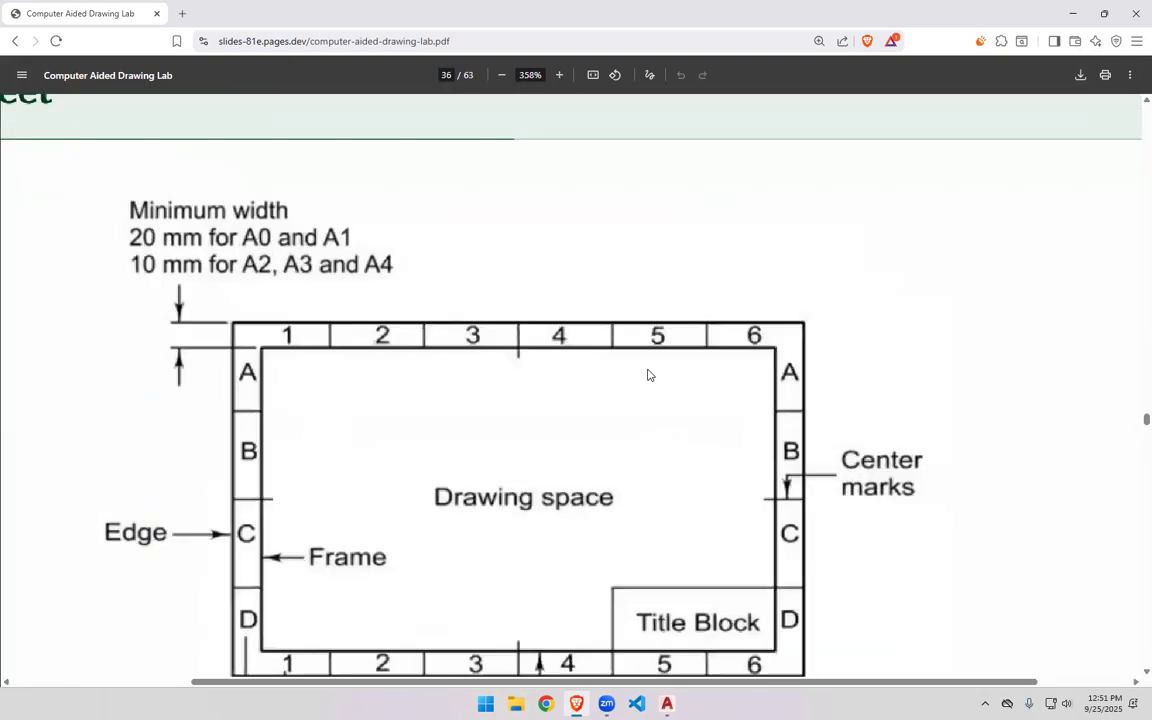
{"action": "scroll", "coordinate": [648, 375], "scroll_direction": "down", "scroll_amount": 1}
{"action": "key", "text": "alt+Tab"}
{"action": "scroll", "coordinate": [328, 403], "scroll_direction": "up", "scroll_amount": 2}
{"action": "scroll", "coordinate": [337, 400], "scroll_direction": "down", "scroll_amount": 2}
{"action": "middle_click_drag", "start_coordinate": [371, 287], "coordinate": [374, 333]}
Start a plot of the model with Microsoft Print to PDF as the printer and A4 as the paper size
{"action": "type", "text": "pl"}
{"action": "key", "text": "Escape"}
{"action": "key", "text": "Escape"}
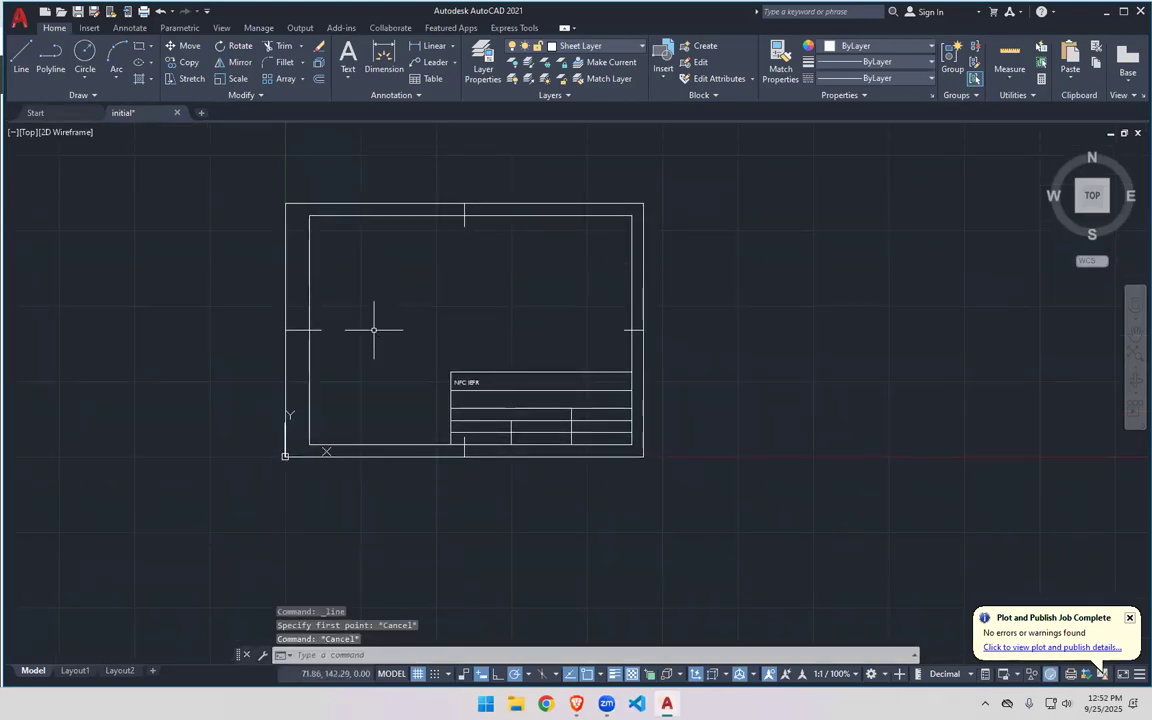
{"action": "key", "text": "Return"}
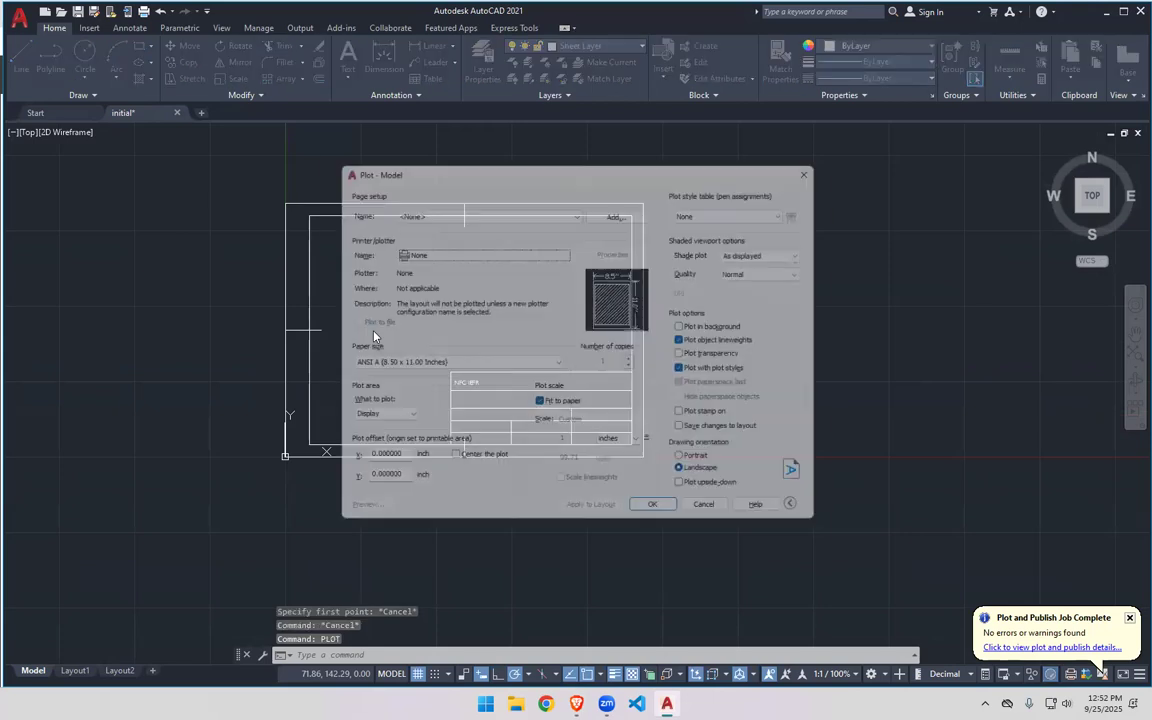
{"action": "left_click", "coordinate": [441, 249]}
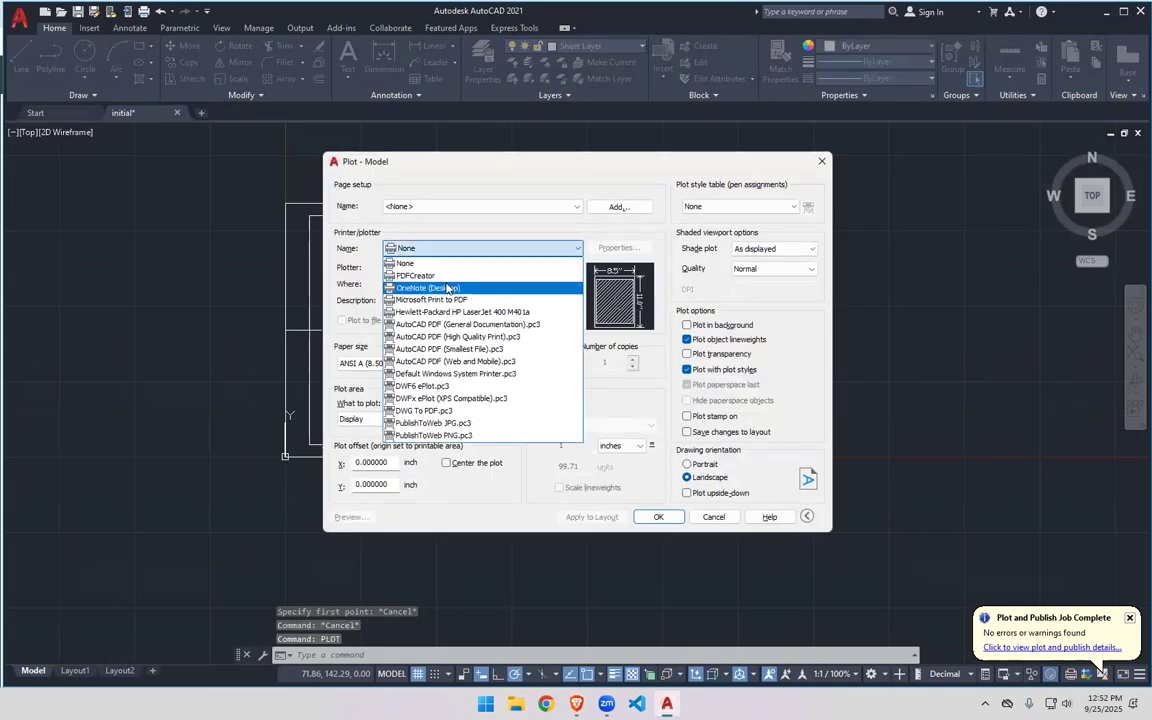
{"action": "left_click", "coordinate": [457, 299]}
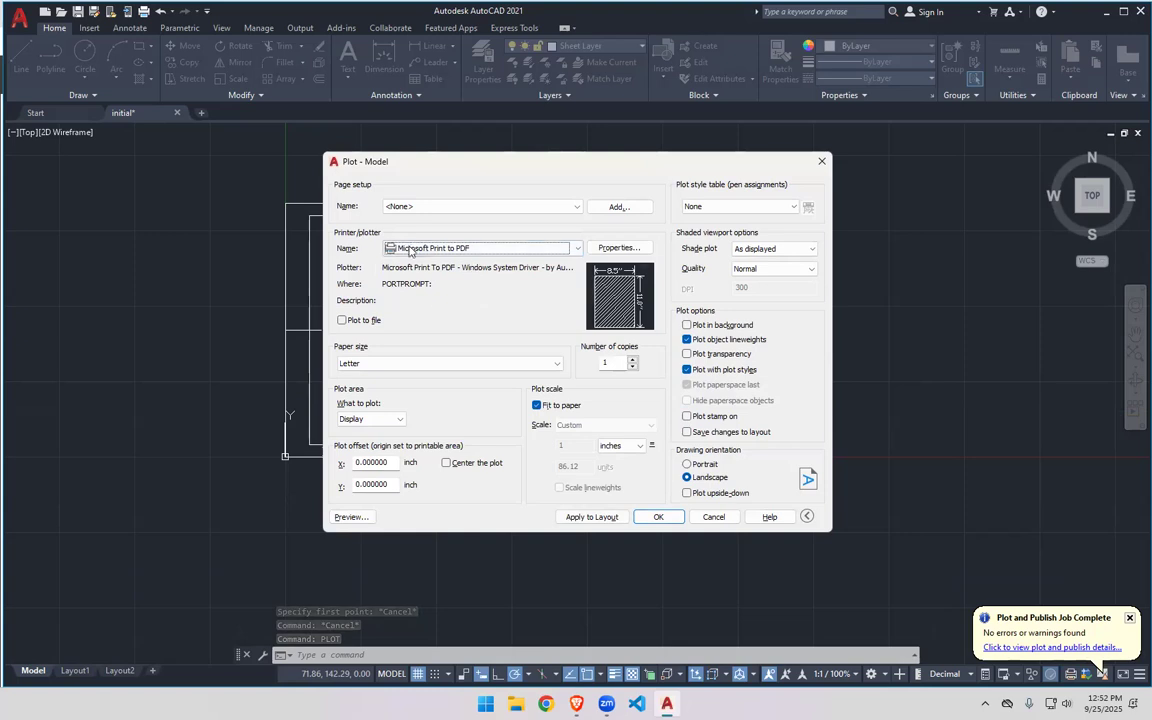
{"action": "left_click", "coordinate": [450, 364]}
{"action": "left_click", "coordinate": [447, 432]}
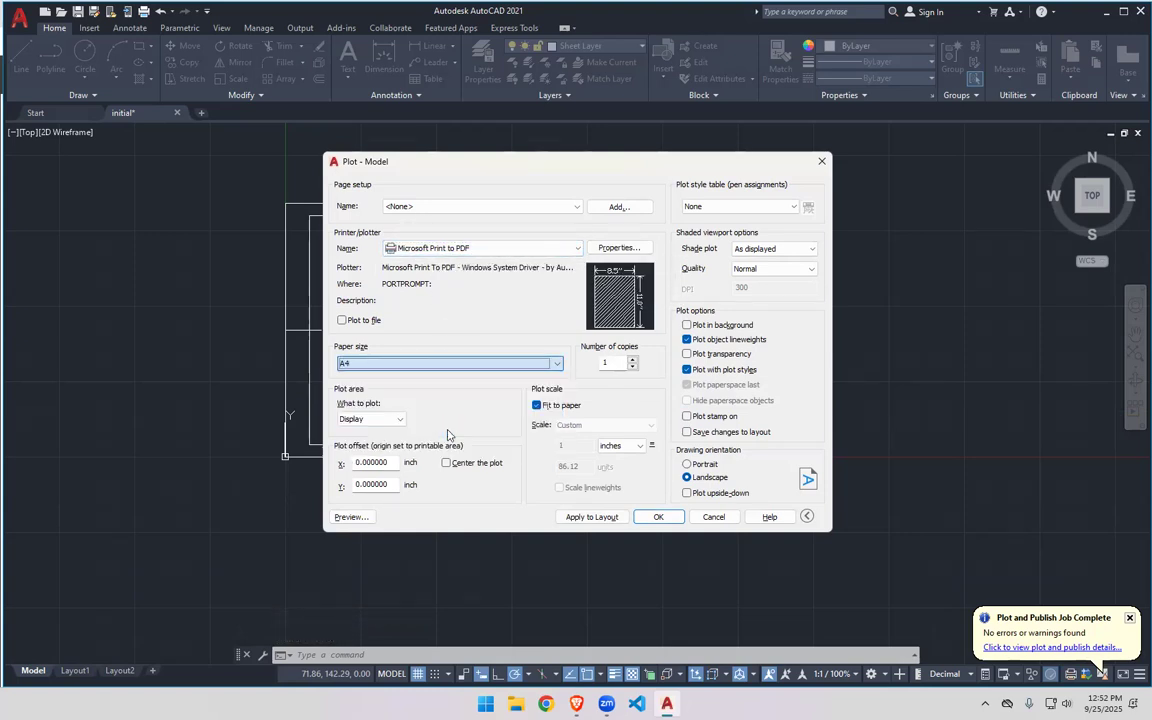
Try to define the plot area as a window spanning the sheet's outer border corners
{"action": "left_click", "coordinate": [370, 420]}
{"action": "left_click", "coordinate": [352, 458]}
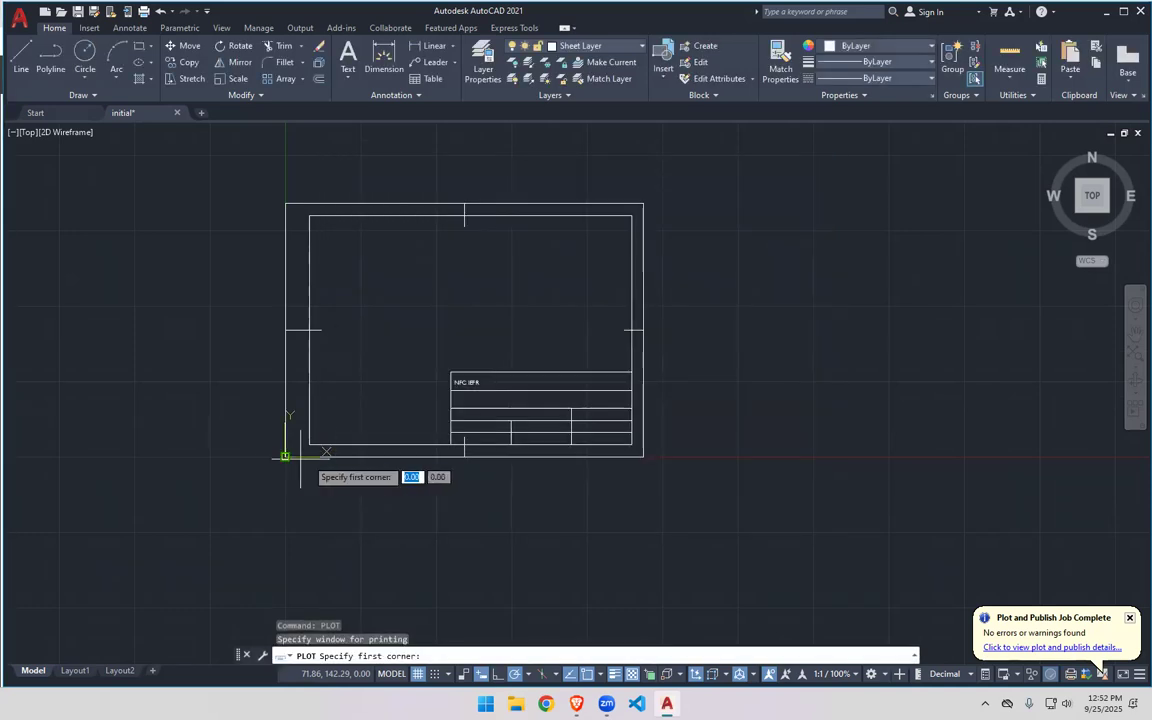
{"action": "left_click", "coordinate": [643, 203]}
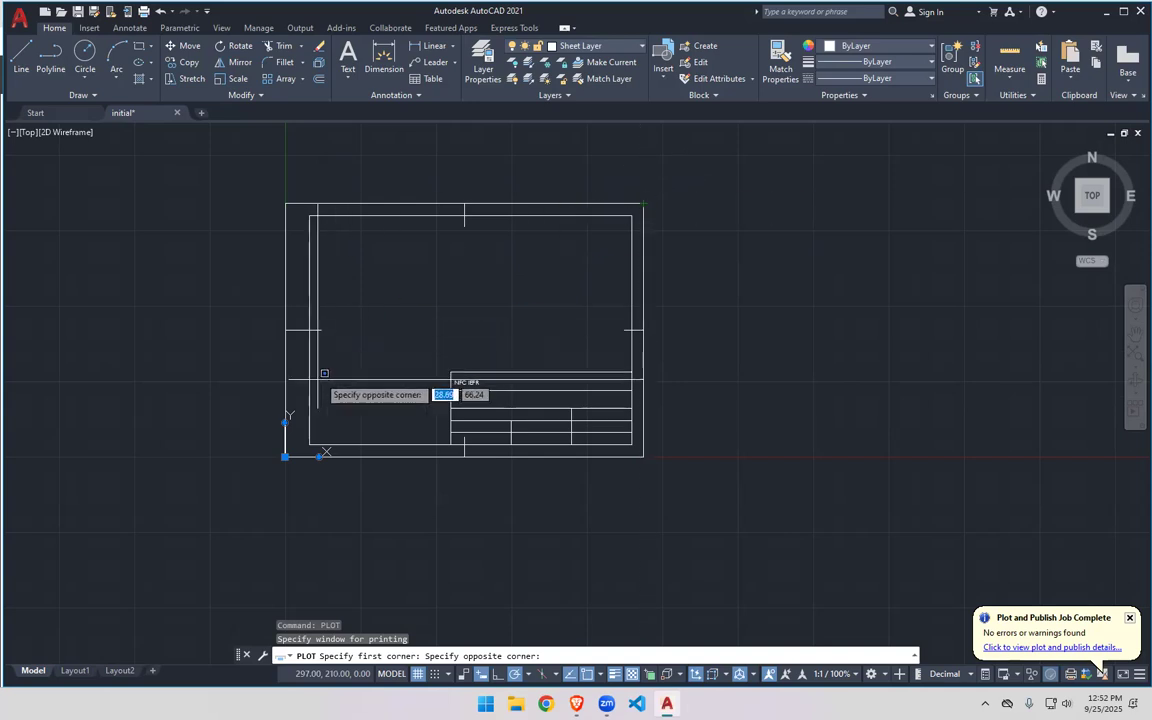
{"action": "left_click", "coordinate": [286, 457]}
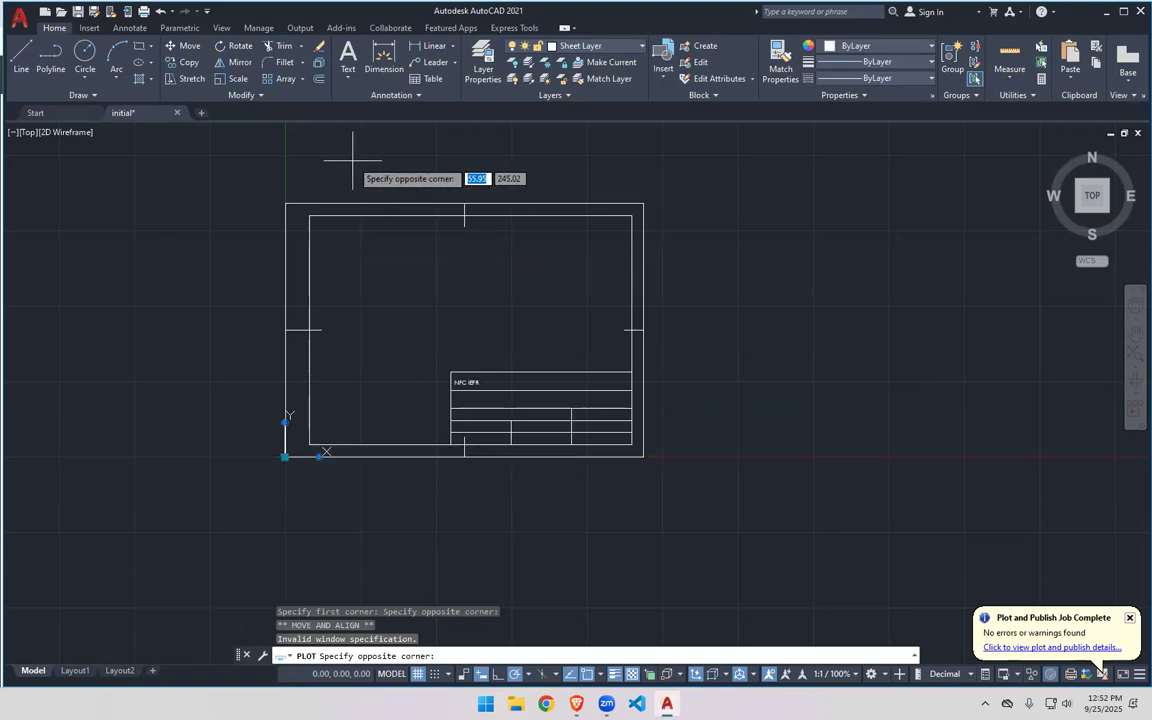
{"action": "key", "text": "Escape"}
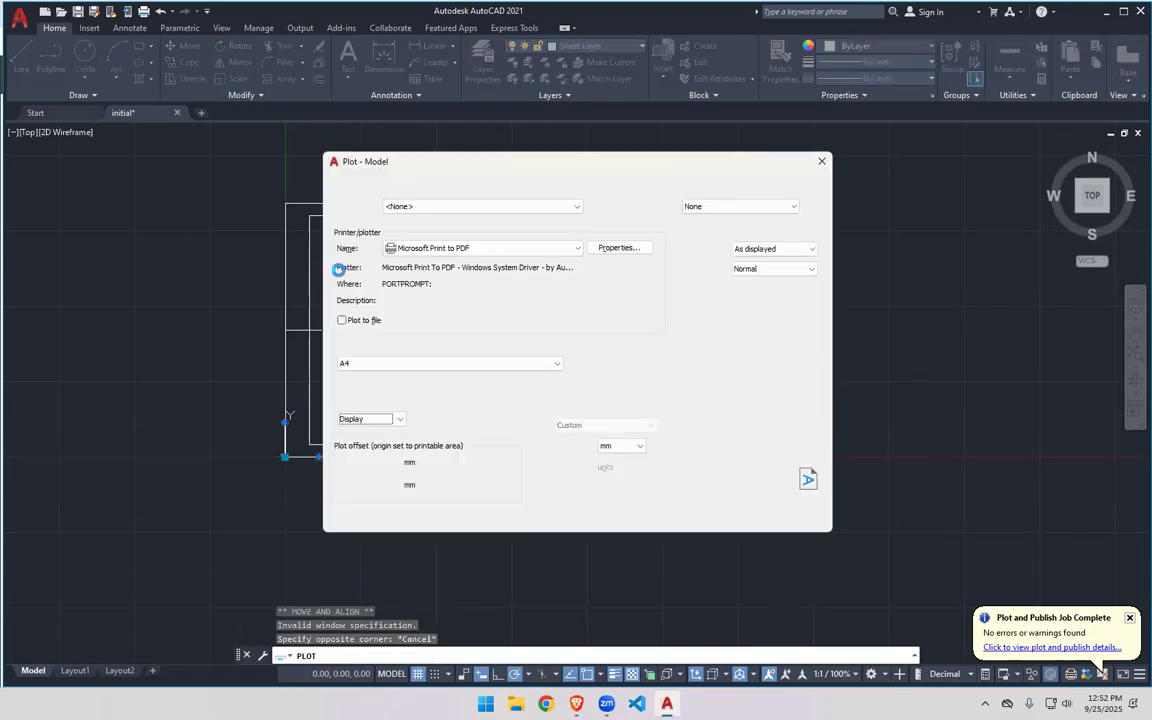
Set the plot area to a window from the sheet's lower-left outer corner at the origin to the diagonally opposite outer corner
{"action": "left_click", "coordinate": [370, 419]}
{"action": "left_click", "coordinate": [345, 407]}
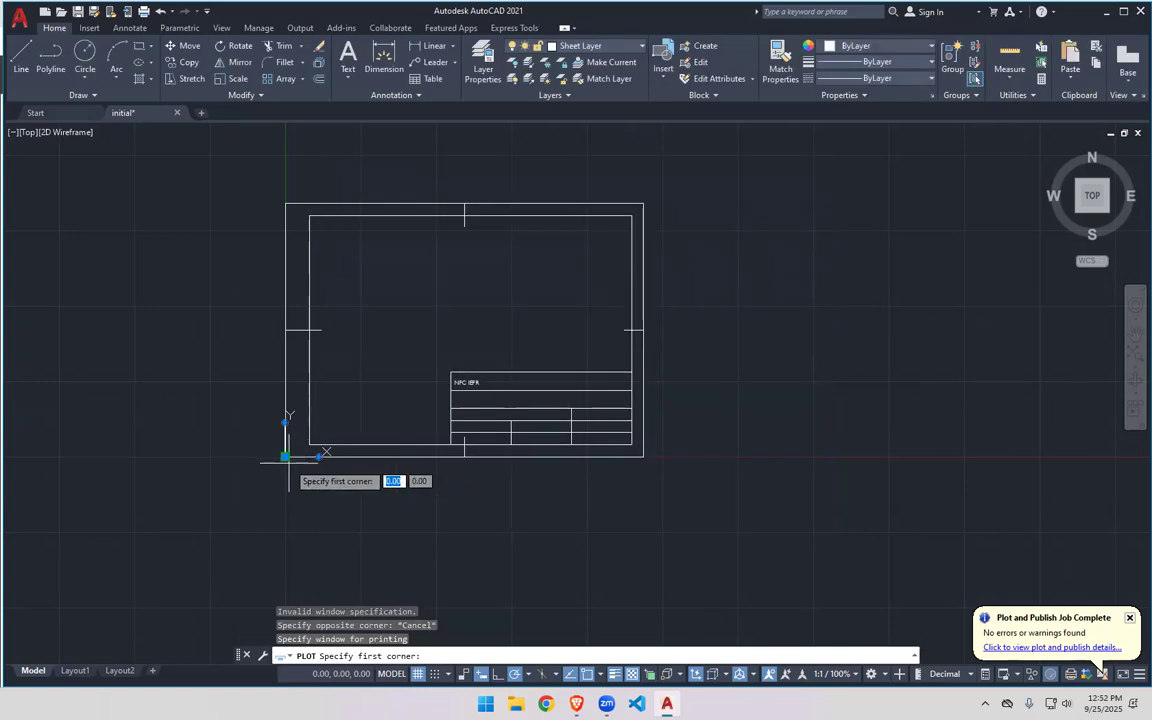
{"action": "left_click", "coordinate": [285, 457]}
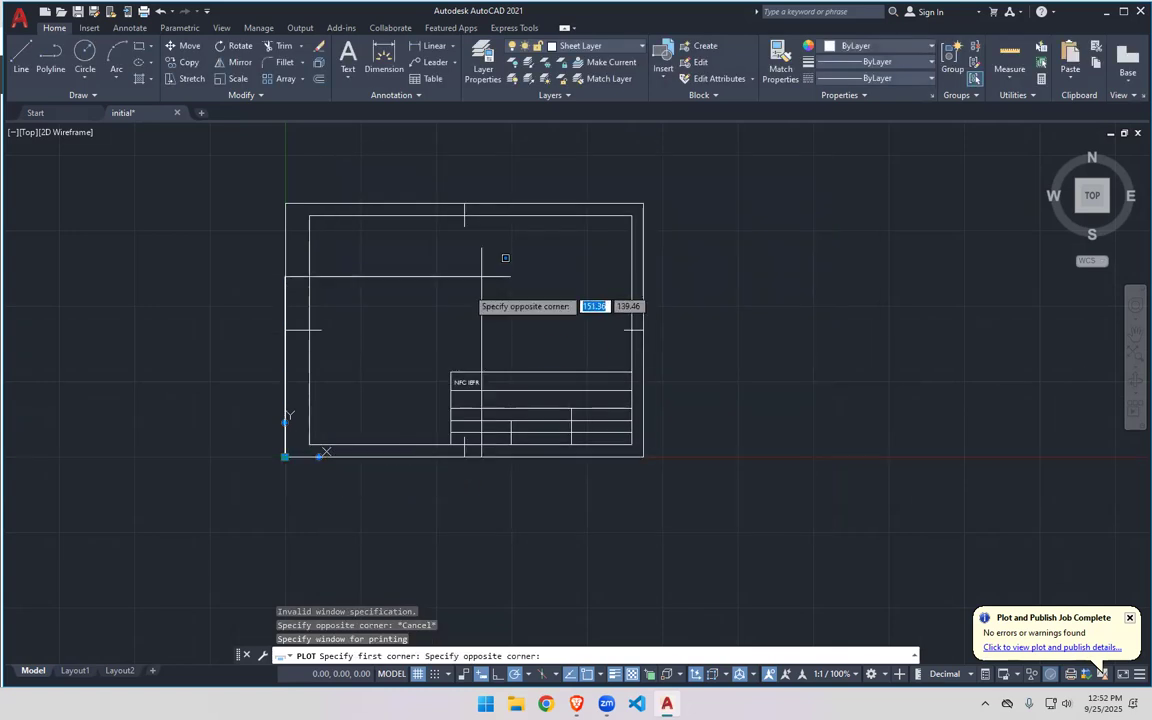
{"action": "left_click", "coordinate": [643, 203]}
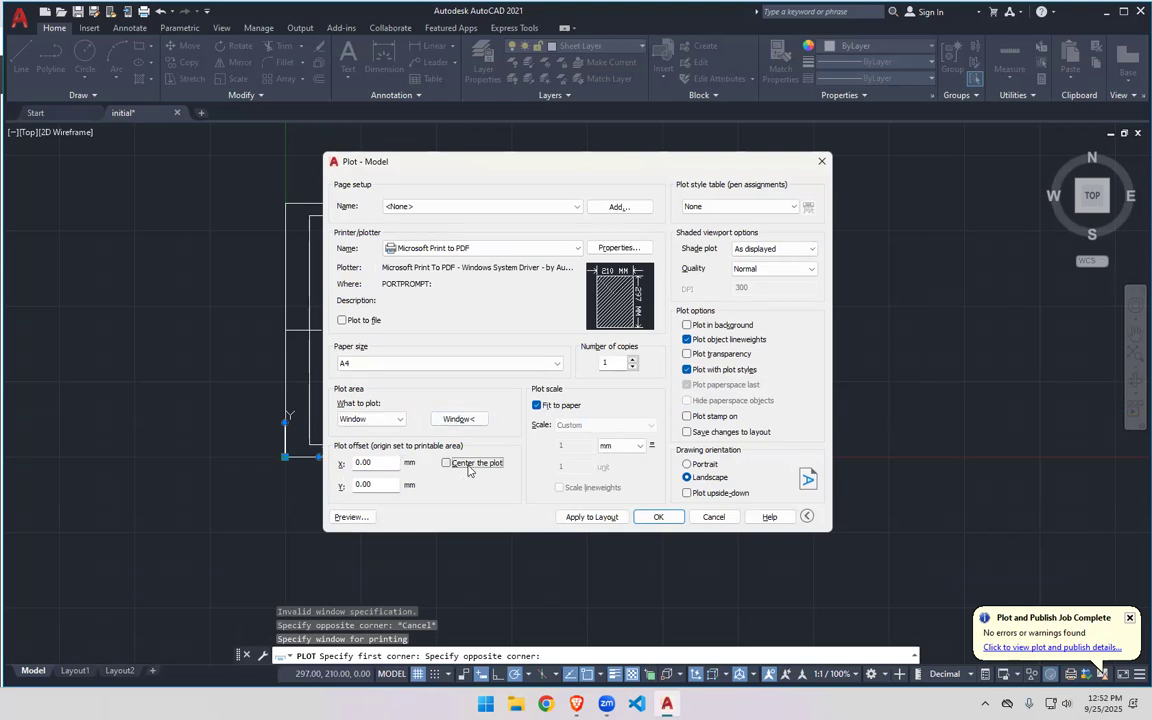
Turn off fitting to paper so the plot scale is 1:1 in mm, and inspect the plot preview
{"action": "left_click", "coordinate": [566, 407]}
{"action": "left_click", "coordinate": [566, 407]}
{"action": "left_click", "coordinate": [566, 407]}
{"action": "left_click", "coordinate": [566, 407]}
{"action": "left_click", "coordinate": [566, 407]}
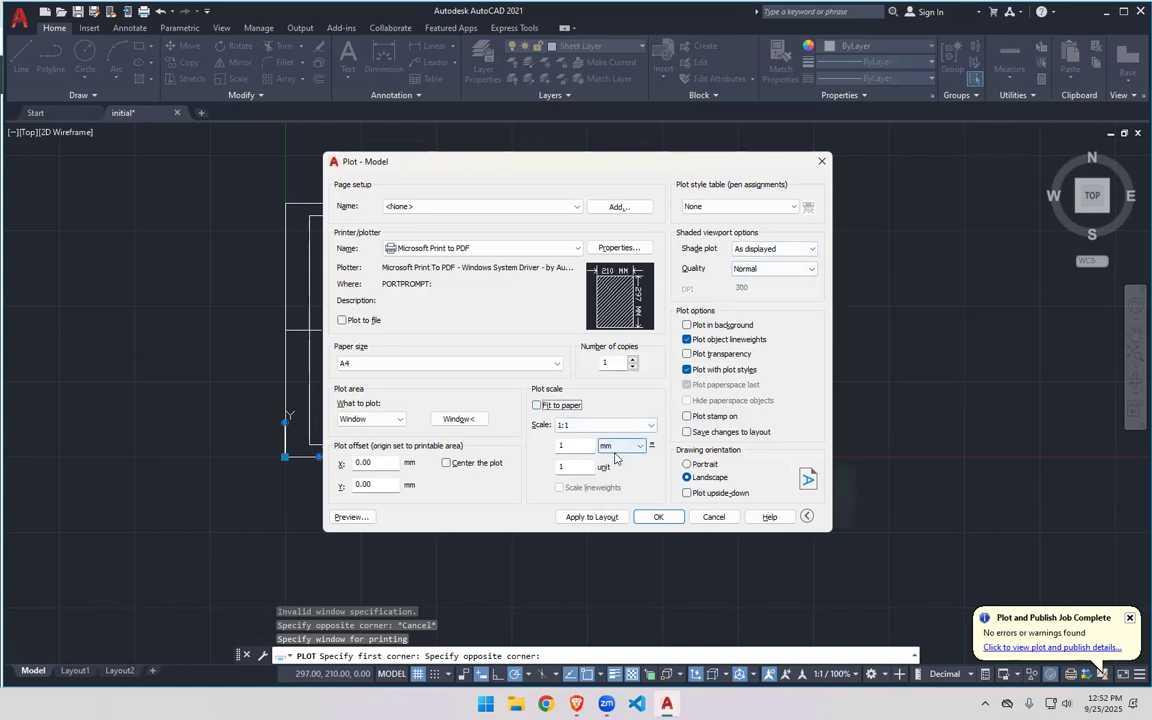
{"action": "left_click", "coordinate": [352, 518]}
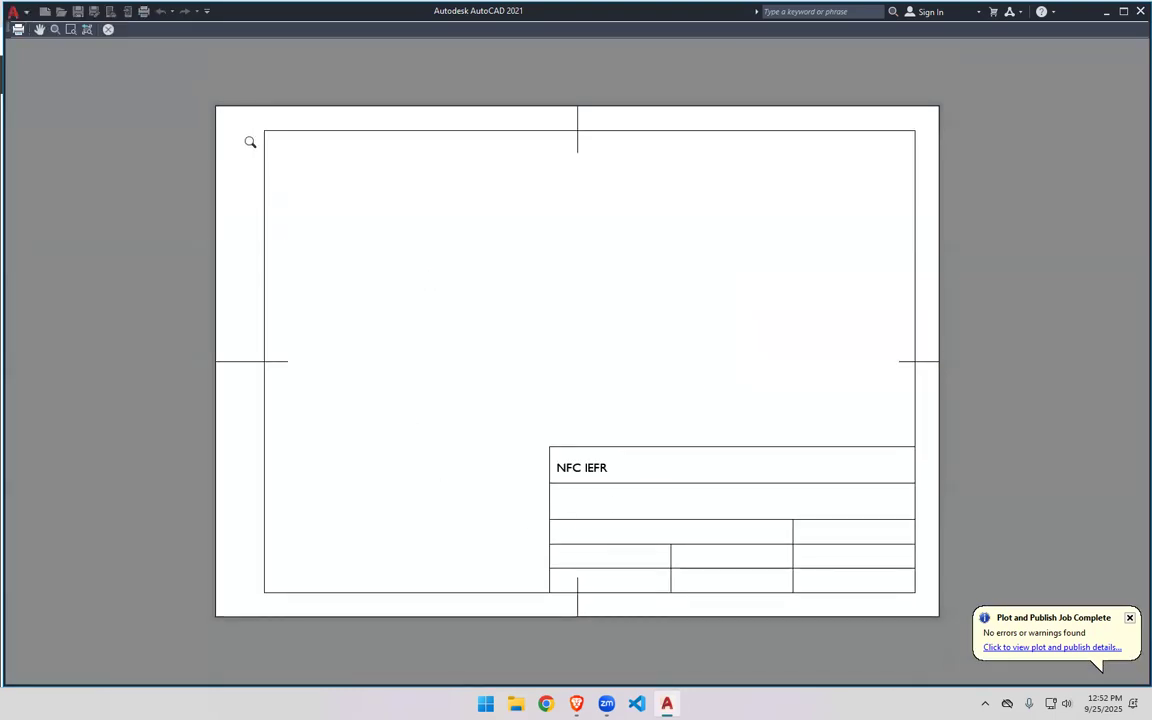
{"action": "left_click_drag", "start_coordinate": [427, 464], "coordinate": [422, 448]}
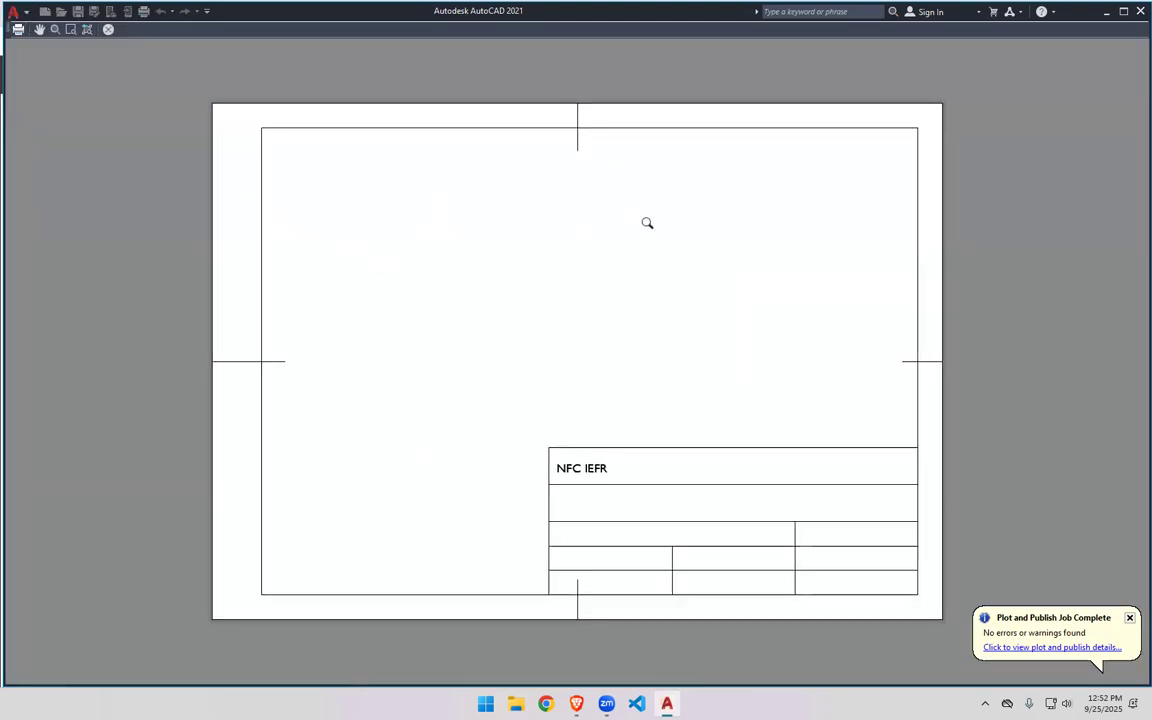
{"action": "left_click_drag", "start_coordinate": [387, 401], "coordinate": [353, 415]}
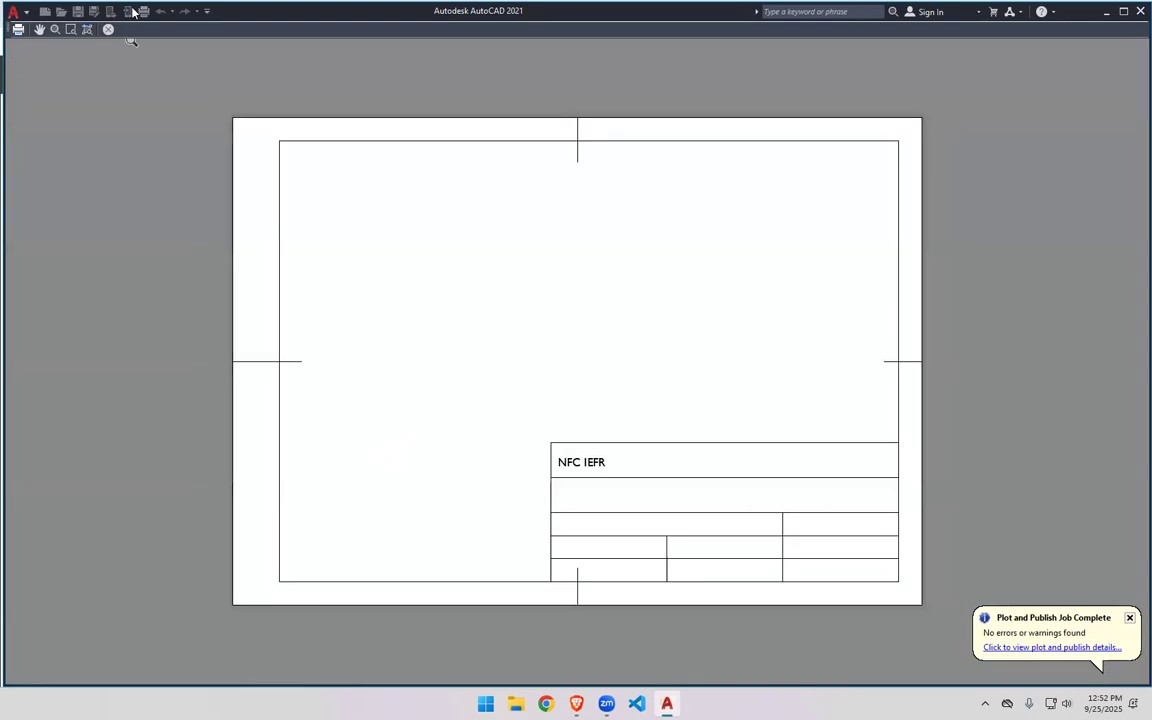
Plot the previewed sheet and save the PDF to the Desktop as "sheet"
{"action": "left_click", "coordinate": [17, 30]}
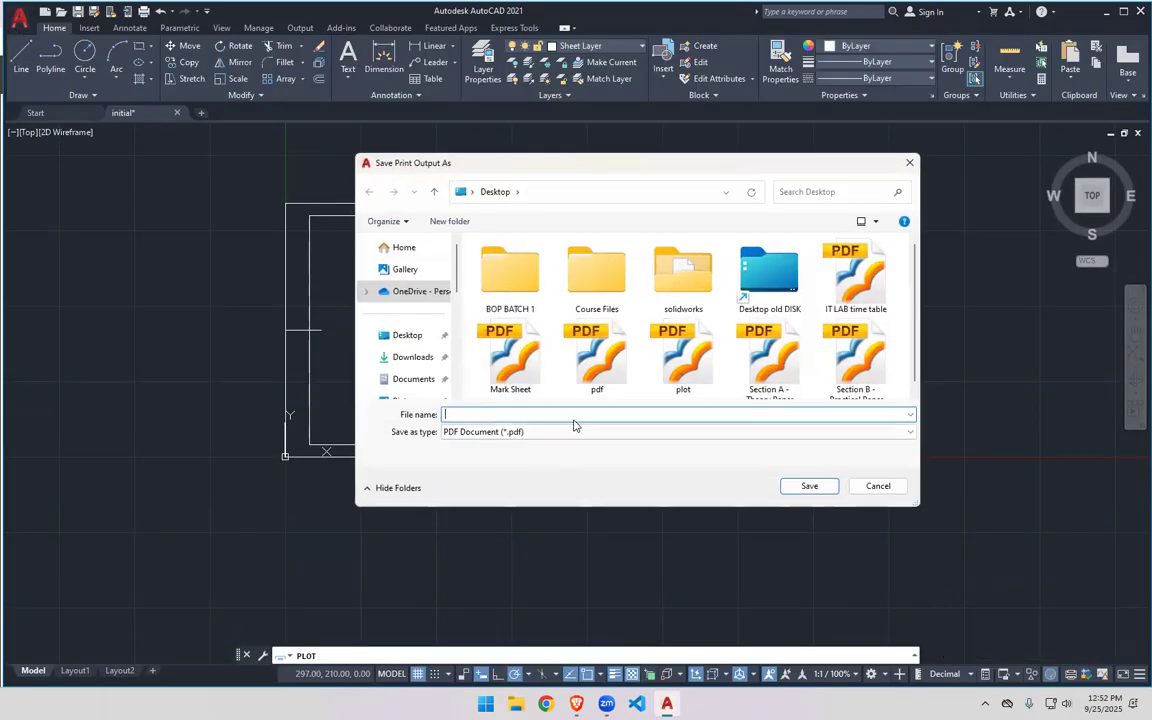
{"action": "type", "text": "sheet"}
{"action": "key", "text": "Return"}
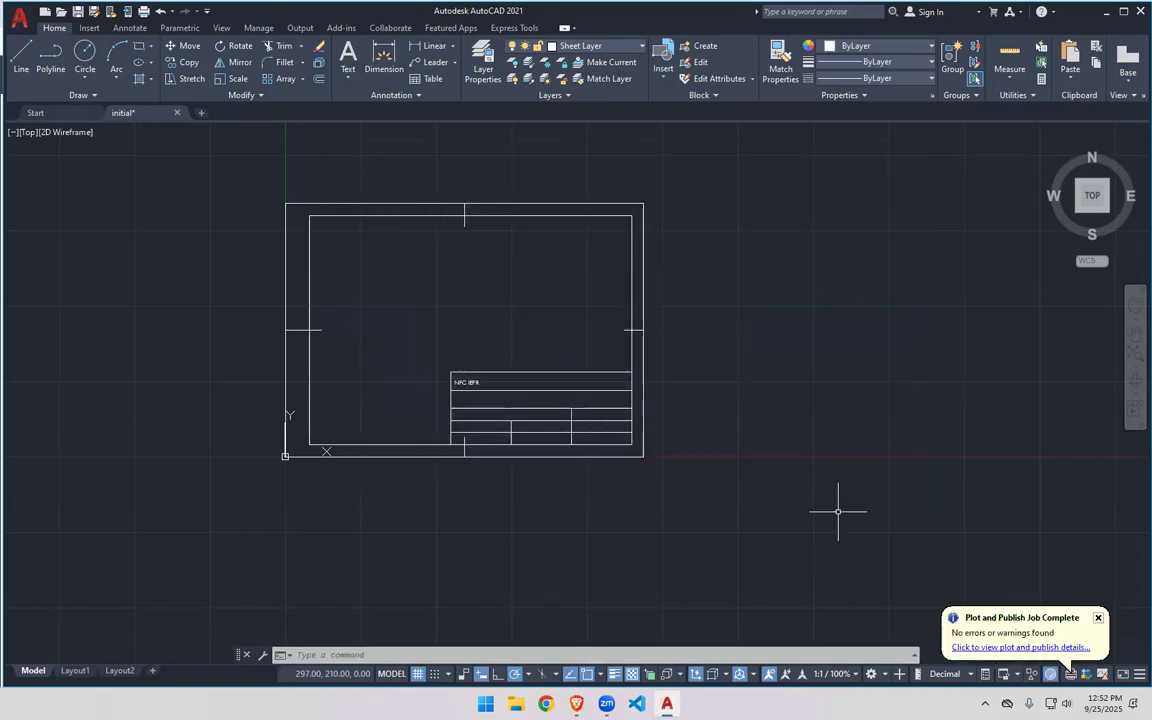
Open the sheet PDF from the Desktop folder, examine the whole page, close it and return to AutoCAD
{"action": "left_click", "coordinate": [515, 703]}
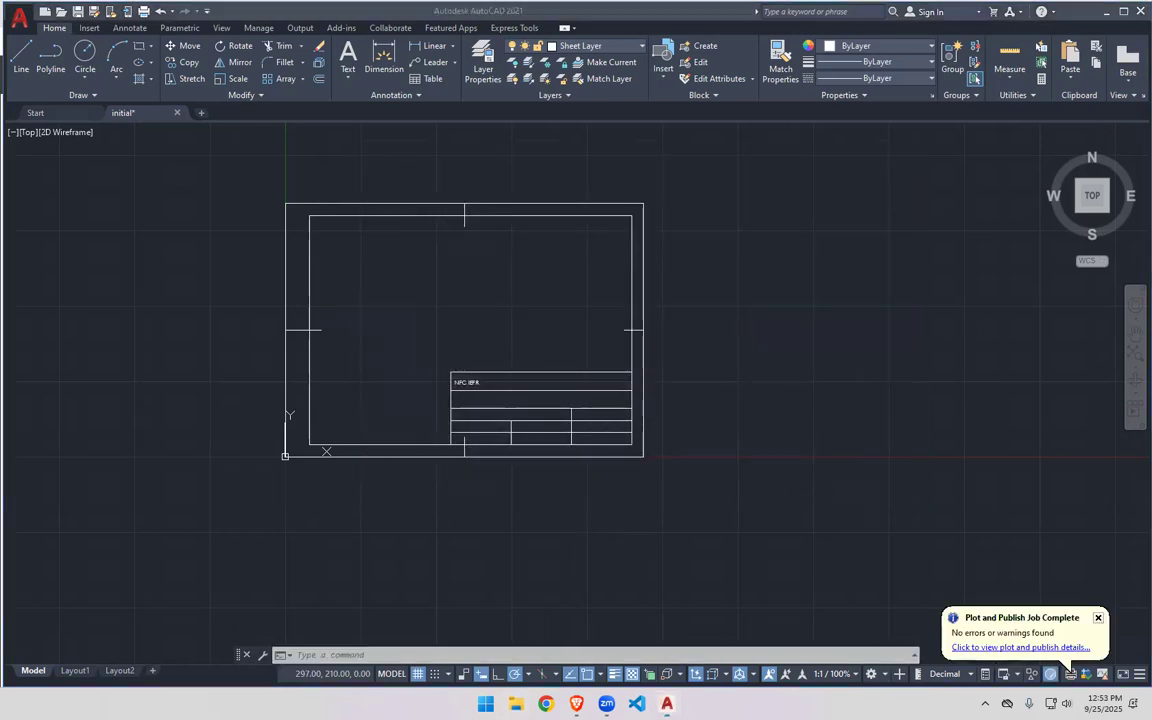
{"action": "left_click", "coordinate": [58, 201]}
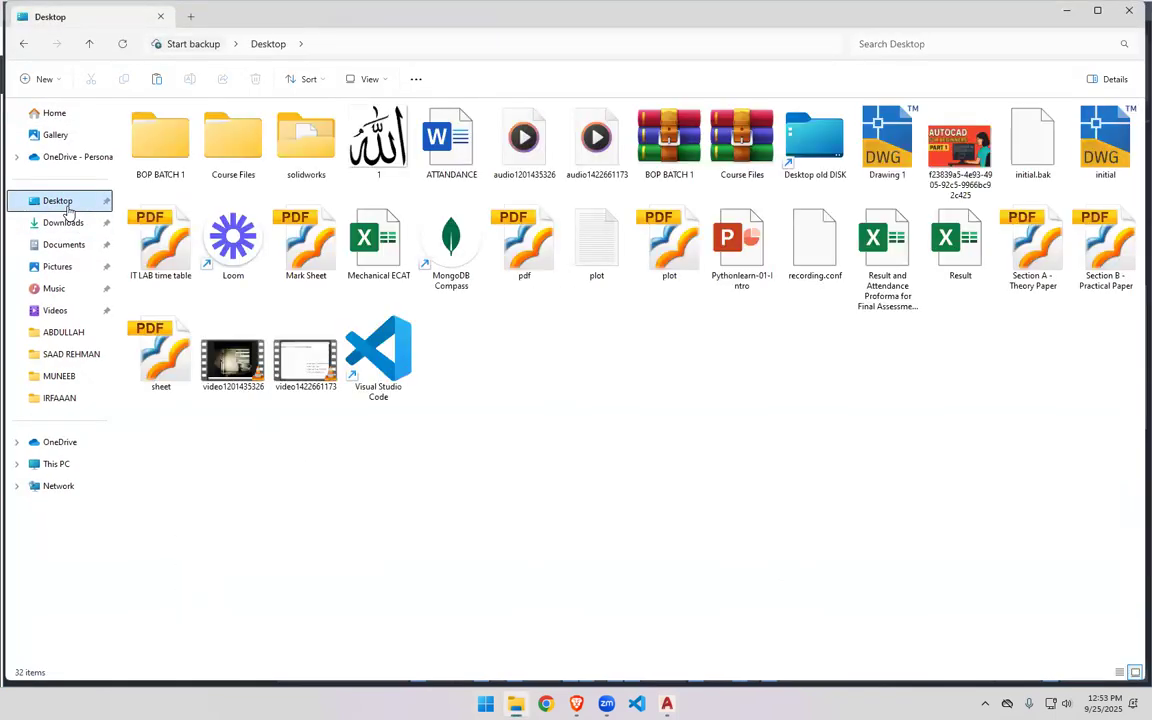
{"action": "double_click", "coordinate": [233, 360]}
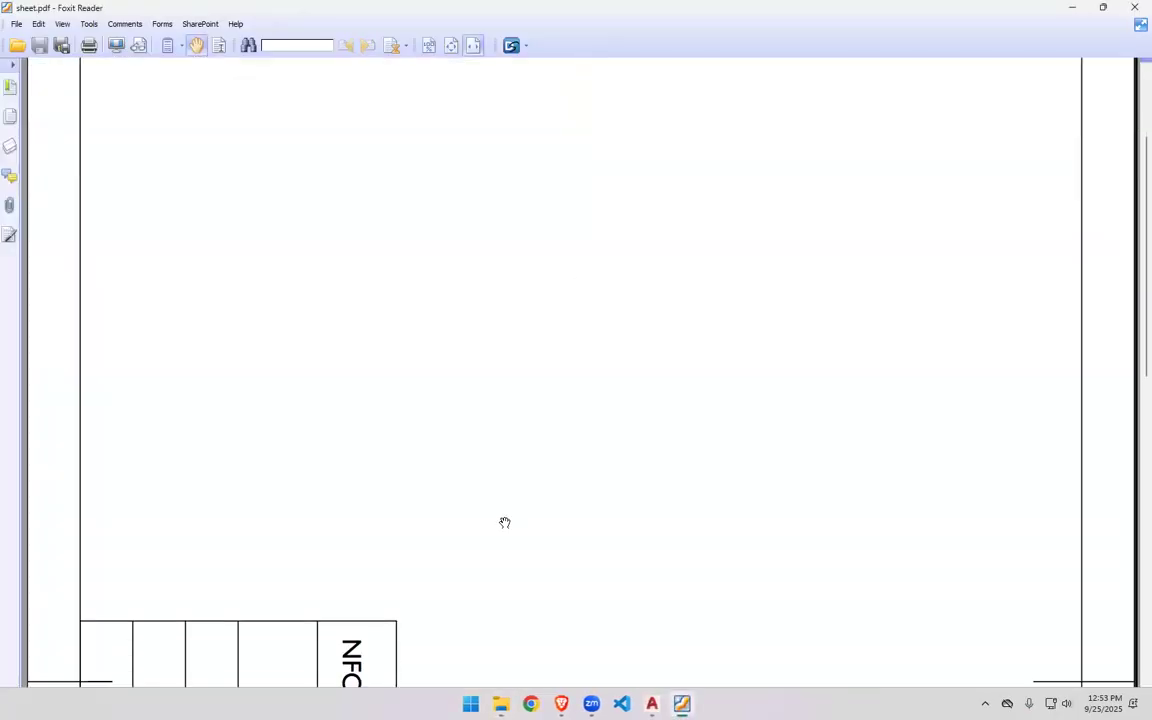
{"action": "scroll", "coordinate": [505, 523], "scroll_direction": "up", "scroll_amount": 3}
{"action": "scroll", "coordinate": [505, 523], "scroll_direction": "down", "scroll_amount": 5, "text": "ctrl"}
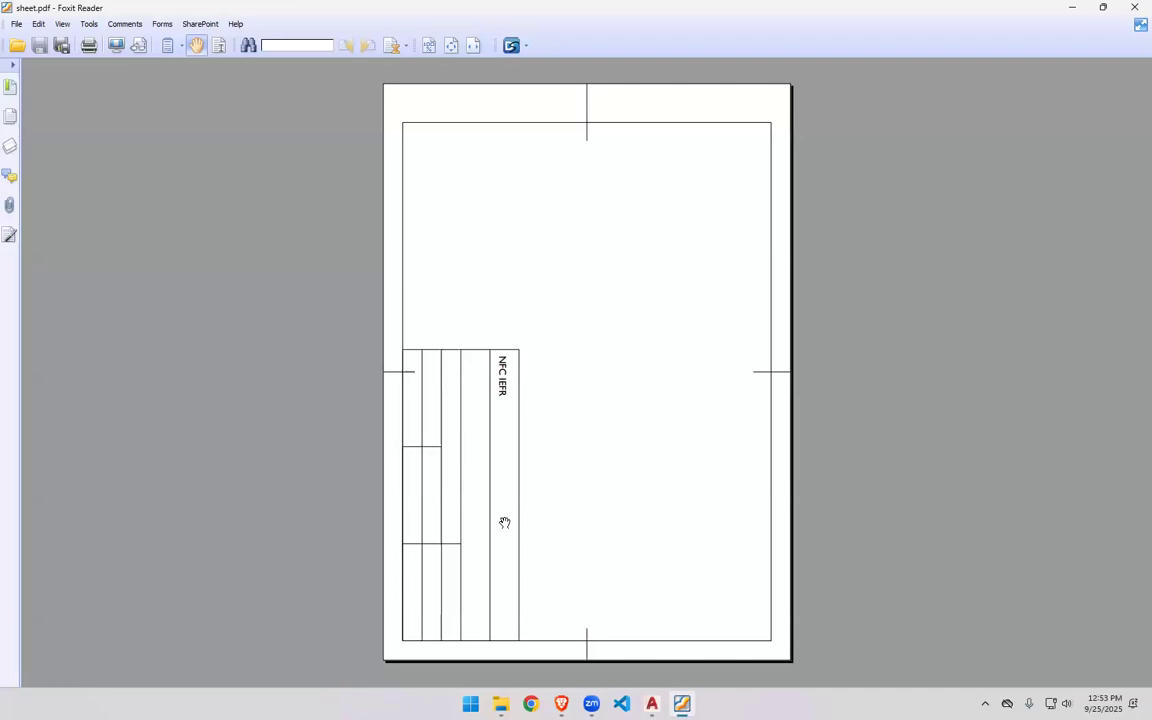
{"action": "left_click", "coordinate": [1133, 6]}
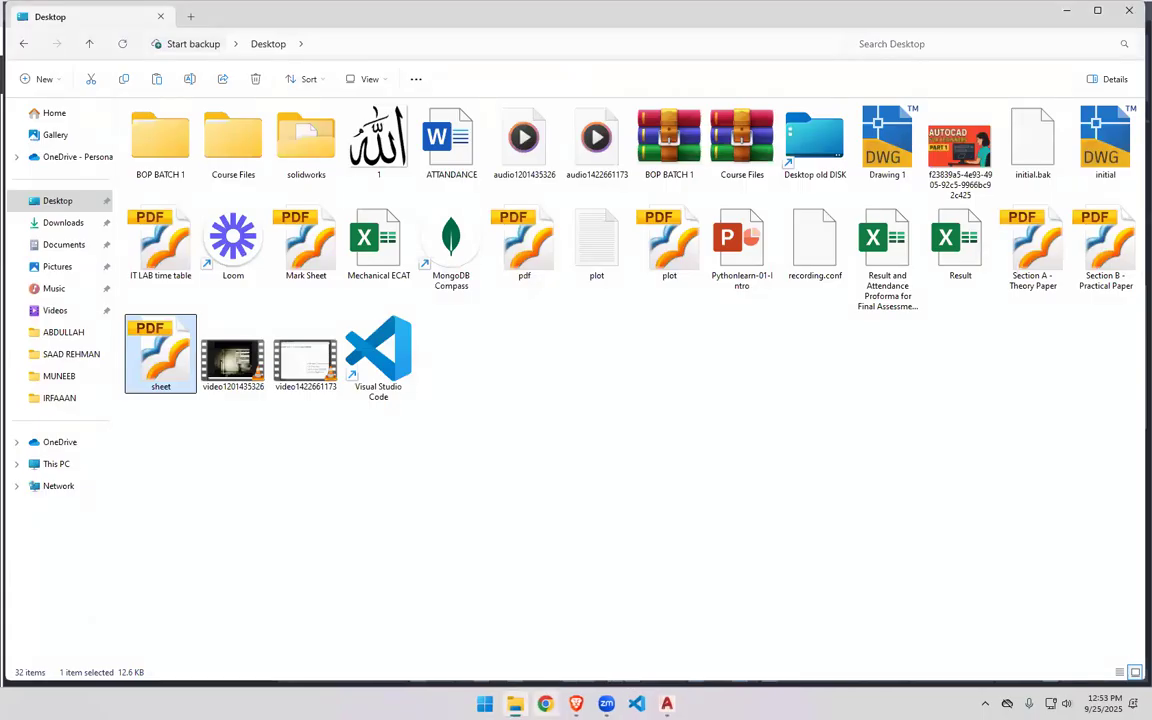
{"action": "mouse_move", "coordinate": [667, 704]}
{"action": "left_click", "coordinate": [666, 632]}
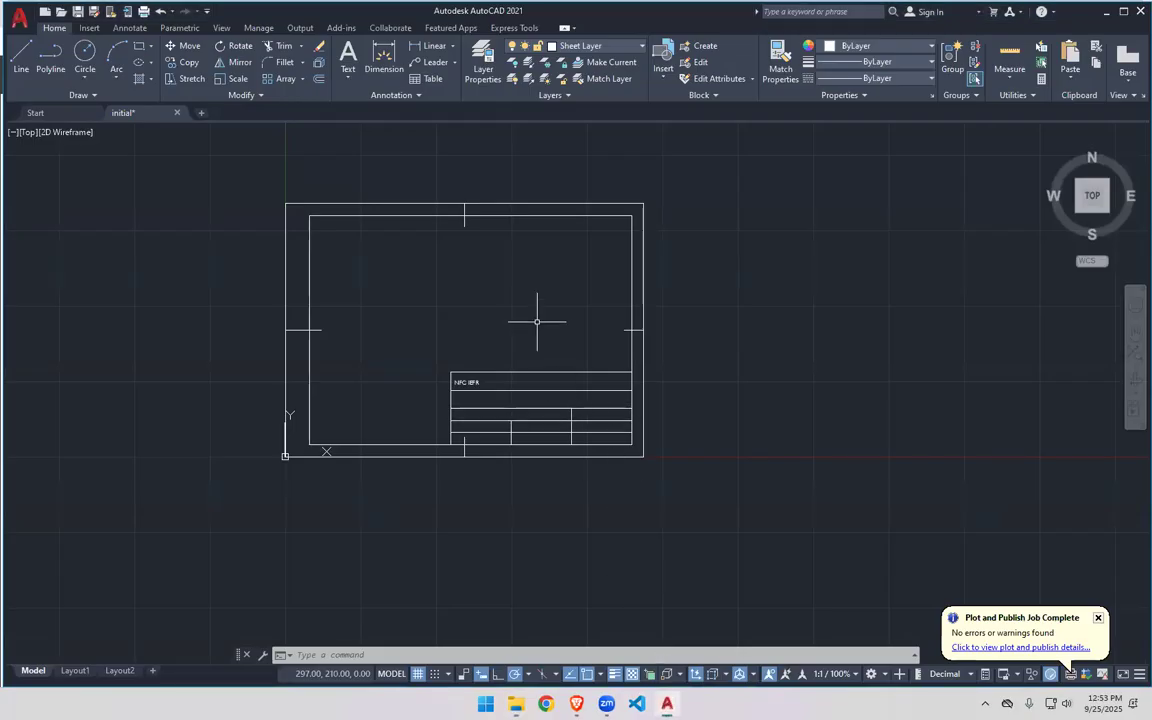
Switch to the lab slides in the browser and present the Title Block and Sample Sheet slides full screen
{"action": "left_click", "coordinate": [577, 704]}
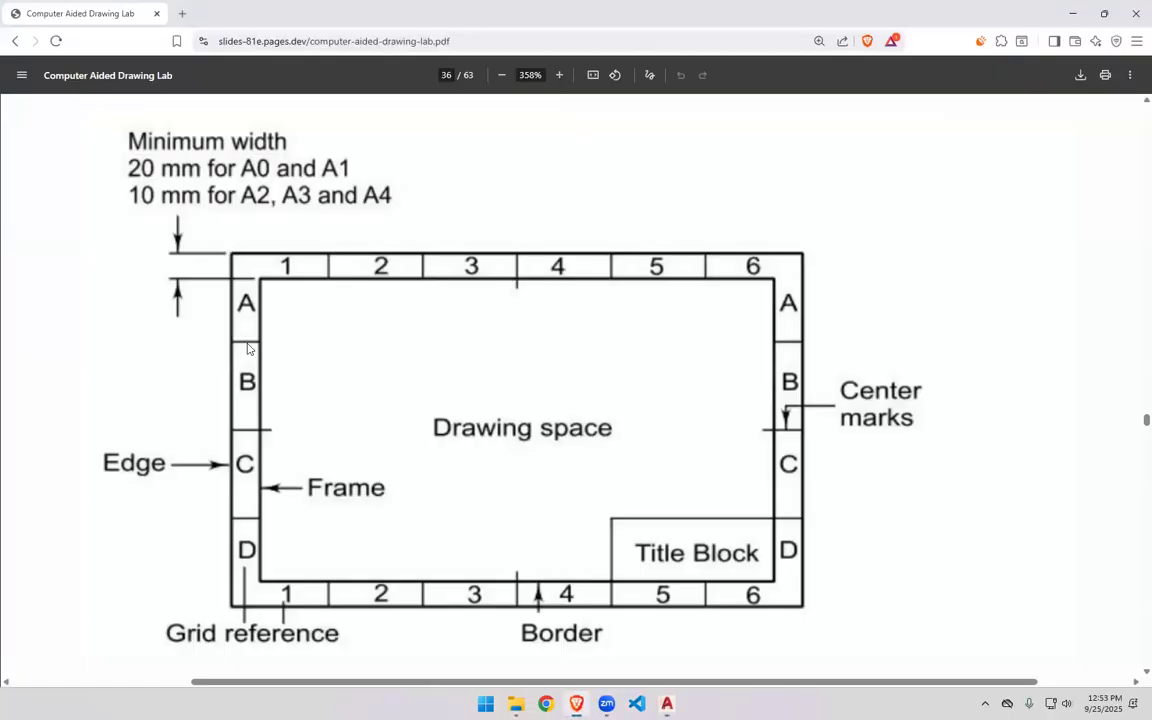
{"action": "scroll", "coordinate": [658, 473], "scroll_direction": "up", "scroll_amount": 8}
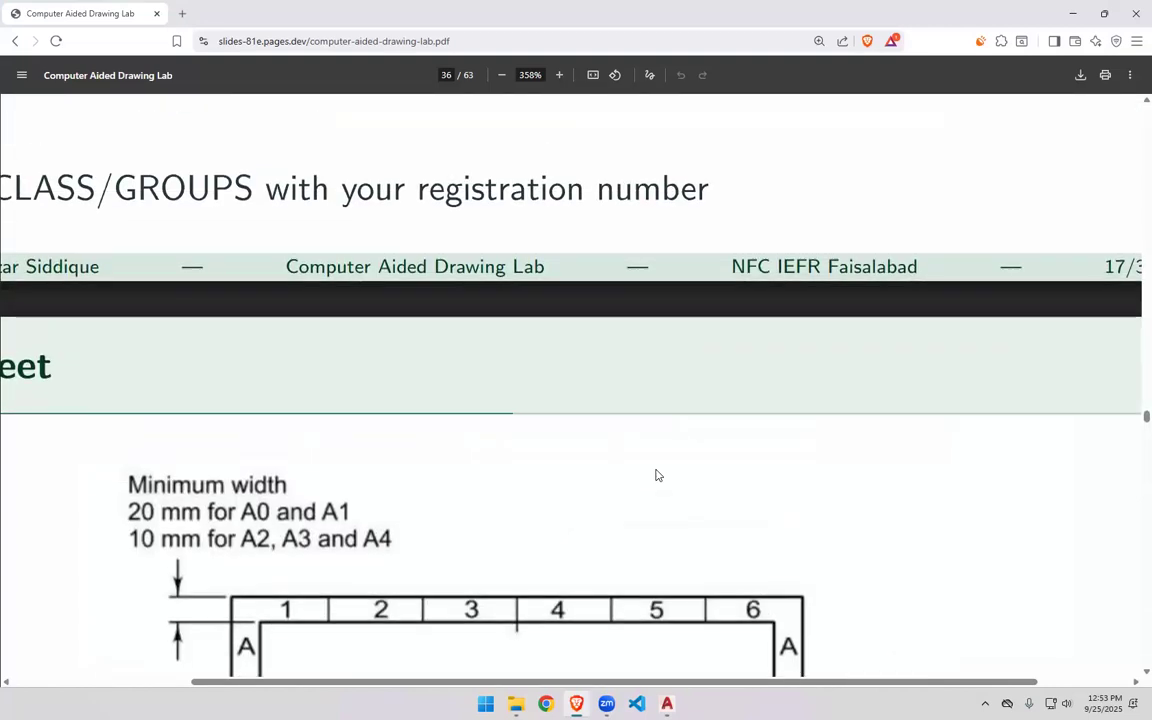
{"action": "scroll", "coordinate": [554, 335], "scroll_direction": "down", "scroll_amount": 3, "text": "ctrl"}
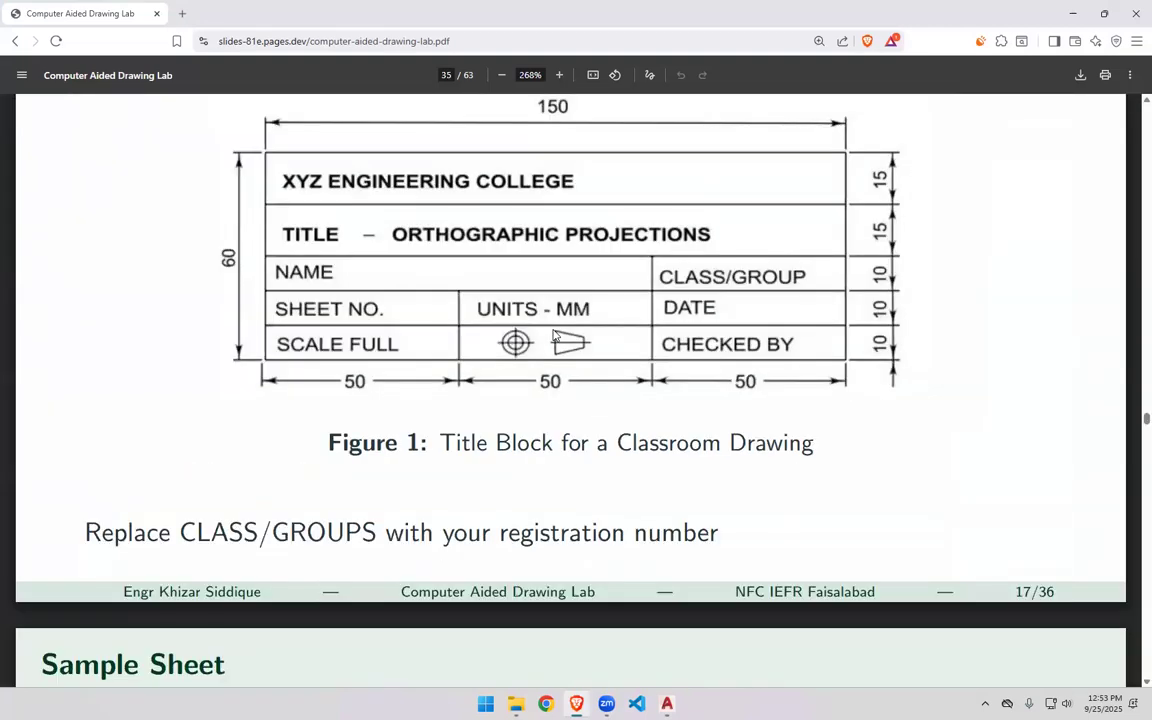
{"action": "left_click", "coordinate": [1130, 80]}
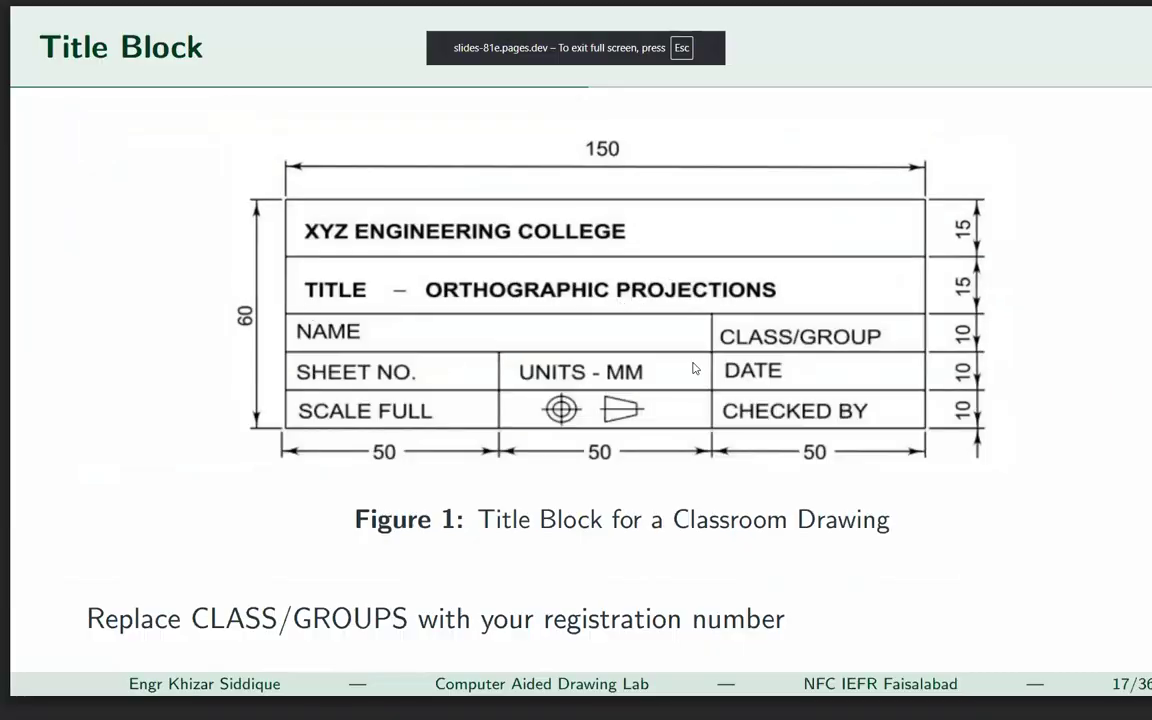
{"action": "key", "text": "Right"}
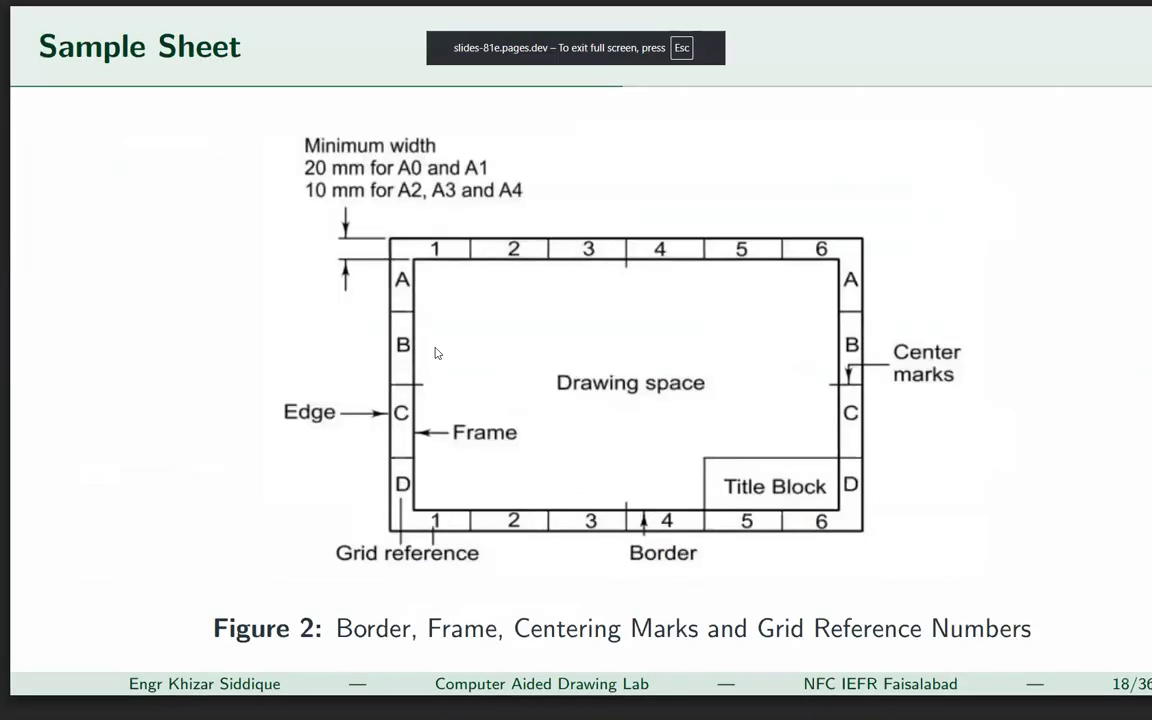